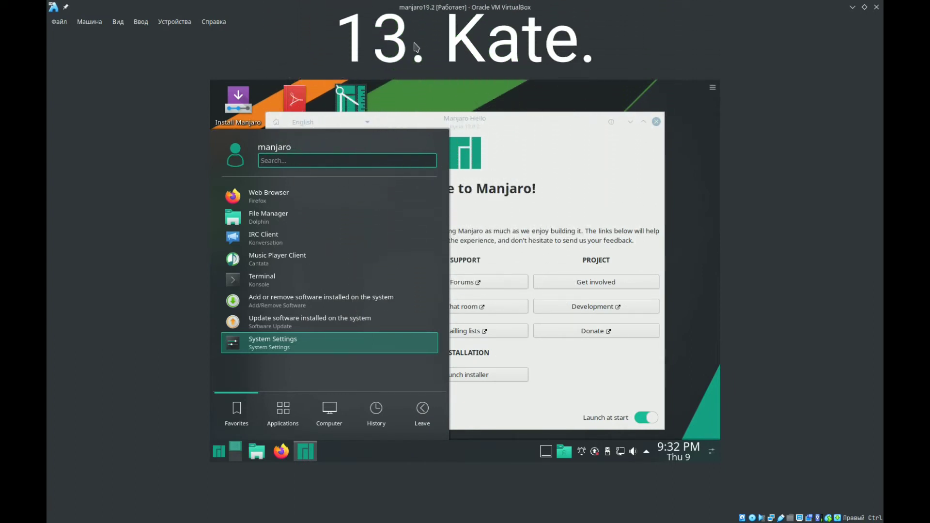
# - Set the Manjaro installer's language to русский and continue to the location settings
pyautogui.click(523, 118)
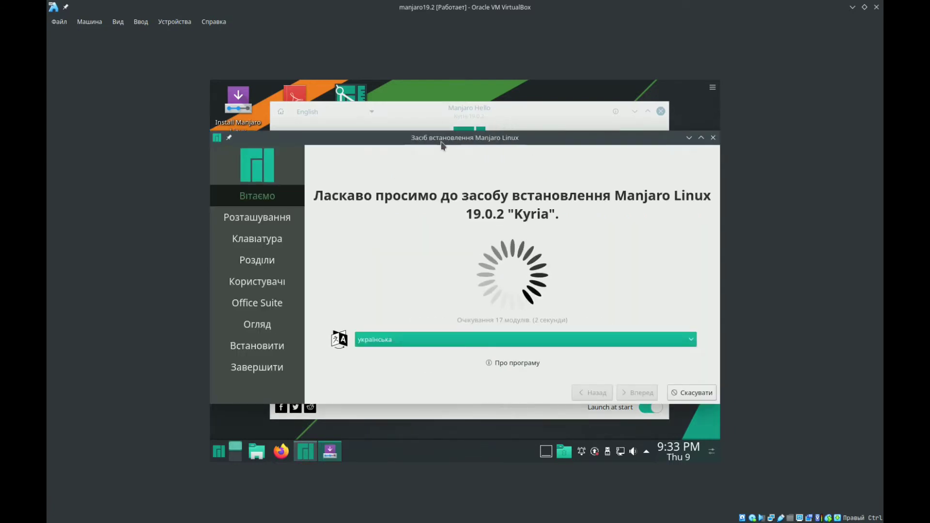
pyautogui.moveTo(441, 145); pyautogui.dragTo(438, 122)
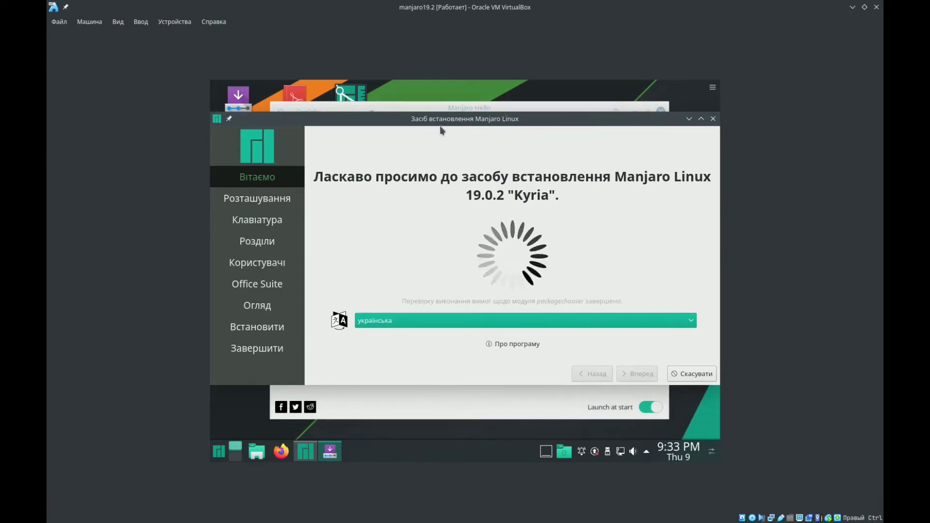
pyautogui.click(412, 324)
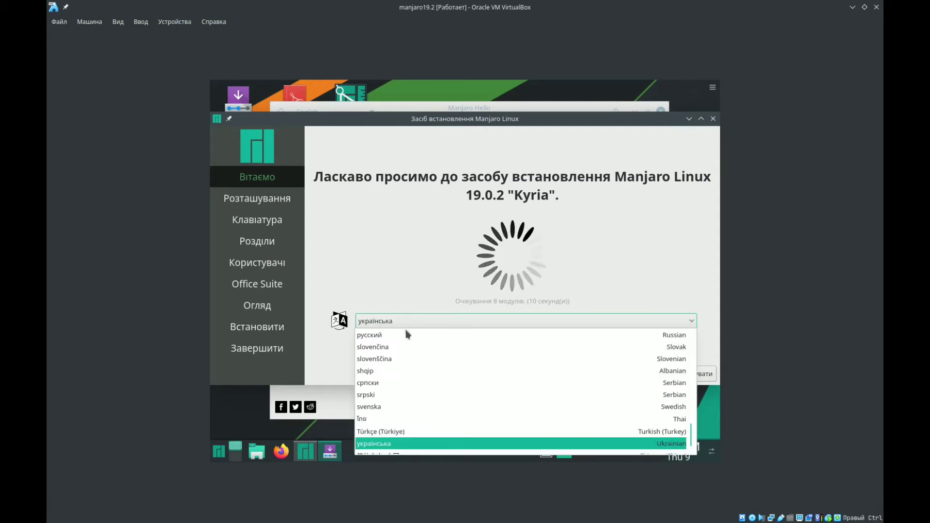
pyautogui.click(397, 338)
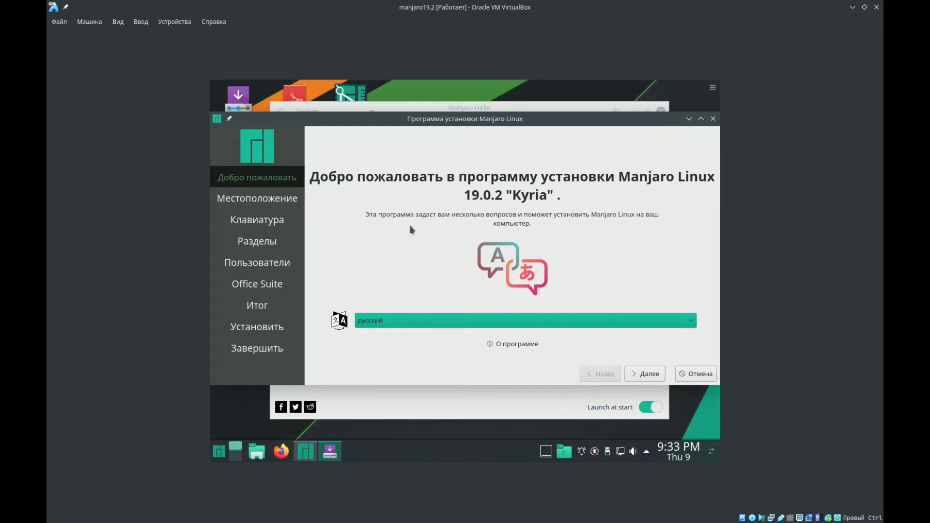
pyautogui.click(642, 376)
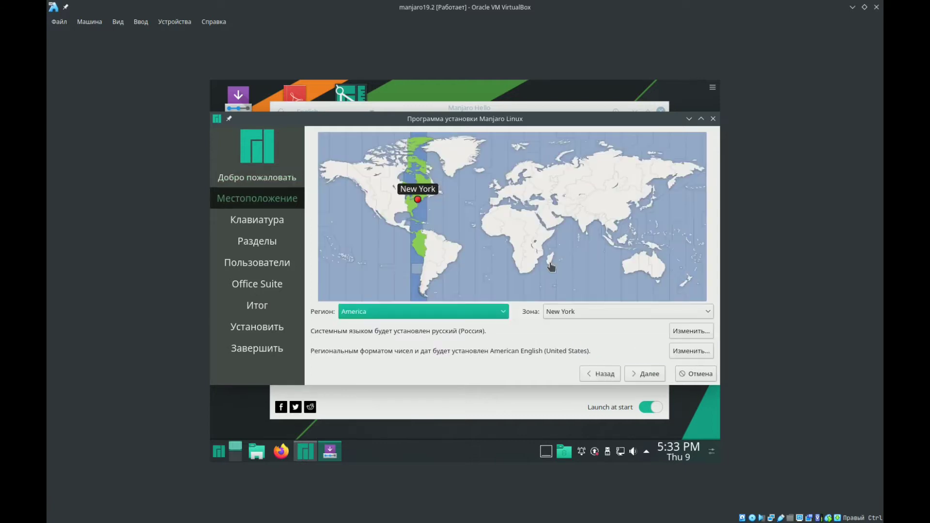
# - Set the location to region Europe, zone Moscow, and continue to the keyboard settings
pyautogui.click(532, 188)
pyautogui.click(538, 187)
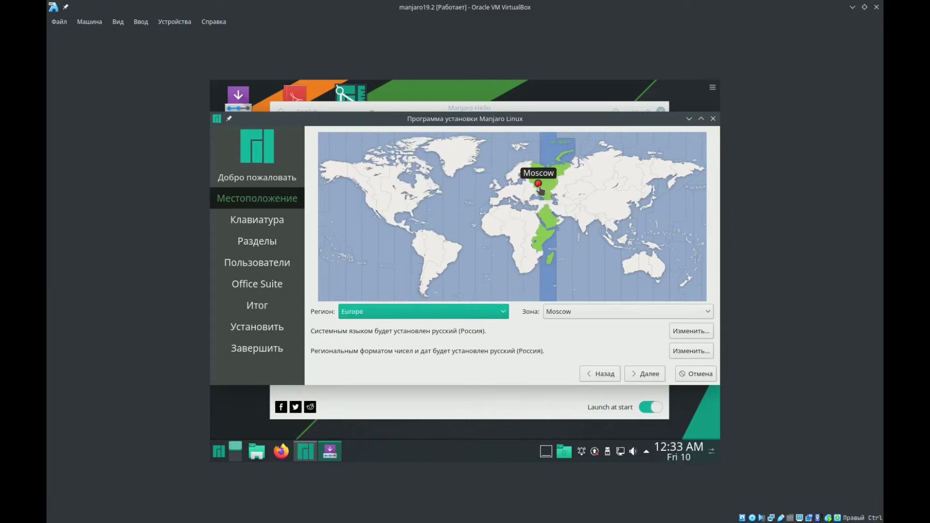
pyautogui.click(634, 376)
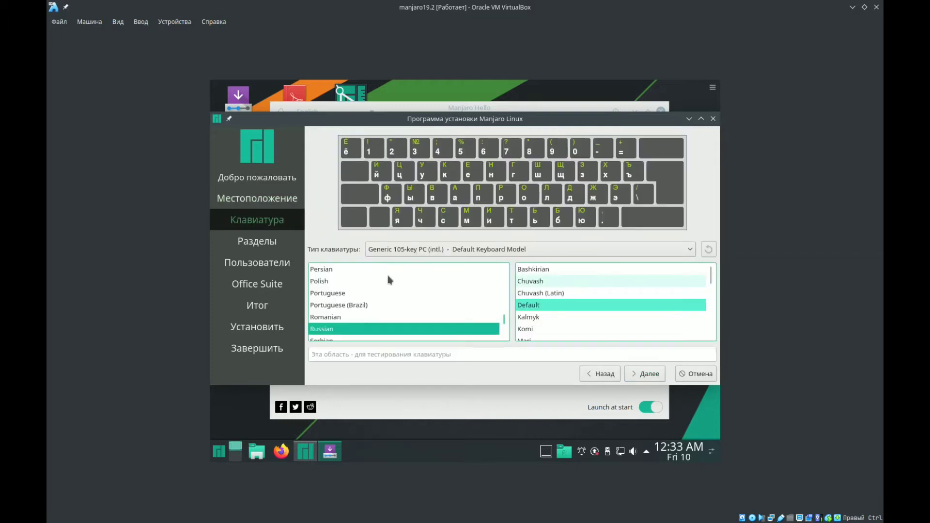
# - Choose the English (US) keyboard layout with the Default variant and continue to partitioning
pyautogui.scroll(4, 371, 302)
pyautogui.scroll(12, 371, 300)
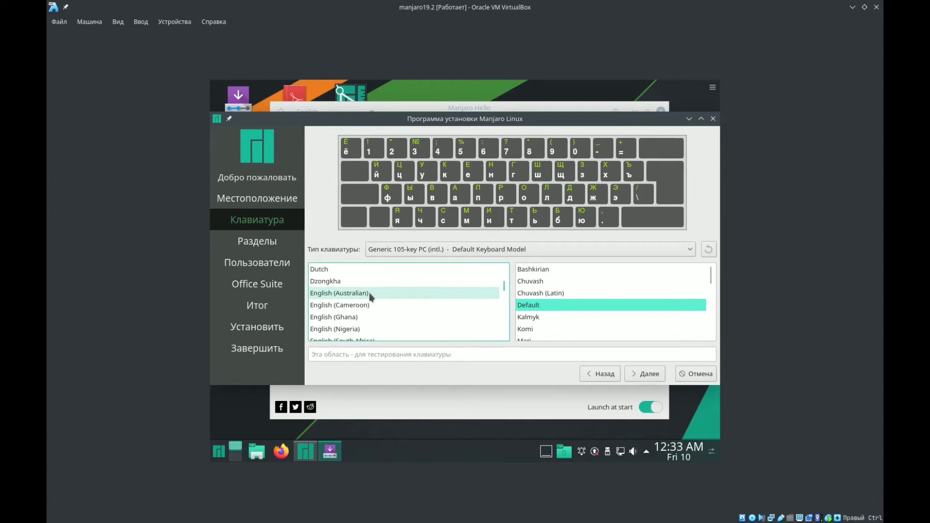
pyautogui.scroll(3, 371, 297)
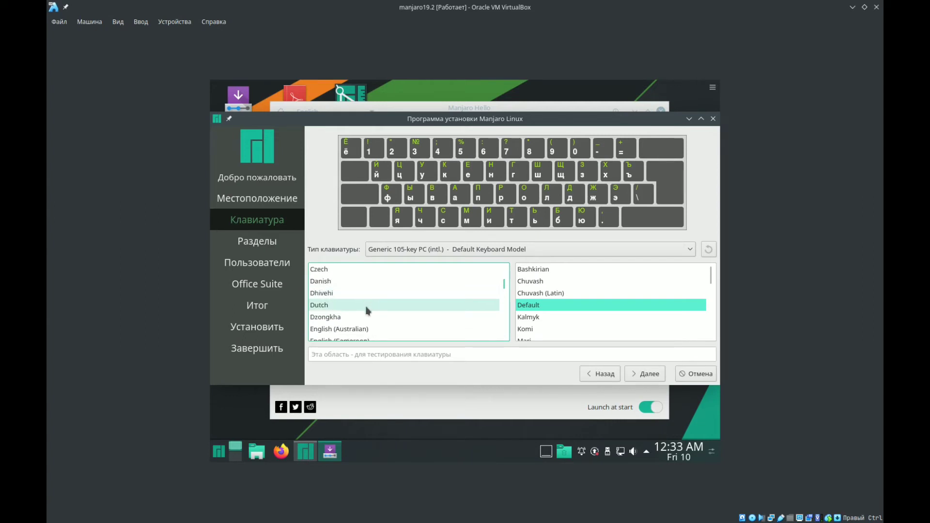
pyautogui.click(357, 328)
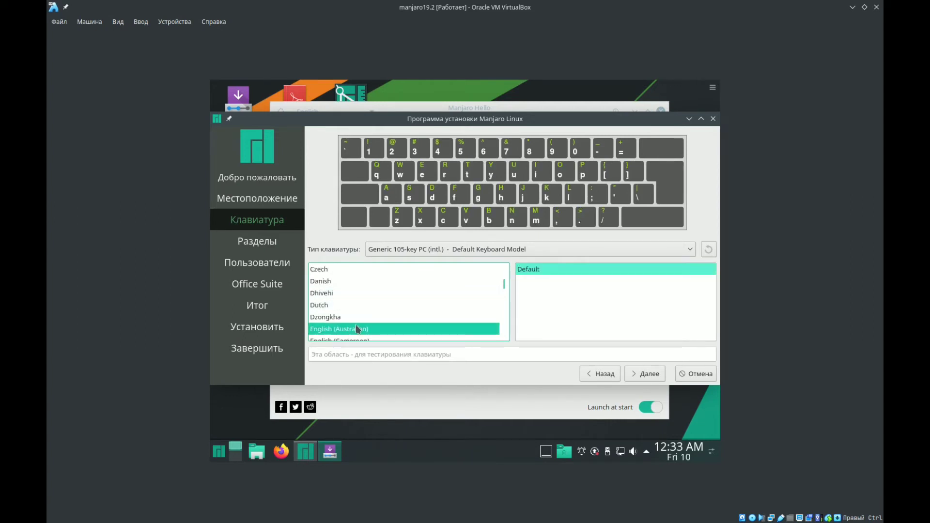
pyautogui.click(354, 337)
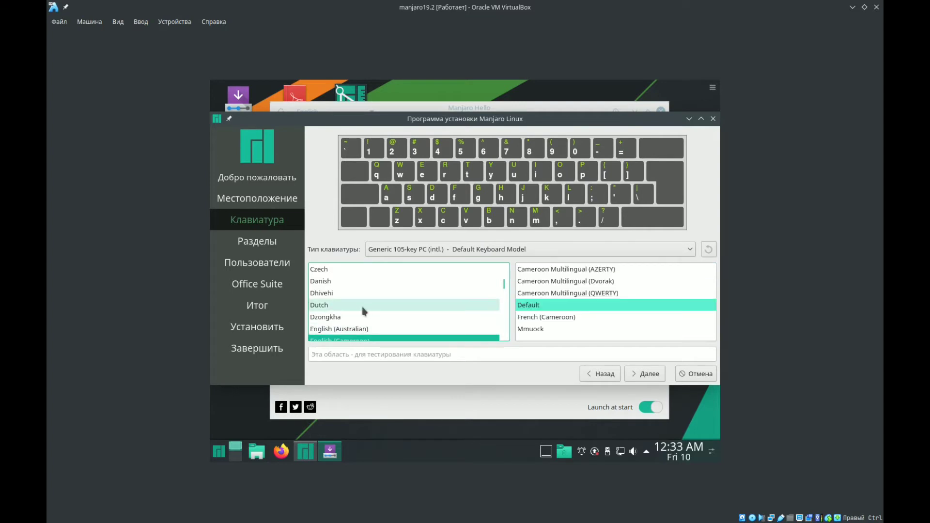
pyautogui.press('Down')
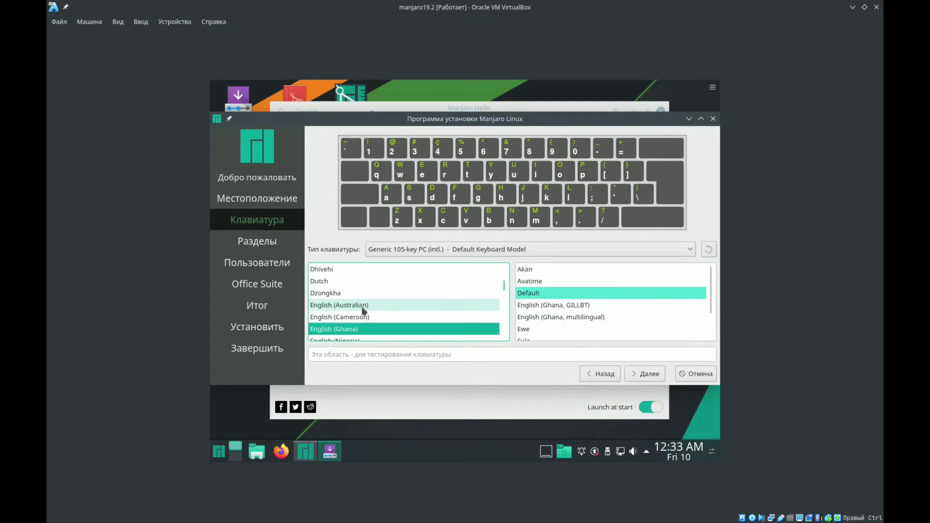
pyautogui.press('Down')
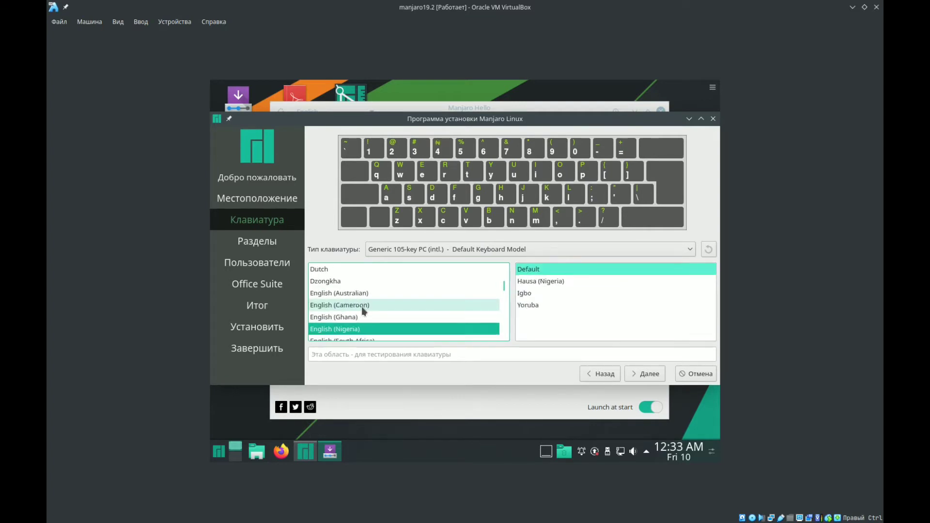
pyautogui.press('Down')
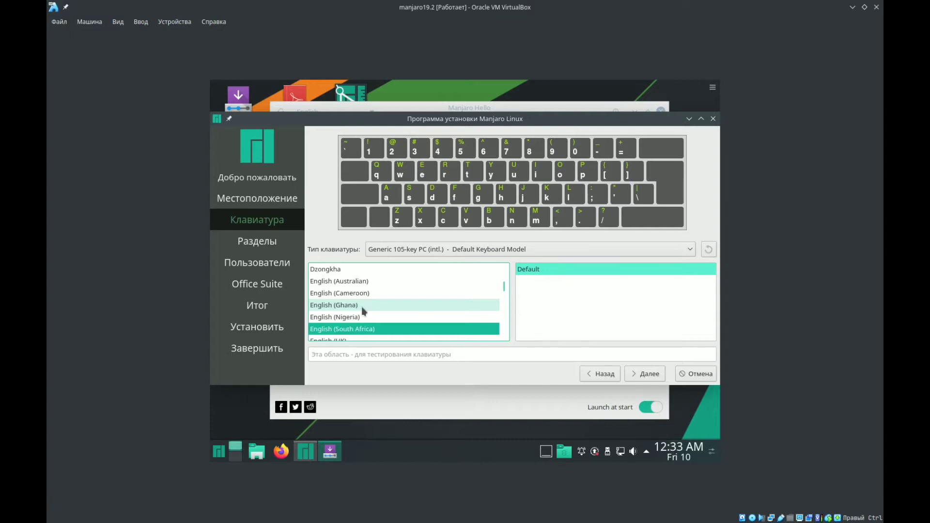
pyautogui.press('Down')
pyautogui.press('Down')
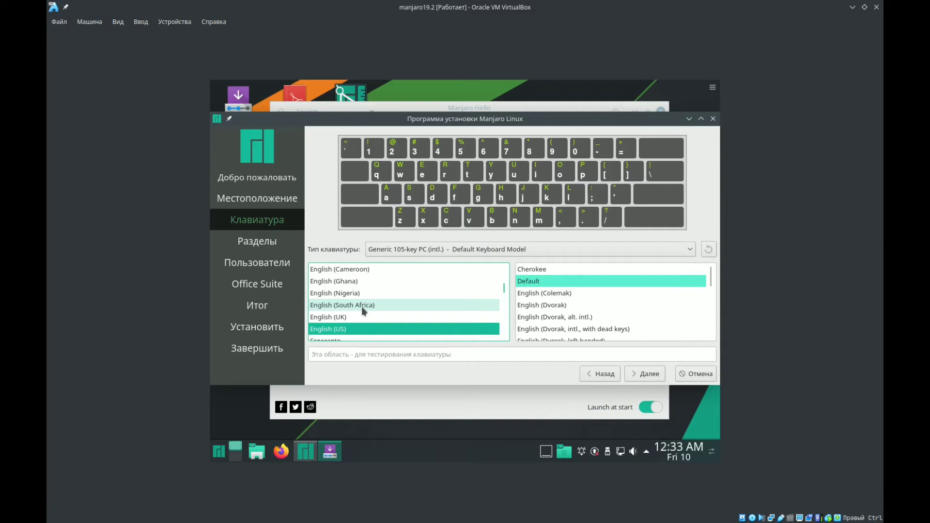
pyautogui.click(639, 374)
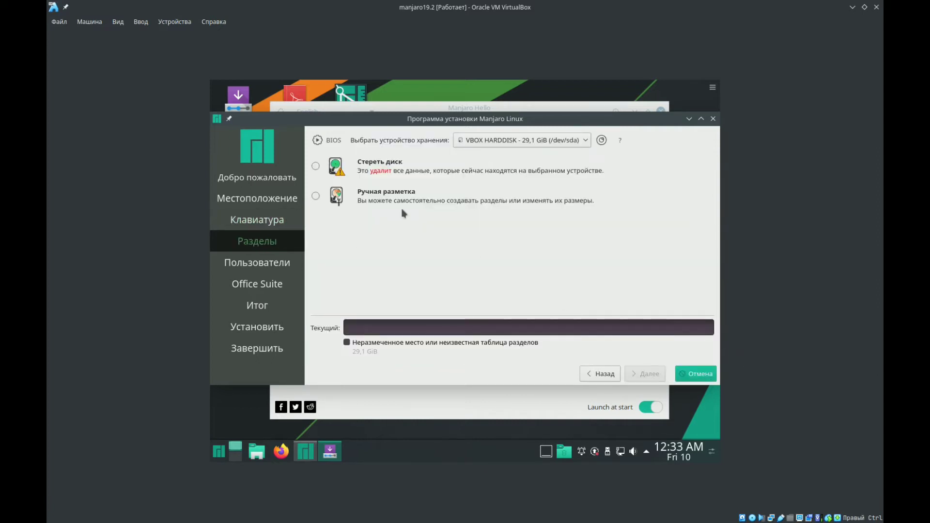
# - Choose manual partitioning and create a new GPT partition table on the VBOX HARDDISK (/dev/sda)
pyautogui.click(316, 196)
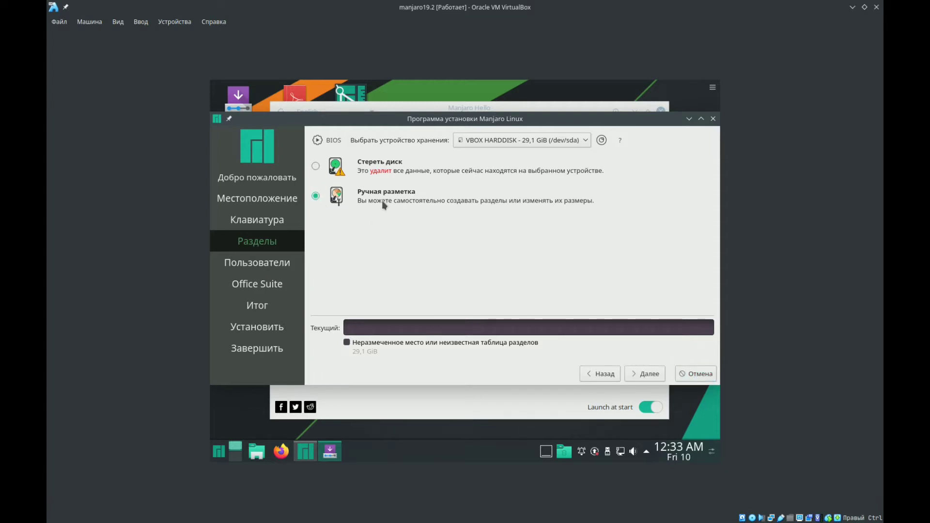
pyautogui.click(648, 378)
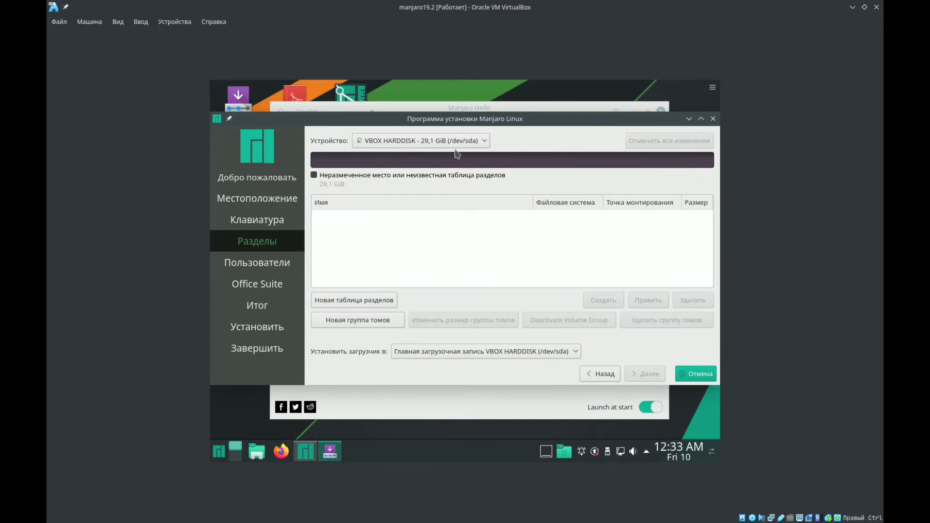
pyautogui.click(376, 298)
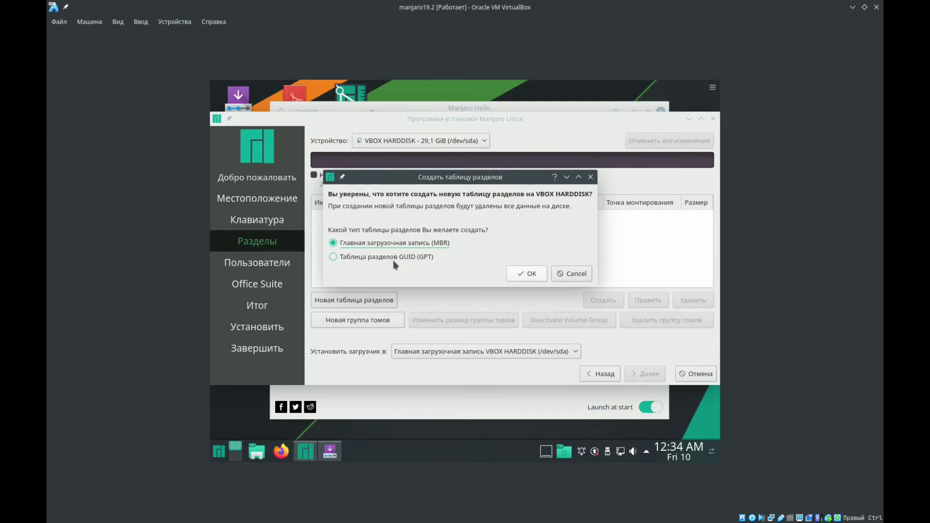
pyautogui.click(425, 258)
pyautogui.click(533, 274)
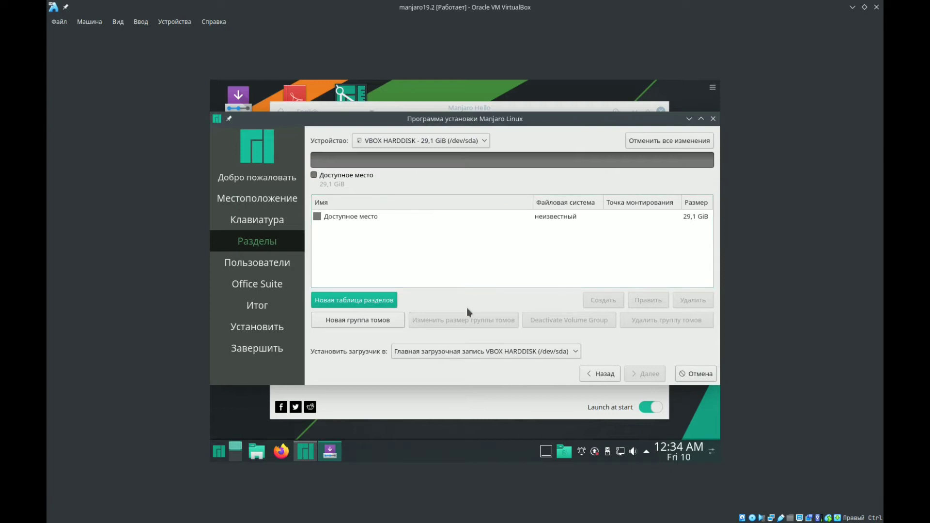
# - Create a 20807 MiB ext4 partition in the free space with mount point / and the boot flag
pyautogui.click(369, 218)
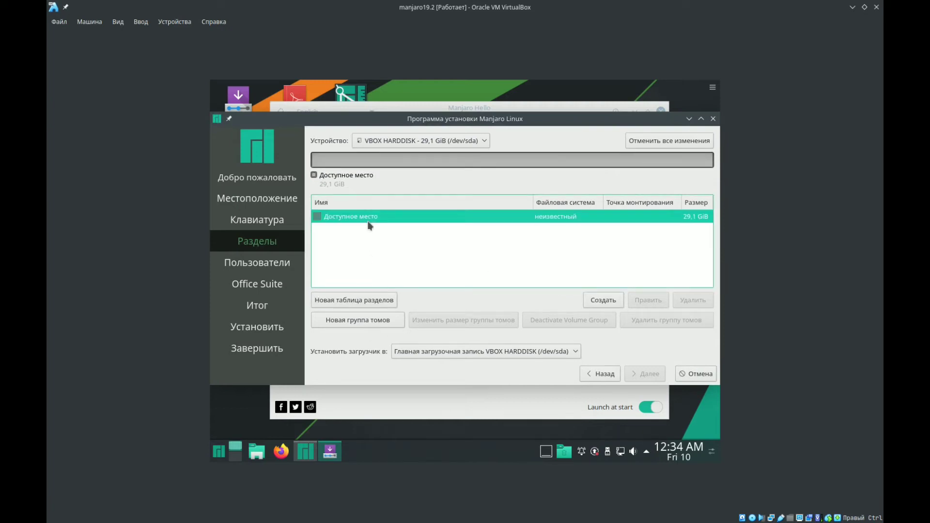
pyautogui.click(605, 303)
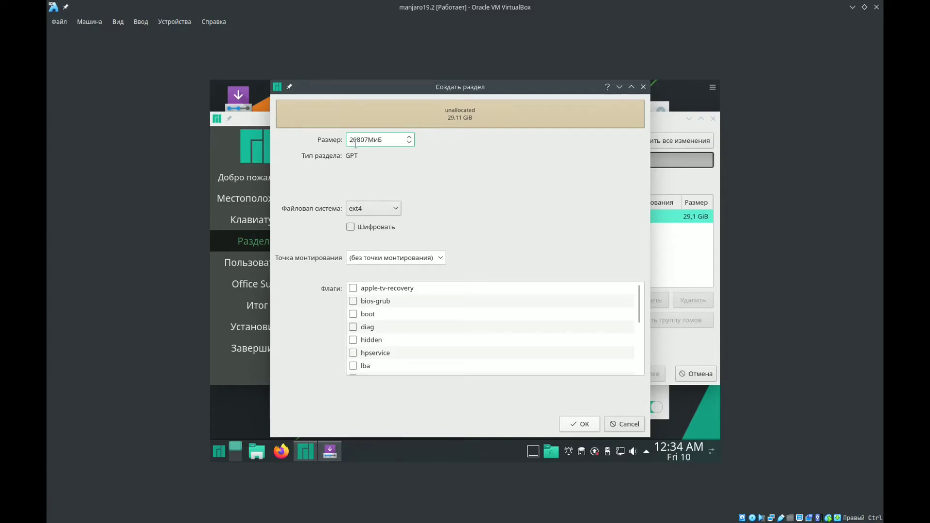
pyautogui.click(372, 211)
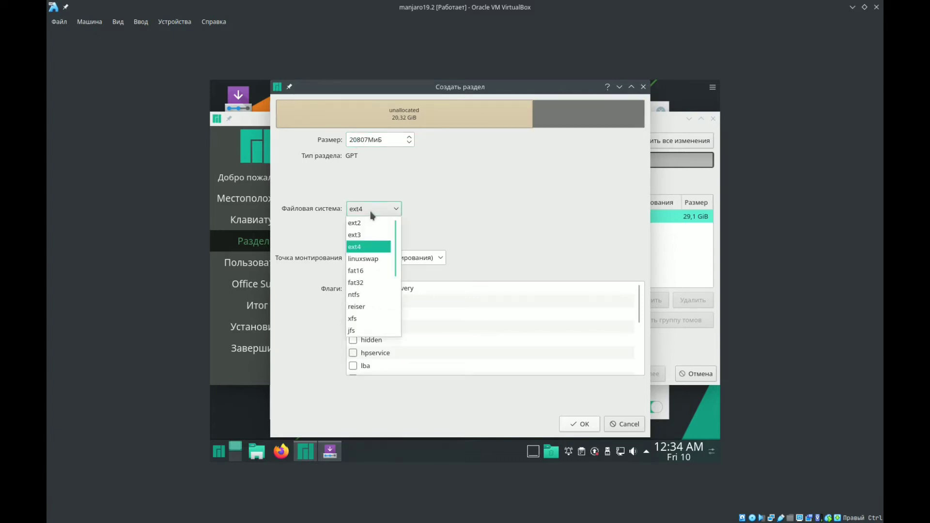
pyautogui.click(372, 213)
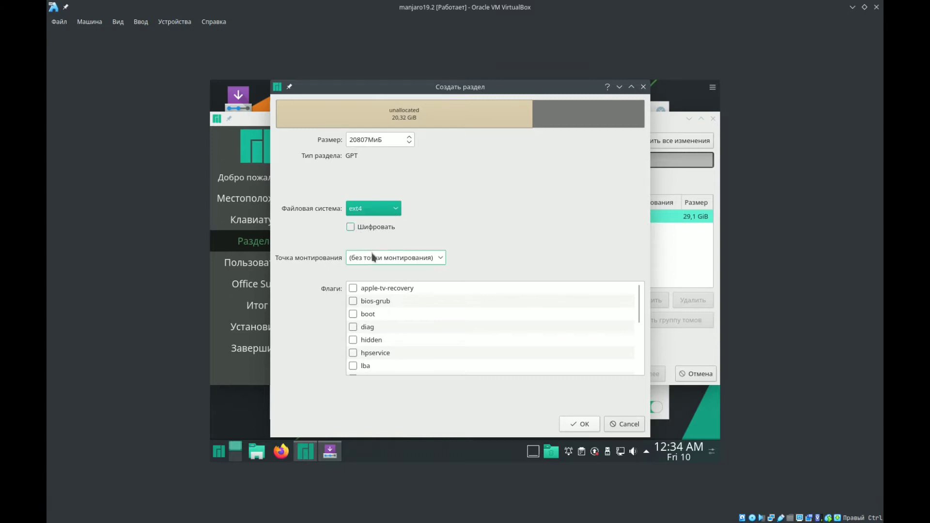
pyautogui.click(441, 260)
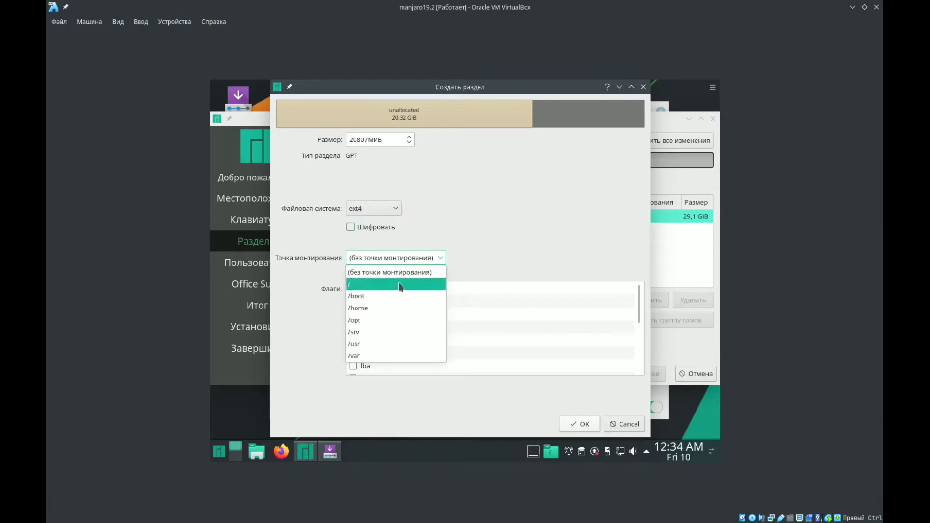
pyautogui.click(396, 285)
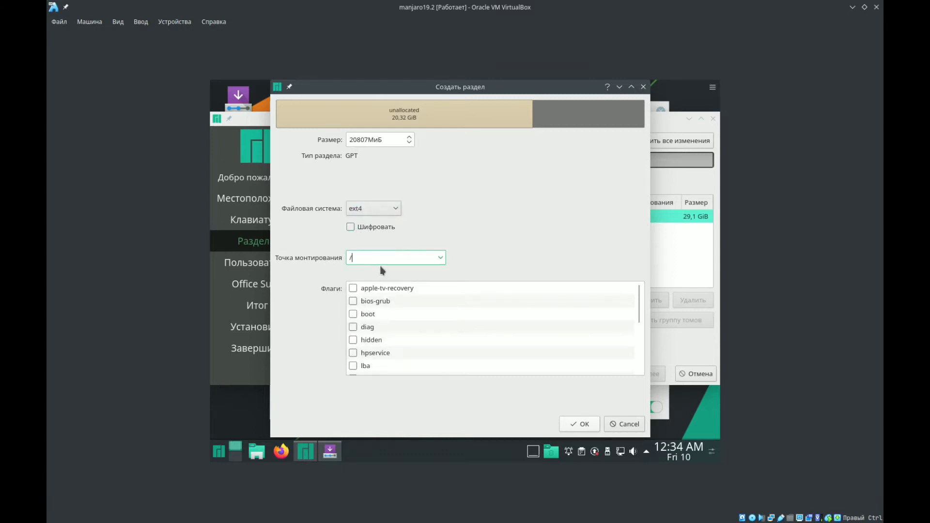
pyautogui.click(354, 317)
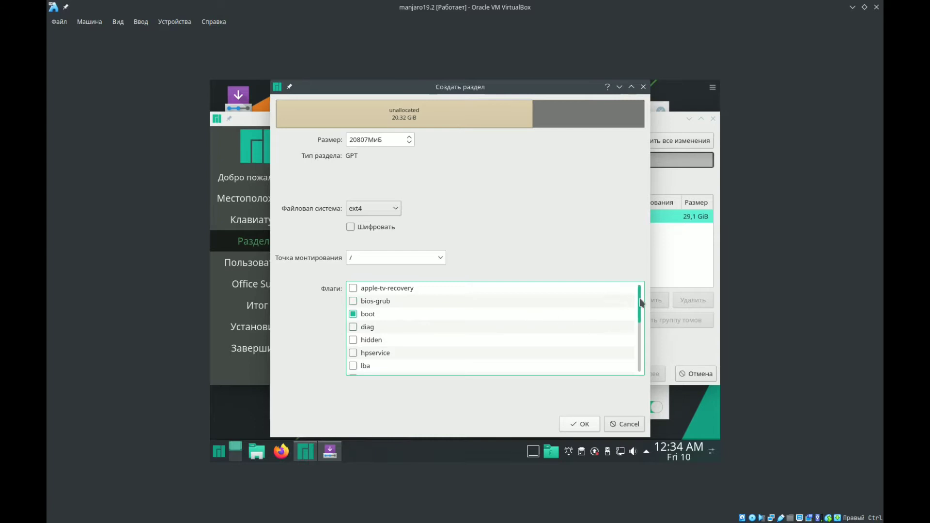
pyautogui.moveTo(639, 303)
pyautogui.mouseDown()
pyautogui.moveTo(642, 361)
pyautogui.moveTo(638, 296)
pyautogui.mouseUp()
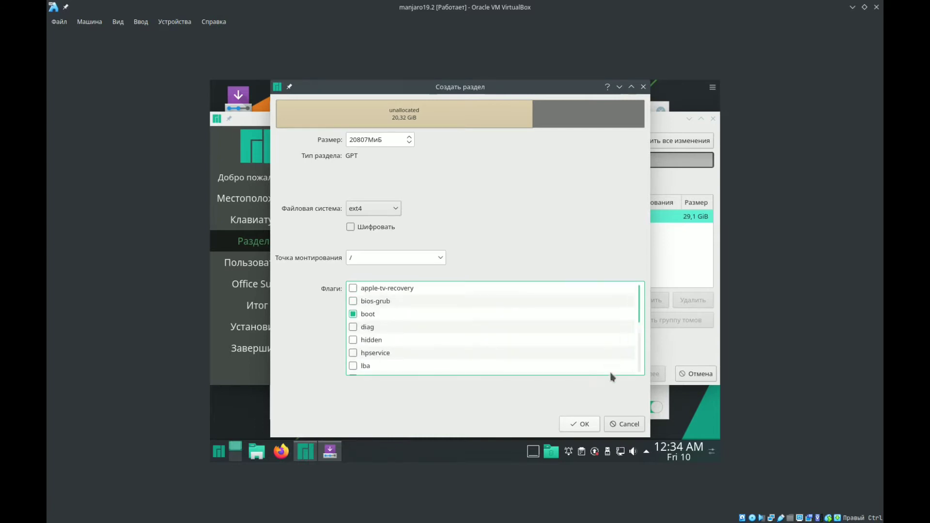
pyautogui.click(574, 427)
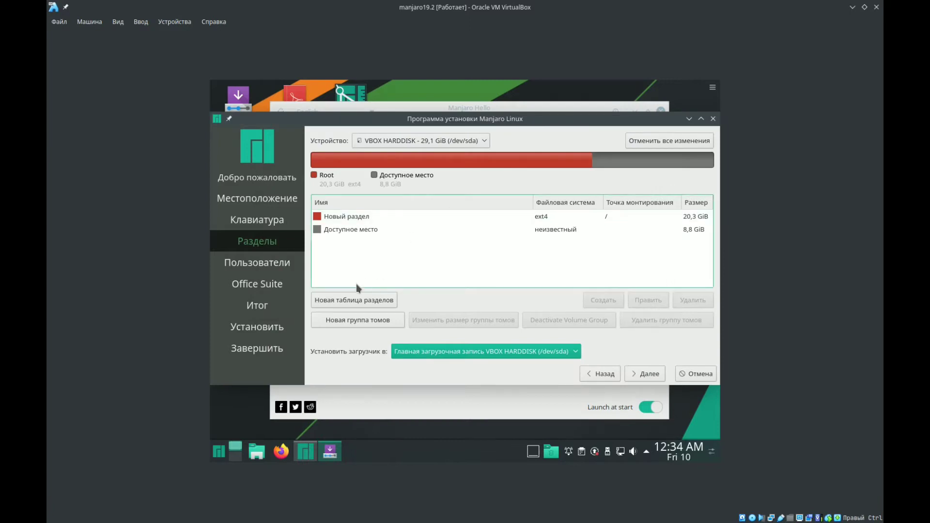
# - Create a 2000 MiB linuxswap partition with the swap flag in the free space after the root partition
pyautogui.click(357, 229)
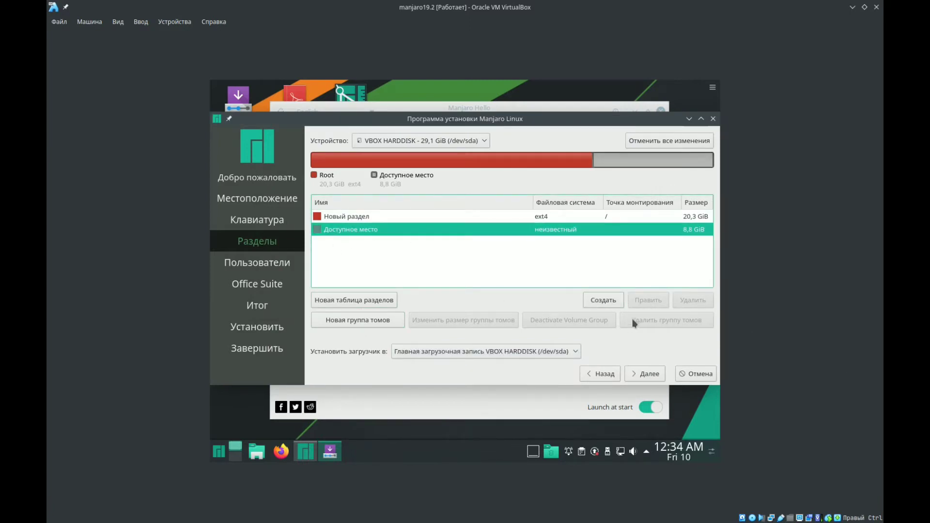
pyautogui.click(604, 300)
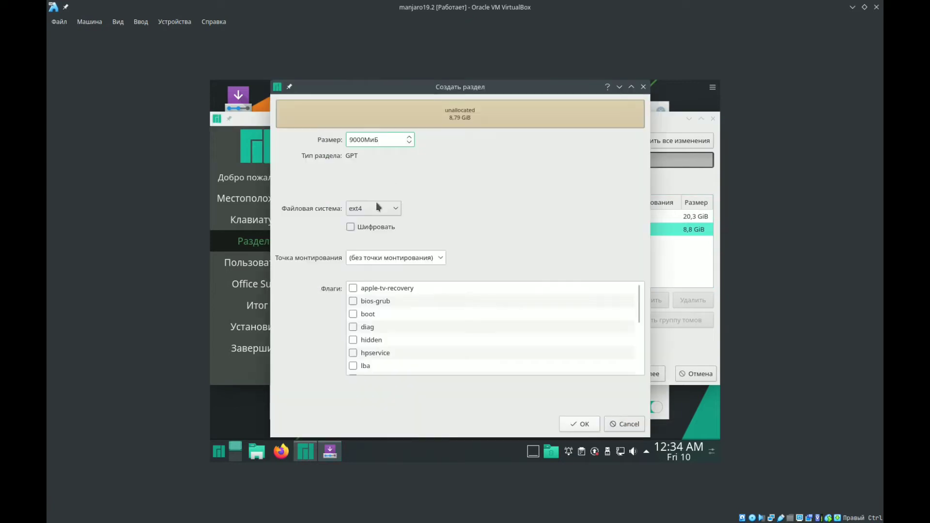
pyautogui.click(378, 207)
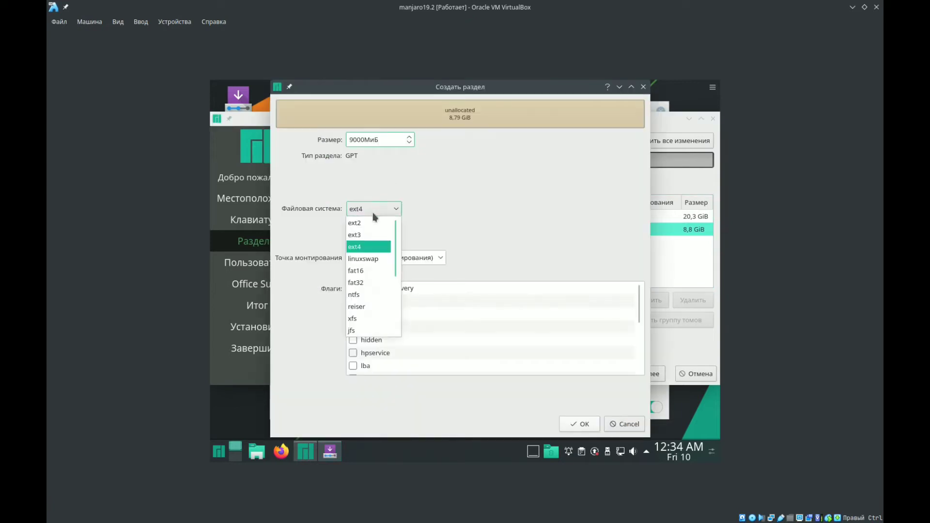
pyautogui.click(378, 262)
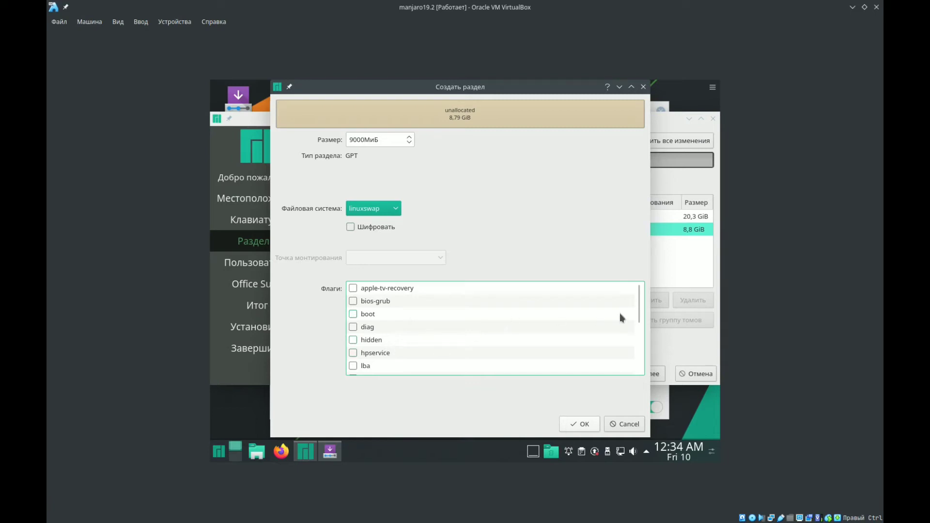
pyautogui.scroll(-3, 640, 334)
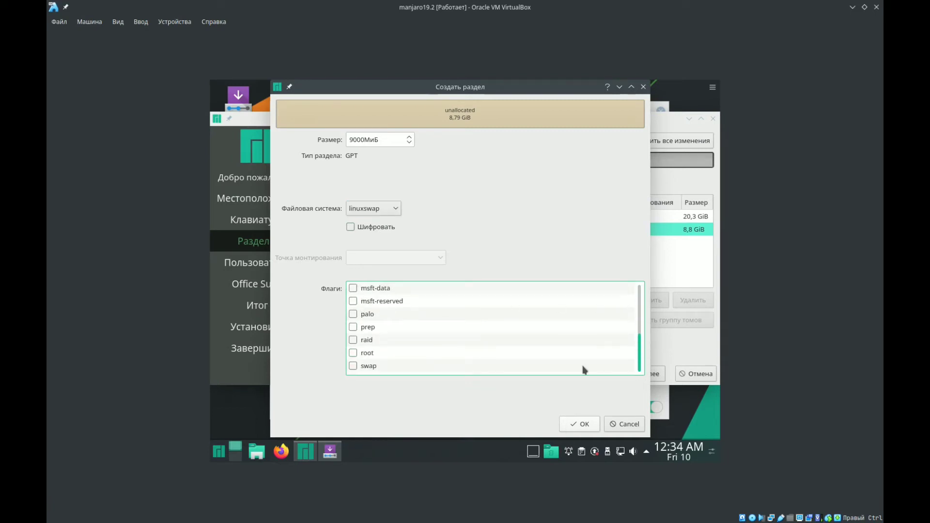
pyautogui.click(355, 366)
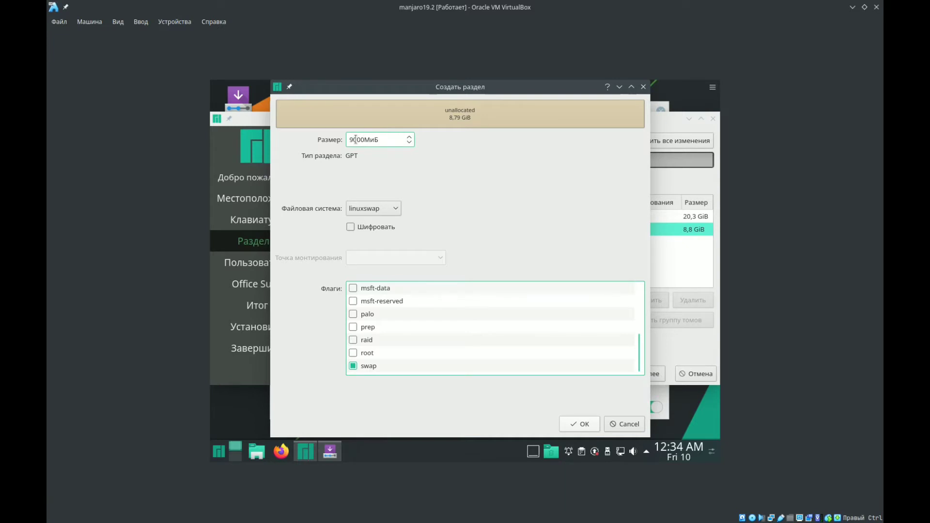
pyautogui.moveTo(358, 140); pyautogui.dragTo(345, 140)
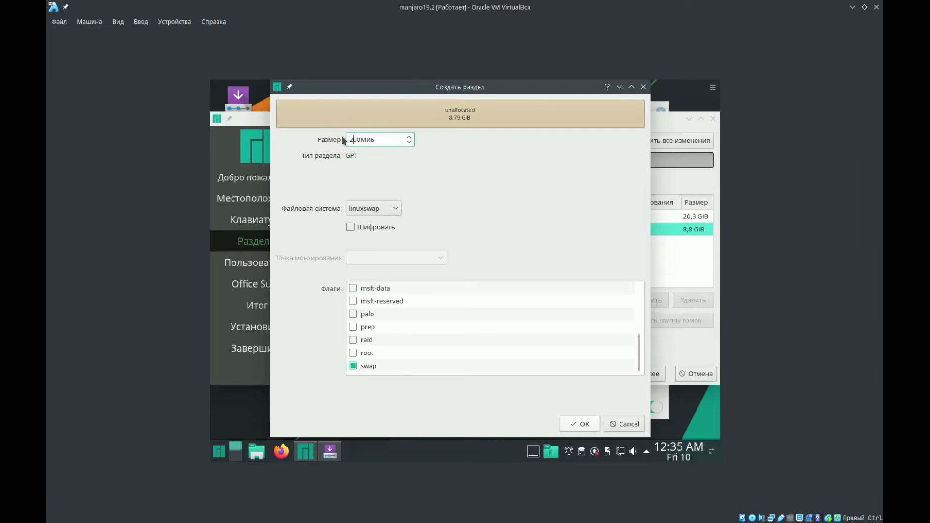
pyautogui.write('20')
pyautogui.click(579, 424)
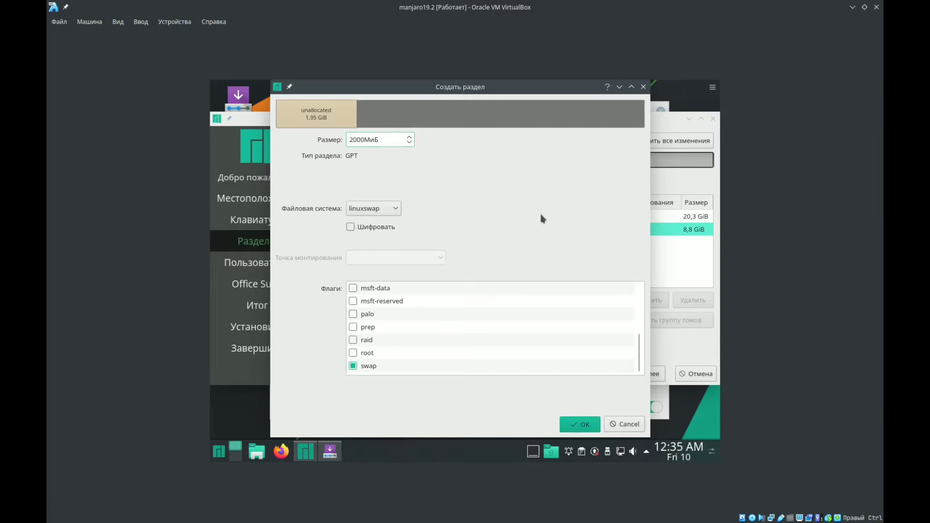
# - Create a 6000 MiB ext4 partition in the remaining free space with mount point /home and no flags
pyautogui.click(377, 245)
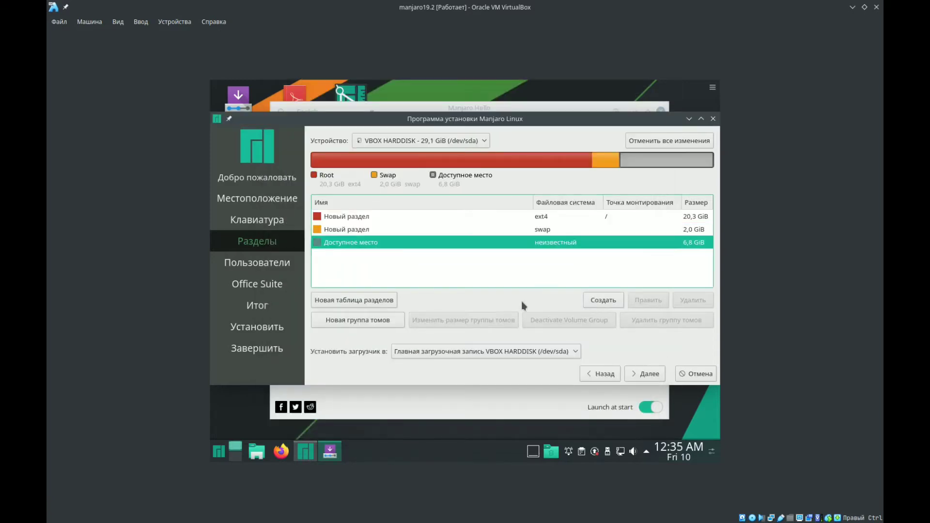
pyautogui.click(601, 300)
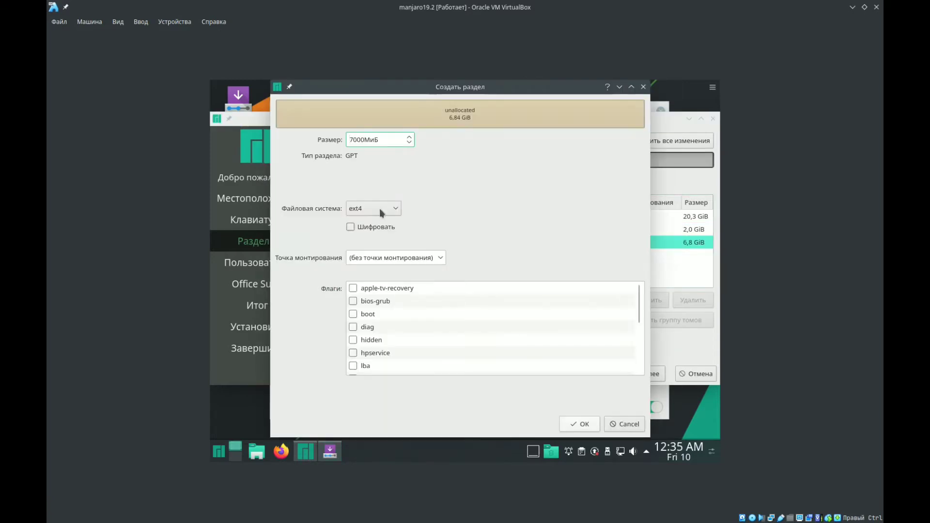
pyautogui.click(380, 208)
pyautogui.click(380, 210)
pyautogui.click(387, 255)
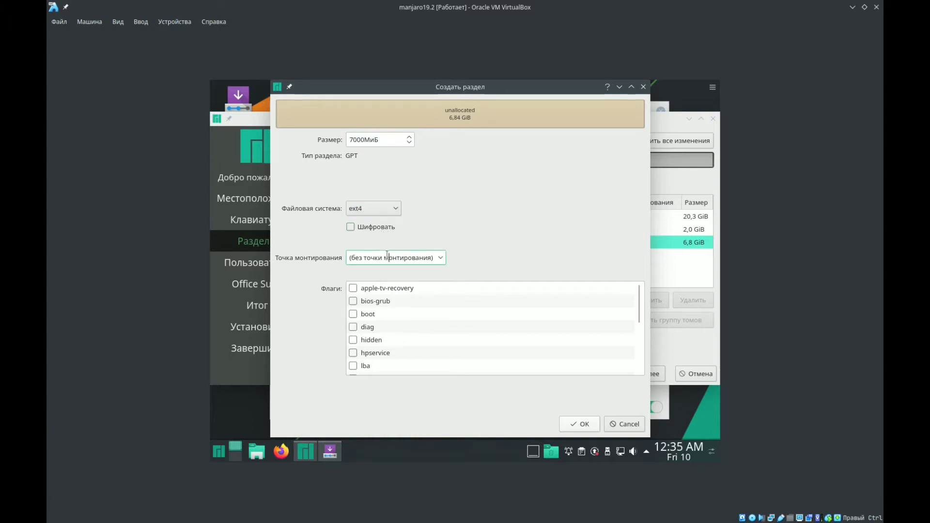
pyautogui.click(442, 258)
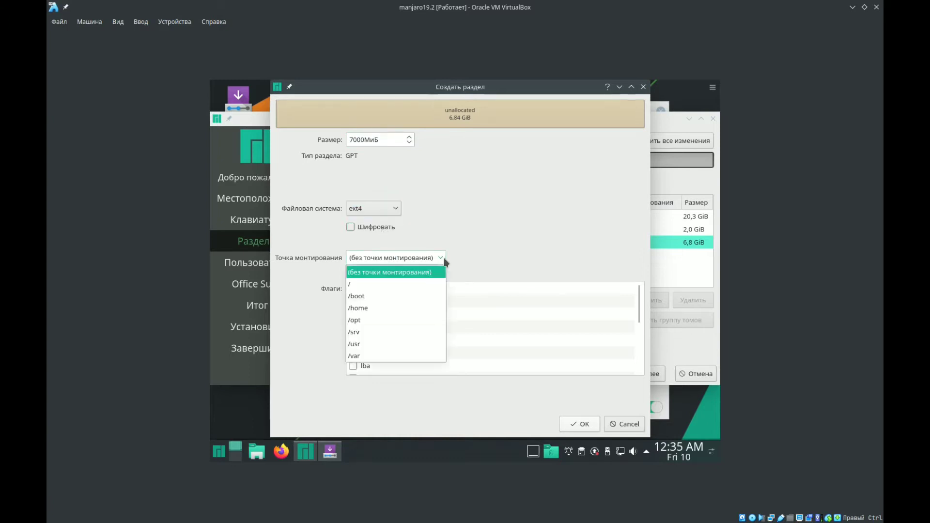
pyautogui.click(386, 309)
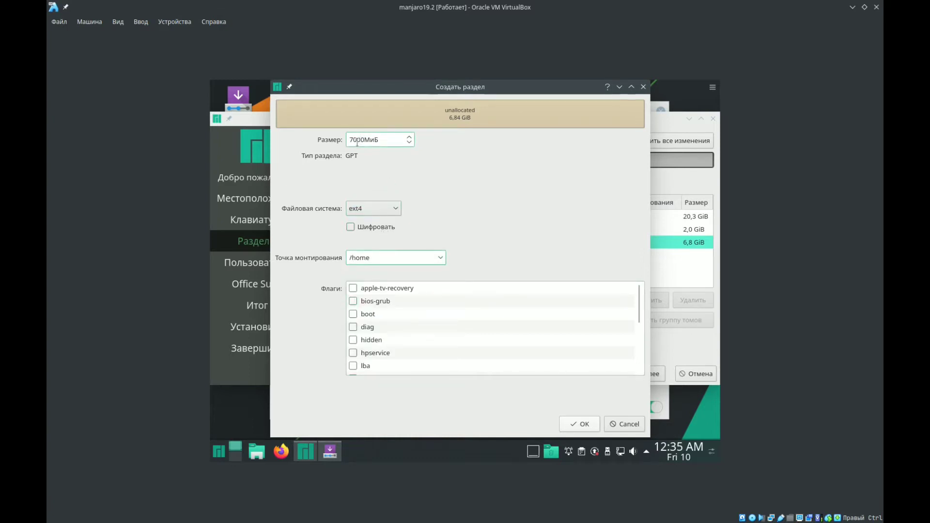
pyautogui.moveTo(353, 139); pyautogui.dragTo(349, 139)
pyautogui.write('6')
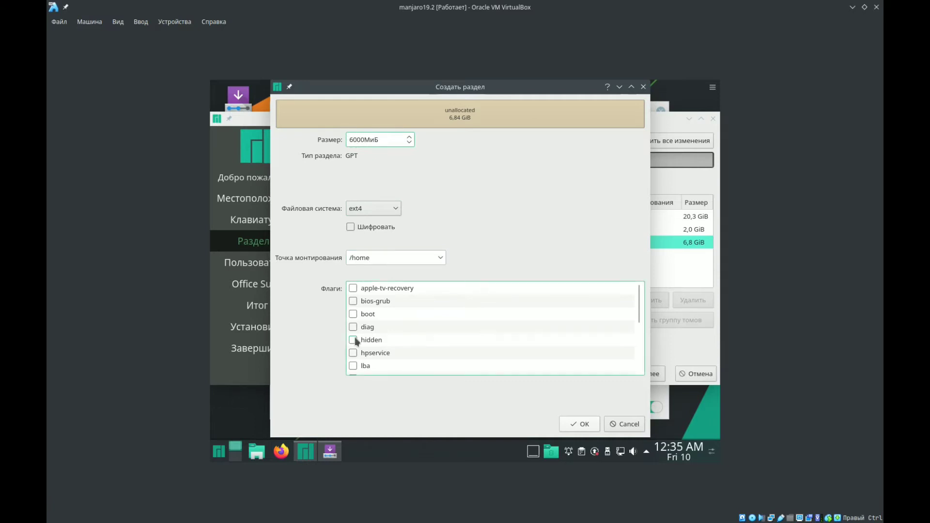
pyautogui.click(586, 426)
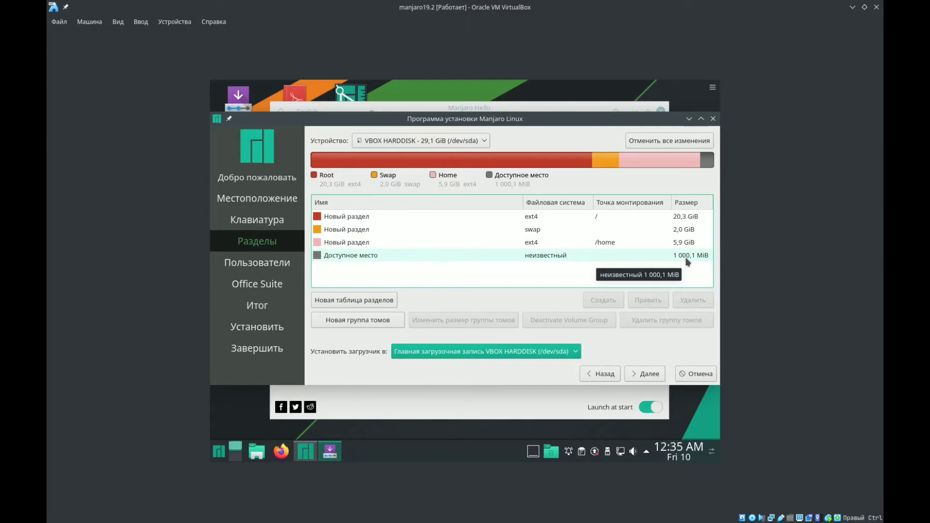
# - Delete the /home partition and create a 5.9 GiB ext4 partition without a mount point in the freed space
pyautogui.click(655, 243)
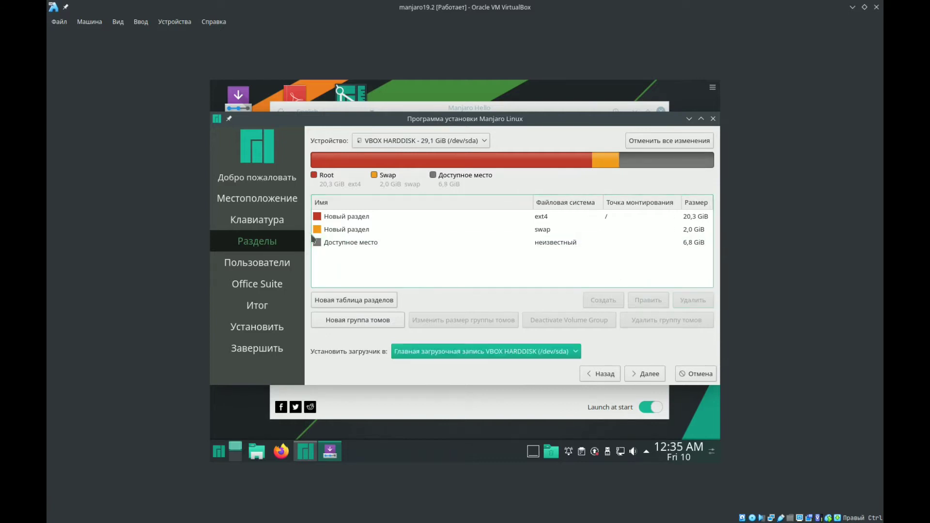
pyautogui.click(339, 243)
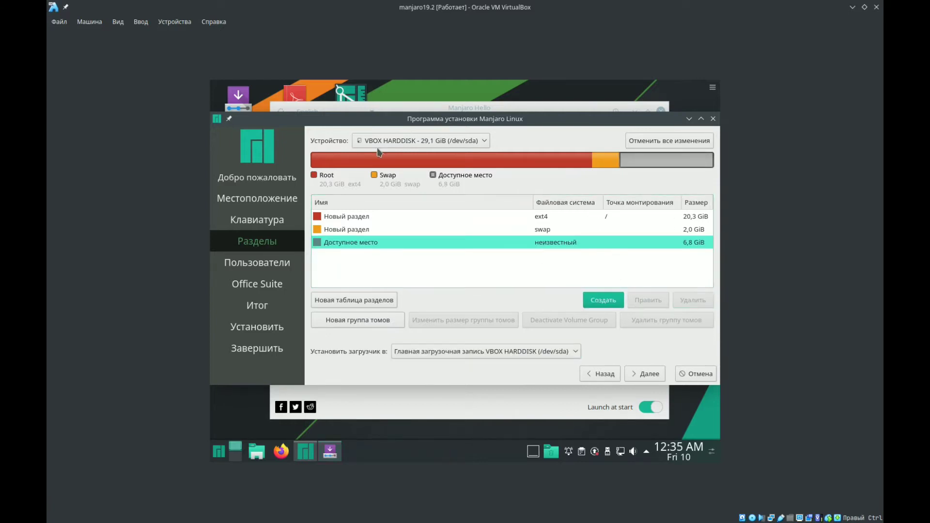
pyautogui.click(604, 301)
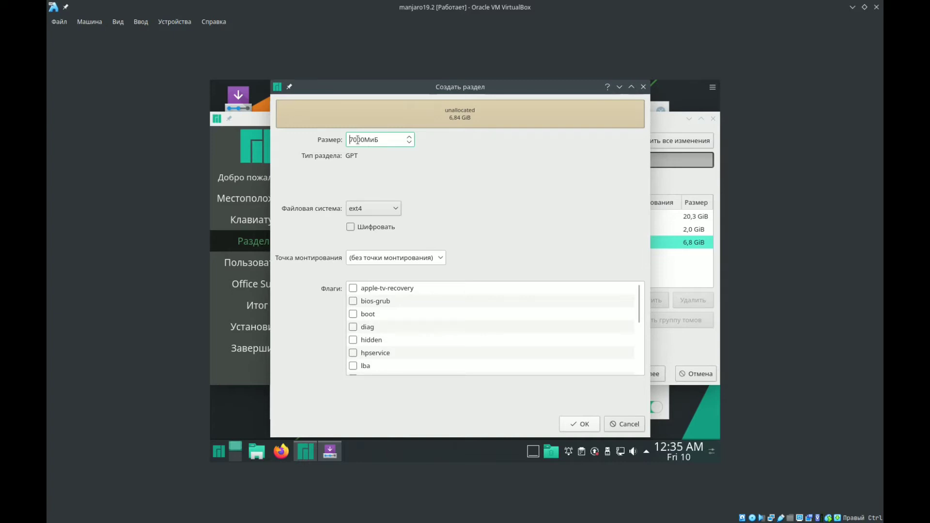
pyautogui.moveTo(358, 140); pyautogui.dragTo(346, 147)
pyautogui.click(579, 424)
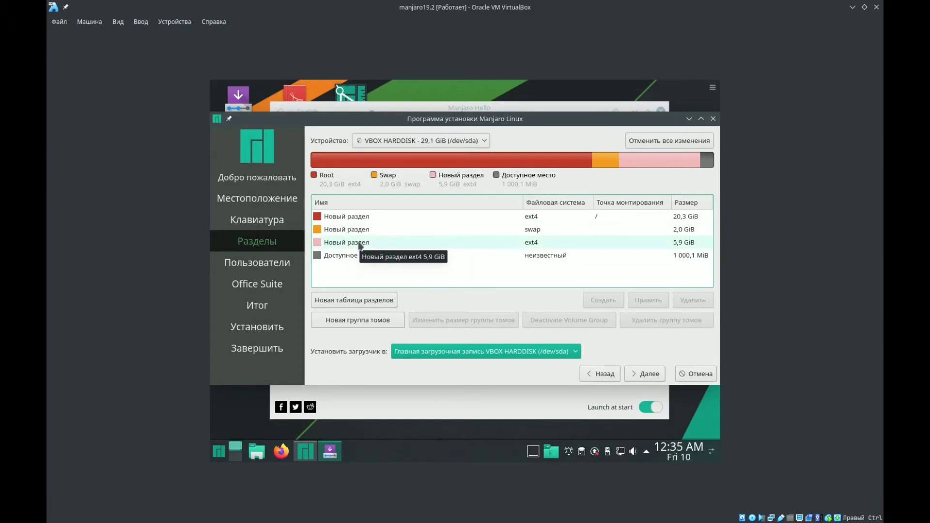
# - Replace the ext4 partition that has no mount point with a 6900 MiB ext4 partition mounted at /home, and continue to the user settings
pyautogui.click(358, 243)
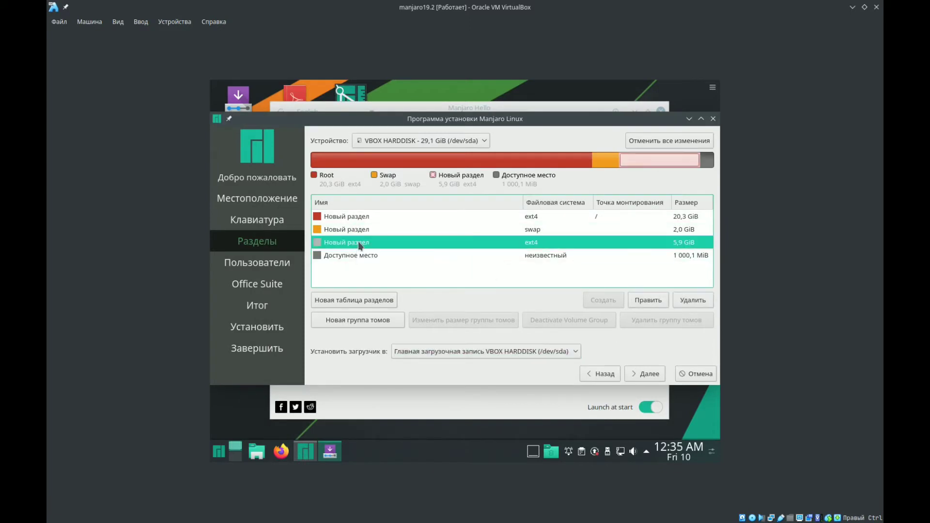
pyautogui.click(693, 300)
pyautogui.click(488, 246)
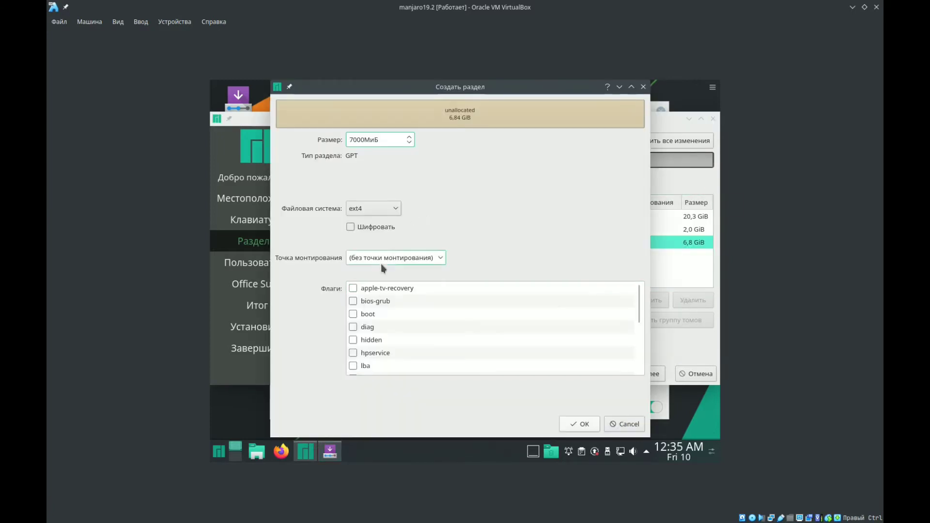
pyautogui.click(434, 260)
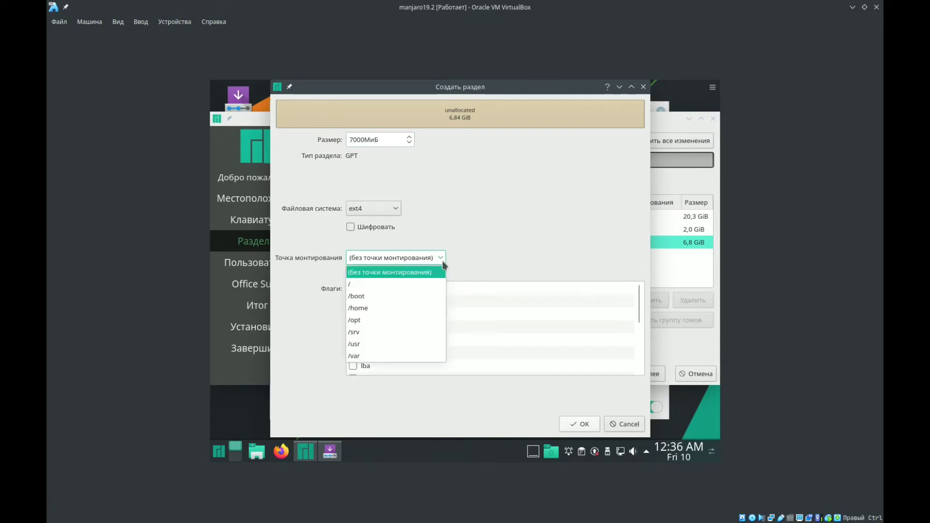
pyautogui.click(376, 306)
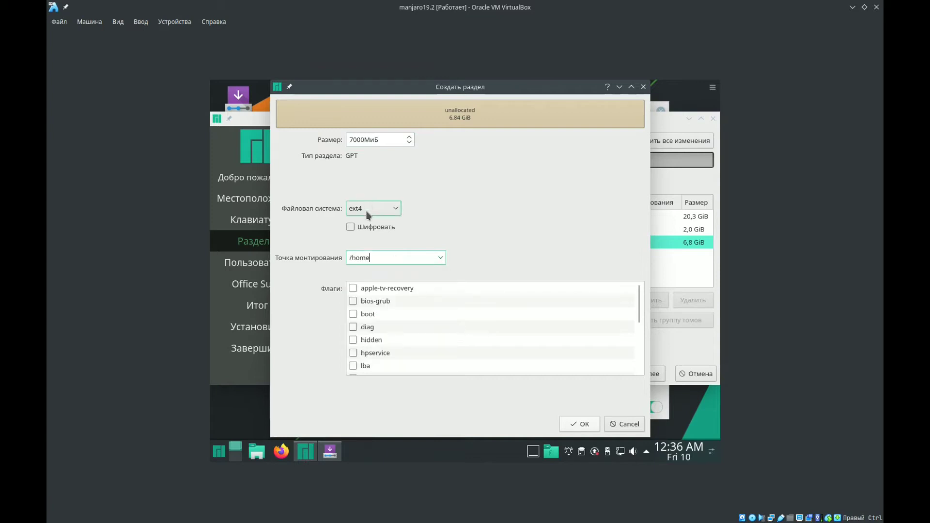
pyautogui.doubleClick(359, 141)
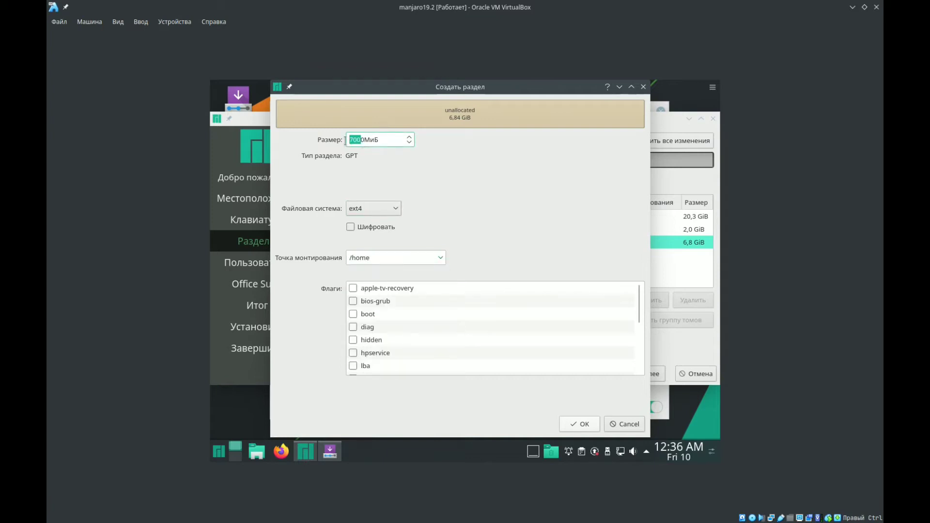
pyautogui.click(355, 141)
pyautogui.moveTo(356, 141); pyautogui.dragTo(345, 139)
pyautogui.write('69')
pyautogui.click(568, 424)
pyautogui.click(572, 256)
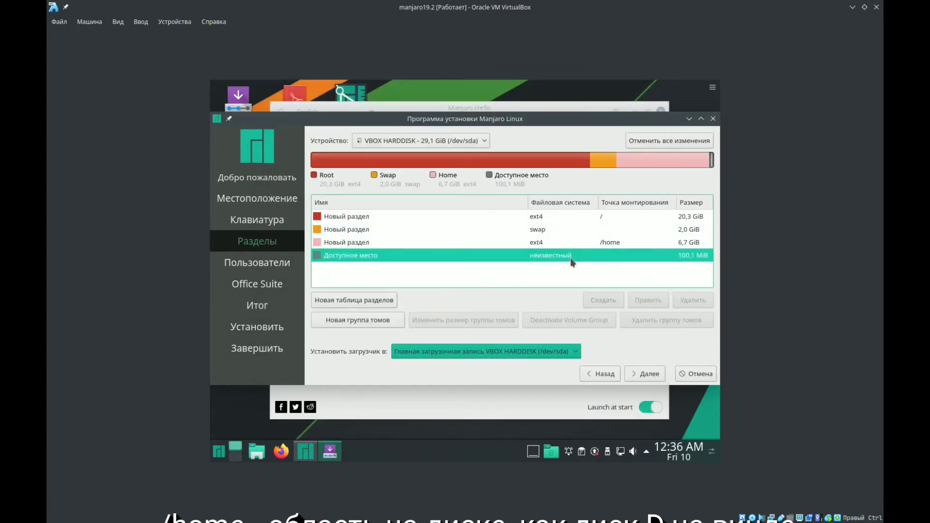
pyautogui.click(645, 373)
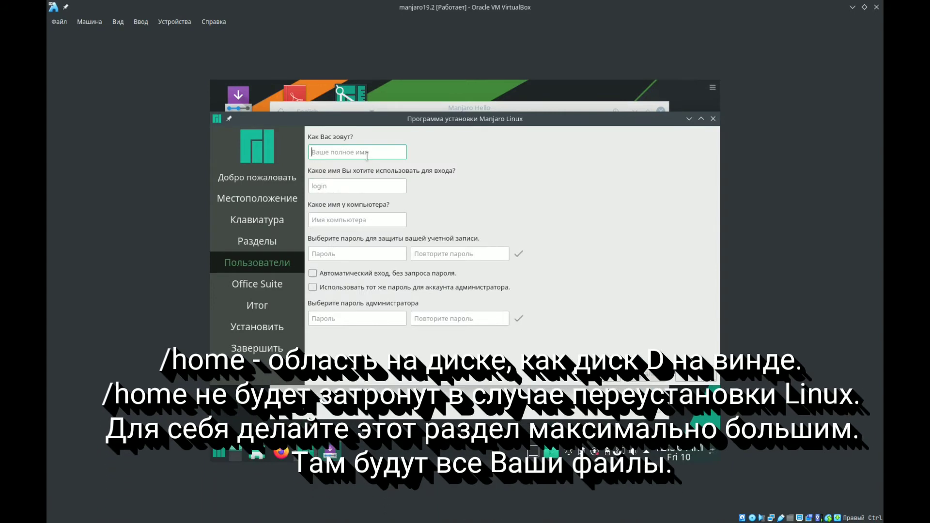
# - Enter user as the account's full name, and enter and repeat the account password
pyautogui.write('user')
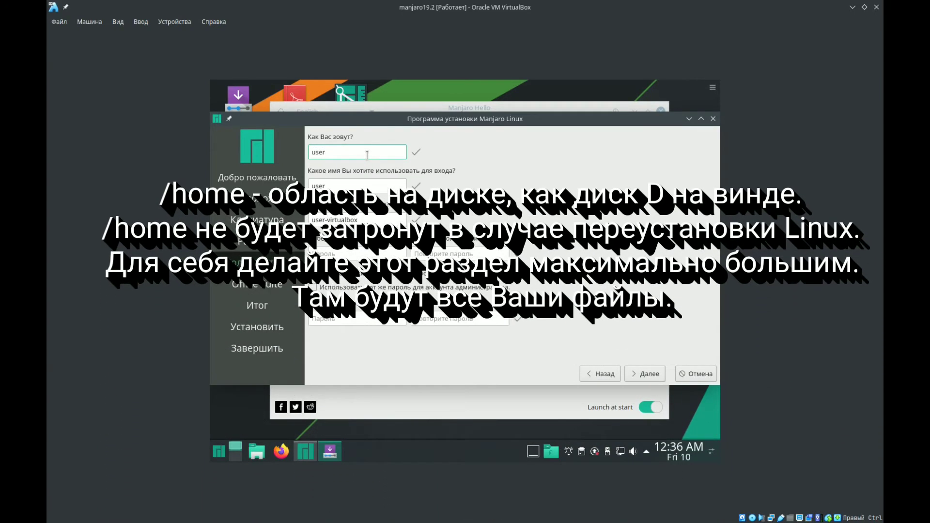
pyautogui.click(329, 259)
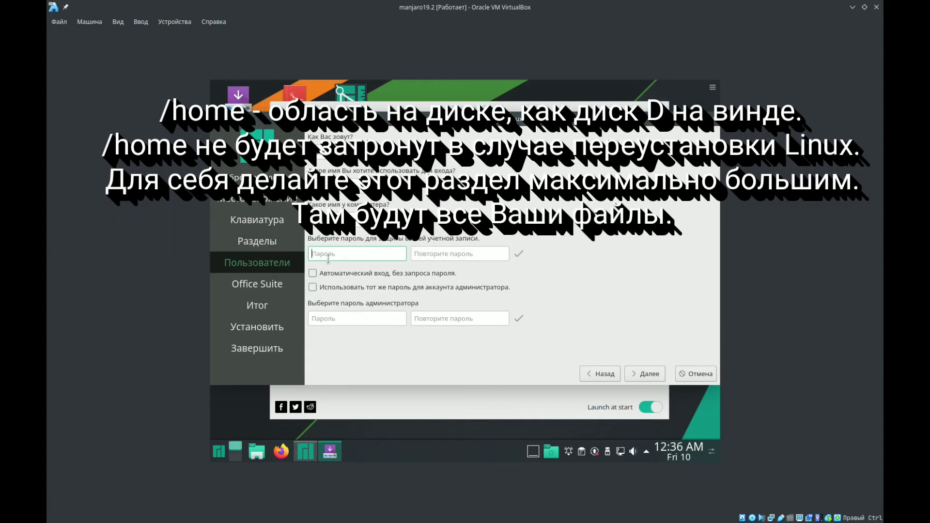
pyautogui.write('●●●')
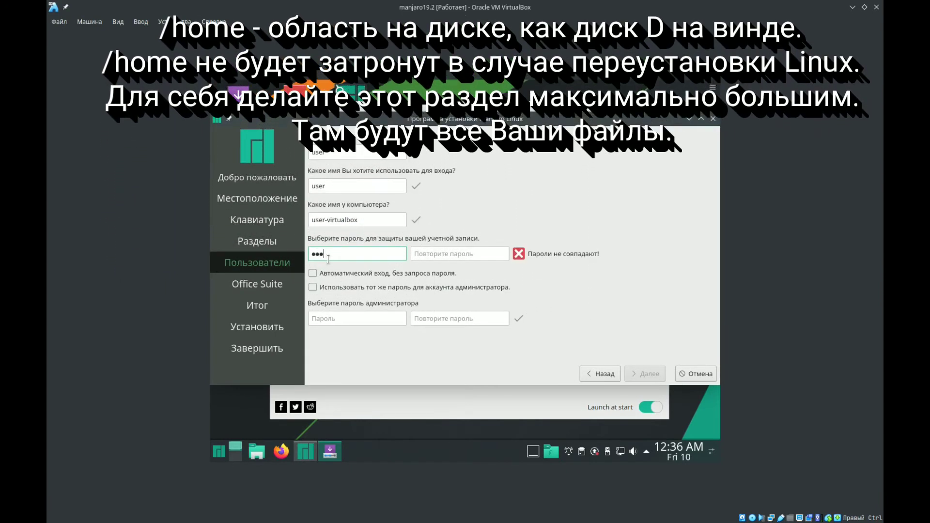
pyautogui.click(423, 249)
pyautogui.write('●●●')
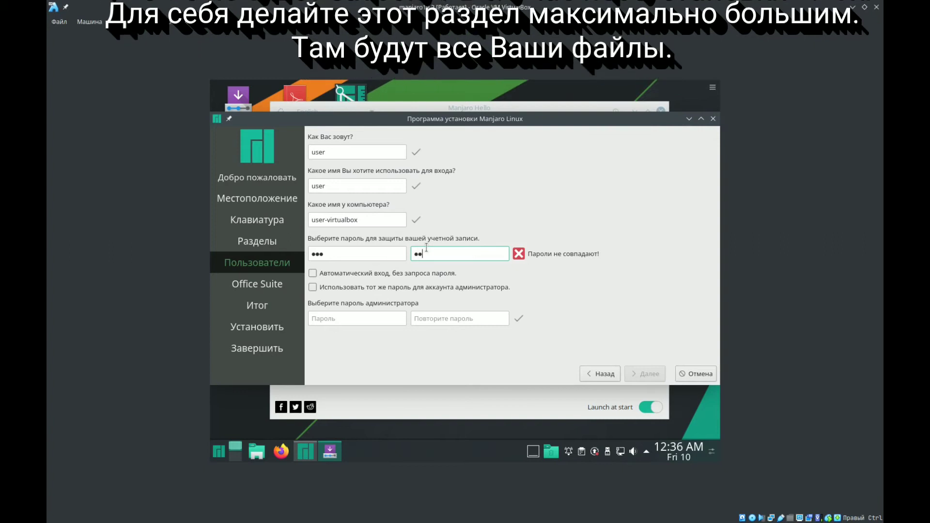
# - Enable automatic login and use of the same password for the administrator account, and continue to the office suite selection
pyautogui.click(382, 275)
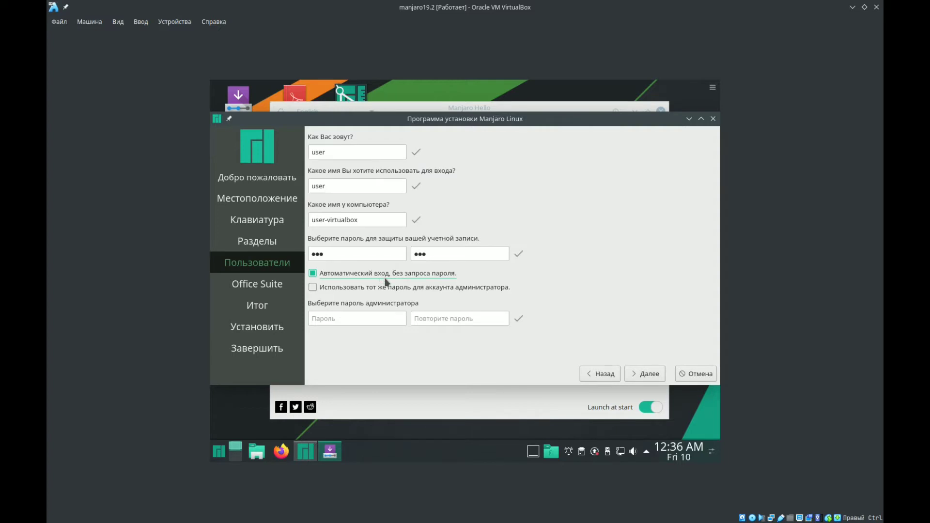
pyautogui.click(313, 274)
pyautogui.click(313, 275)
pyautogui.click(416, 287)
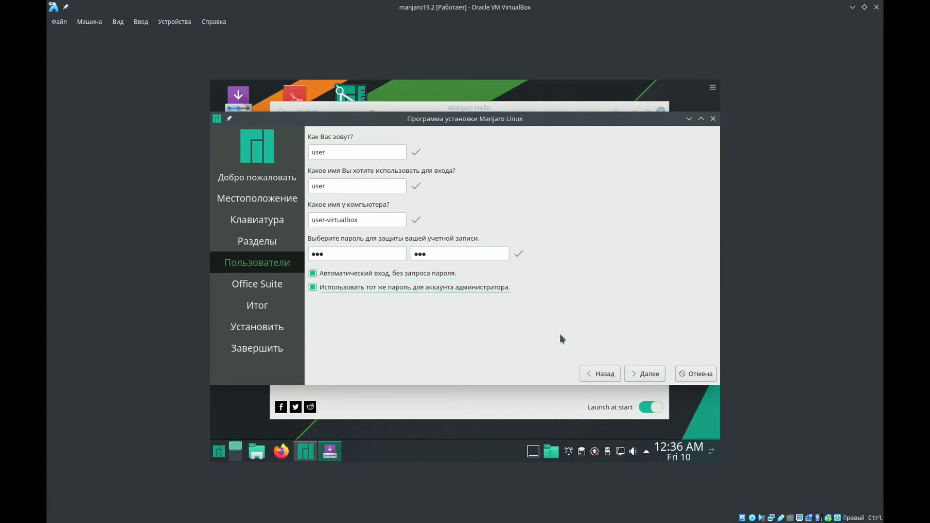
pyautogui.click(640, 376)
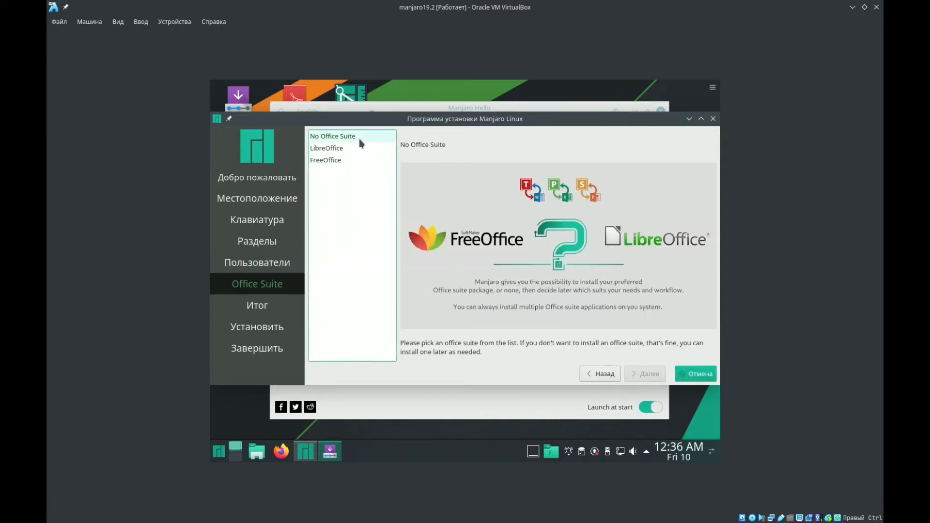
# - Preview the FreeOffice option and choose No Office Suite for the installation
pyautogui.click(338, 161)
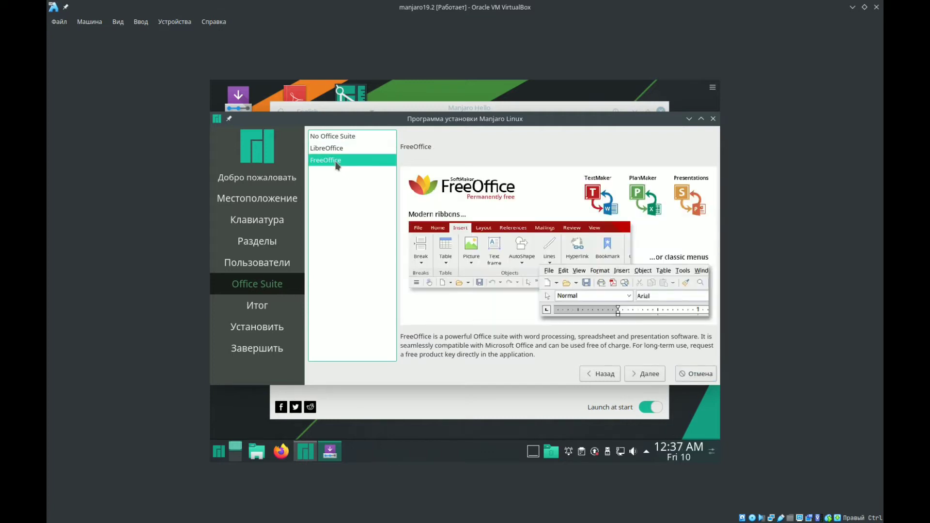
pyautogui.click(334, 139)
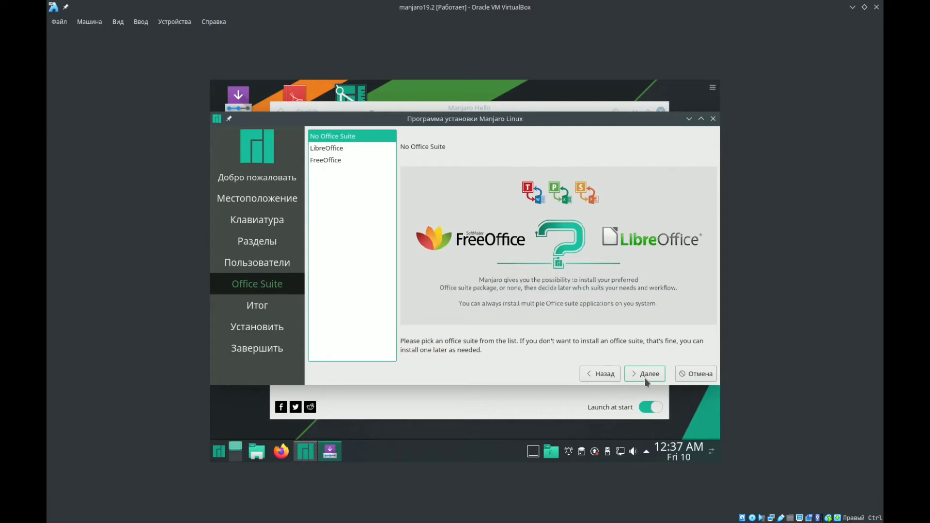
# - Continue to the installation summary, review the planned partition changes, and start and confirm the installation of Manjaro 19.0.2
pyautogui.click(645, 381)
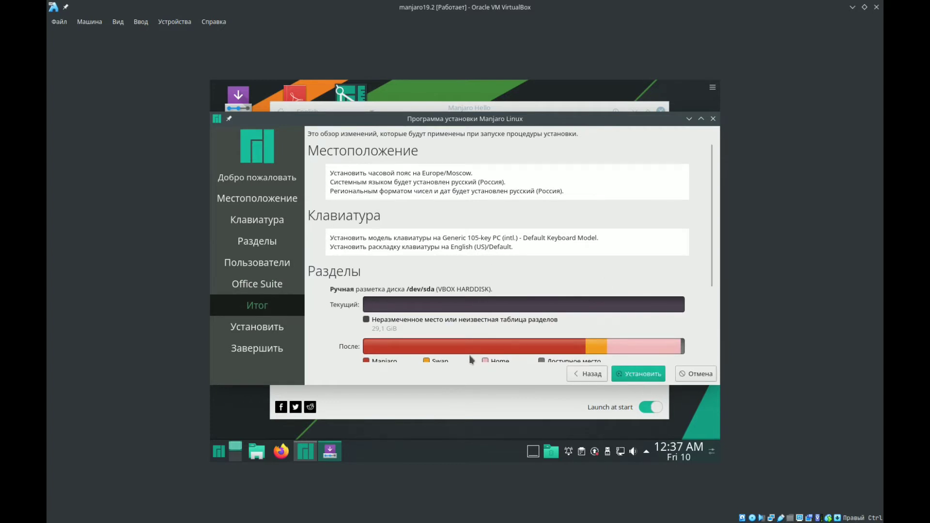
pyautogui.scroll(-3, 484, 279)
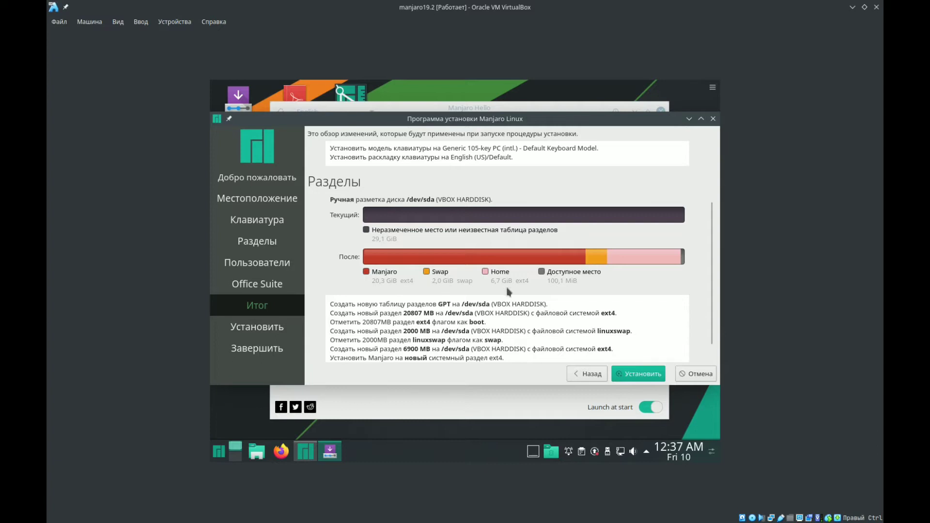
pyautogui.click(635, 377)
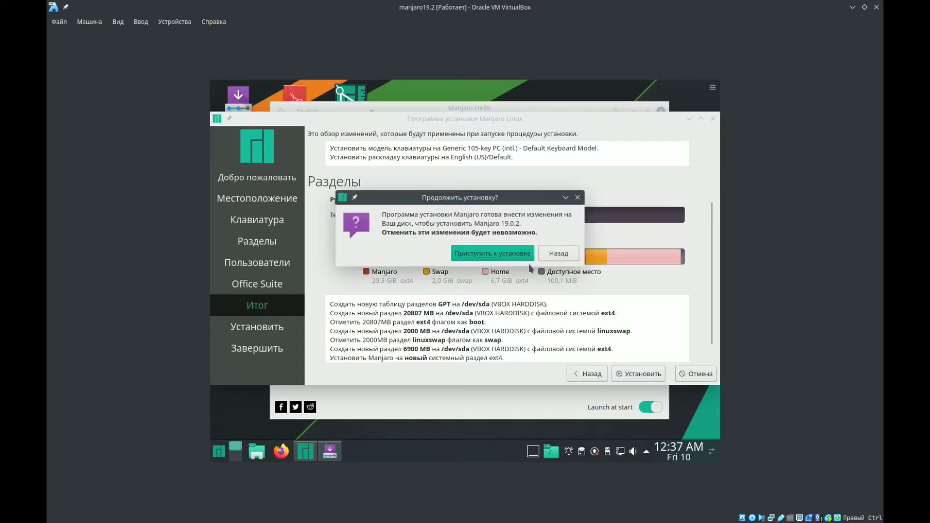
pyautogui.click(505, 258)
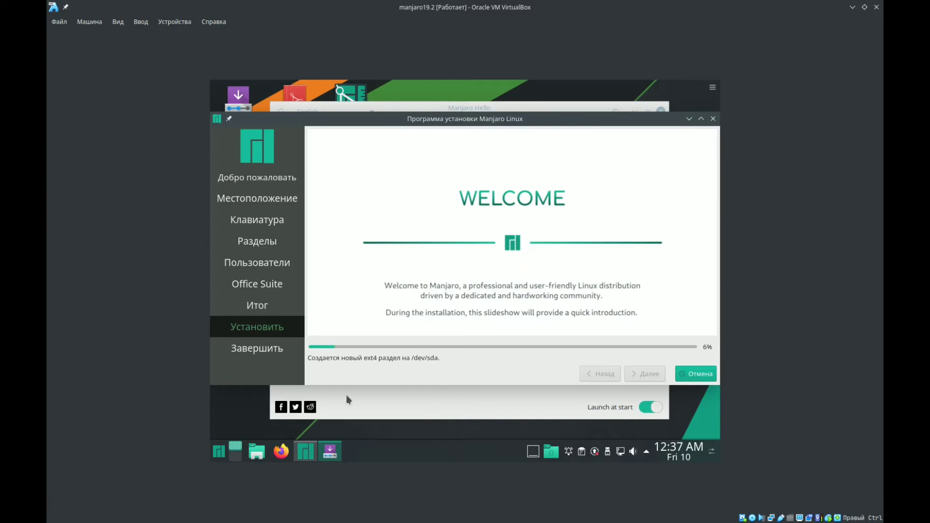
pyautogui.moveTo(351, 522)
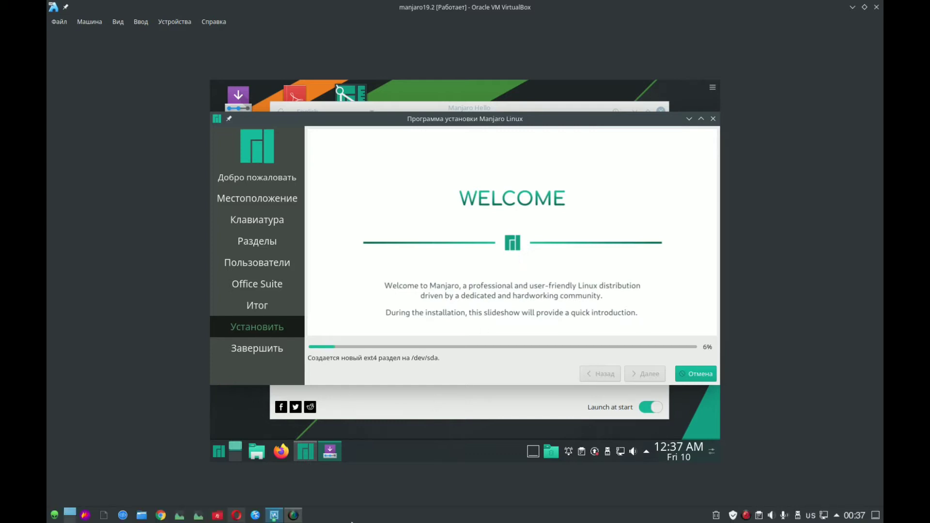
pyautogui.click(293, 515)
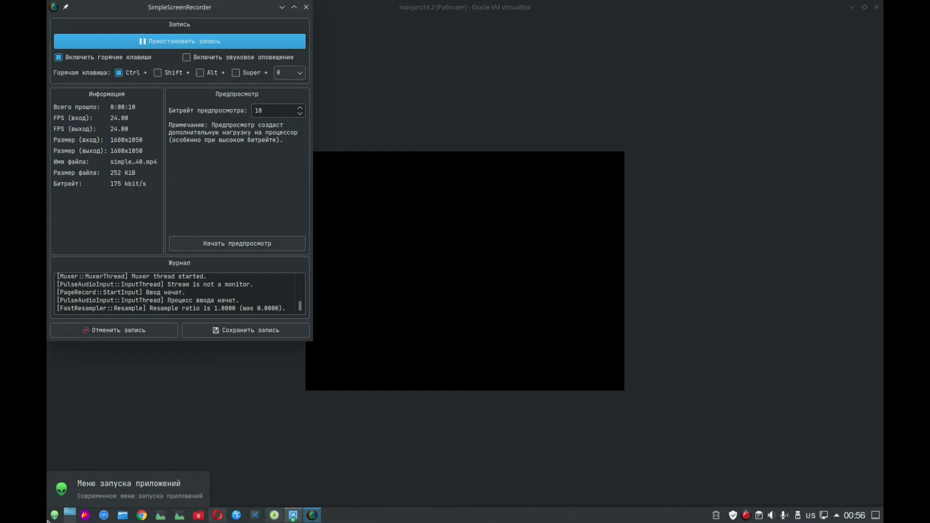
# - Look through the favourite applications in the host system's application launcher, and close the launcher
pyautogui.click(51, 517)
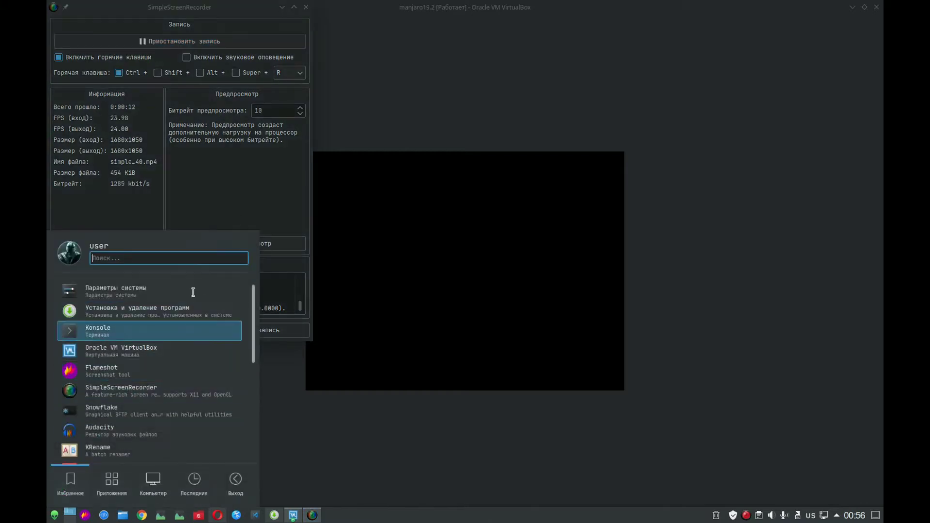
pyautogui.scroll(-8, 145, 339)
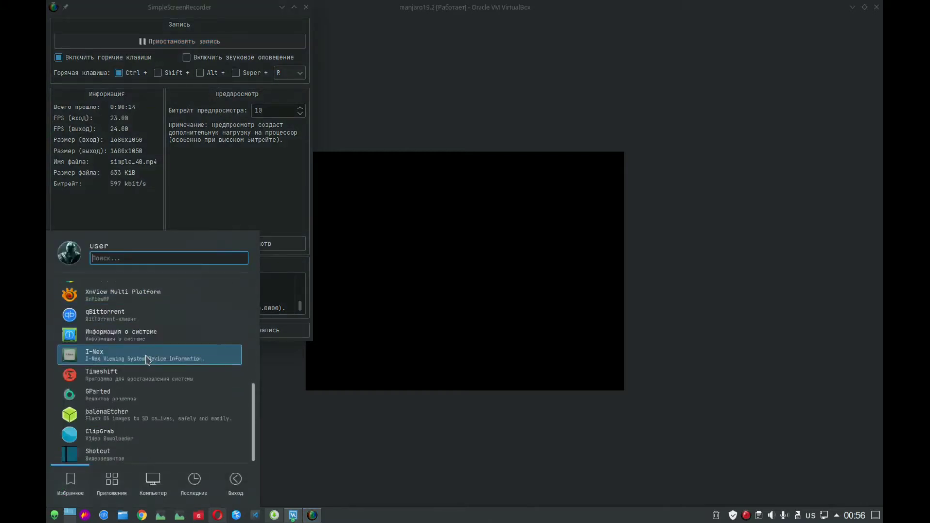
pyautogui.scroll(8, 148, 360)
pyautogui.scroll(-3, 146, 334)
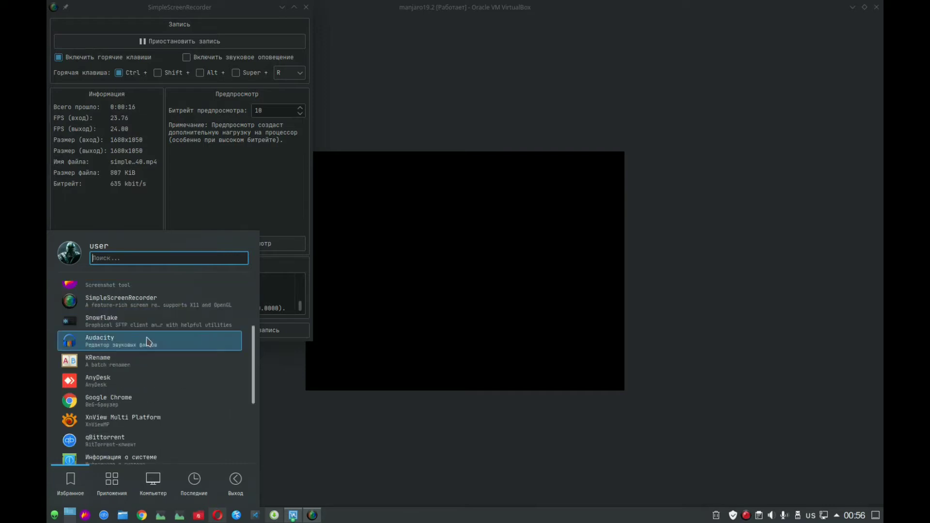
pyautogui.scroll(-3, 148, 340)
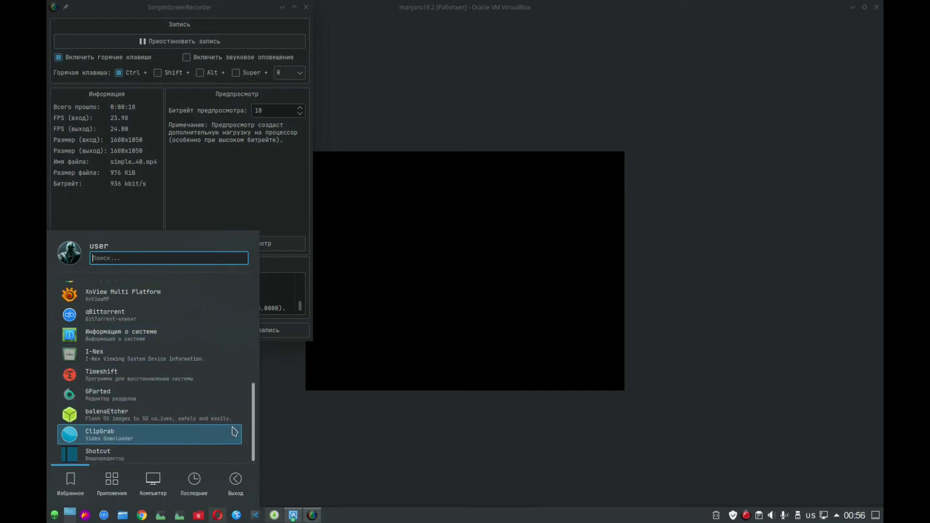
pyautogui.scroll(3, 253, 400)
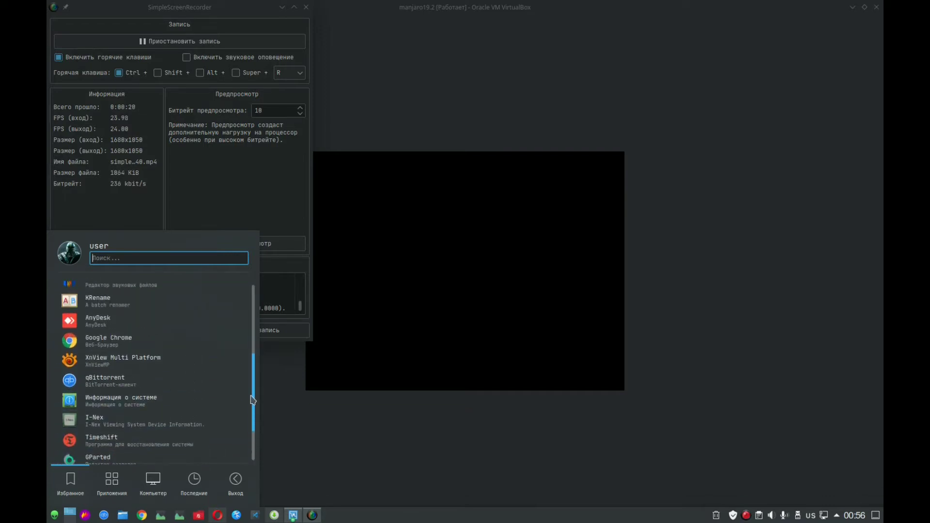
pyautogui.moveTo(251, 399); pyautogui.dragTo(246, 329)
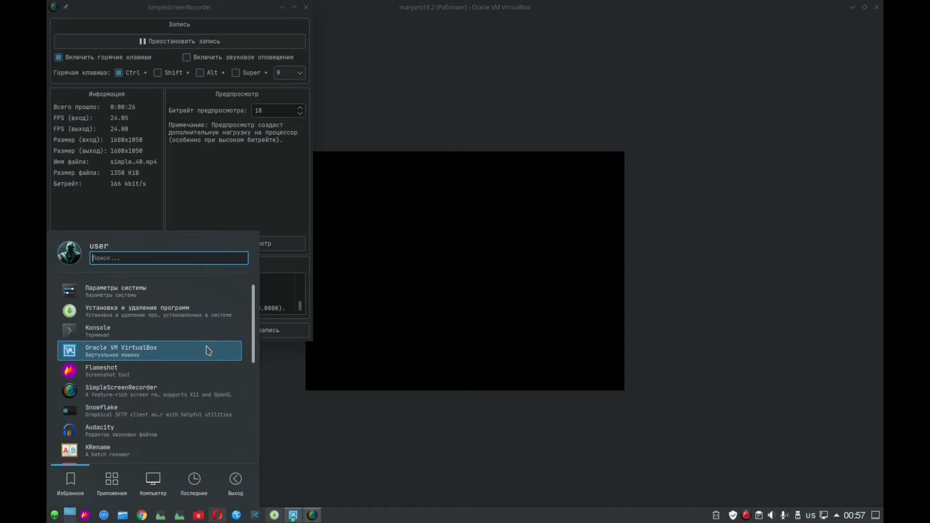
pyautogui.scroll(-5, 208, 352)
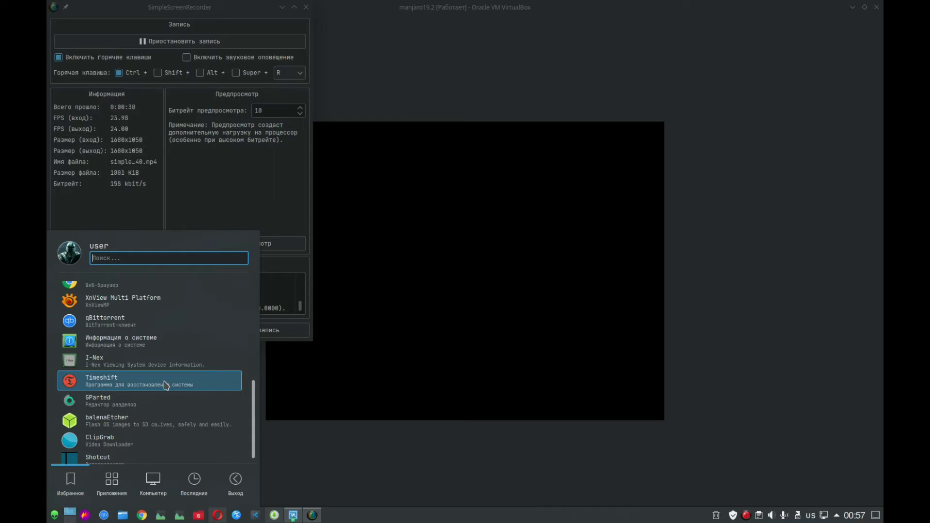
pyautogui.scroll(10, 165, 385)
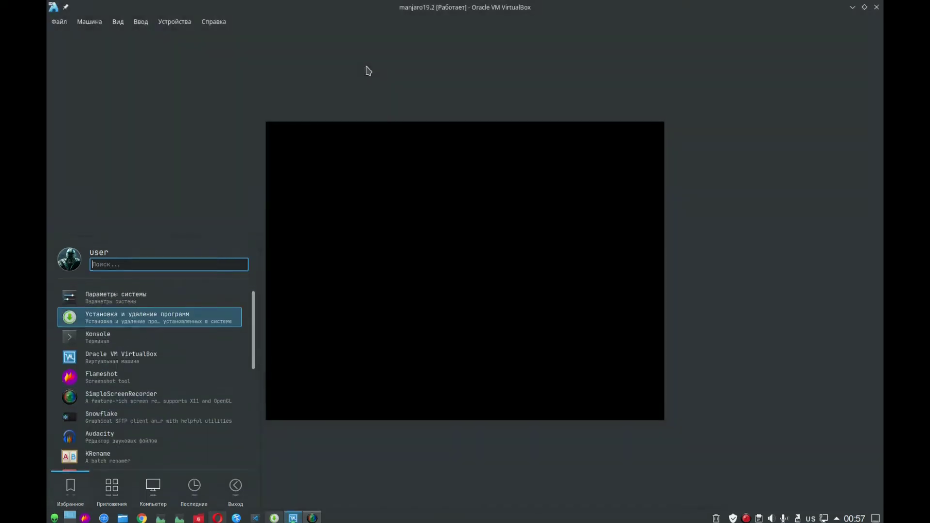
pyautogui.click(369, 70)
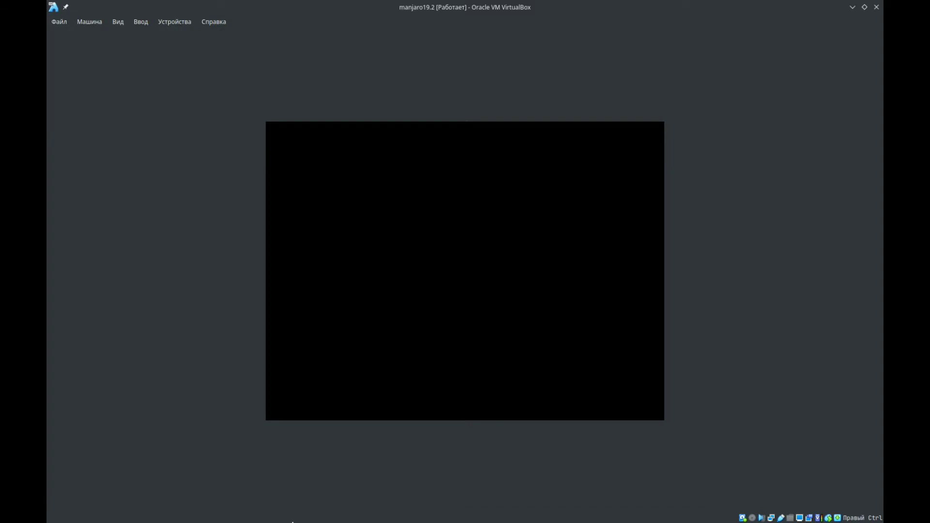
# - Switch to the Opera browser on the host, search for 000 in a new tab, and minimize the browser
pyautogui.moveTo(293, 522)
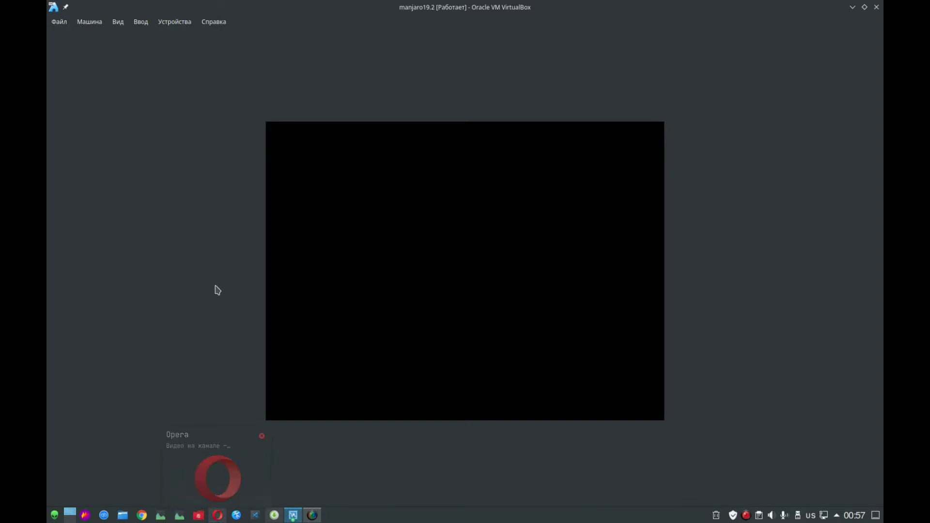
pyautogui.click(218, 515)
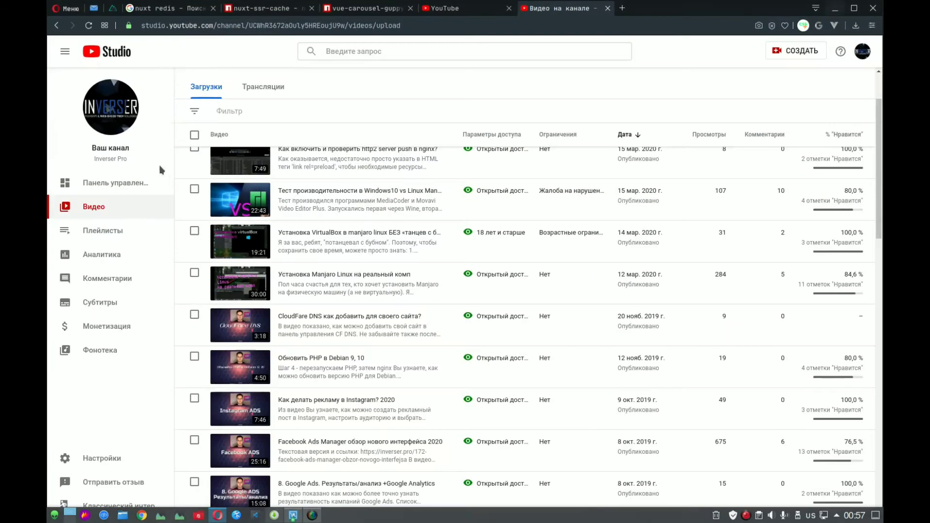
pyautogui.click(622, 8)
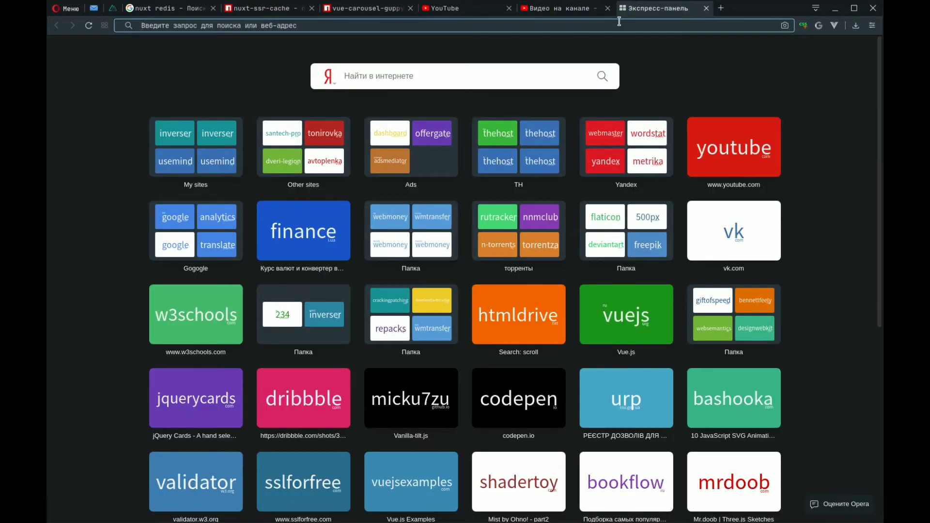
pyautogui.write('000')
pyautogui.press('Return')
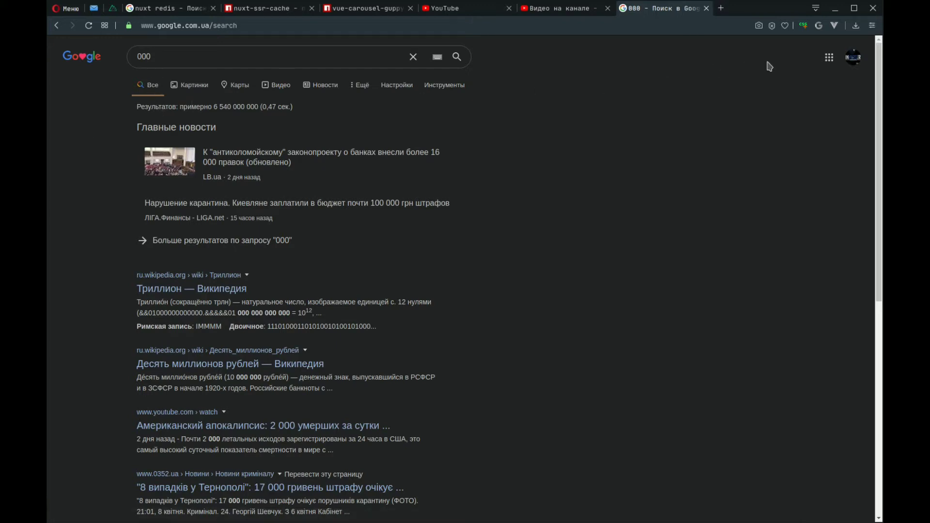
pyautogui.click(835, 9)
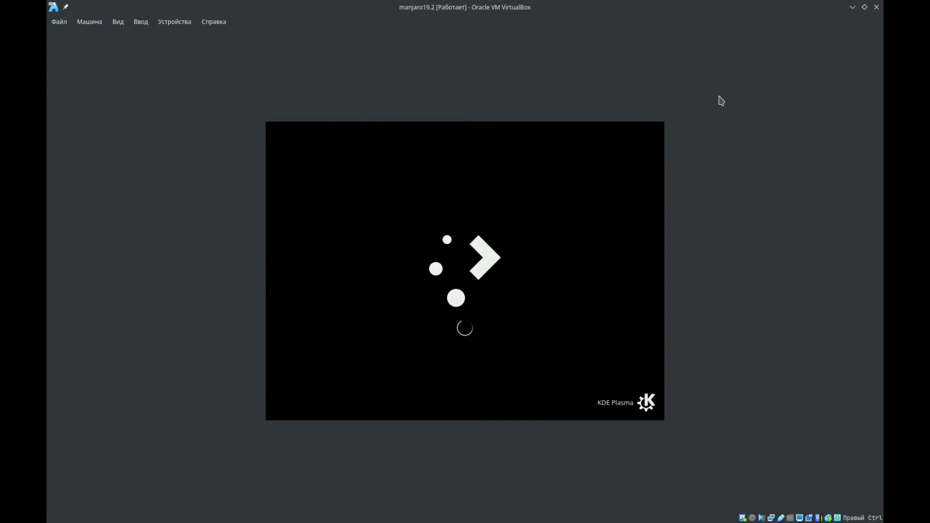
# - Switch to the host's package manager and go back from the Code - OSS details to the visual studio search results
pyautogui.moveTo(475, 522)
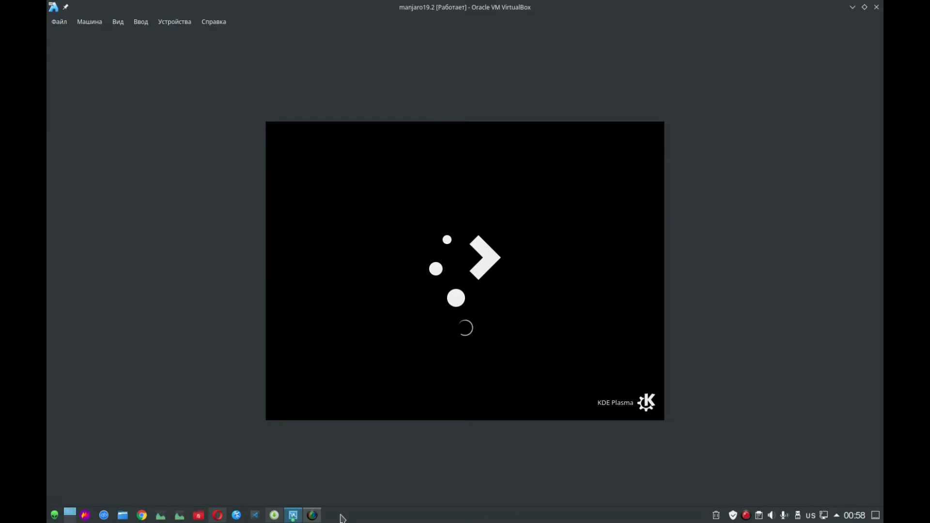
pyautogui.click(275, 516)
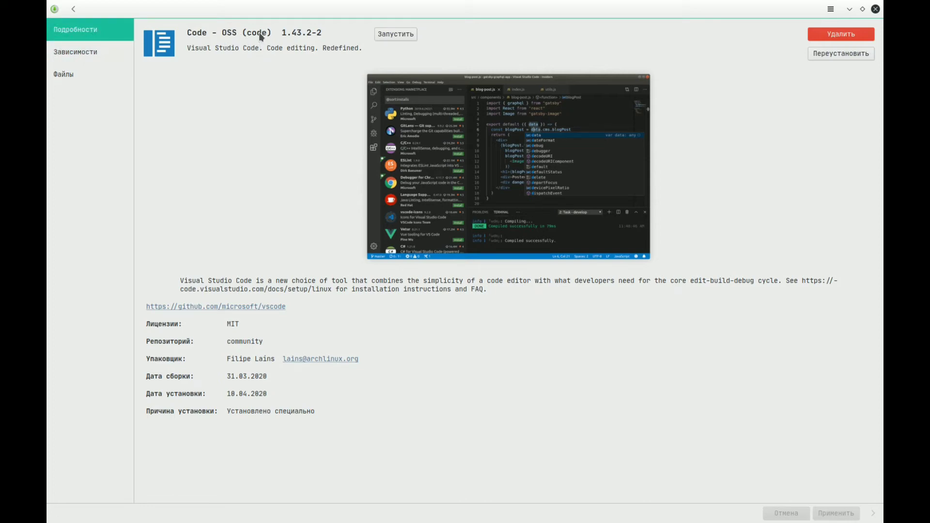
pyautogui.click(73, 9)
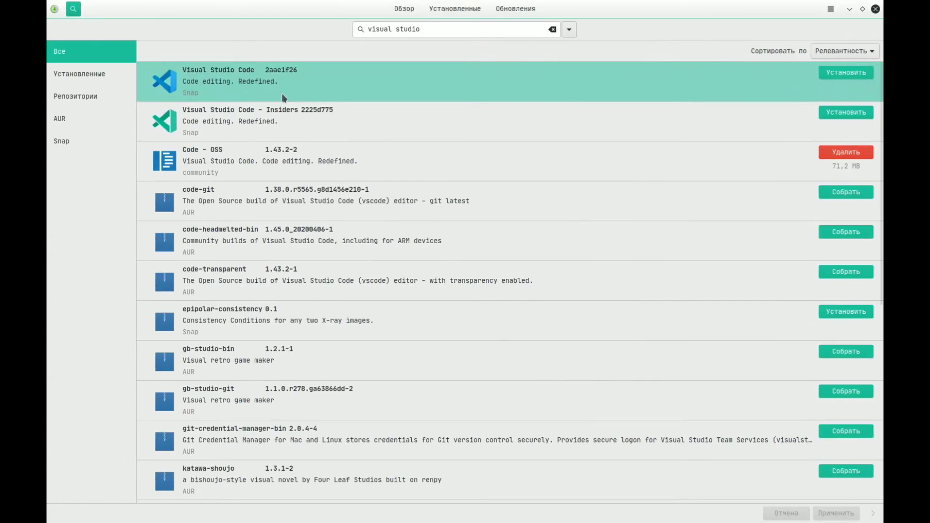
pyautogui.click(418, 31)
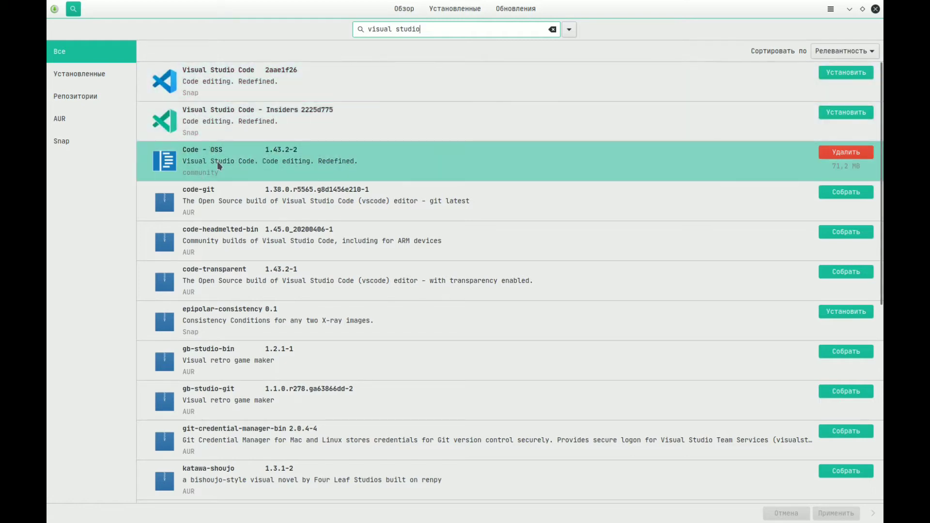
# - Switch back to the manjaro19.2 virtual machine and open System Settings in the installed guest system
pyautogui.moveTo(298, 521)
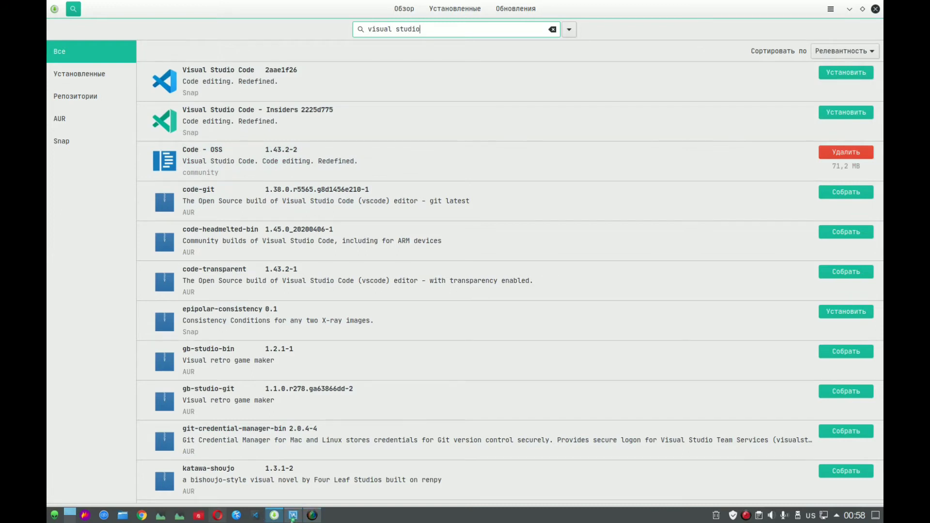
pyautogui.click(351, 474)
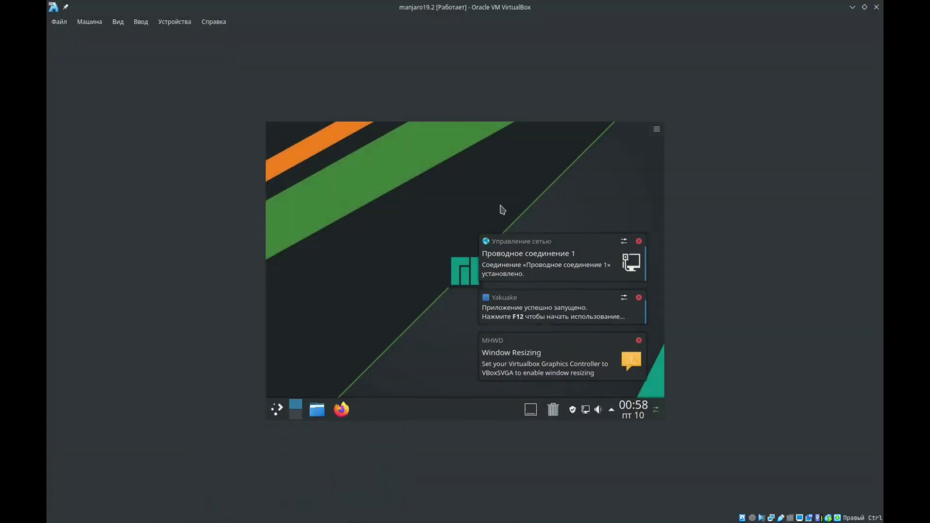
pyautogui.click(277, 410)
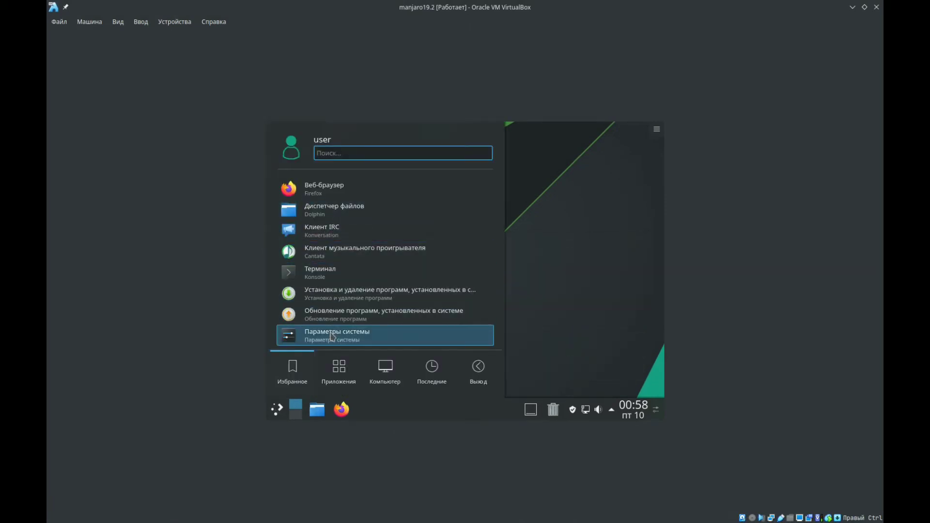
pyautogui.press('Return')
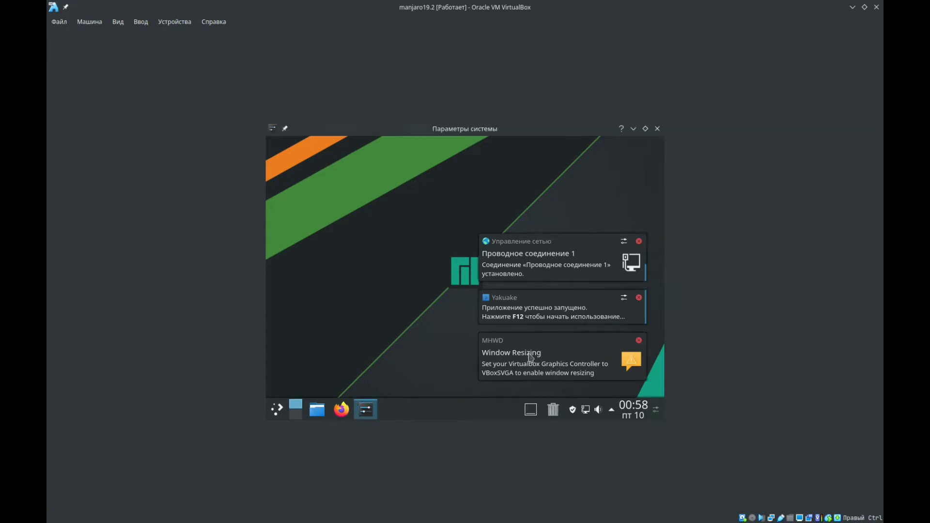
# - Close the host's package manager window and switch to the Oracle VM VirtualBox Manager
pyautogui.moveTo(337, 522)
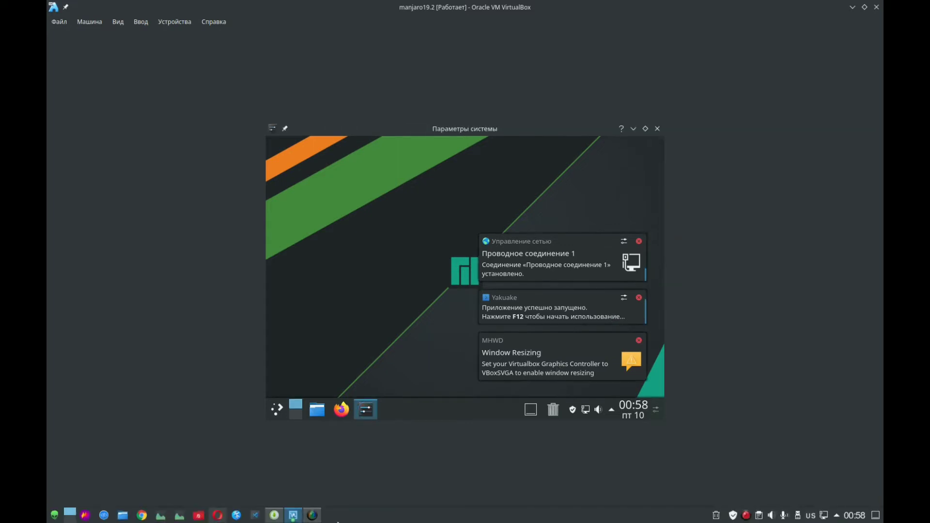
pyautogui.click(292, 517)
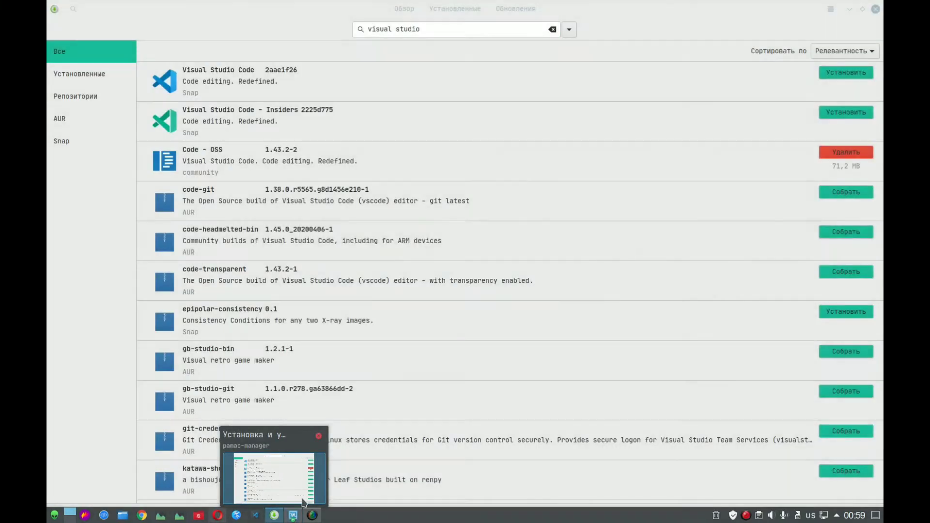
pyautogui.click(850, 10)
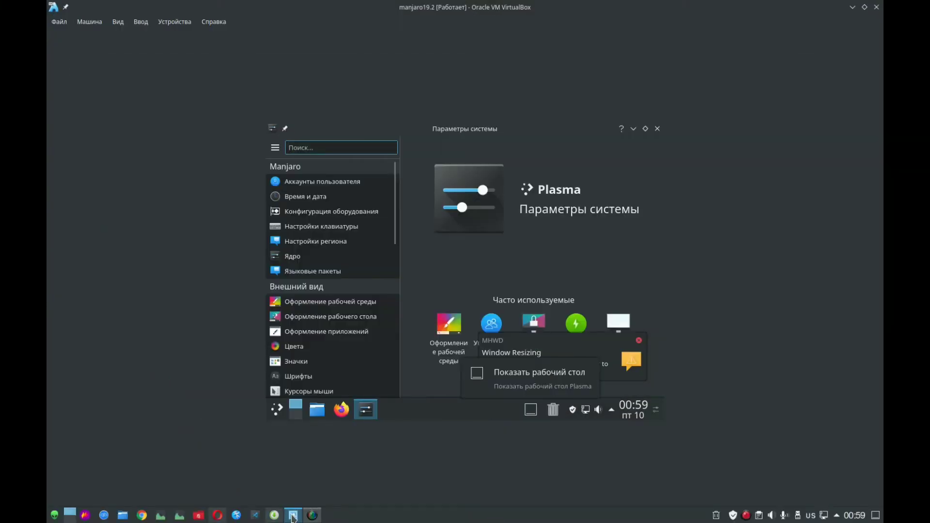
pyautogui.click(274, 515)
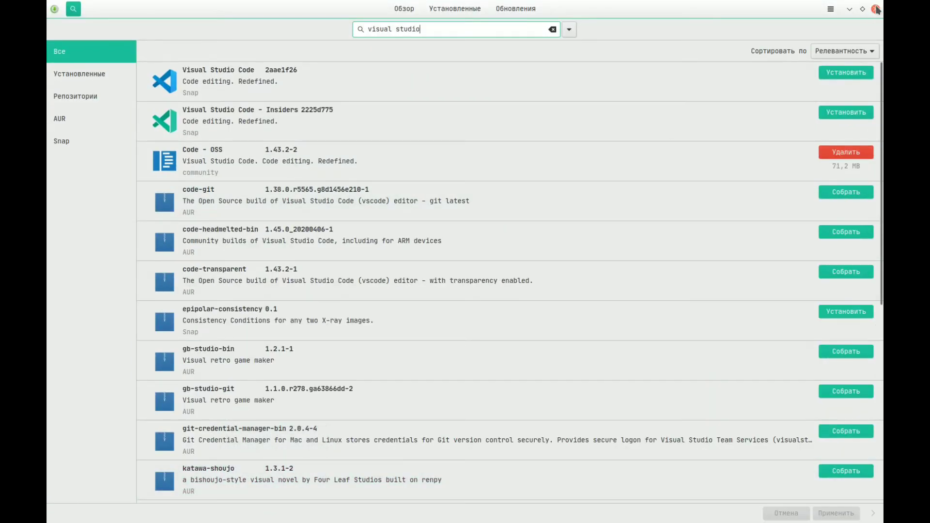
pyautogui.click(876, 9)
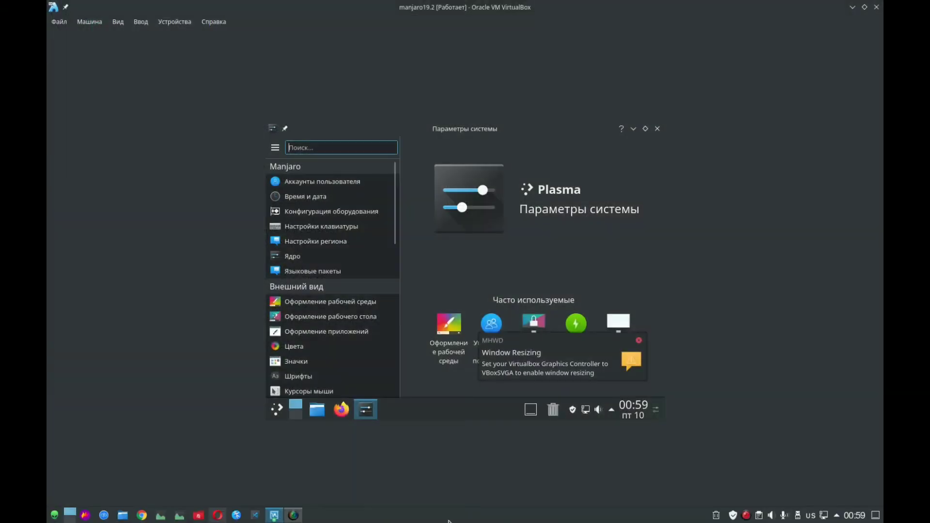
pyautogui.moveTo(279, 518)
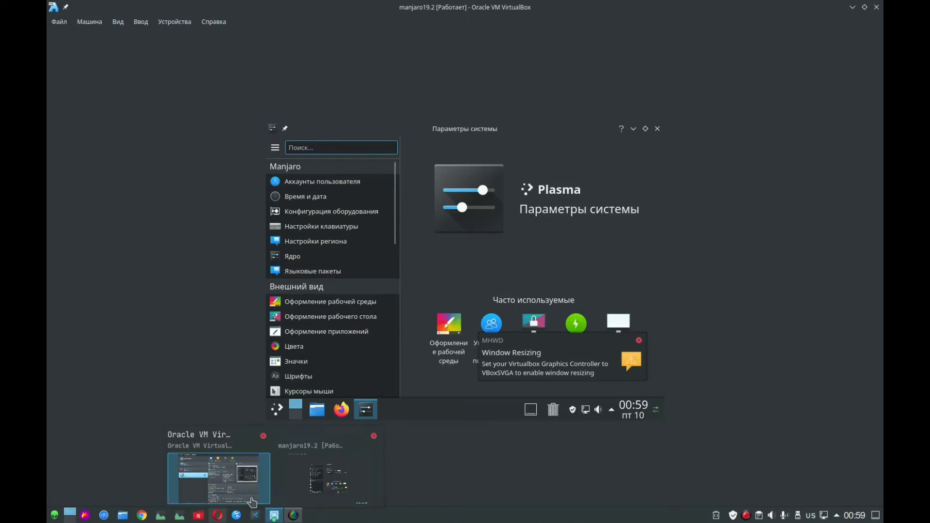
pyautogui.click(252, 501)
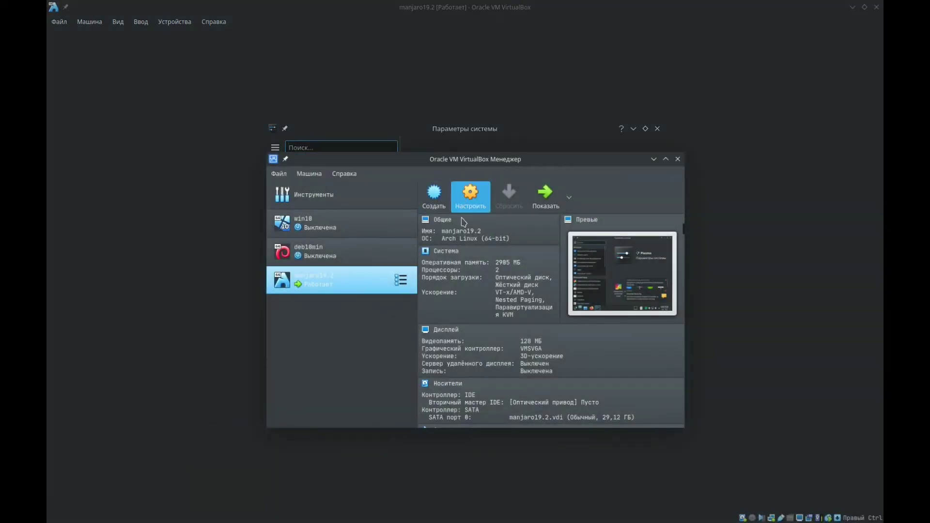
# - Review the network, general and system settings of the manjaro19.2 machine, cancel without changes, and return to the running guest window
pyautogui.click(472, 202)
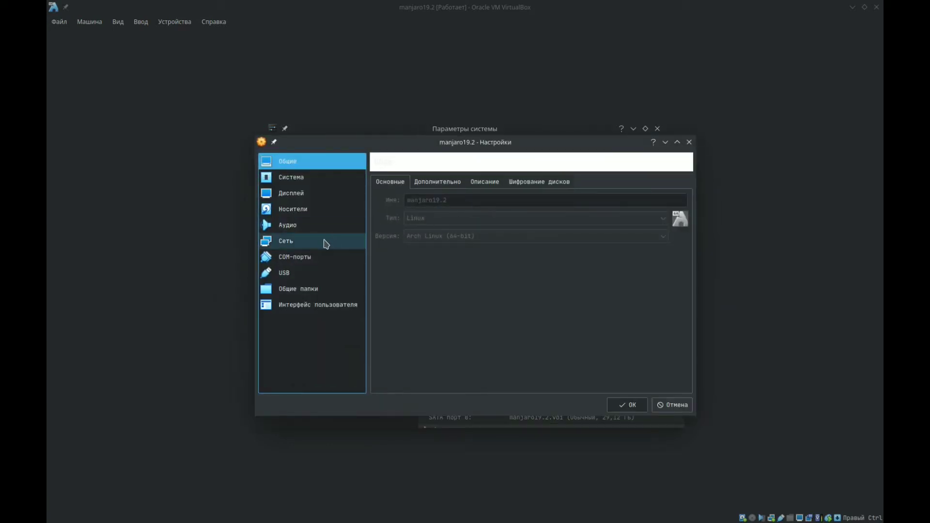
pyautogui.click(326, 242)
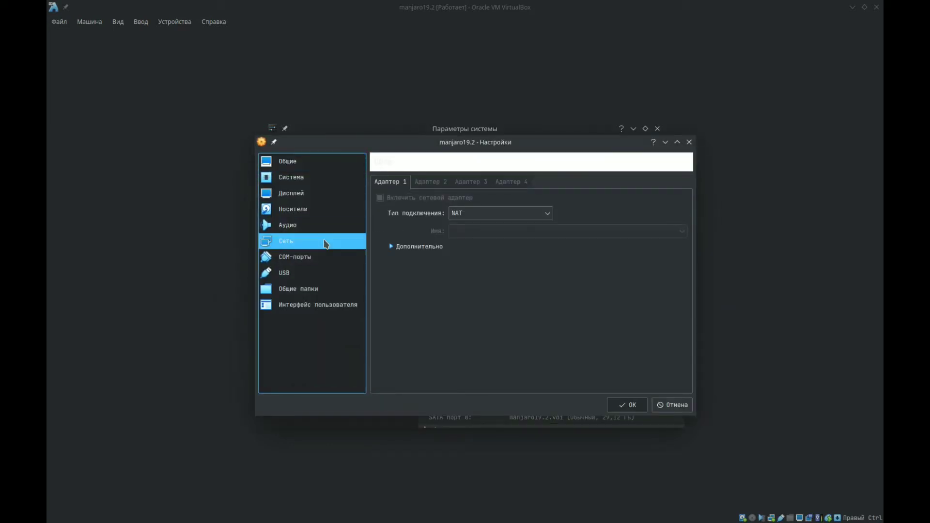
pyautogui.click(312, 165)
pyautogui.click(315, 180)
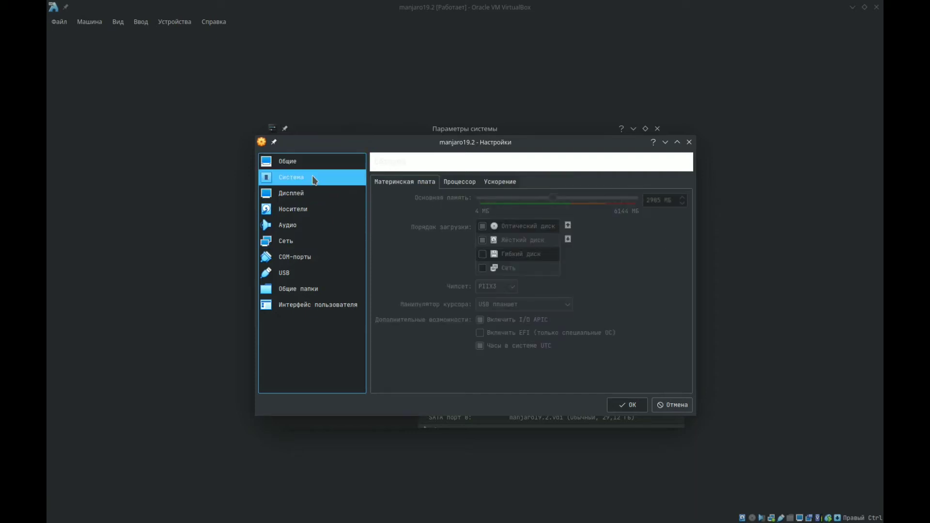
pyautogui.click(662, 408)
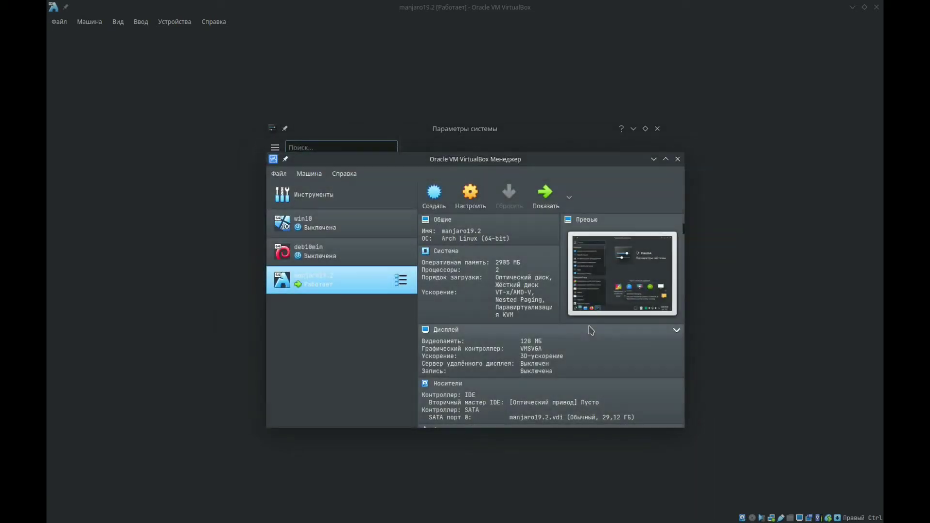
pyautogui.click(569, 141)
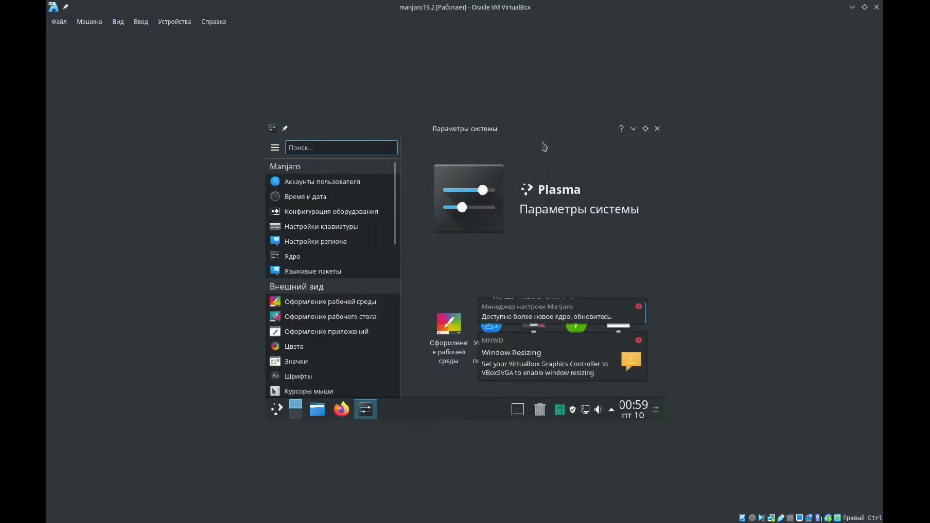
# - Open the Plasma look-and-feel page (Оформление рабочей среды) in the guest's System Settings
pyautogui.click(343, 410)
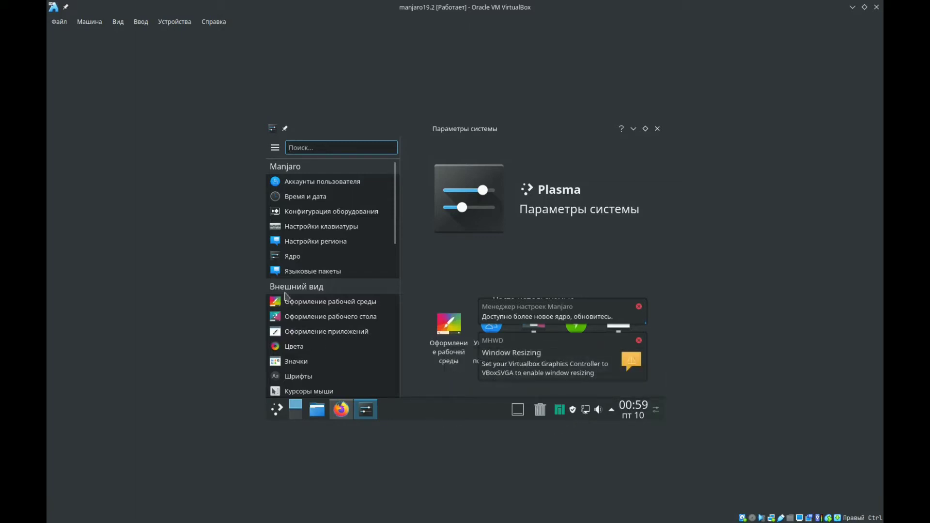
pyautogui.click(320, 303)
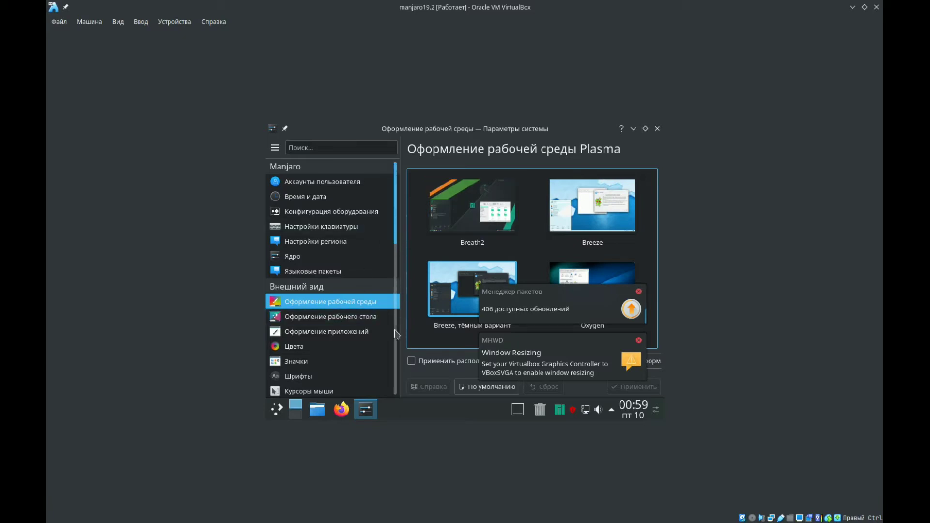
# - Set the guest's screen resolution to 1280x800 in the display settings, dismiss the Window Resizing notification, apply the change and minimize System Settings
pyautogui.scroll(-10, 398, 355)
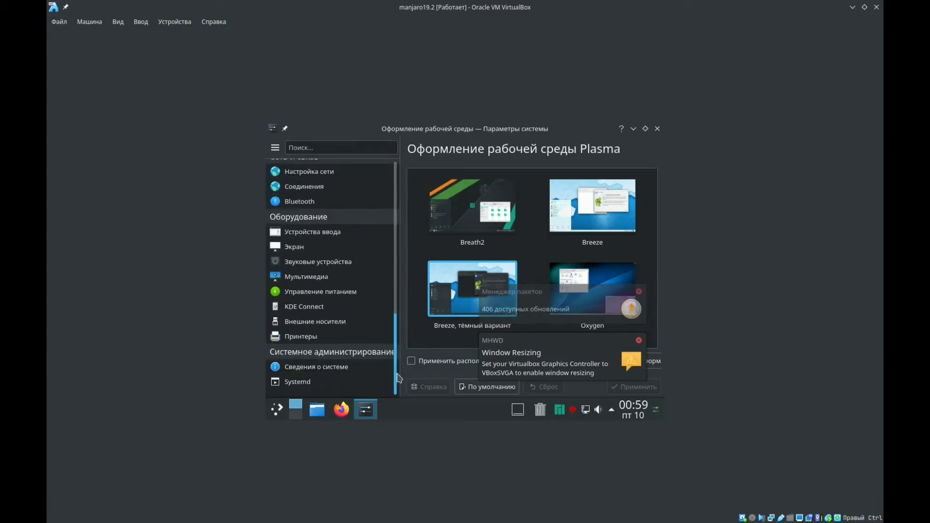
pyautogui.click(306, 248)
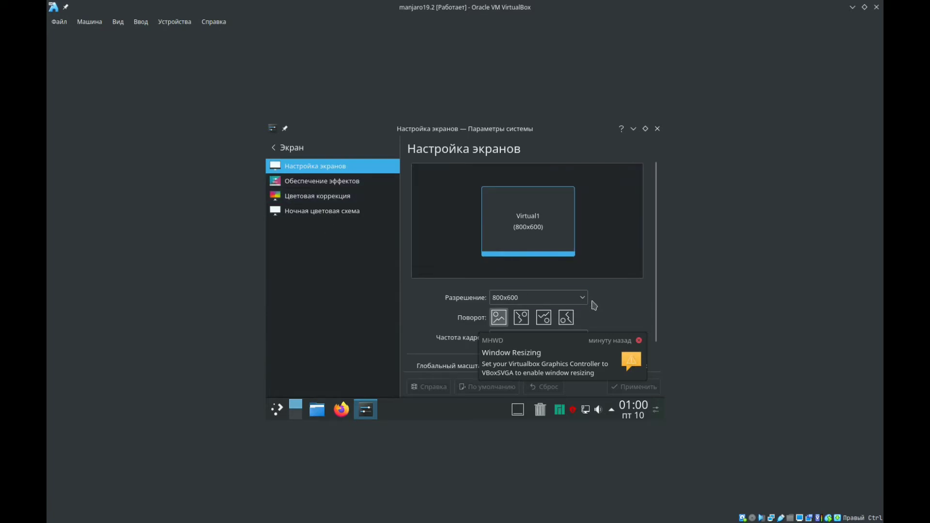
pyautogui.click(584, 298)
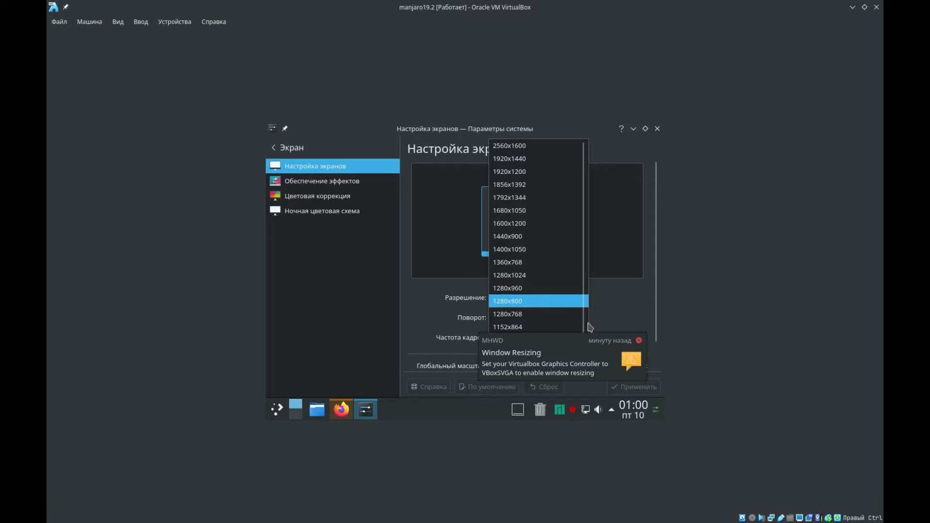
pyautogui.click(557, 301)
pyautogui.click(639, 341)
pyautogui.click(630, 390)
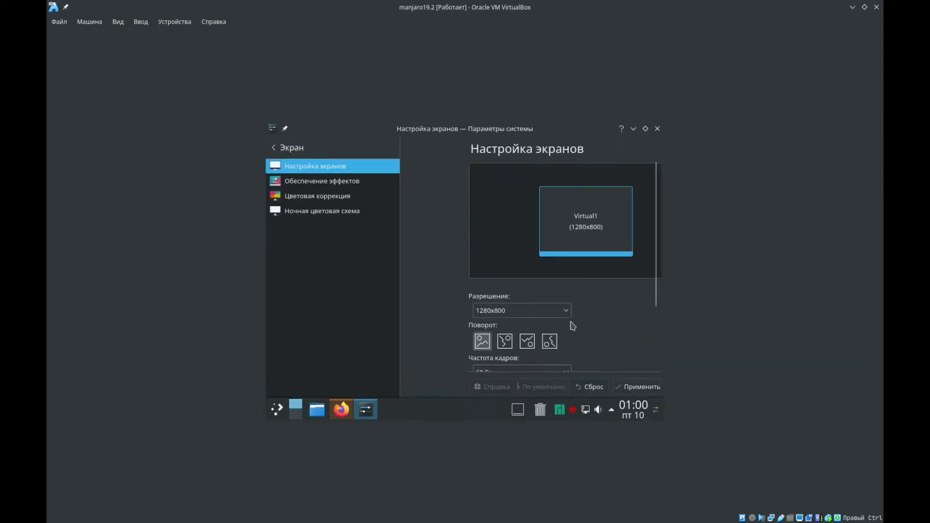
pyautogui.click(633, 128)
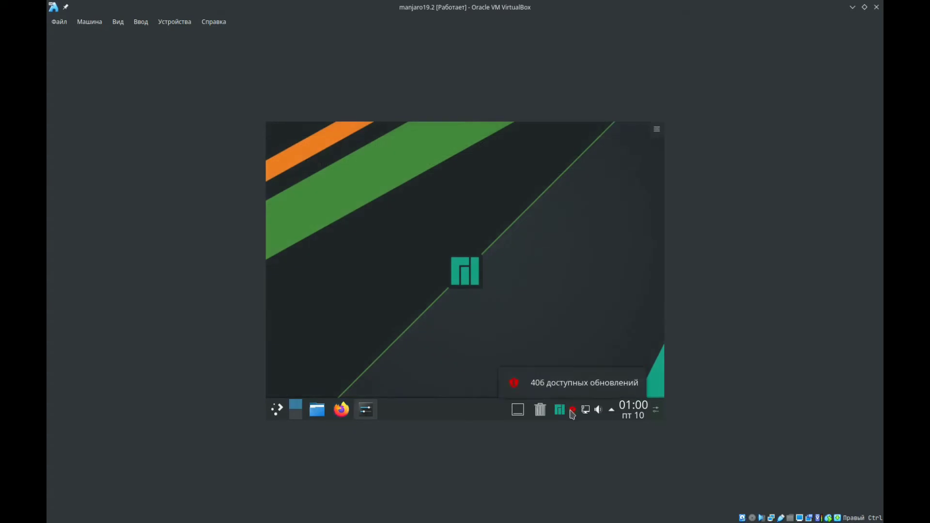
# - Open the package manager's list of available updates from the update notifier and fit its window to the guest screen
pyautogui.rightClick(574, 412)
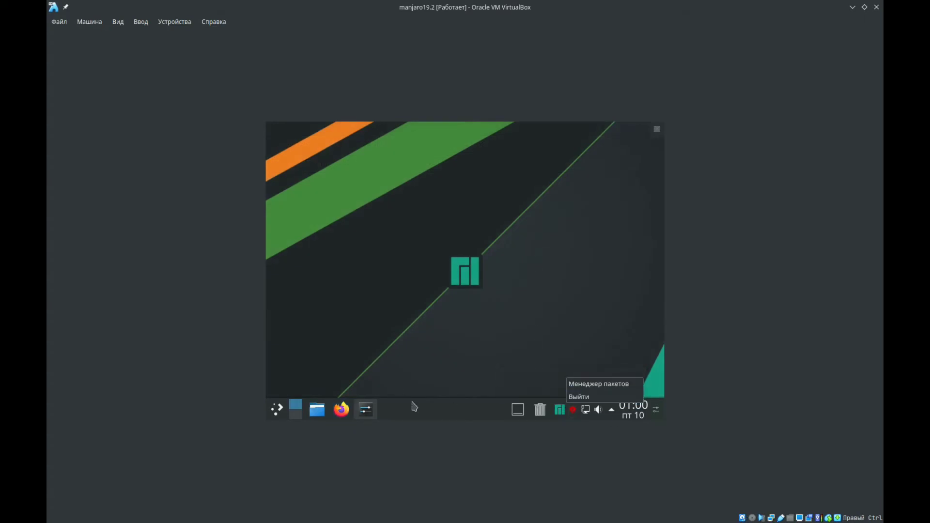
pyautogui.click(530, 329)
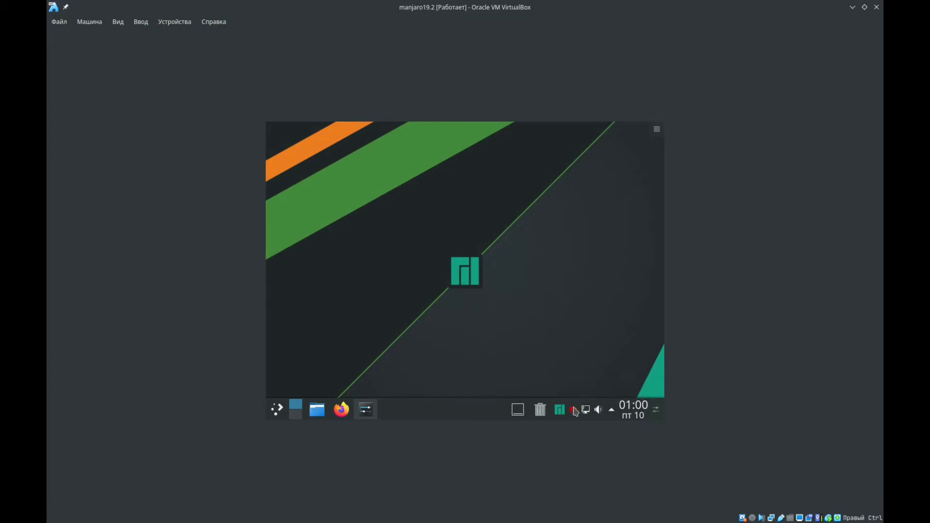
pyautogui.moveTo(575, 412)
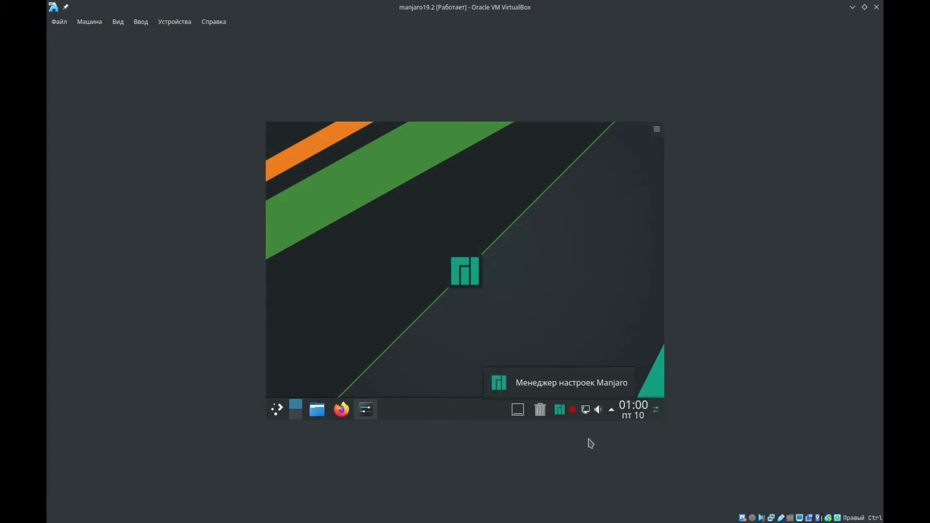
pyautogui.rightClick(574, 414)
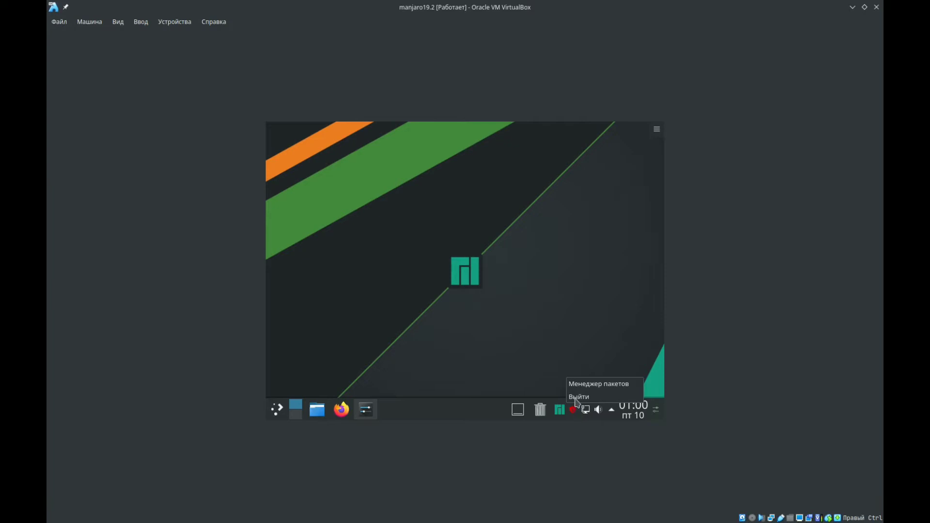
pyautogui.click(575, 409)
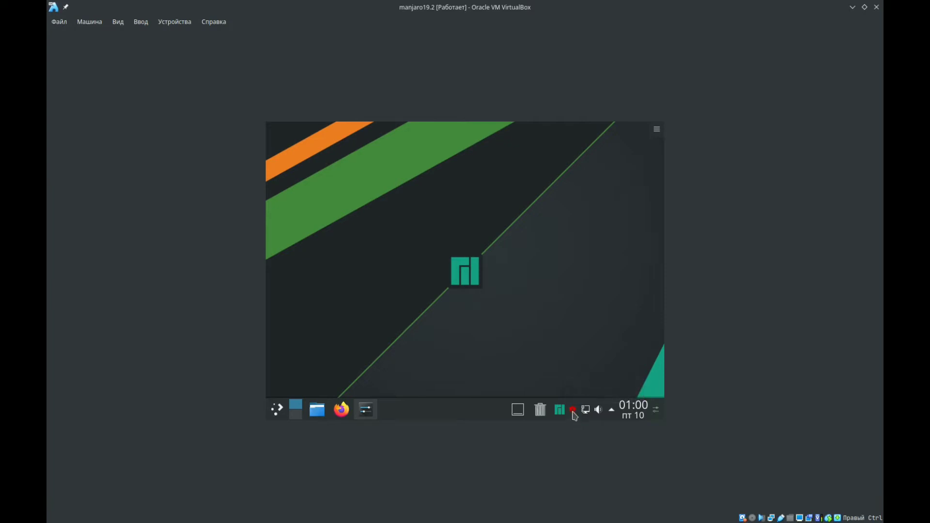
pyautogui.rightClick(573, 410)
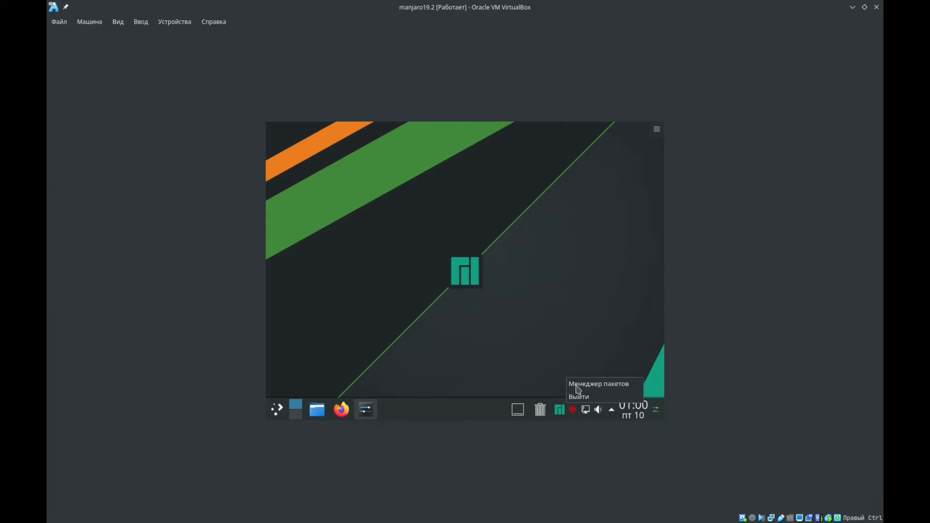
pyautogui.click(542, 269)
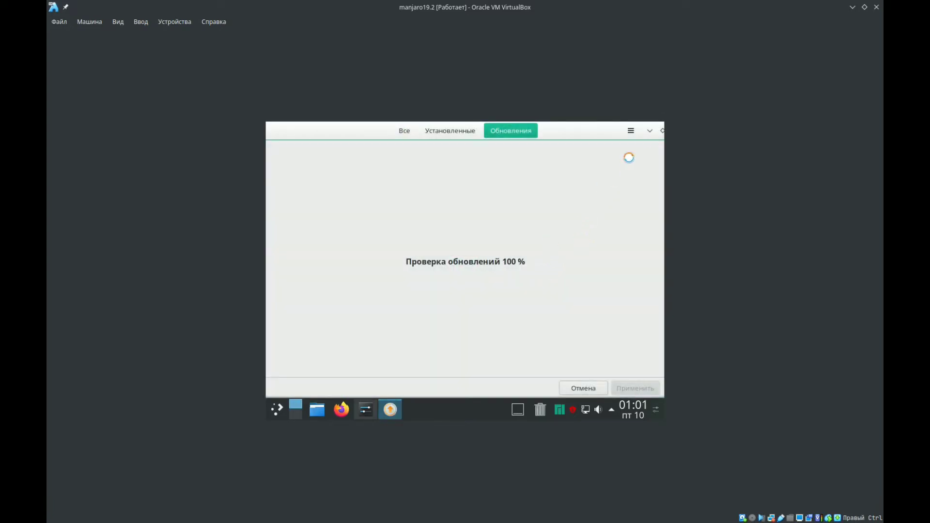
pyautogui.click(662, 131)
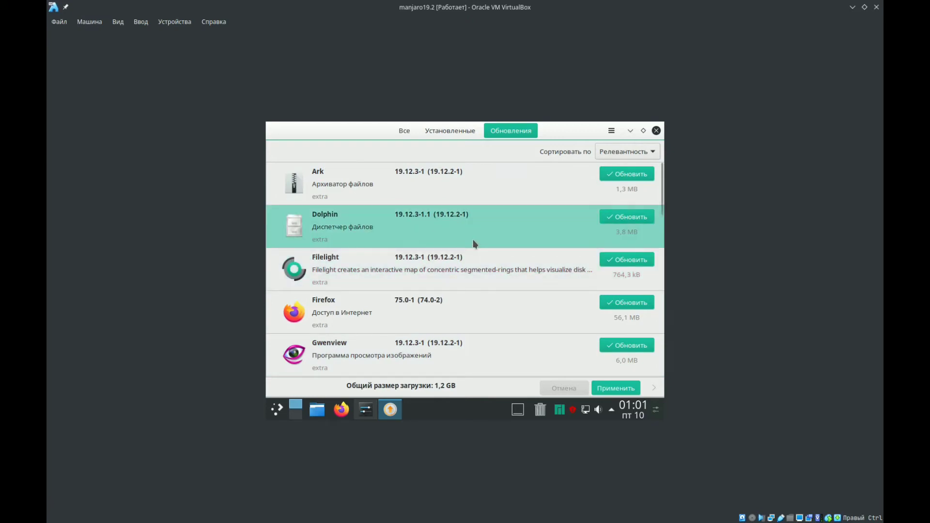
pyautogui.click(294, 515)
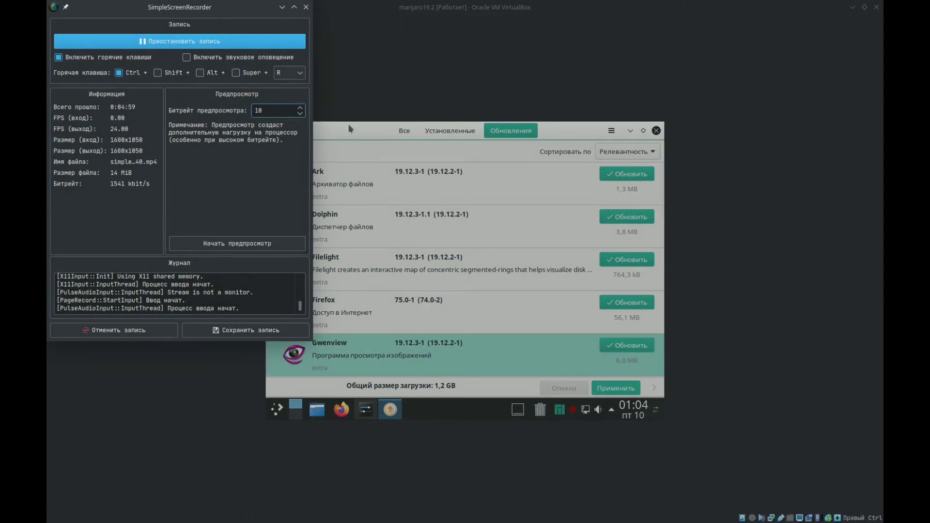
pyautogui.click(396, 146)
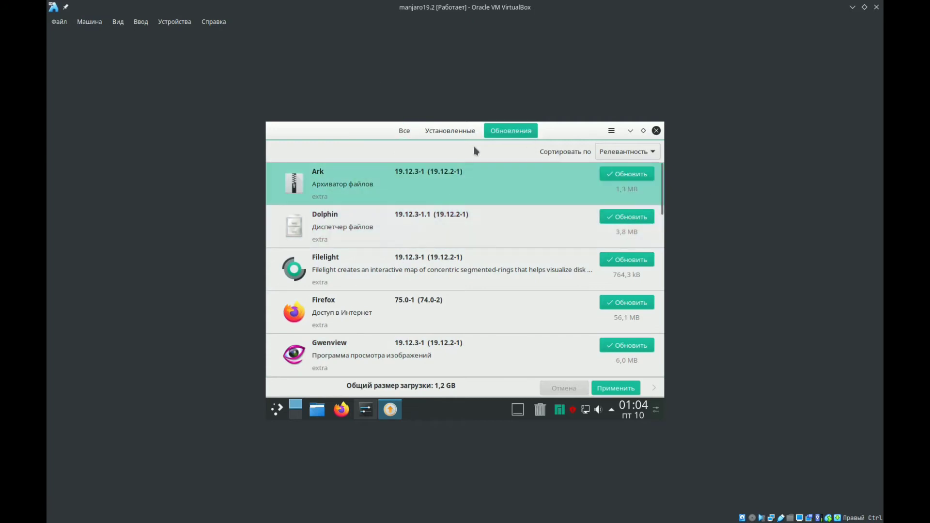
pyautogui.rightClick(574, 413)
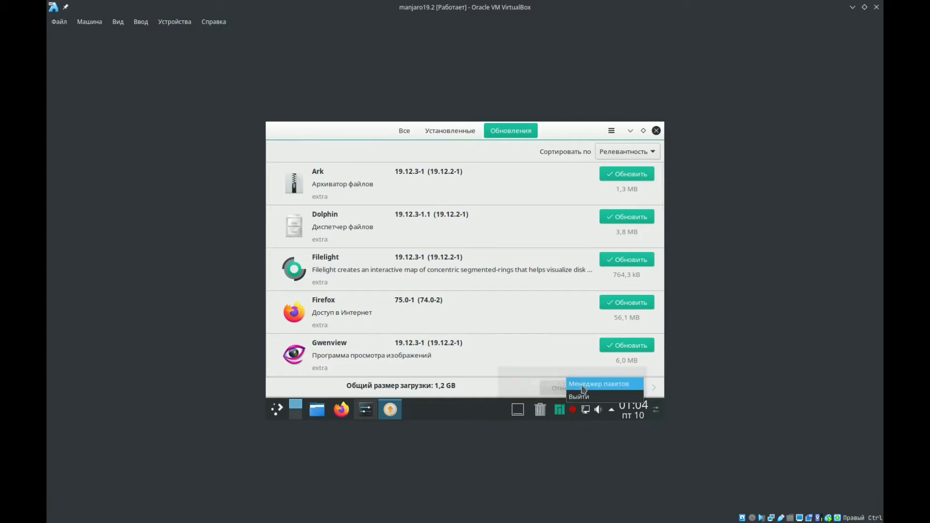
pyautogui.click(571, 133)
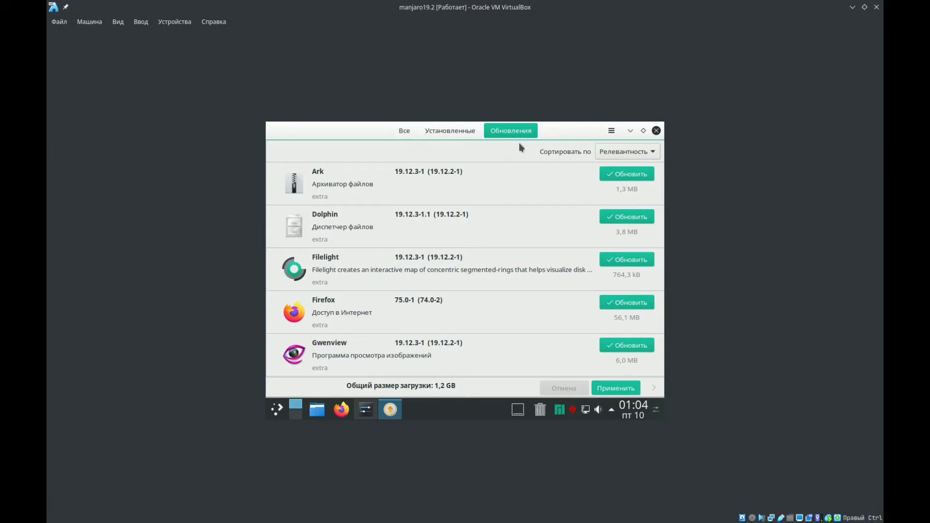
pyautogui.click(405, 133)
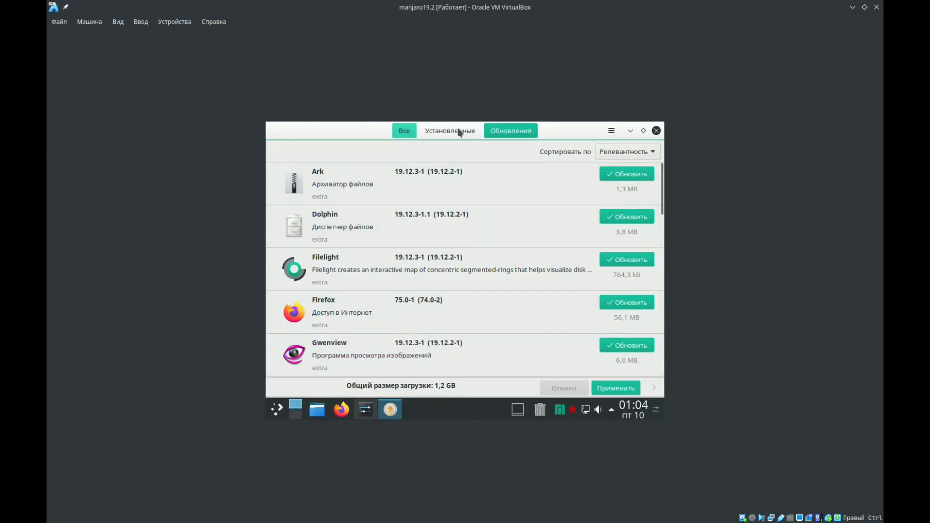
pyautogui.click(531, 132)
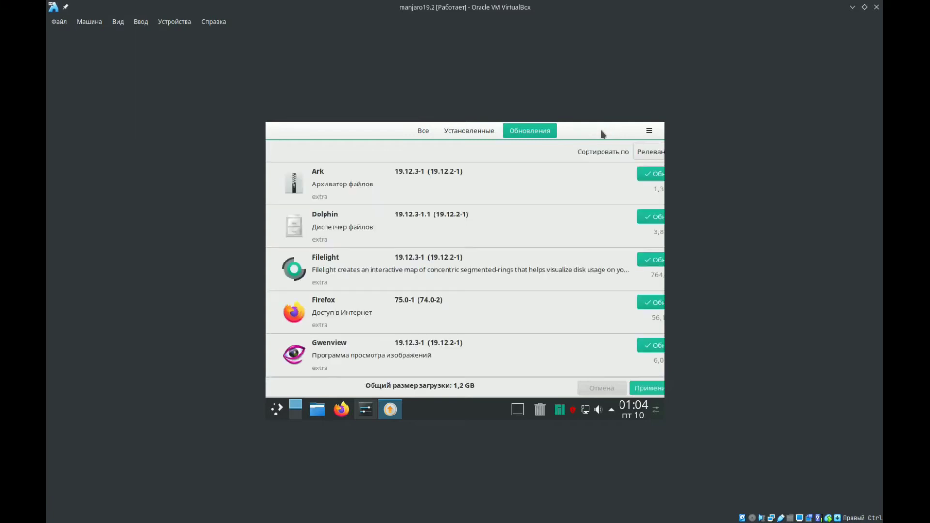
pyautogui.doubleClick(602, 131)
pyautogui.click(595, 131)
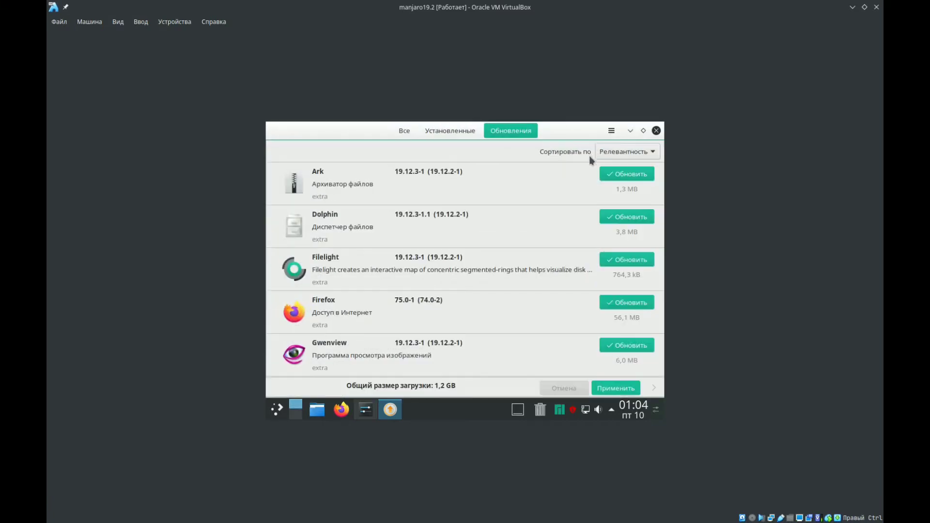
# - Refresh the package databases (Обновить базы данных) in the package manager, authenticating with the account password
pyautogui.click(612, 132)
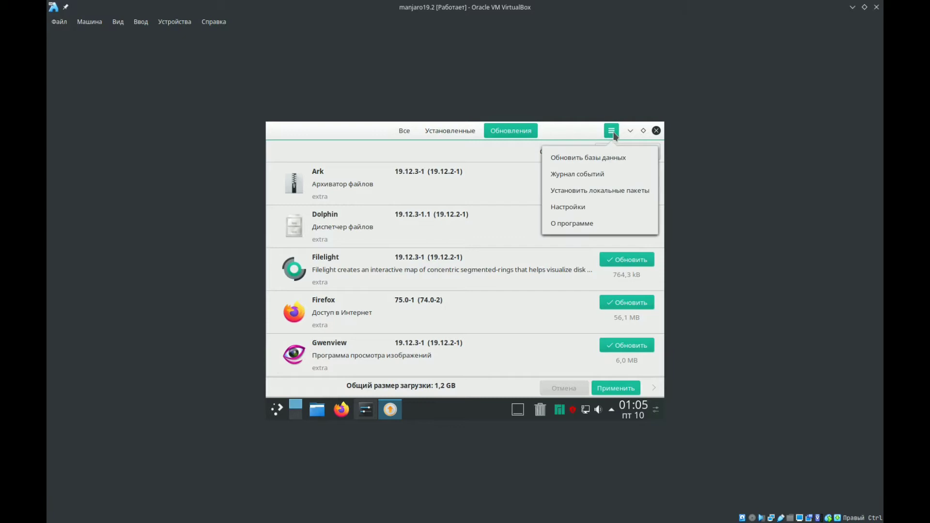
pyautogui.click(565, 159)
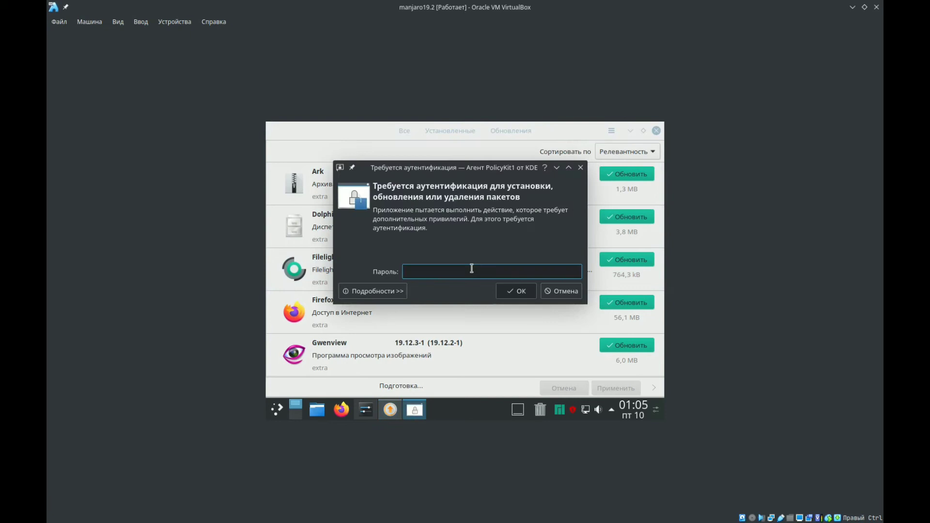
pyautogui.write('•••')
pyautogui.press('Return')
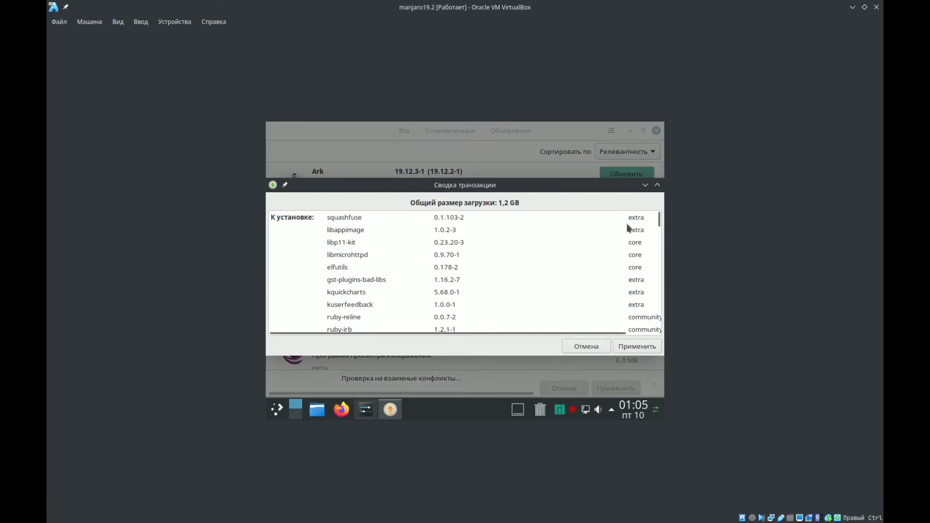
# - Look through the transaction summary of the pending updates and apply the transaction
pyautogui.scroll(-10, 654, 284)
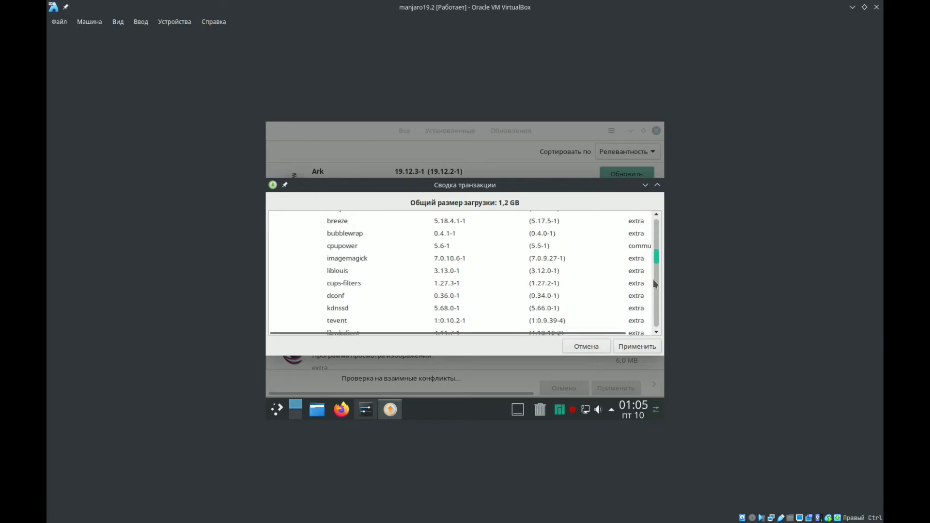
pyautogui.scroll(-10, 655, 284)
pyautogui.scroll(20, 658, 262)
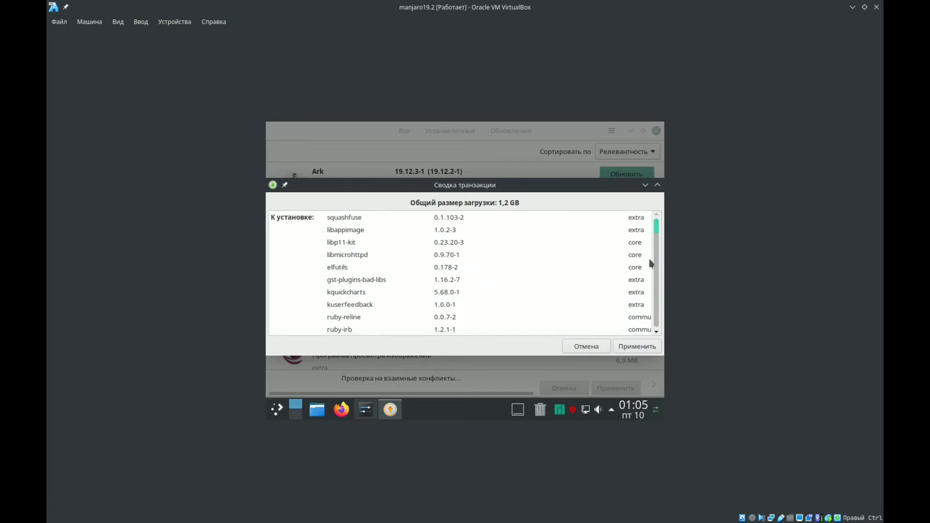
pyautogui.click(634, 346)
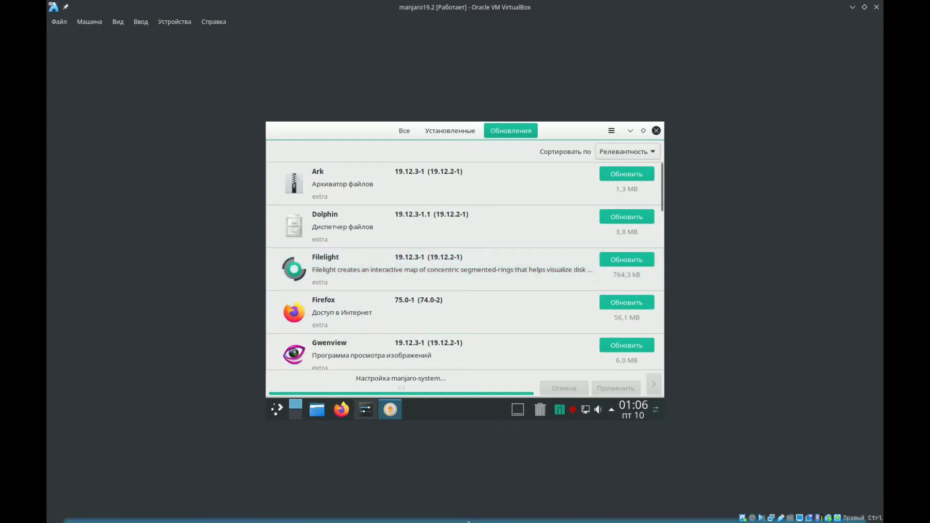
# - Set the guest's screen resolution to 1152x864 in the display settings, apply it and return to the package manager
pyautogui.moveTo(468, 522)
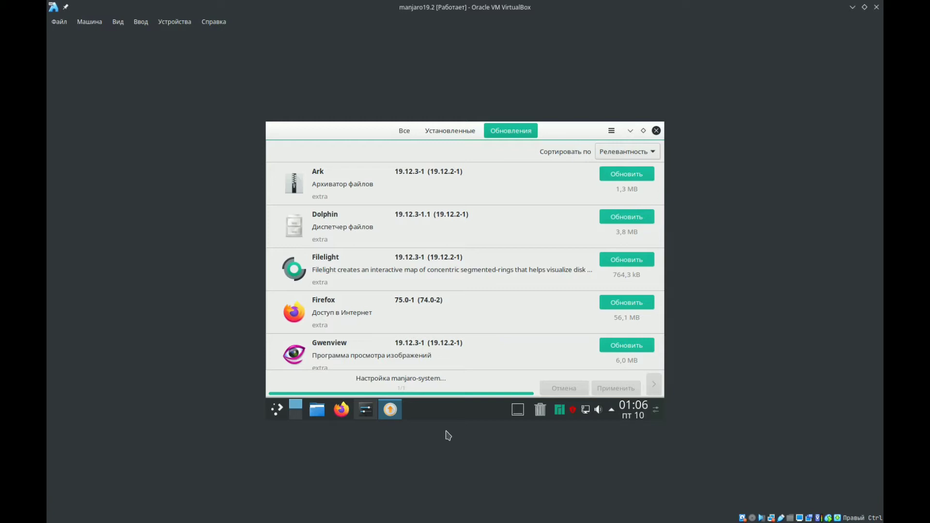
pyautogui.click(359, 413)
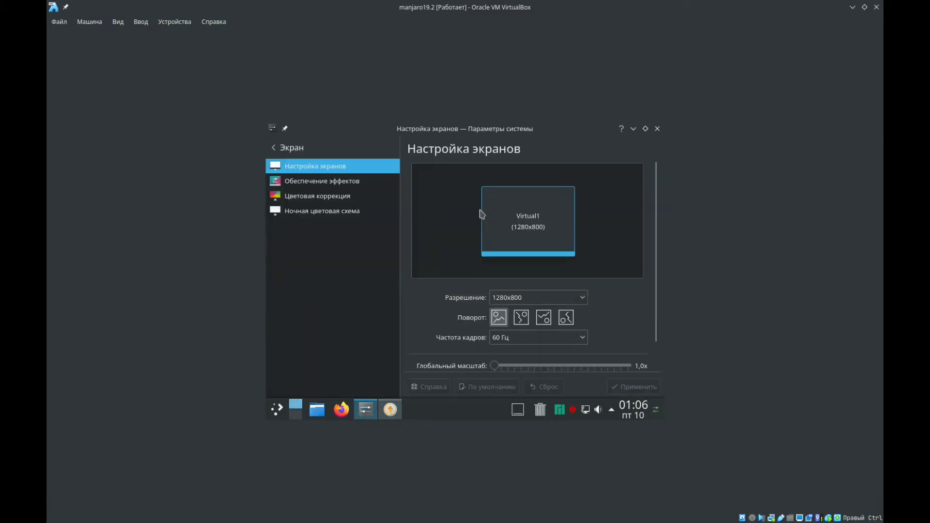
pyautogui.click(532, 301)
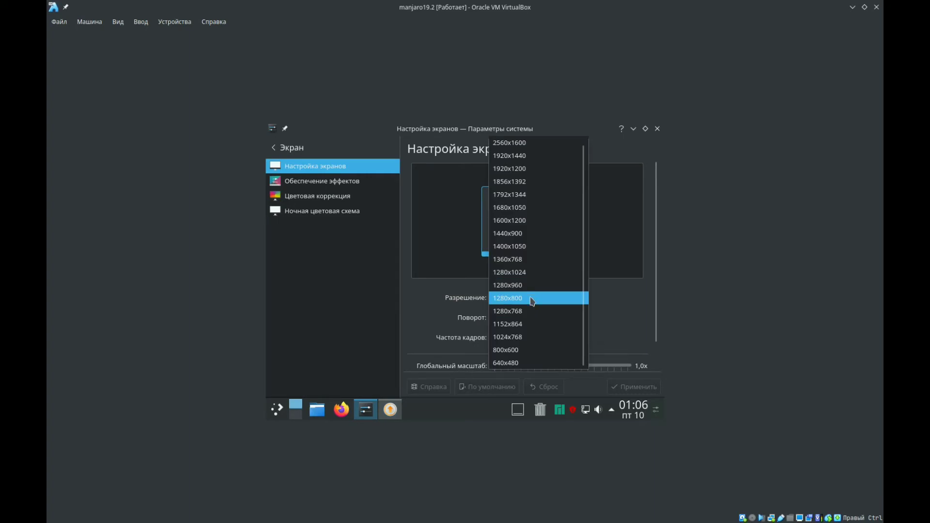
pyautogui.click(530, 324)
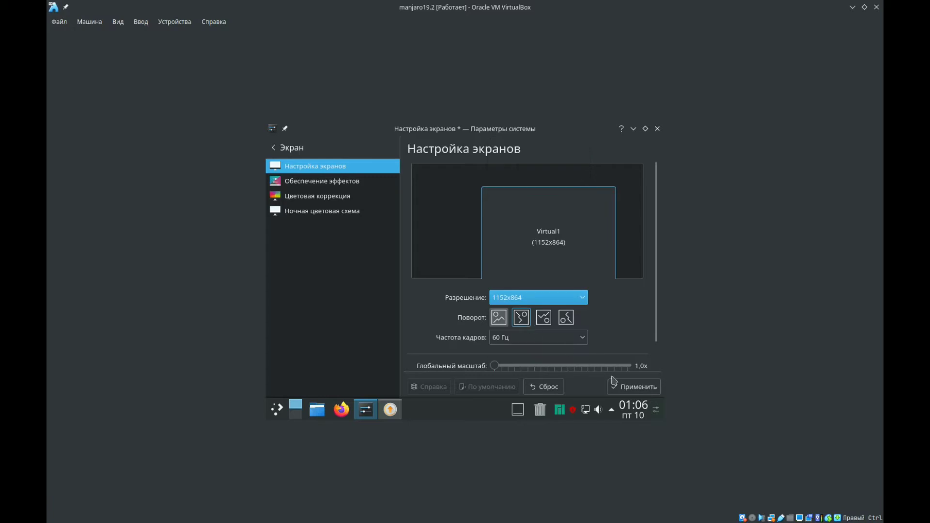
pyautogui.click(617, 383)
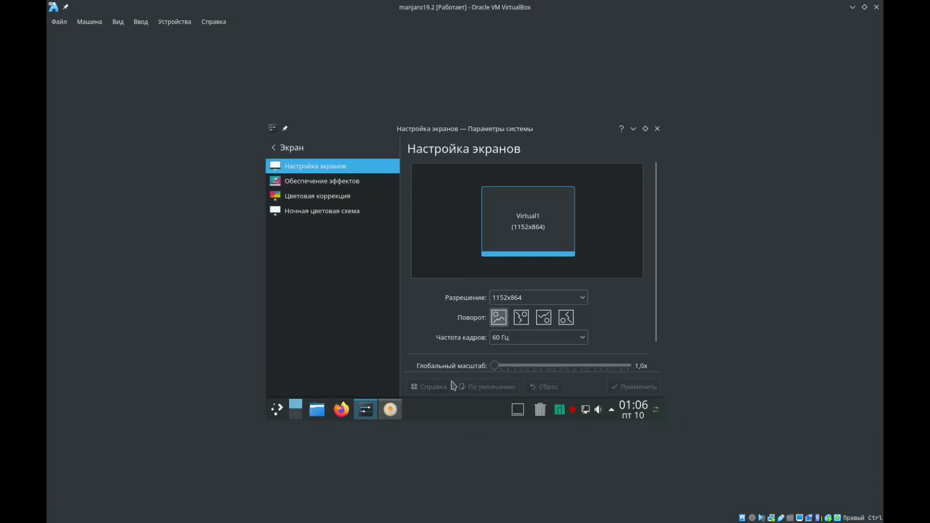
pyautogui.click(400, 411)
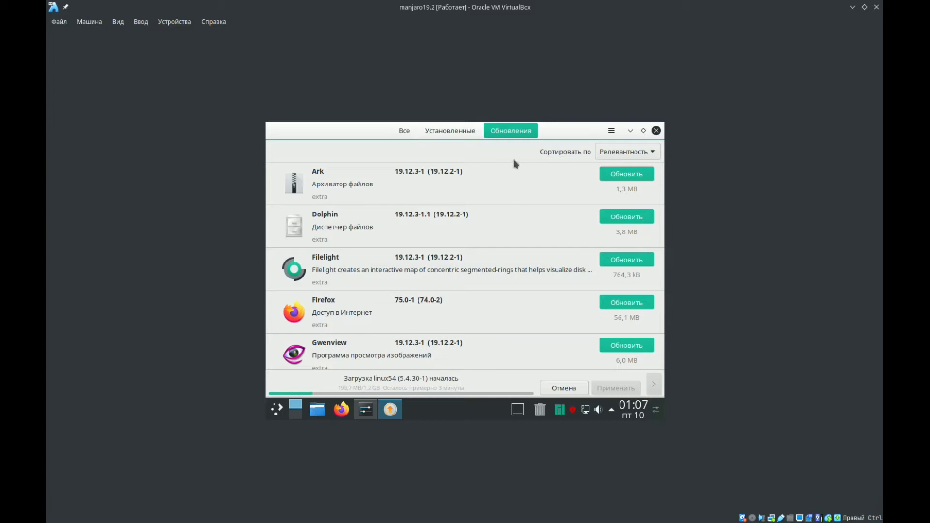
pyautogui.click(613, 130)
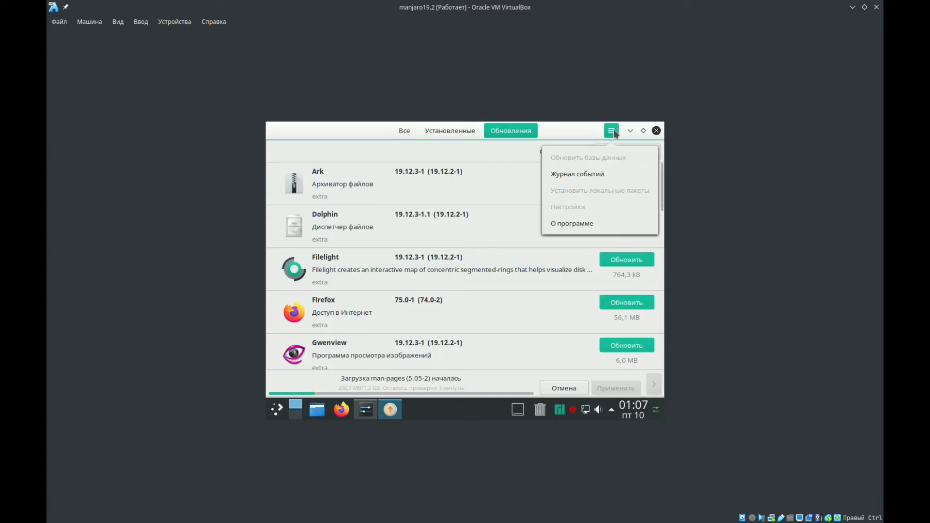
pyautogui.click(588, 131)
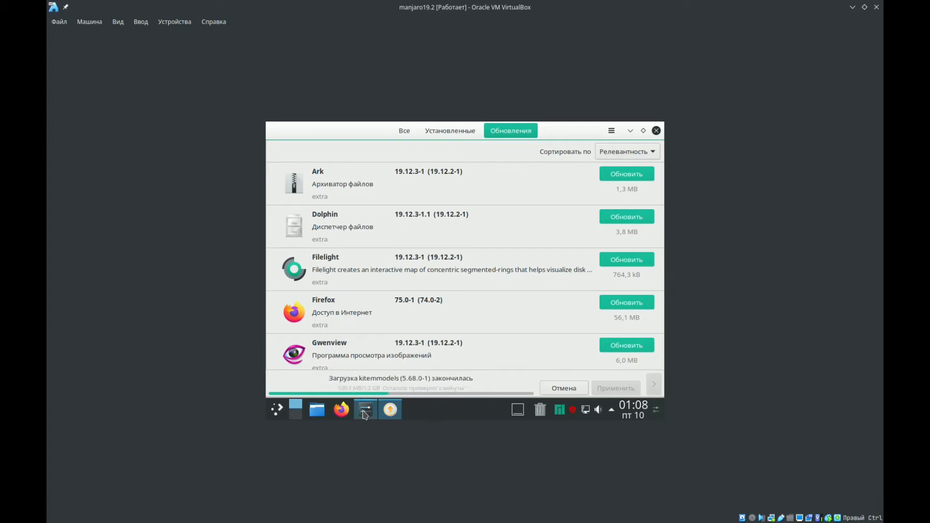
pyautogui.rightClick(468, 412)
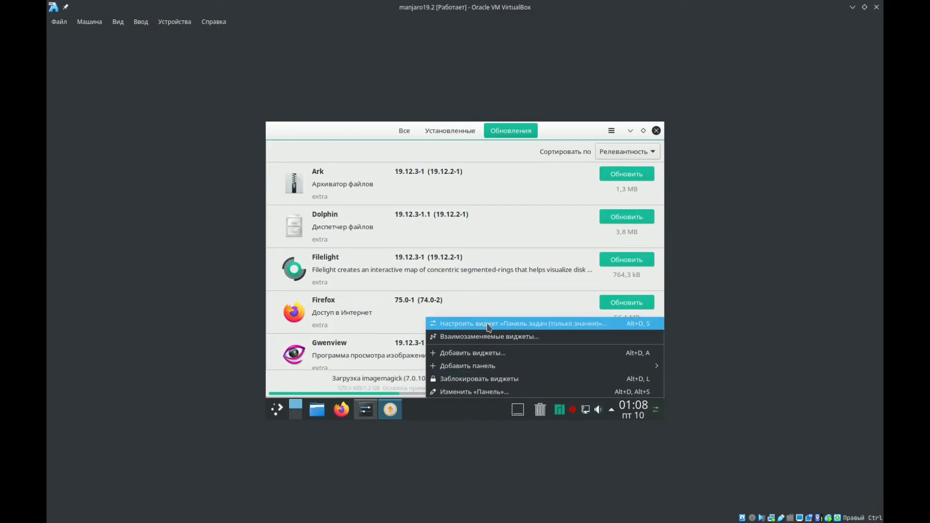
pyautogui.click(452, 410)
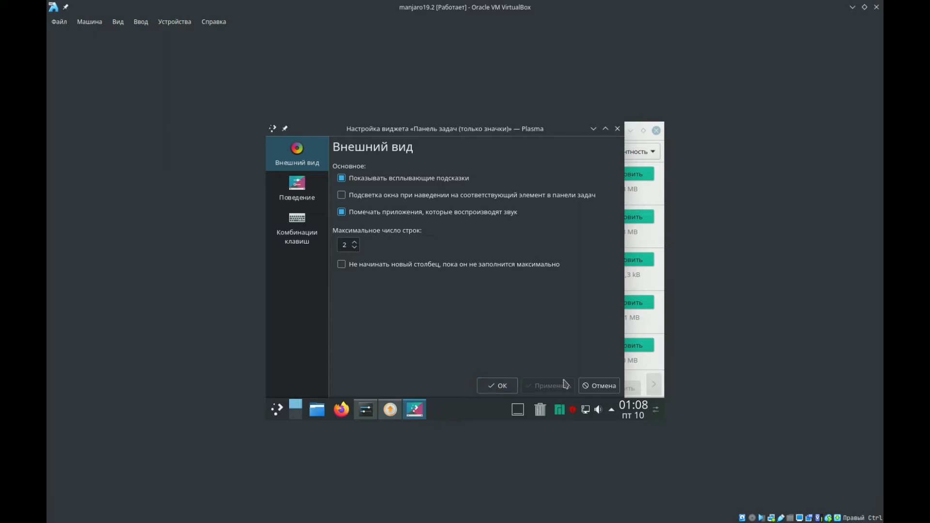
pyautogui.click(597, 386)
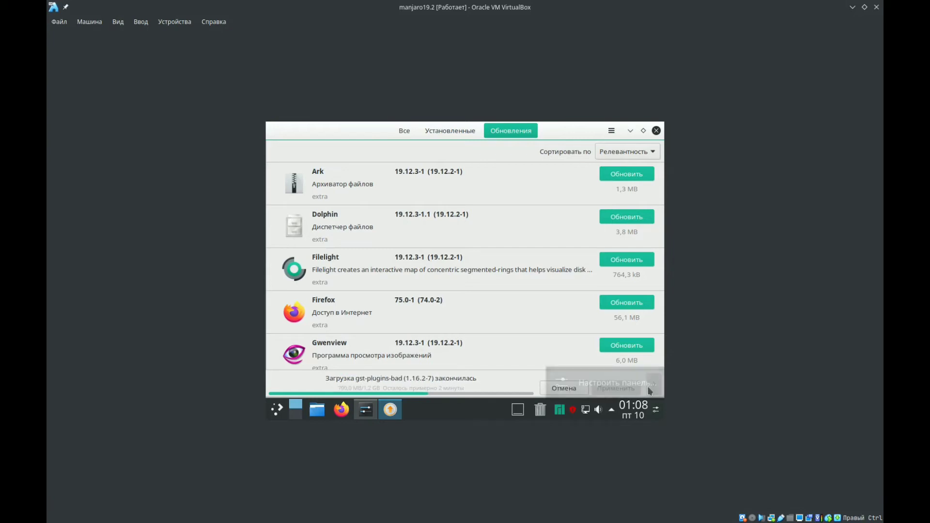
# - Reduce the height of the guest's desktop panel in the panel editing mode
pyautogui.click(649, 388)
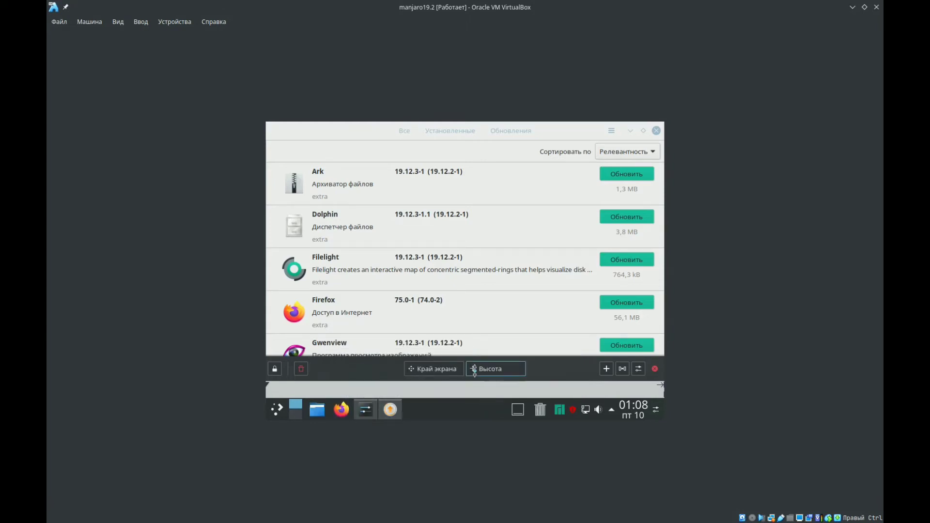
pyautogui.moveTo(481, 368); pyautogui.dragTo(495, 385)
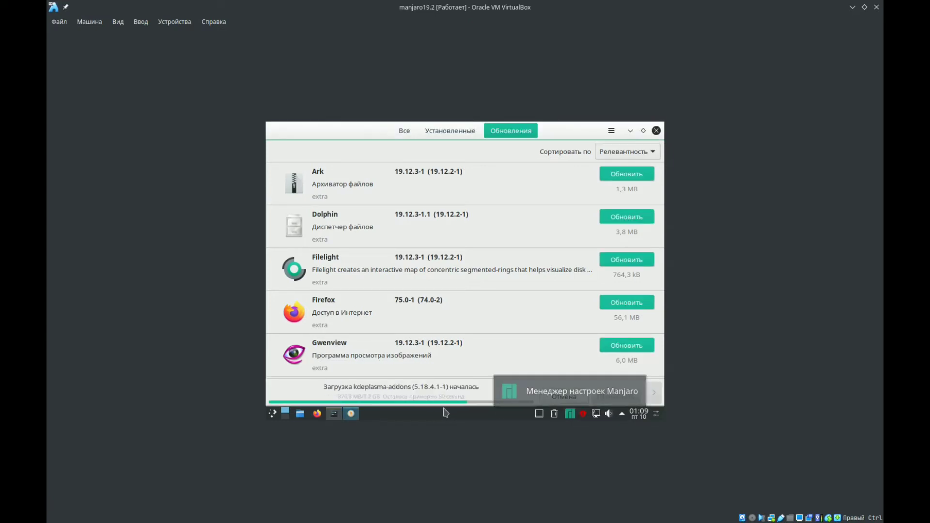
# - Open the keyboard settings under input devices (Устройства ввода) in System Settings, keeping the virtual machine window maximized
pyautogui.click(332, 416)
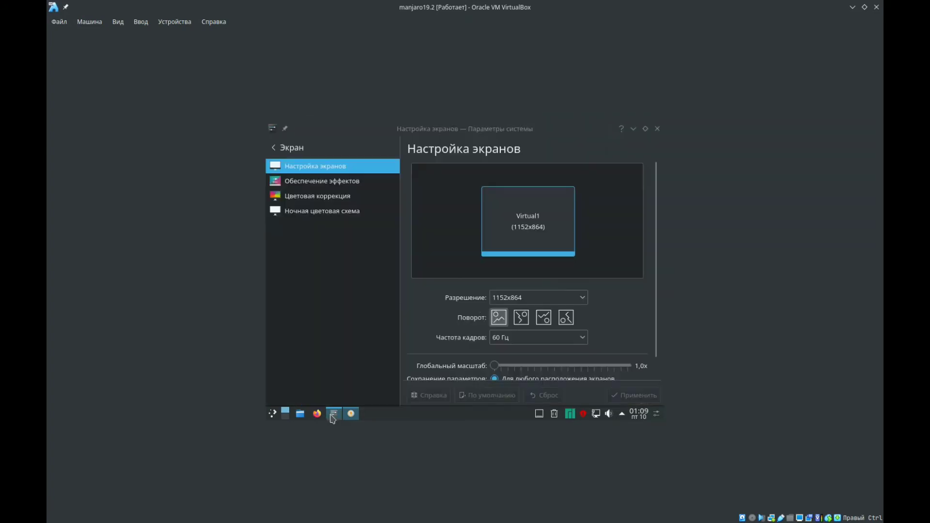
pyautogui.click(273, 152)
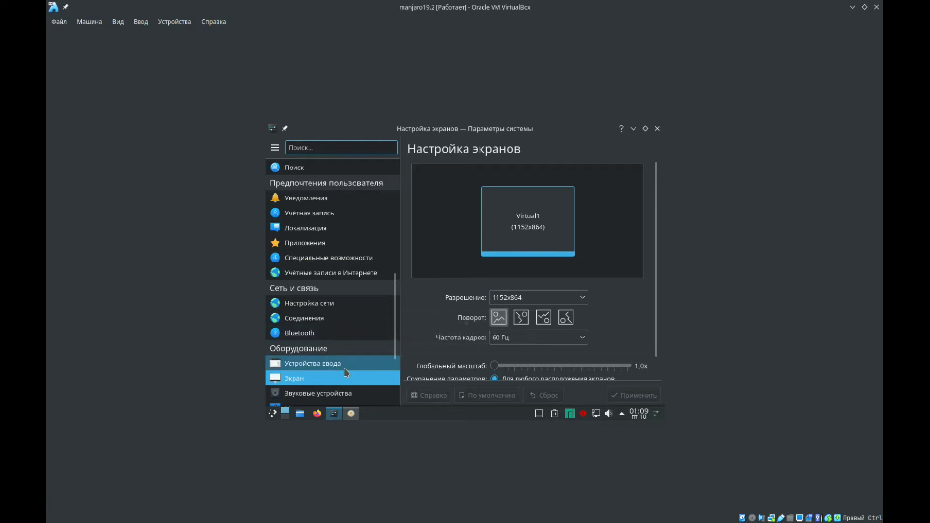
pyautogui.moveTo(345, 370)
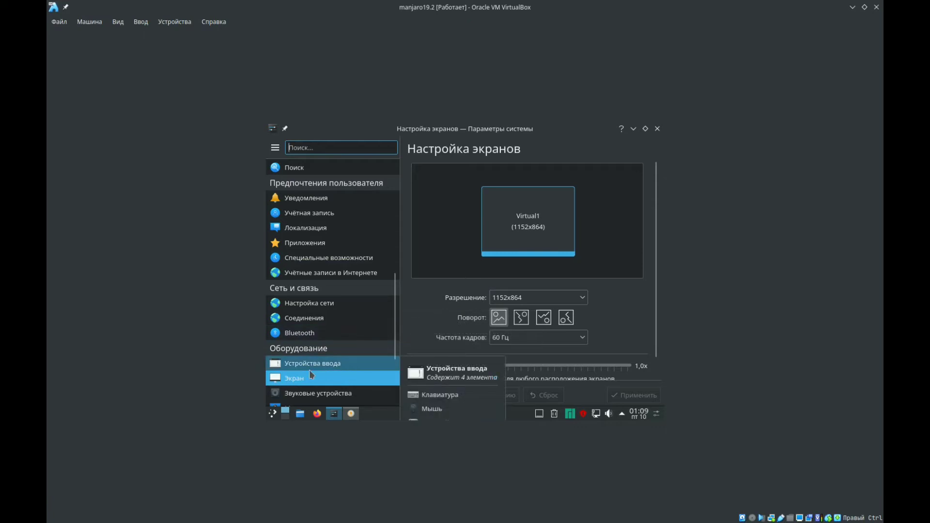
pyautogui.click(293, 368)
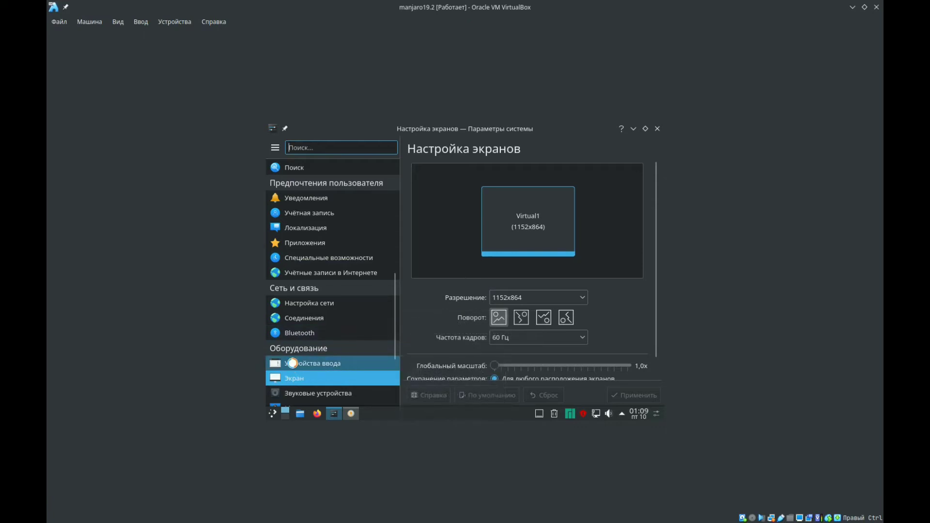
pyautogui.moveTo(433, 5); pyautogui.dragTo(442, 105)
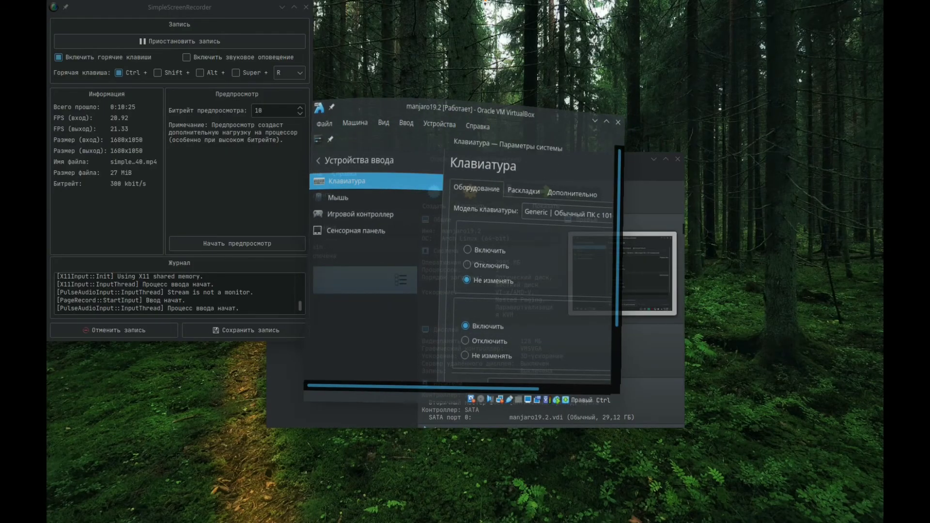
pyautogui.moveTo(485, 1); pyautogui.dragTo(487, 4)
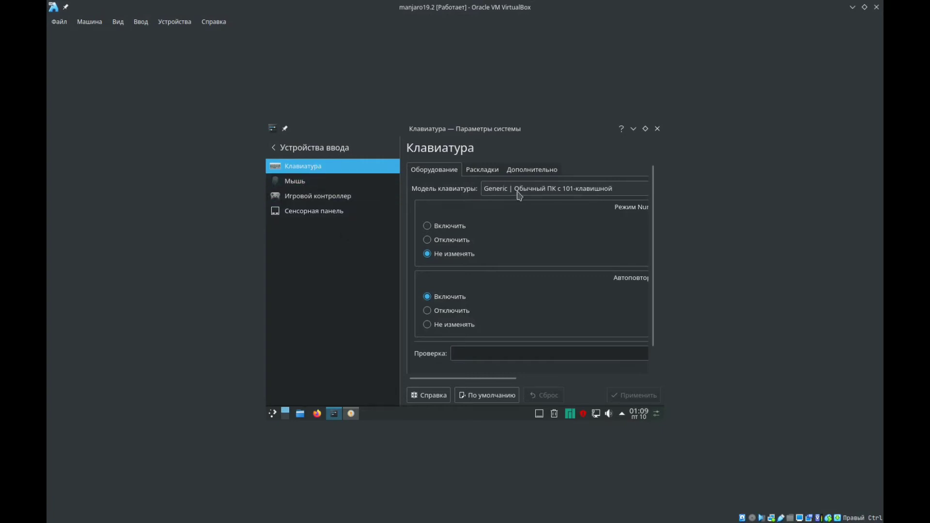
# - Add the Russian keyboard layout (Русская) with the default variant, limiting the language choice to Russian, and apply the change
pyautogui.click(488, 176)
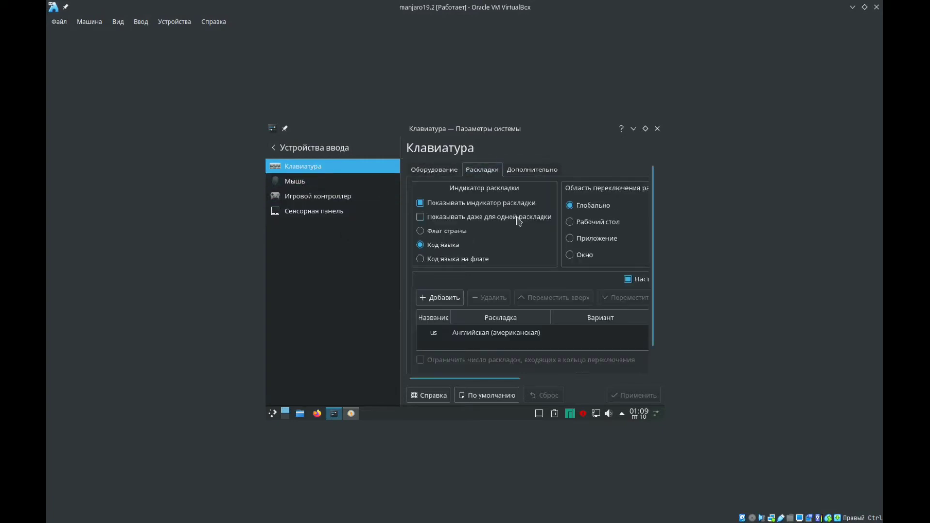
pyautogui.click(442, 301)
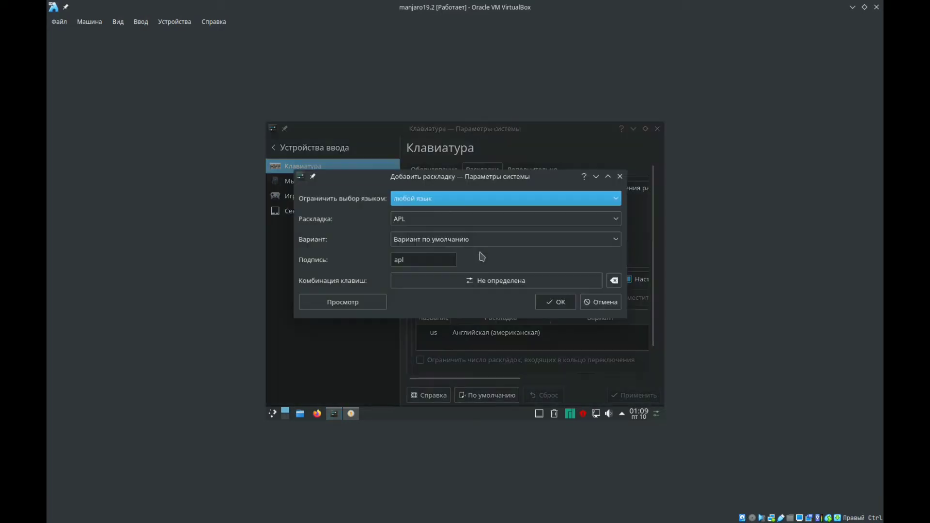
pyautogui.click(469, 203)
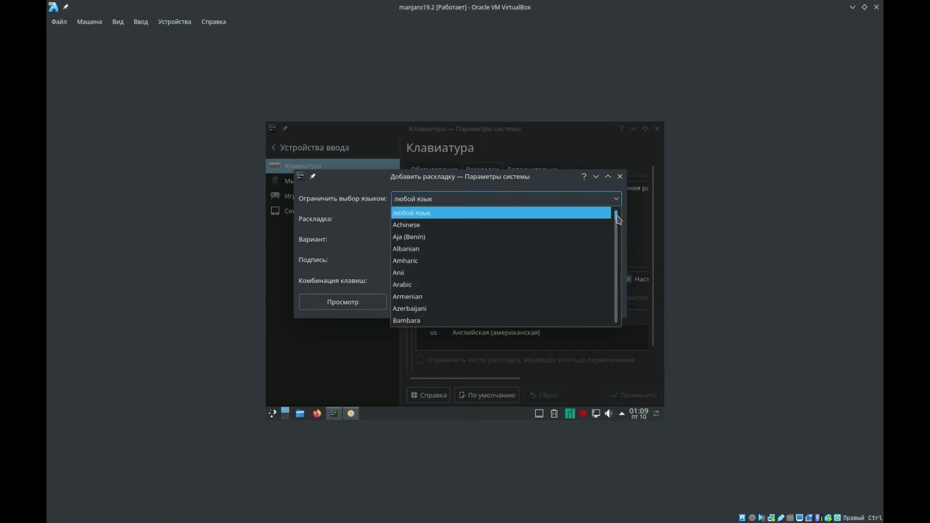
pyautogui.moveTo(617, 224); pyautogui.dragTo(623, 296)
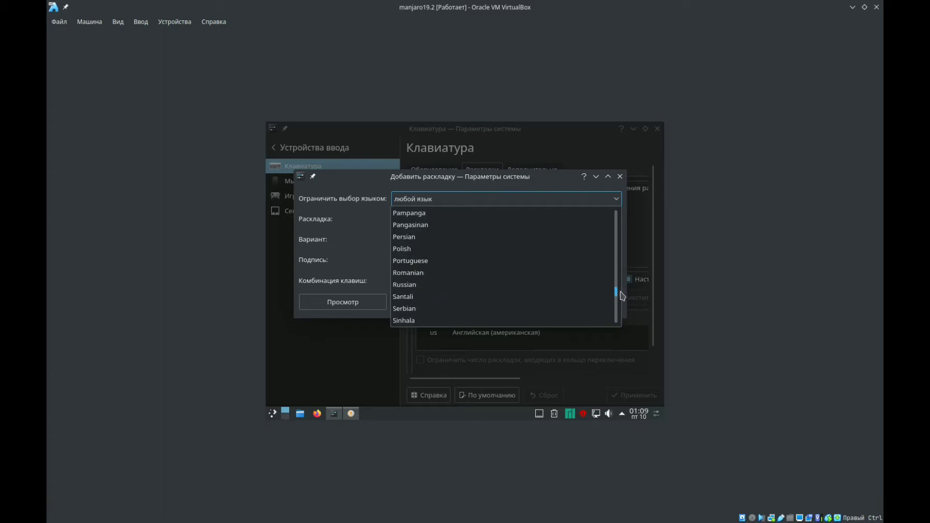
pyautogui.click(491, 285)
pyautogui.click(509, 224)
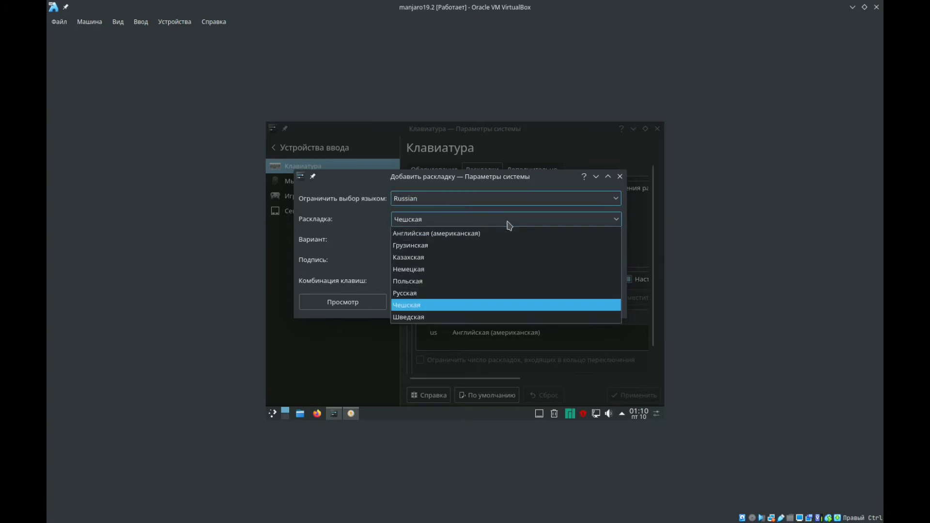
pyautogui.click(436, 293)
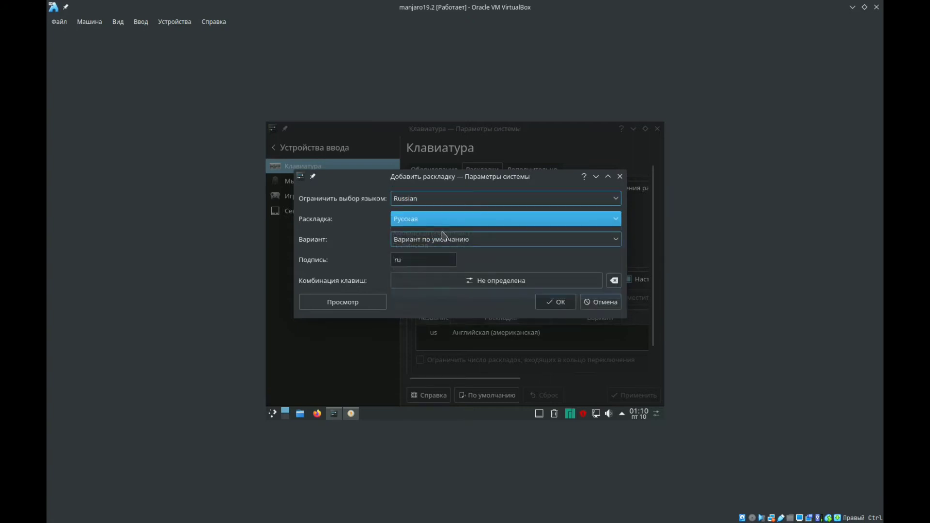
pyautogui.click(471, 243)
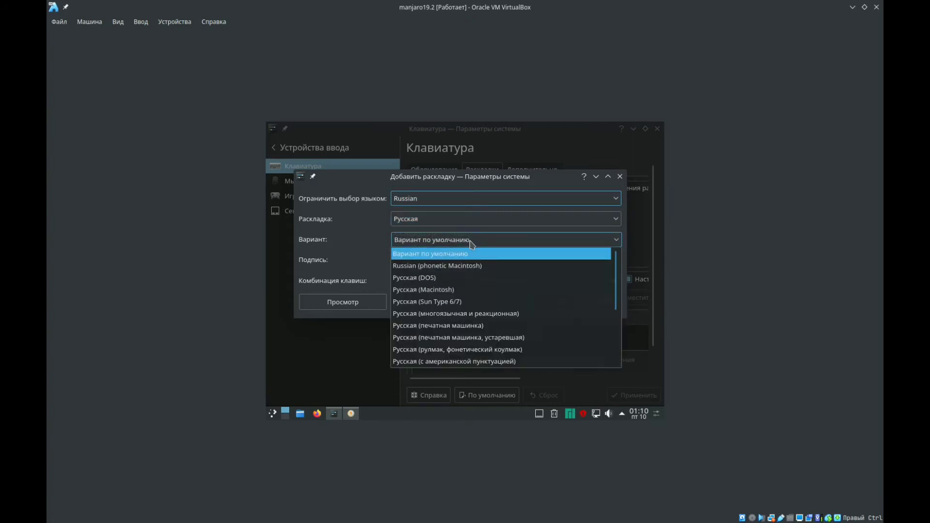
pyautogui.click(458, 254)
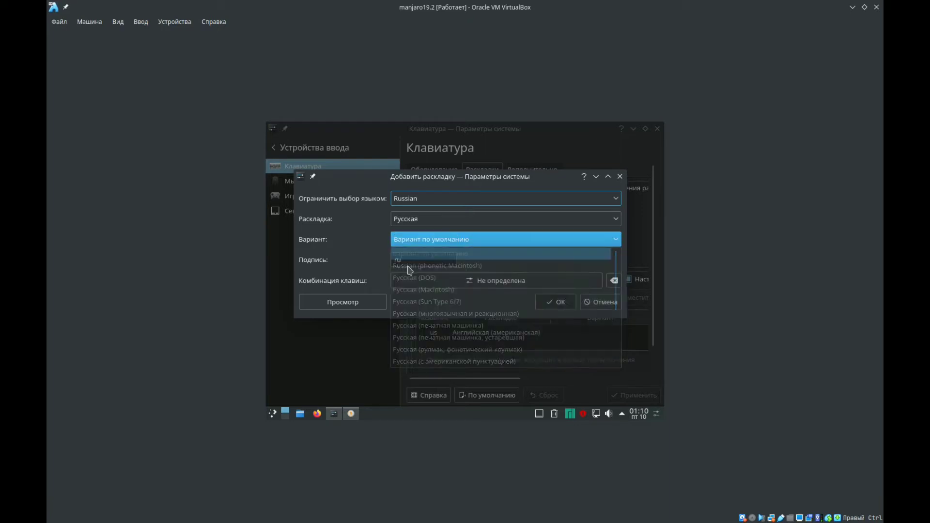
pyautogui.click(554, 304)
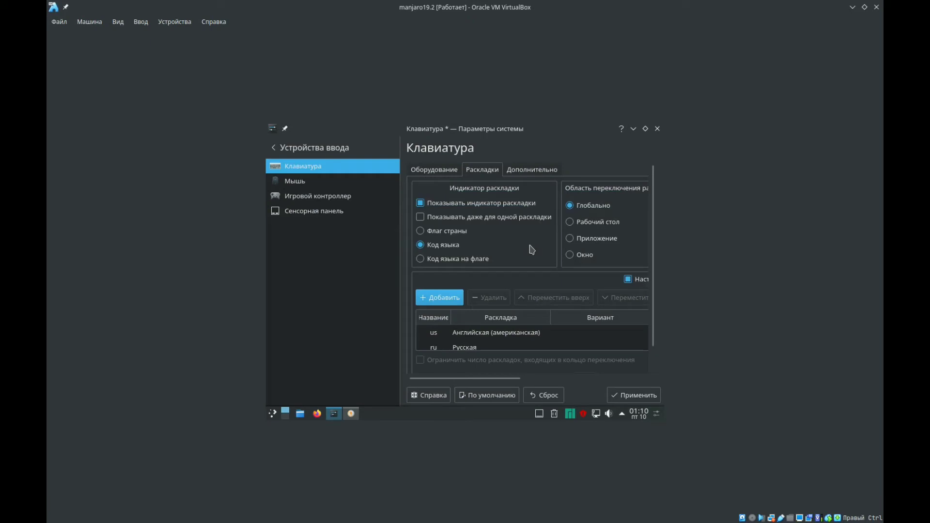
pyautogui.click(634, 395)
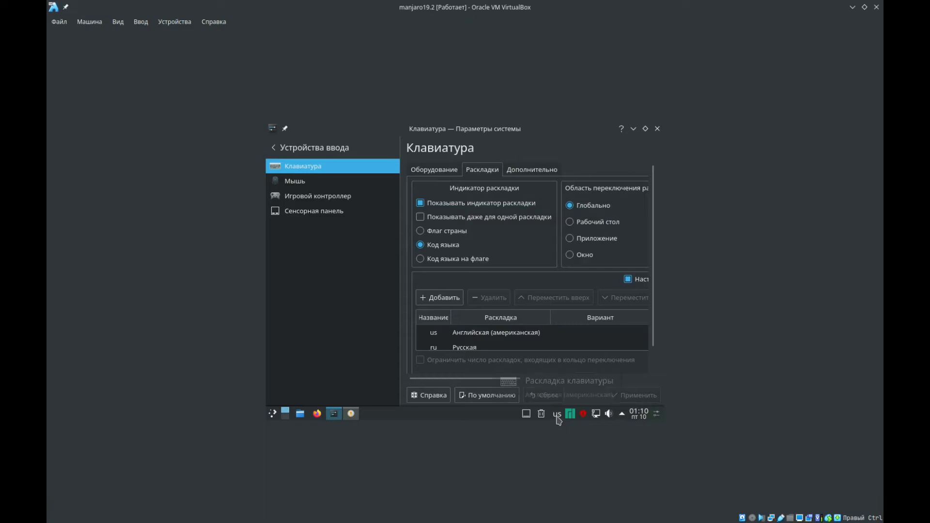
# - Switch the active keyboard layout to ru with the layout indicator and check the available layouts in its list
pyautogui.click(557, 417)
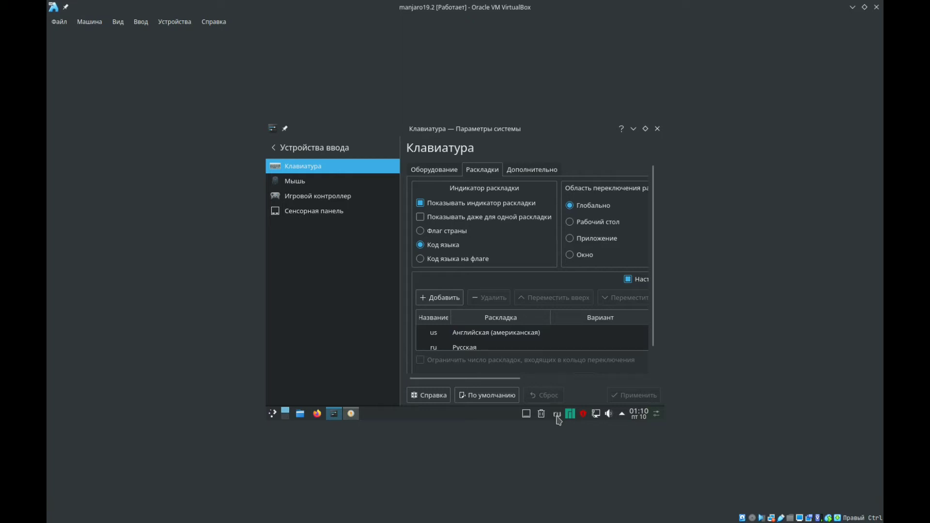
pyautogui.rightClick(559, 421)
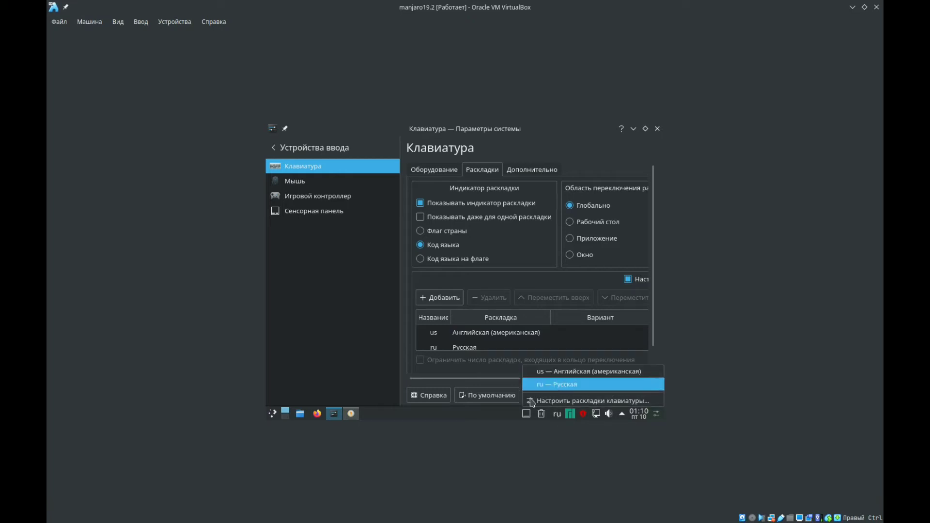
pyautogui.click(464, 412)
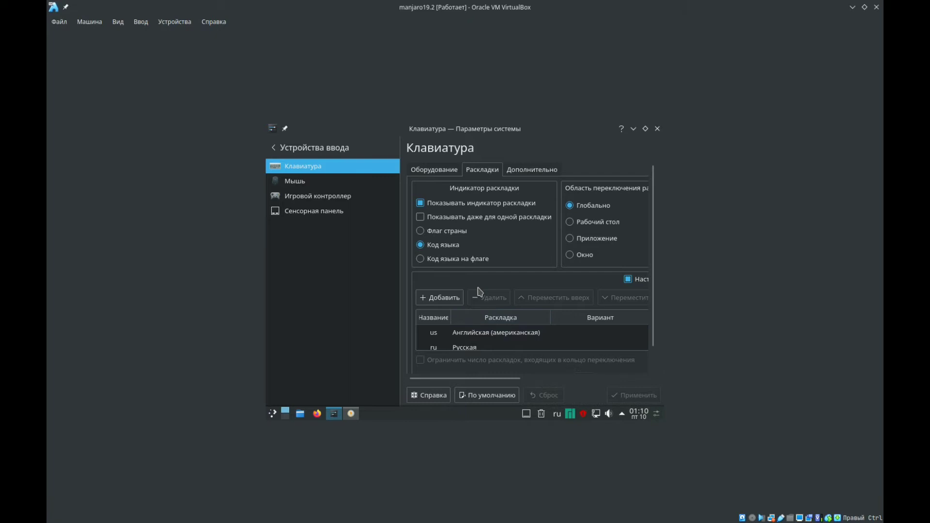
# - Look through the additional keyboard options and the hardware settings, including the key-repeat delay and rate
pyautogui.click(528, 171)
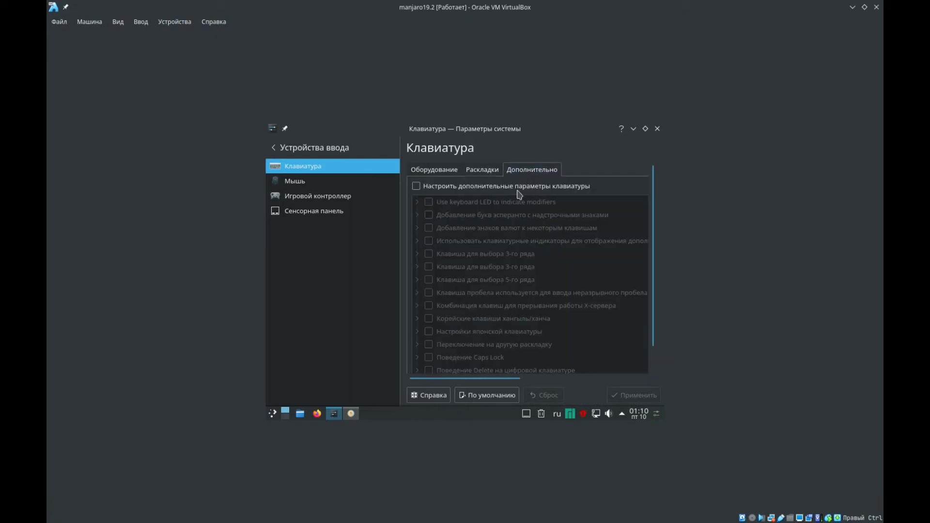
pyautogui.click(441, 171)
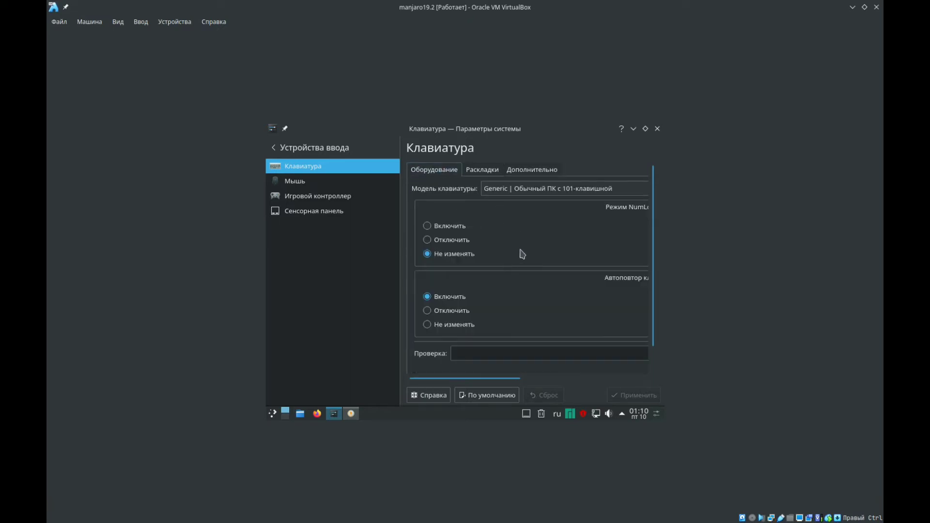
pyautogui.moveTo(490, 380); pyautogui.dragTo(618, 388)
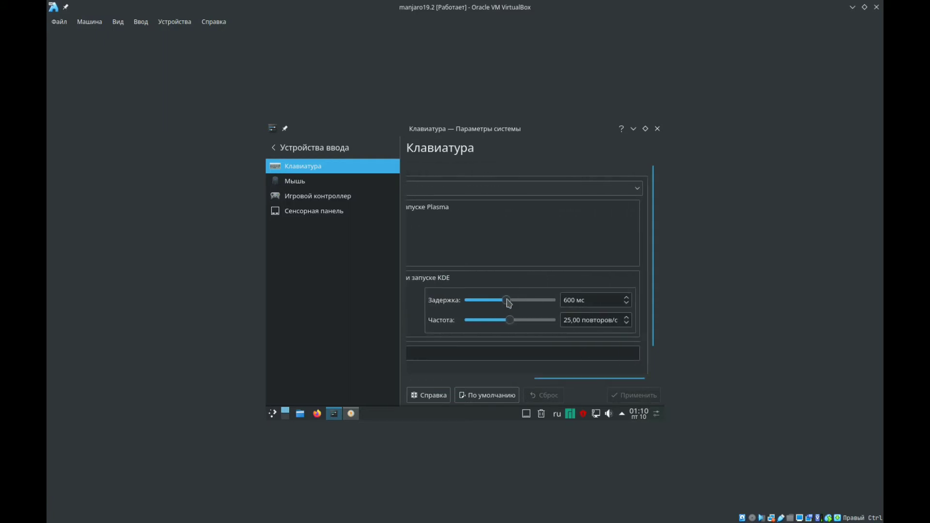
# - Set the key-repeat delay to 205 ms and the rate to 26,47 repeats per second, and apply the change
pyautogui.moveTo(506, 300); pyautogui.dragTo(487, 304)
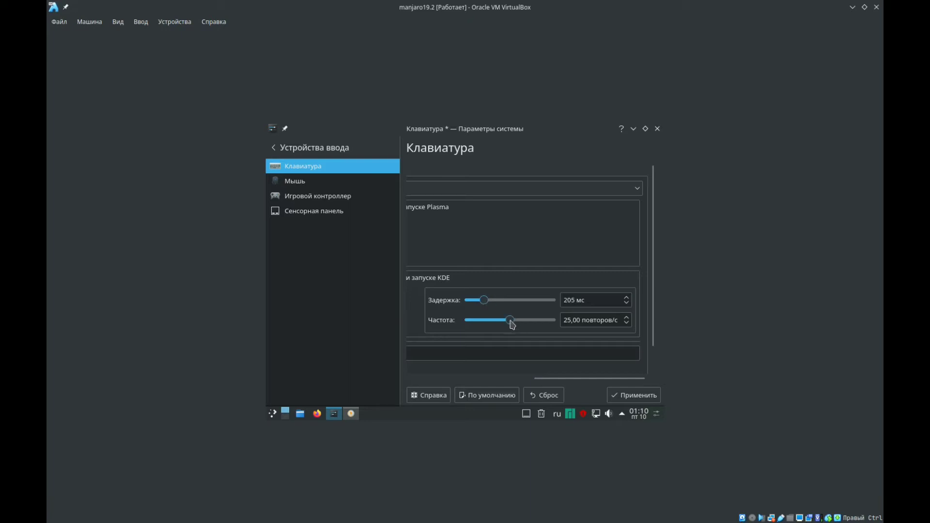
pyautogui.moveTo(512, 325); pyautogui.dragTo(514, 325)
pyautogui.click(620, 392)
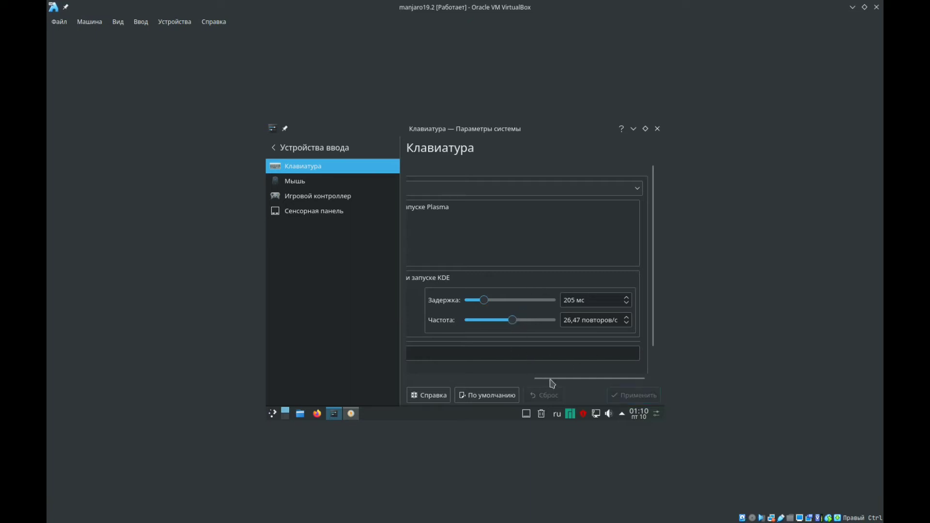
# - Test the key repeat by entering a run of p characters in the test field (Проверка) and erasing characters again
pyautogui.hscroll(-1, 526, 386)
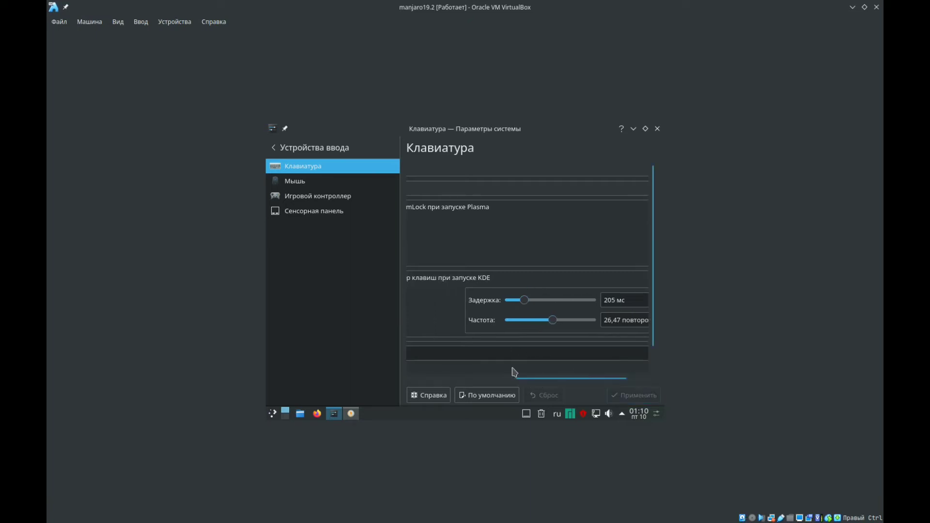
pyautogui.moveTo(517, 379); pyautogui.dragTo(410, 382)
pyautogui.click(475, 354)
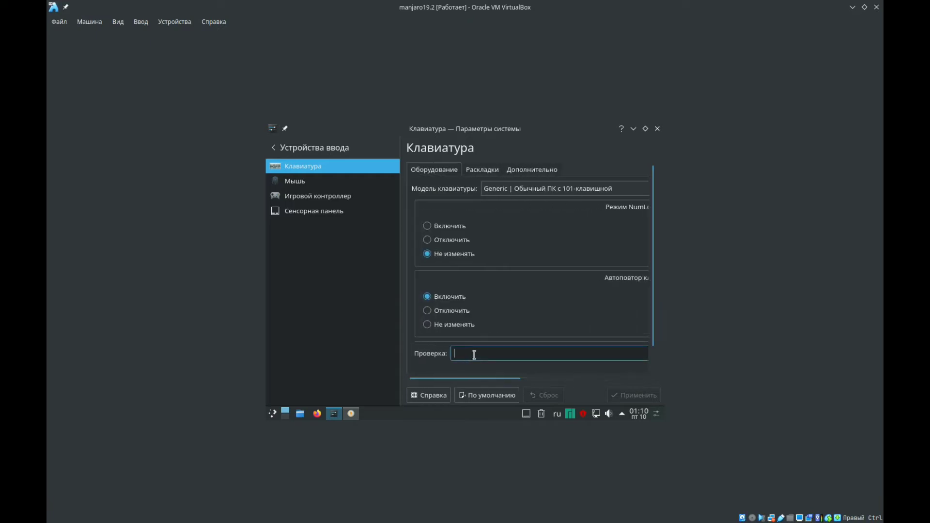
pyautogui.write('ppppp')
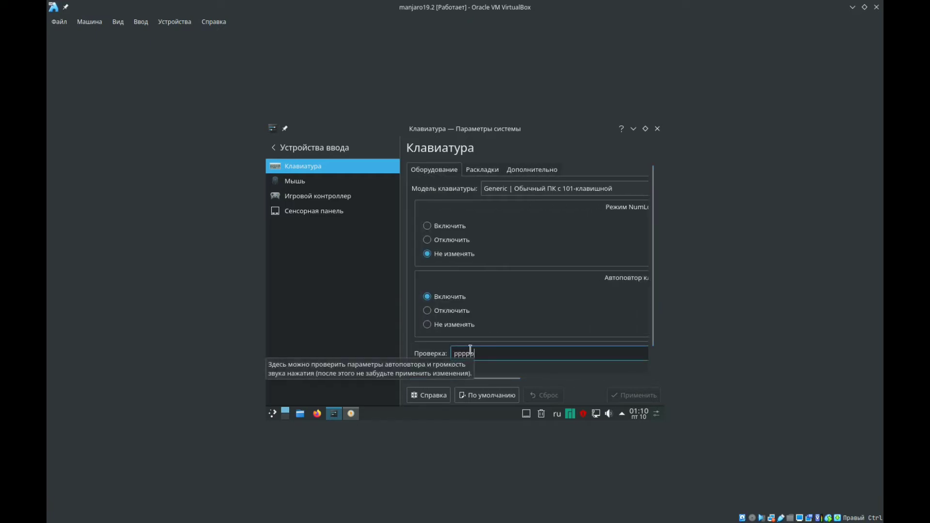
pyautogui.write('ppppppppppp')
pyautogui.press('BackSpace')
pyautogui.press('BackSpace')
pyautogui.press('BackSpace')
pyautogui.press('BackSpace')
pyautogui.press('BackSpace')
pyautogui.press('BackSpace')
pyautogui.press('BackSpace')
pyautogui.press('BackSpace')
pyautogui.press('BackSpace')
pyautogui.press('BackSpace')
pyautogui.press('BackSpace')
pyautogui.press('BackSpace')
pyautogui.press('BackSpace')
pyautogui.press('BackSpace')
# - Set Alt+Shift as the main shortcut for switching to another keyboard layout and apply the change
pyautogui.click(472, 169)
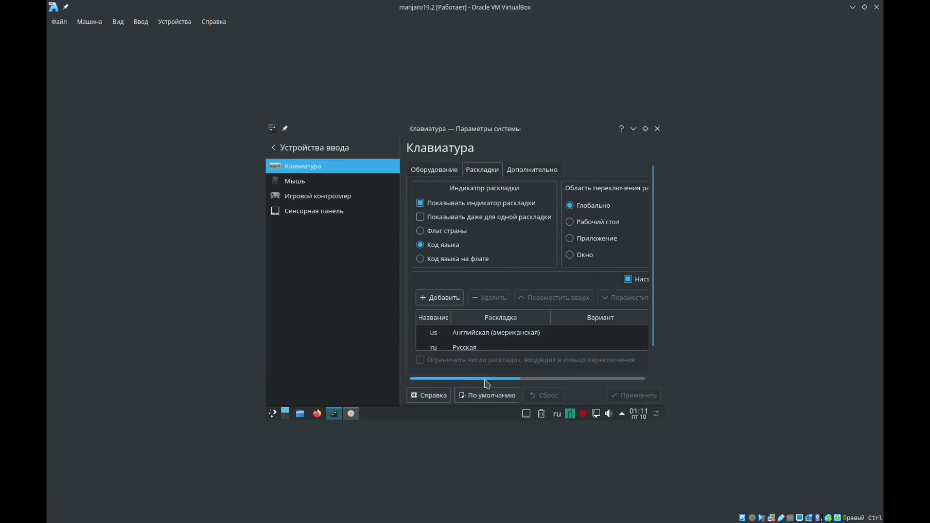
pyautogui.moveTo(486, 379); pyautogui.dragTo(607, 373)
pyautogui.click(609, 377)
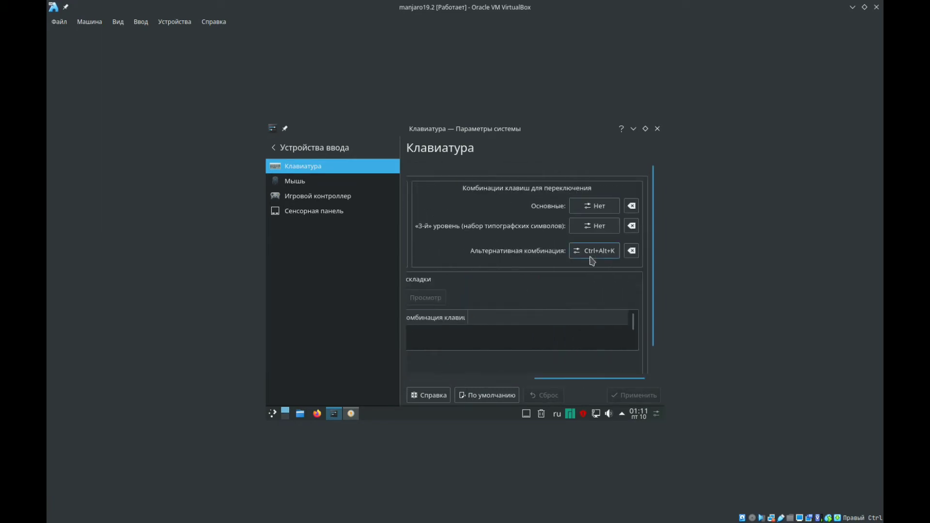
pyautogui.click(586, 207)
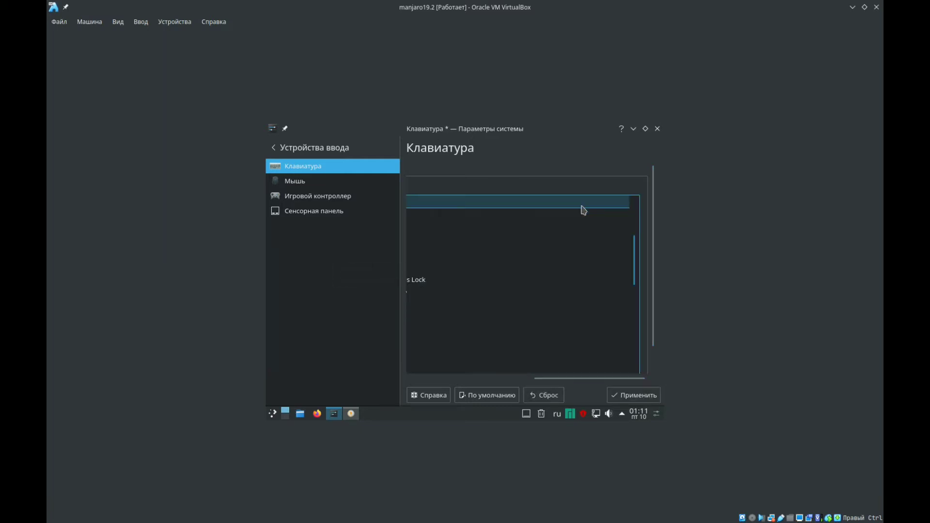
pyautogui.moveTo(519, 380); pyautogui.dragTo(416, 385)
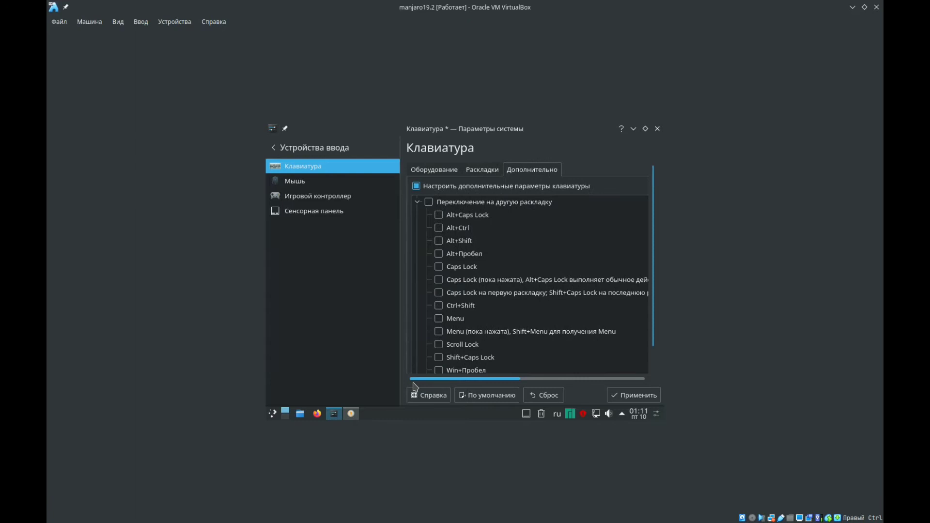
pyautogui.click(439, 240)
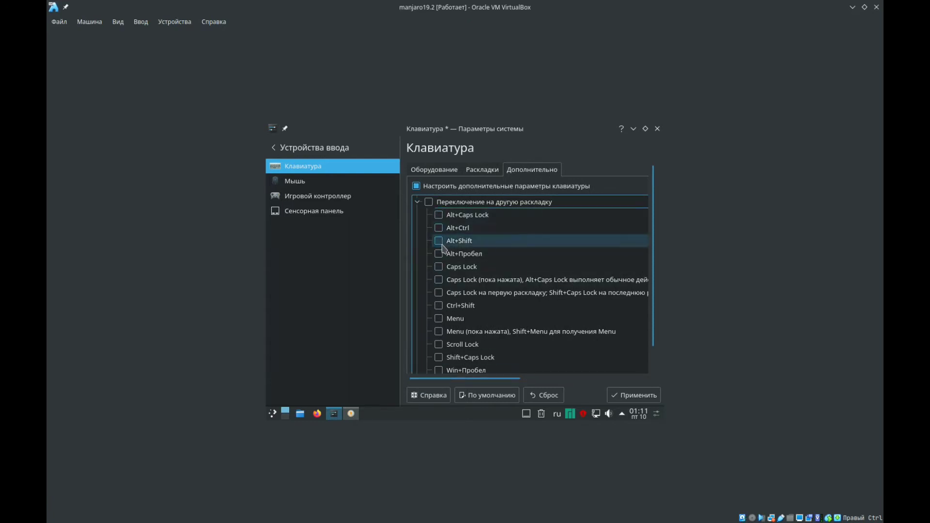
pyautogui.click(632, 395)
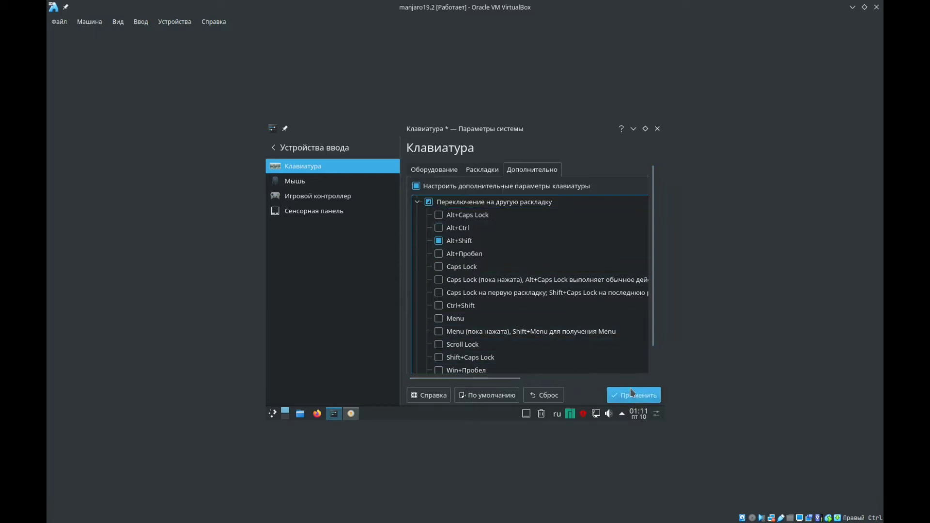
# - Return to the overview of System Settings and examine Manjaro's kernel list (Ядро) and the hardware configuration's display drivers
pyautogui.click(633, 128)
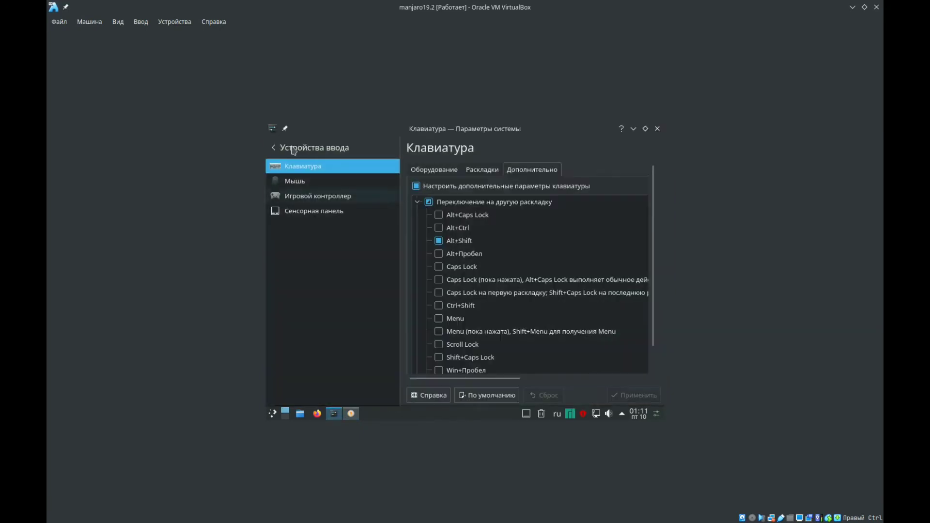
pyautogui.click(283, 148)
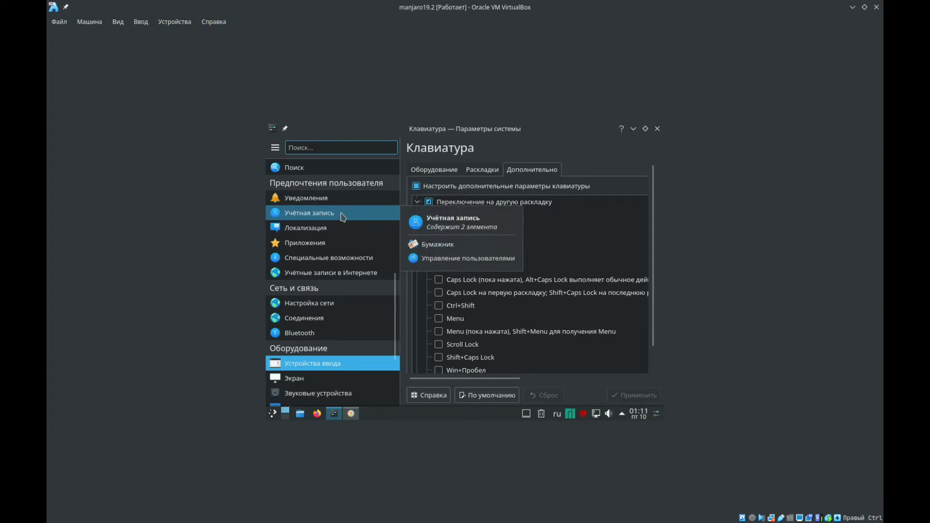
pyautogui.click(396, 185)
pyautogui.click(396, 185)
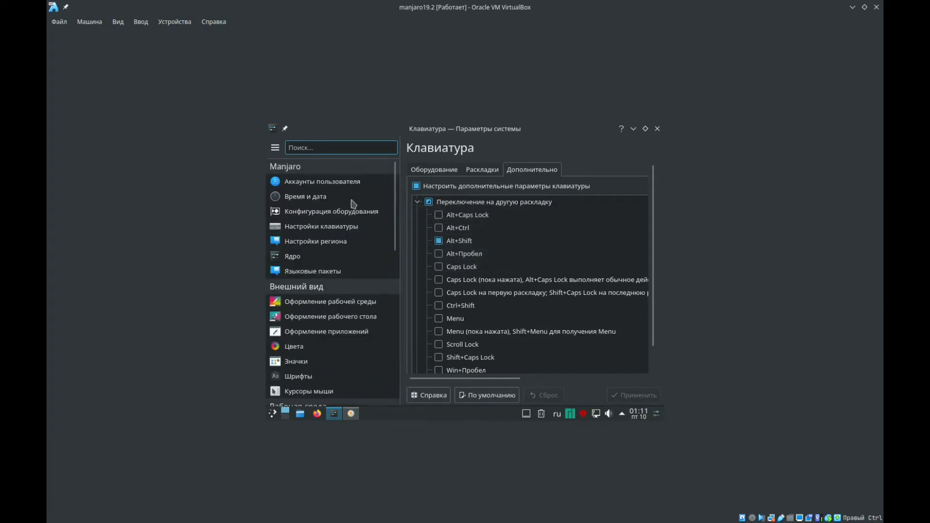
pyautogui.click(303, 257)
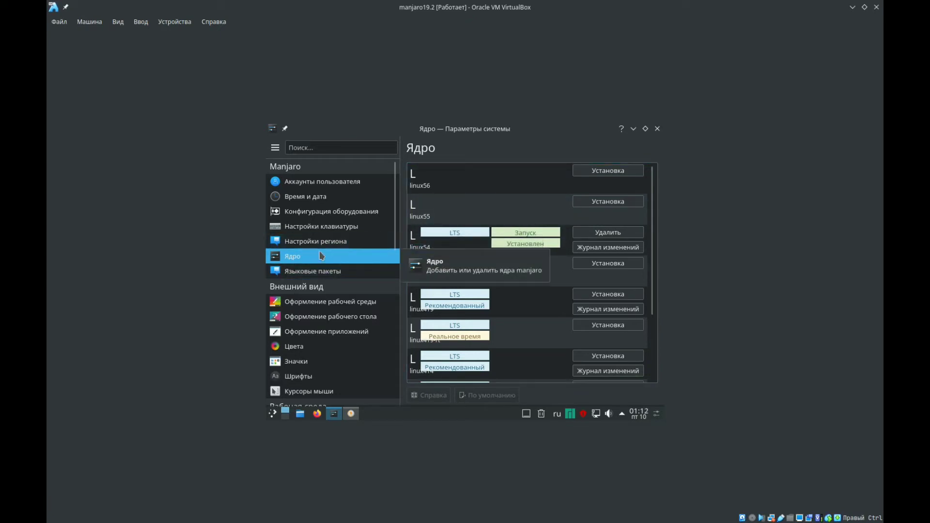
pyautogui.click(331, 216)
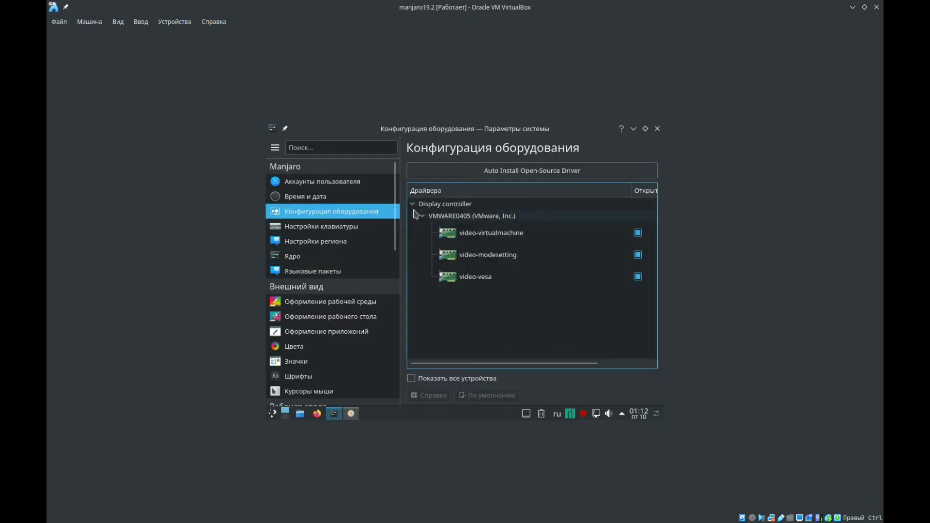
pyautogui.moveTo(523, 364); pyautogui.dragTo(503, 365)
# - Switch to System Settings on the host and examine which video drivers are installed in its hardware configuration (Конфигурация оборудования)
pyautogui.click(55, 516)
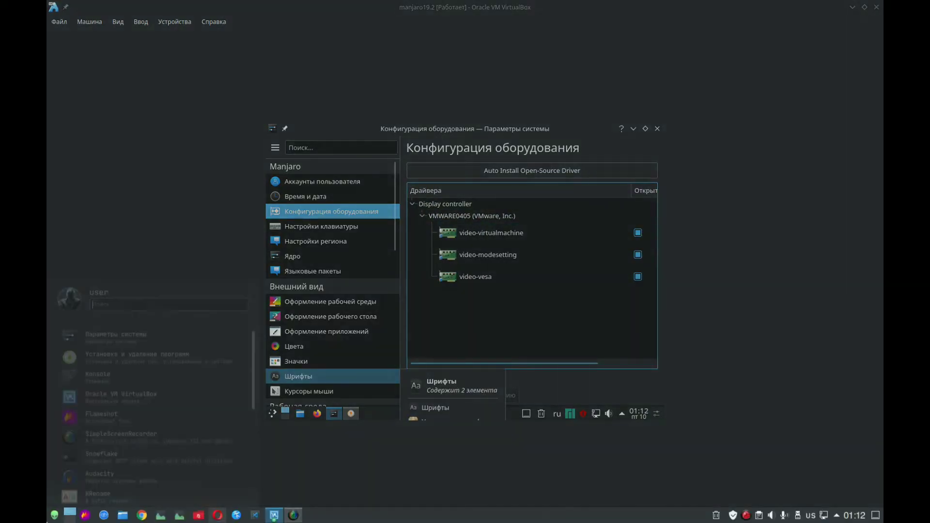
pyautogui.press('Return')
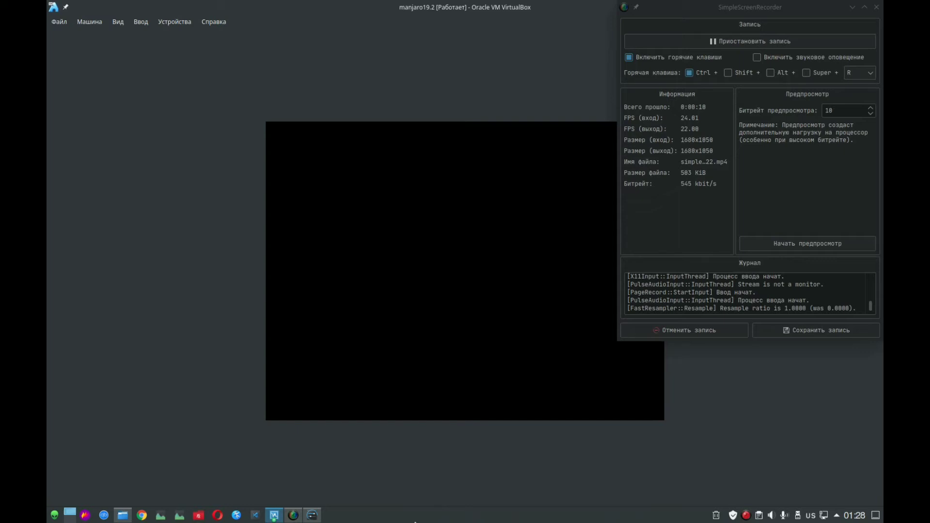
pyautogui.hotkey('alt', 'Tab')
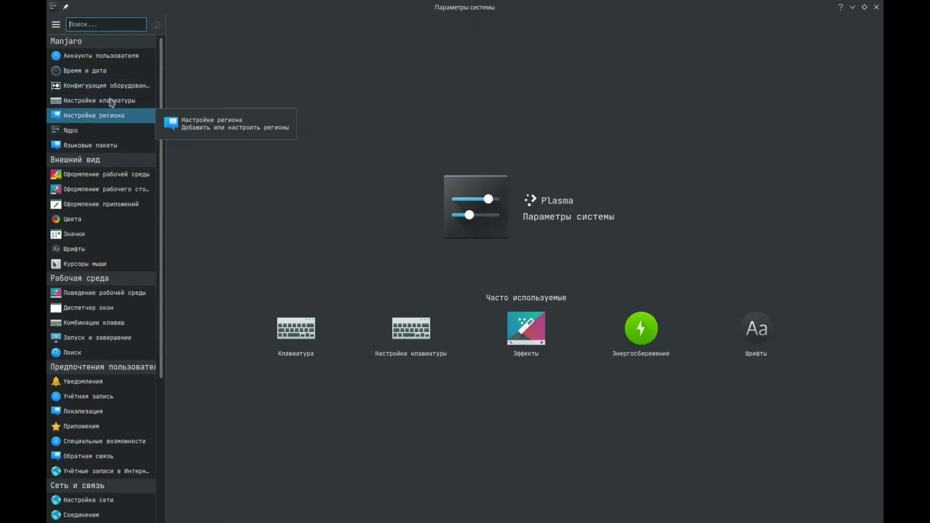
pyautogui.click(113, 87)
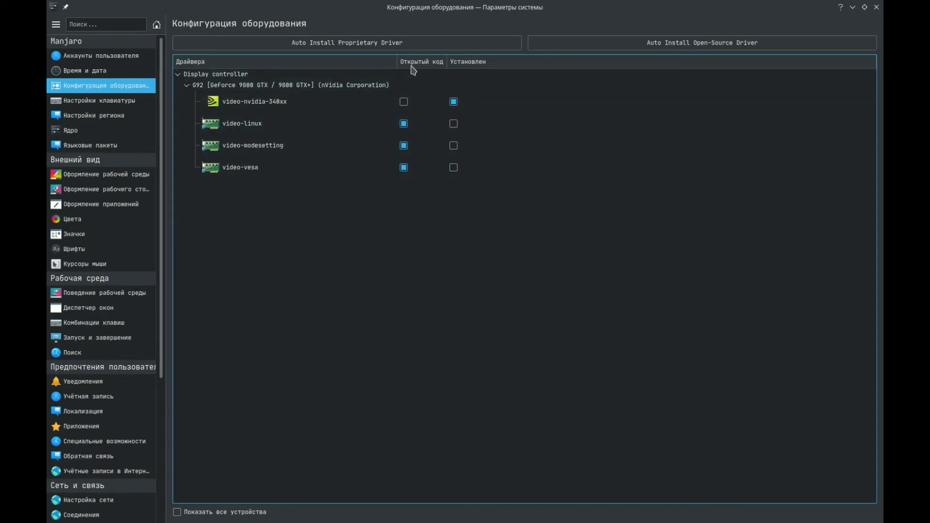
pyautogui.click(456, 107)
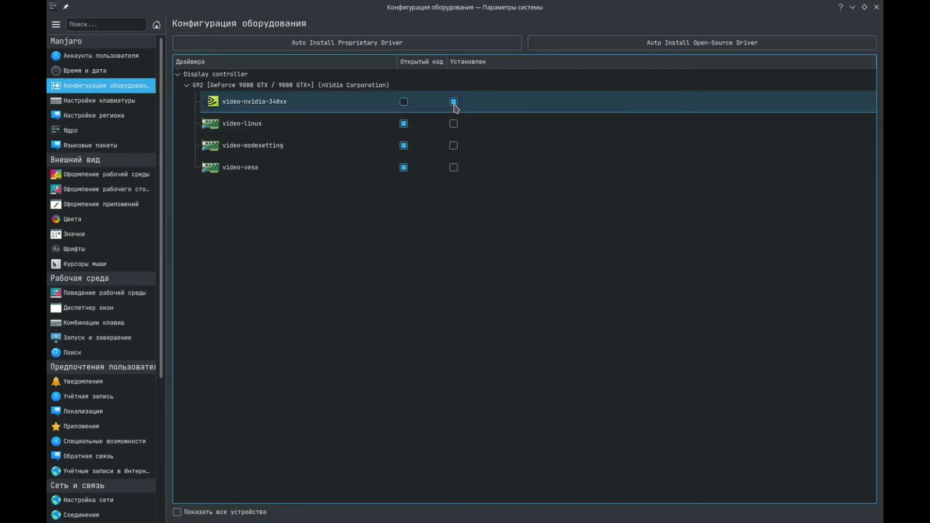
pyautogui.click(459, 132)
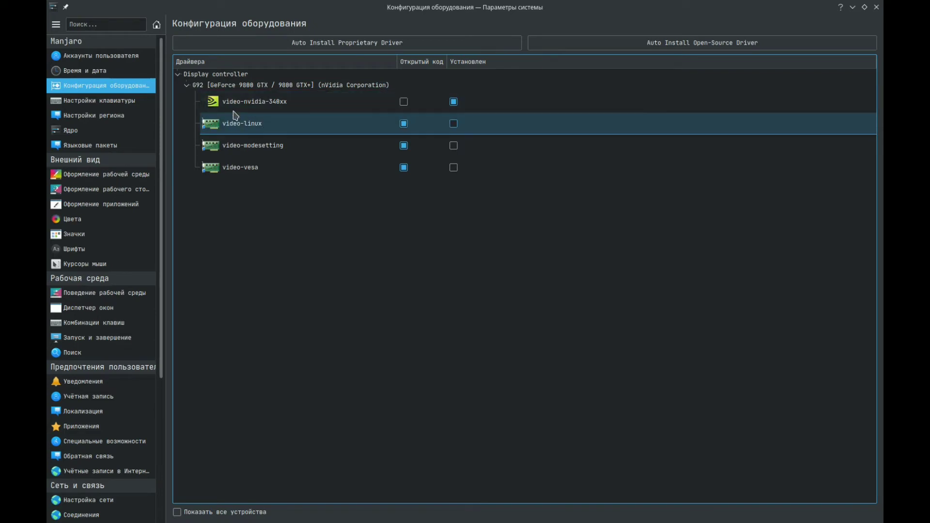
# - Check on the virtual machine, then open the font settings (Шрифты) in the host's System Settings
pyautogui.click(853, 7)
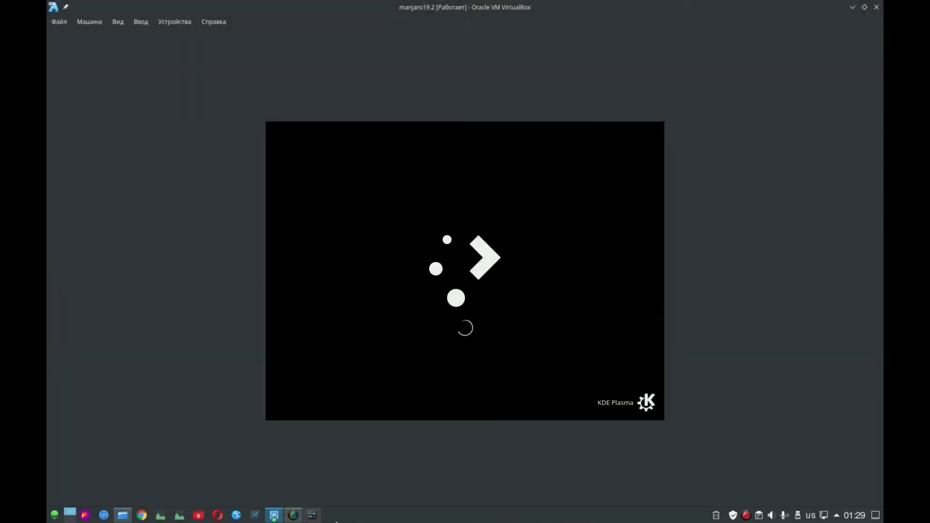
pyautogui.click(316, 514)
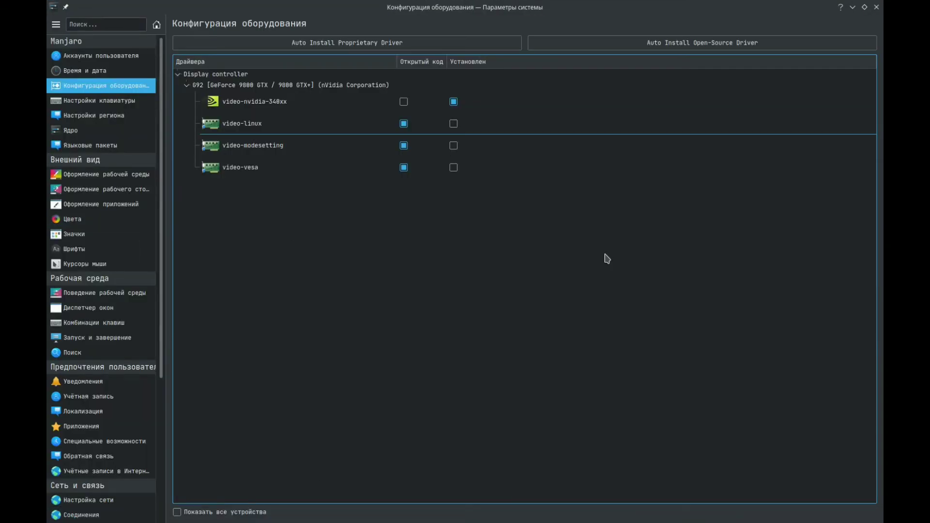
pyautogui.click(83, 254)
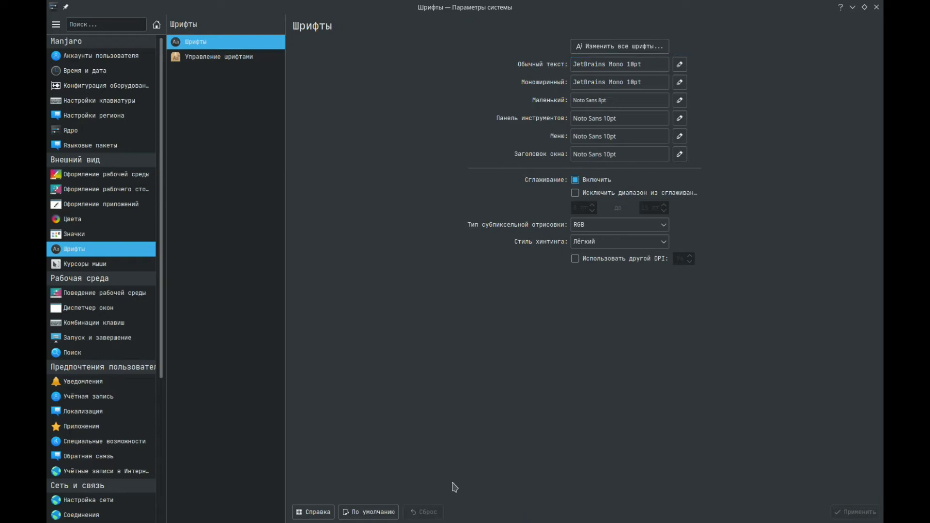
# - Switch back to the manjaro19.2 virtual machine window, minimizing the Opera browser and the host's System Settings
pyautogui.moveTo(208, 522)
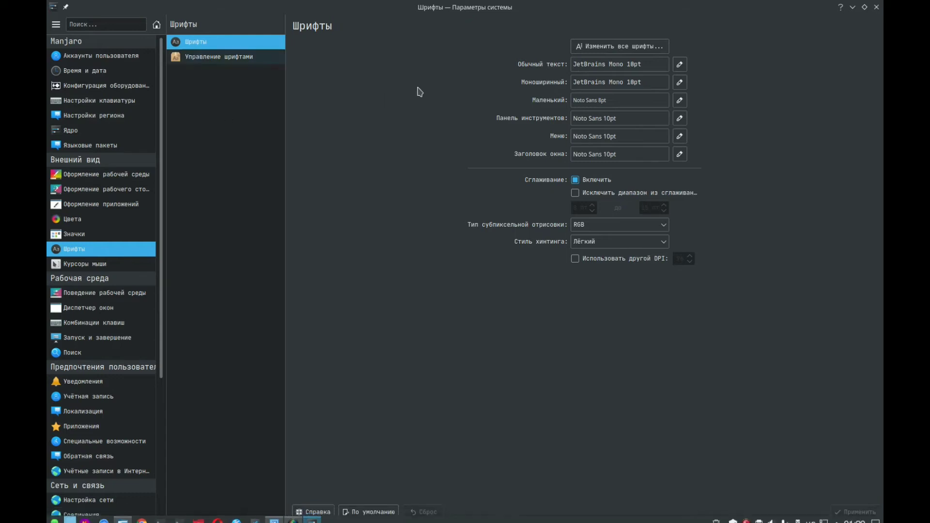
pyautogui.click(216, 517)
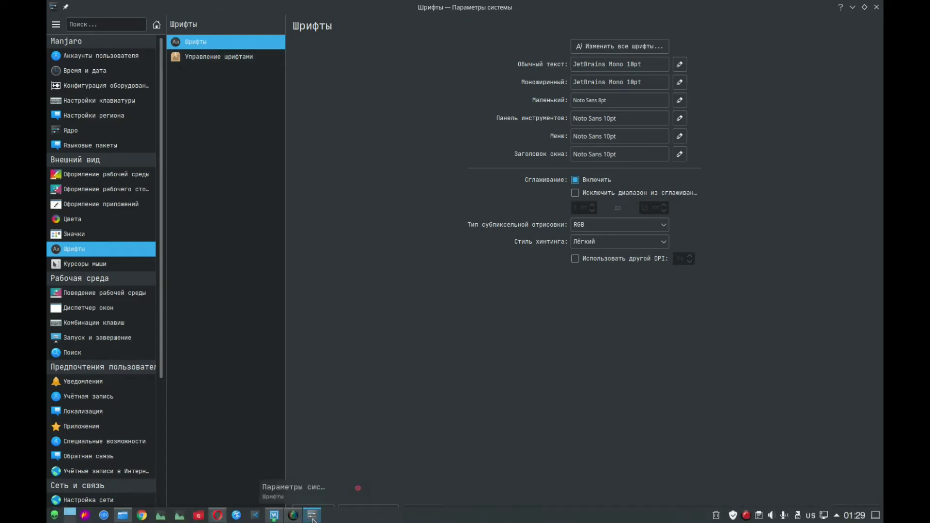
pyautogui.click(275, 516)
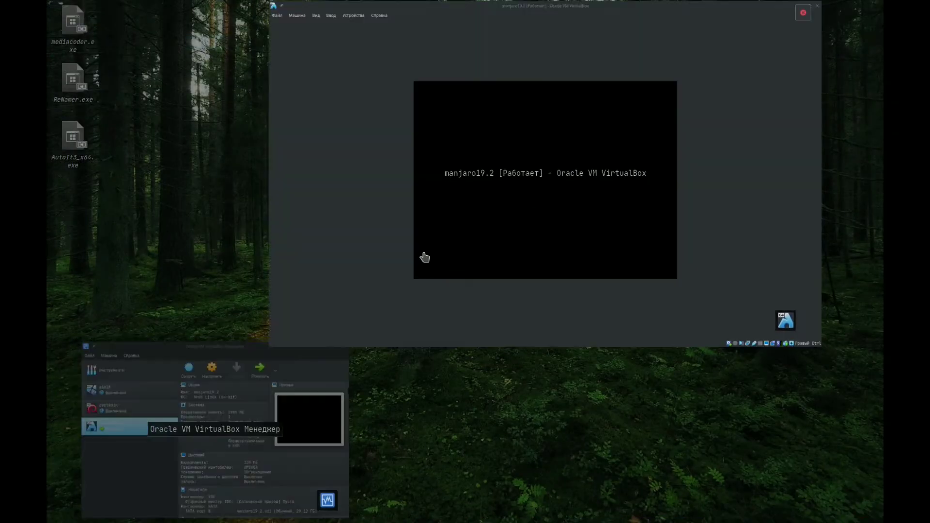
pyautogui.click(425, 257)
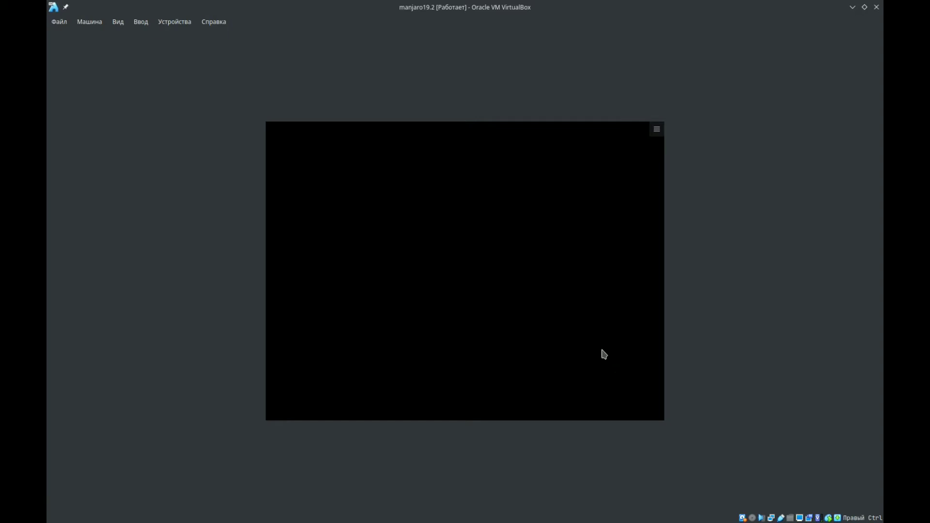
pyautogui.click(506, 345)
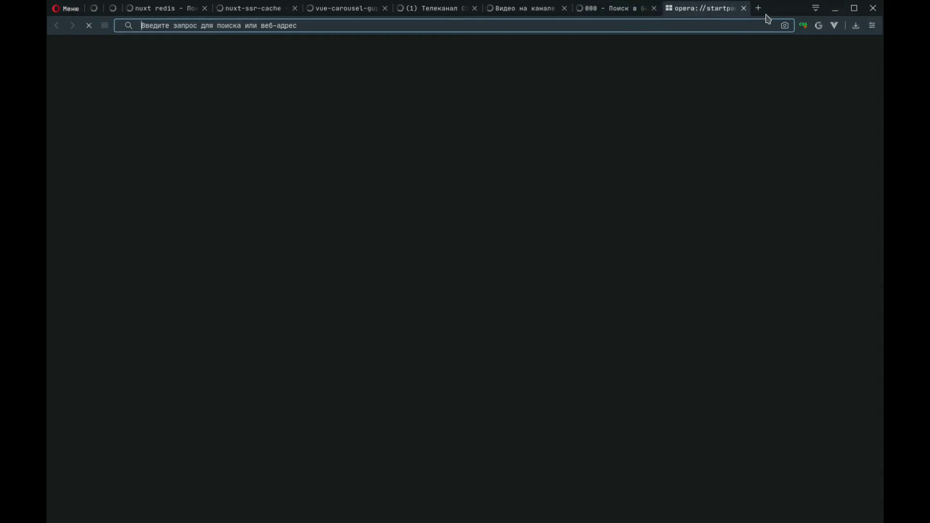
pyautogui.click(834, 9)
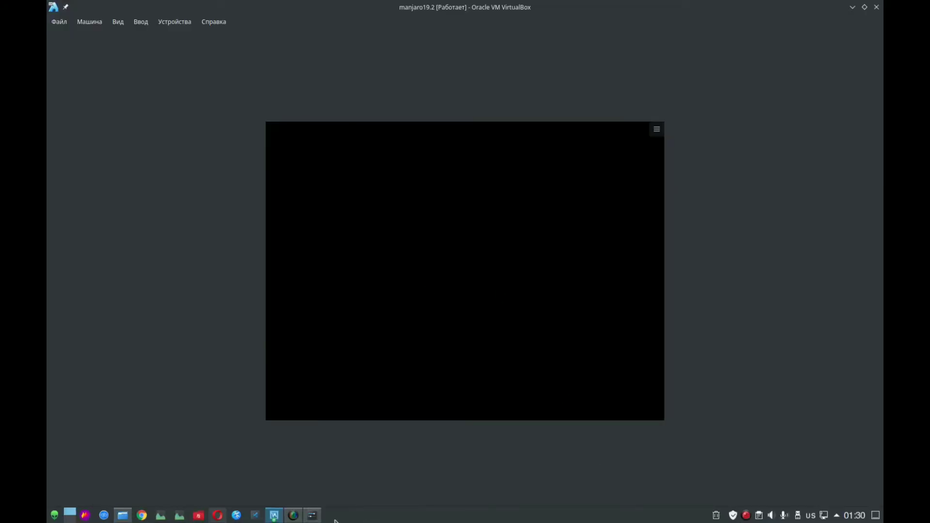
pyautogui.click(313, 515)
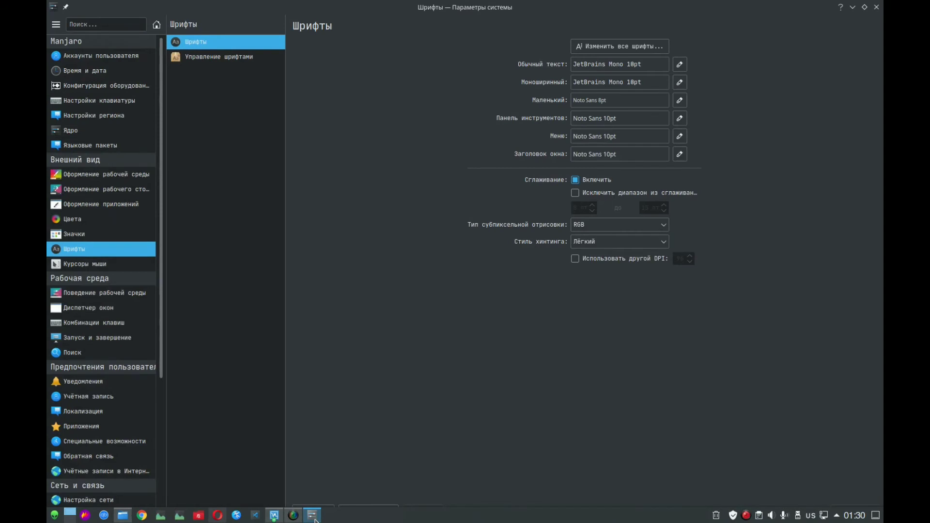
pyautogui.click(314, 516)
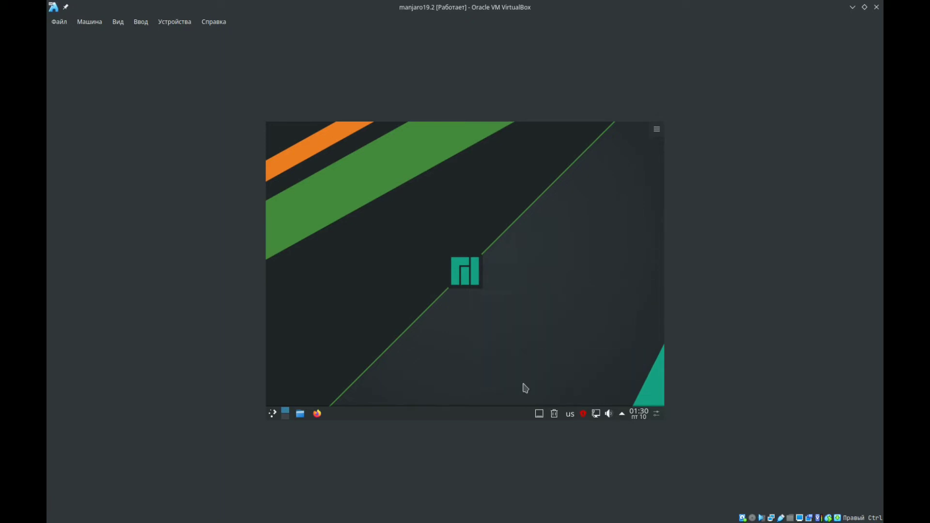
# - Open the program for installing and removing software (Установка и удаление программ) in the Manjaro guest
pyautogui.click(271, 414)
pyautogui.click(274, 413)
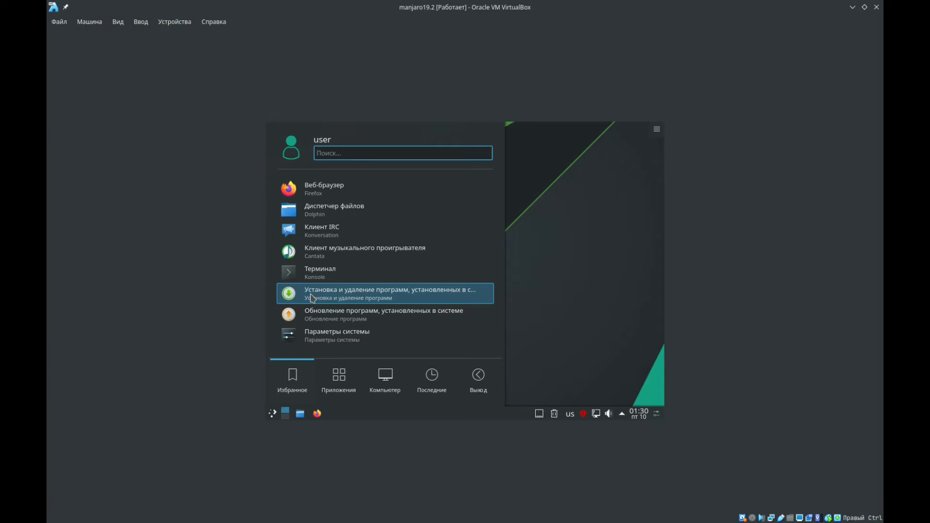
pyautogui.click(313, 298)
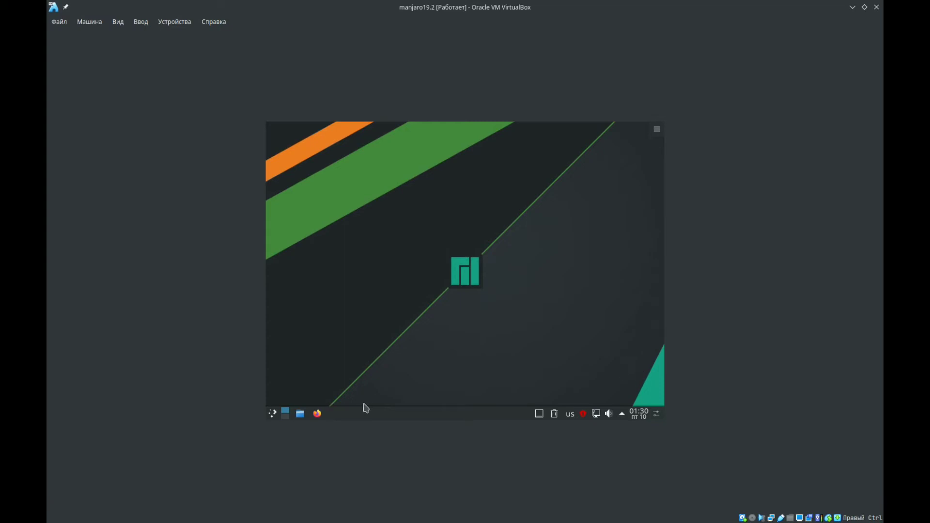
pyautogui.moveTo(516, 522)
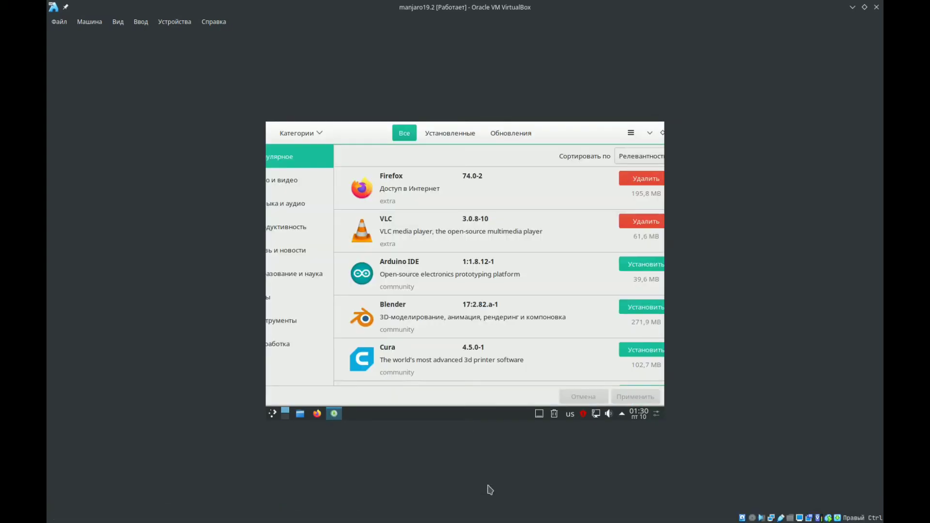
# - Minimize the manjaro19.2 virtual machine, launch Konsole on the host and move its window clear of the screen's upper edge
pyautogui.moveTo(439, 522)
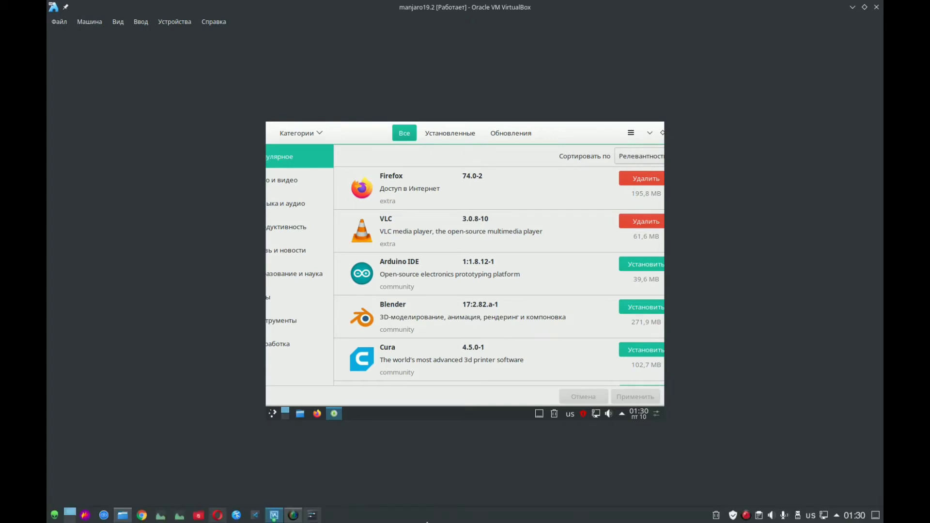
pyautogui.hotkey('alt', 'space')
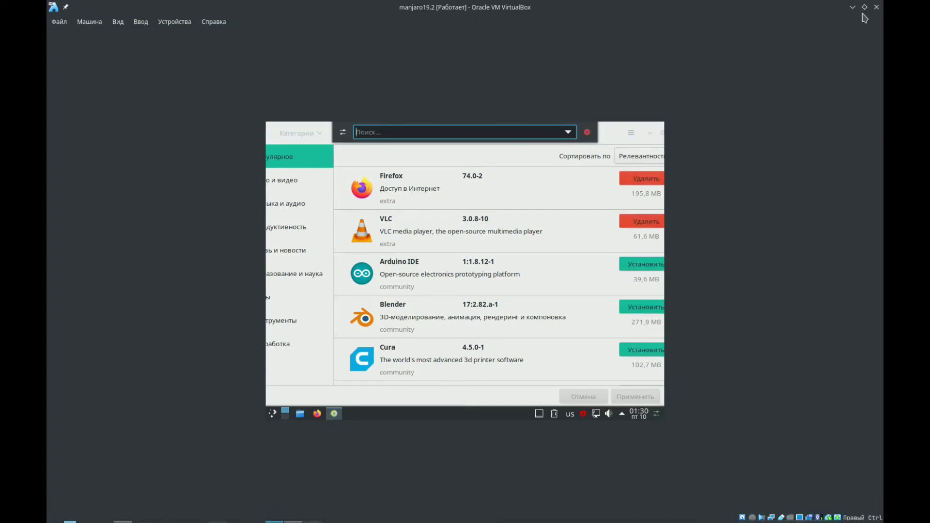
pyautogui.click(853, 8)
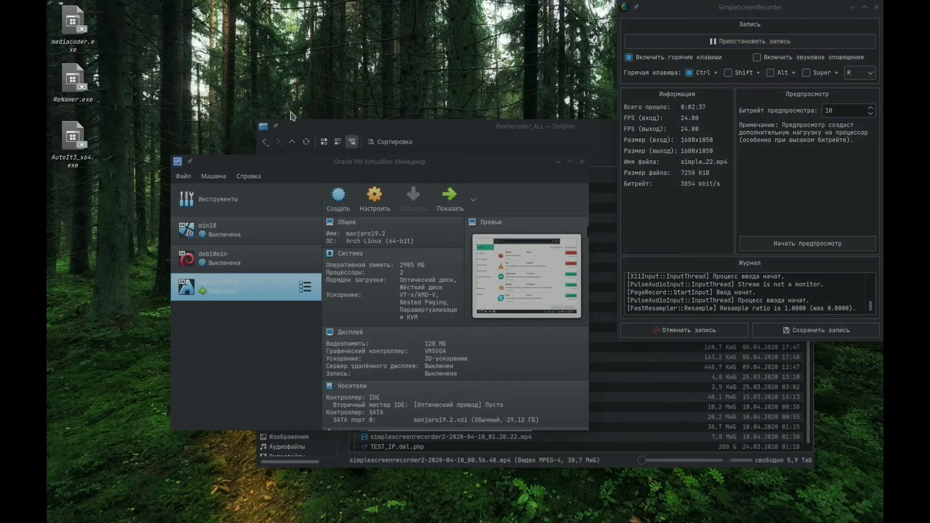
pyautogui.hotkey('alt', 'space')
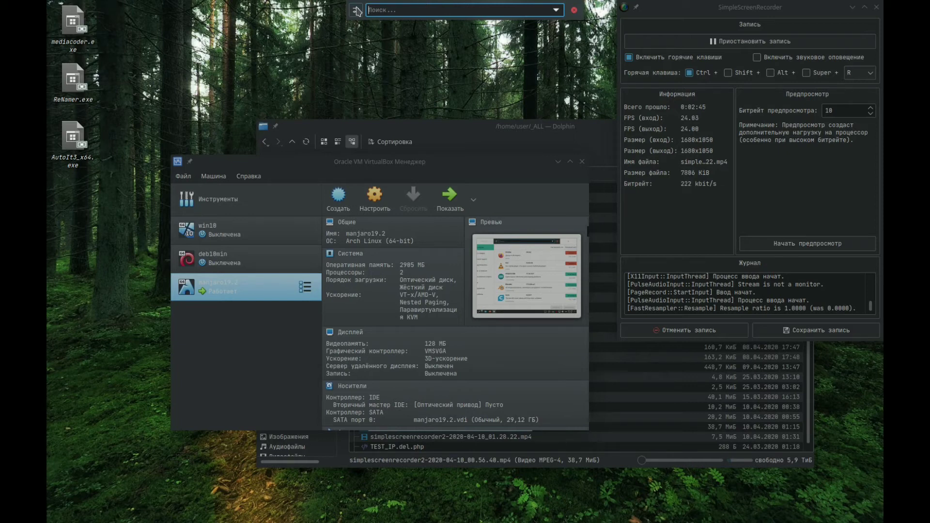
pyautogui.write('konsole')
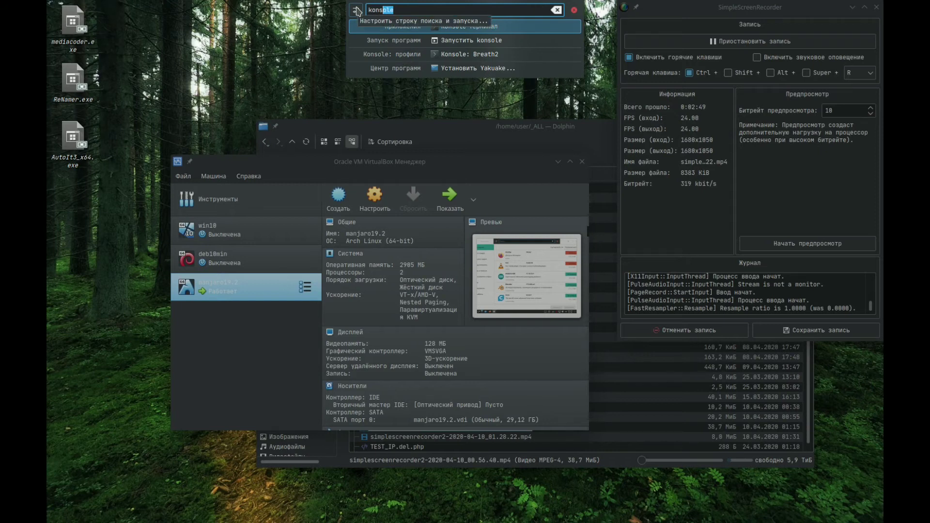
pyautogui.press('Return')
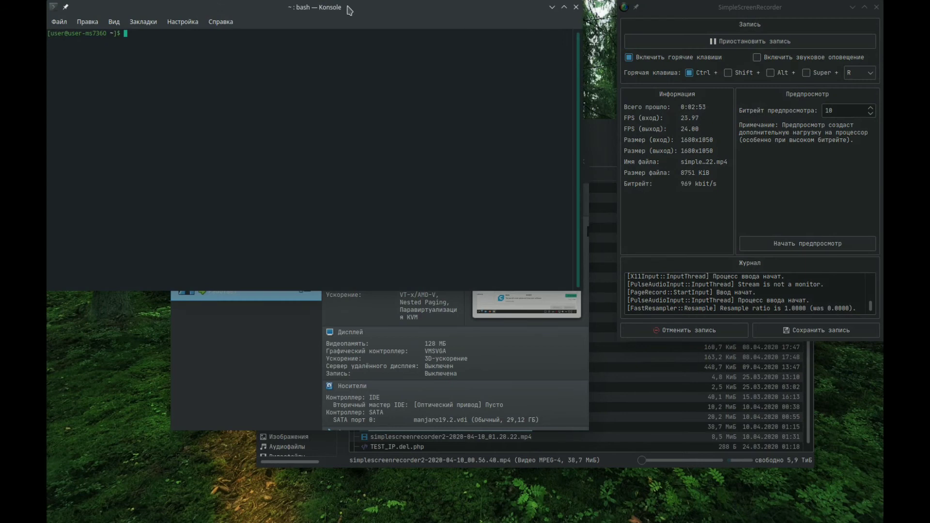
pyautogui.moveTo(365, 3); pyautogui.dragTo(426, 205)
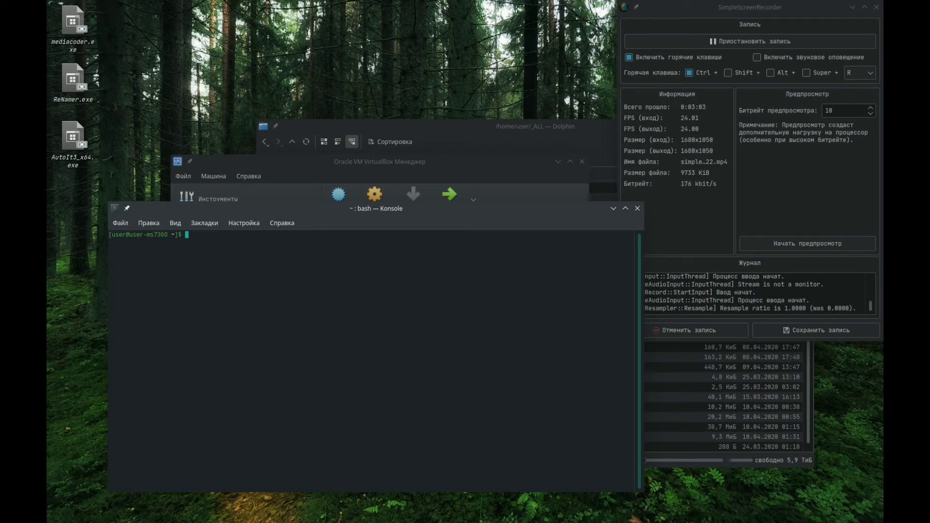
# - Switch to the superuser in the host terminal with su, entering the root password
pyautogui.write('su')
pyautogui.press('Return')
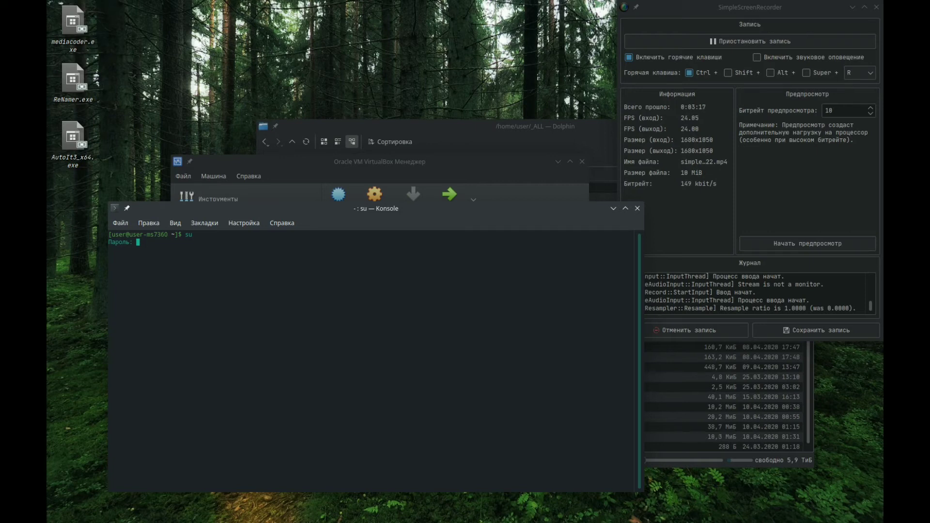
pyautogui.press('Return')
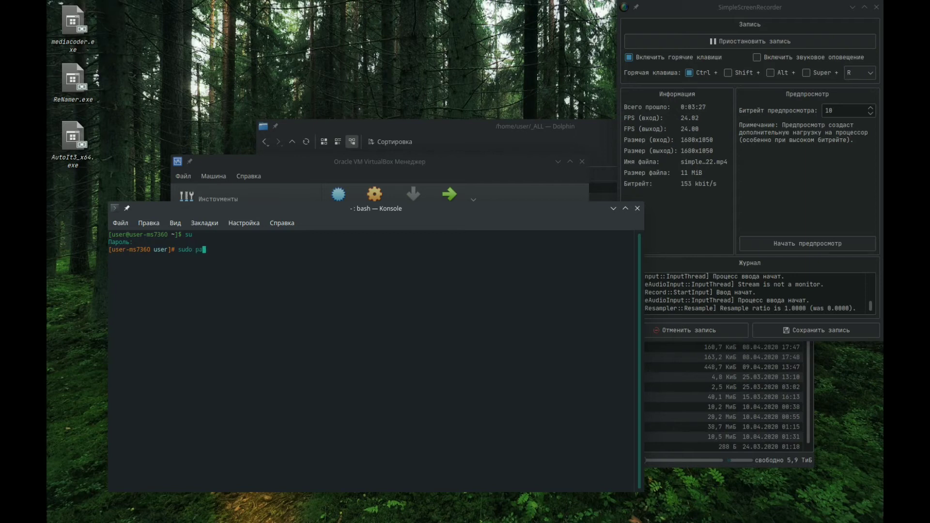
# - Write the example package installation command "sudo pacman -S treceroute" at the root prompt without running it
pyautogui.write('man -')
pyautogui.write('S trecerou')
pyautogui.press('Right')
pyautogui.press('Right')
pyautogui.press('Right')
pyautogui.press('Right')
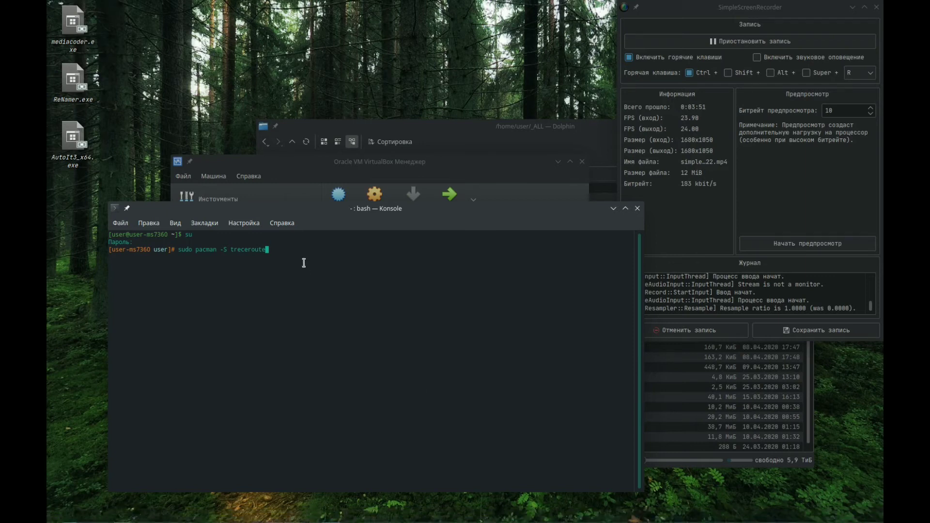
# - Switch back to the manjaro19.2 virtual machine, dismiss the guest's search bar and minimize its package manager
pyautogui.moveTo(365, 522)
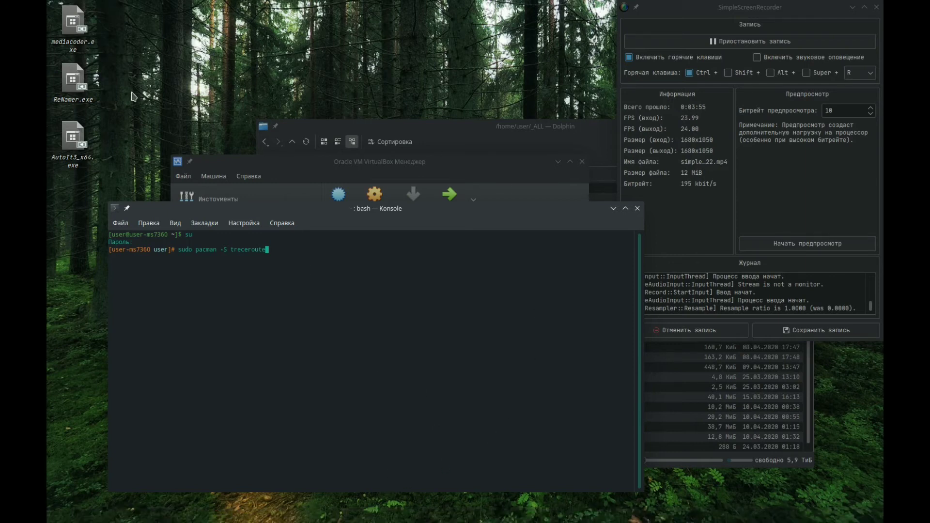
pyautogui.moveTo(322, 521)
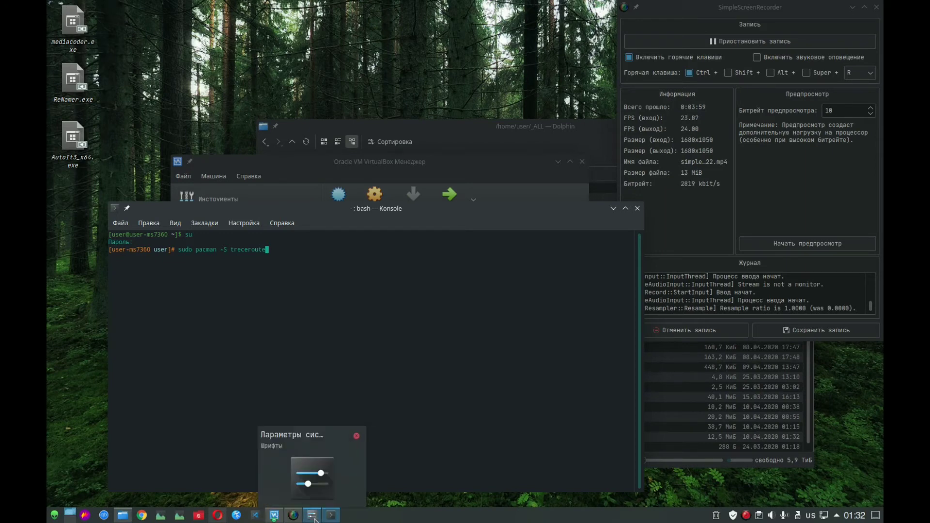
pyautogui.click(273, 515)
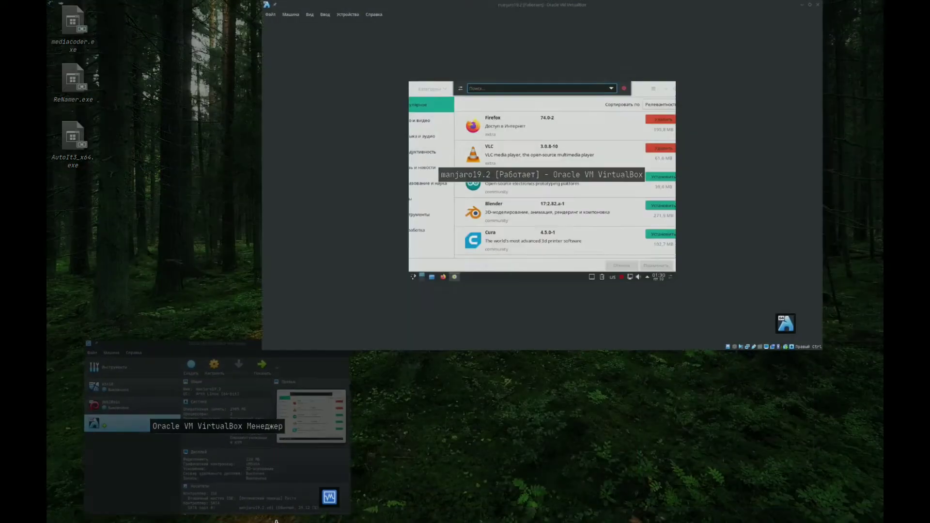
pyautogui.click(463, 302)
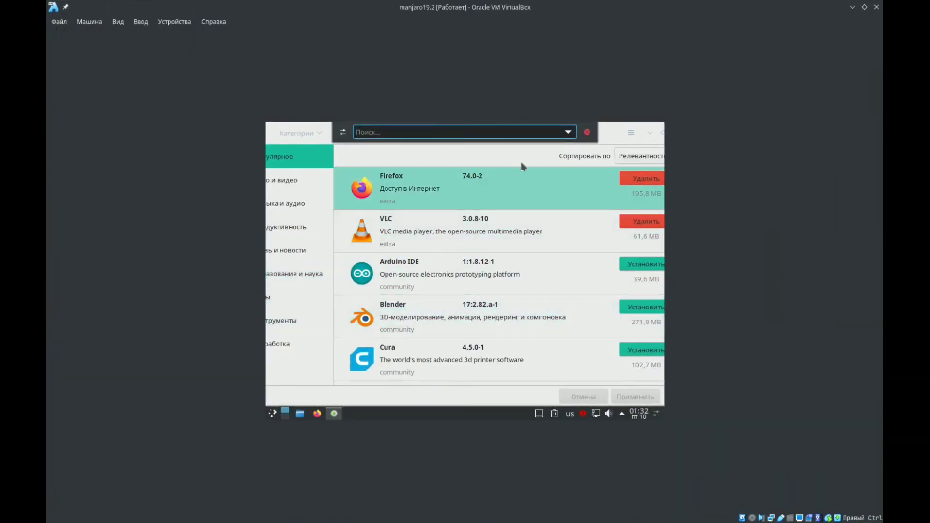
pyautogui.click(614, 137)
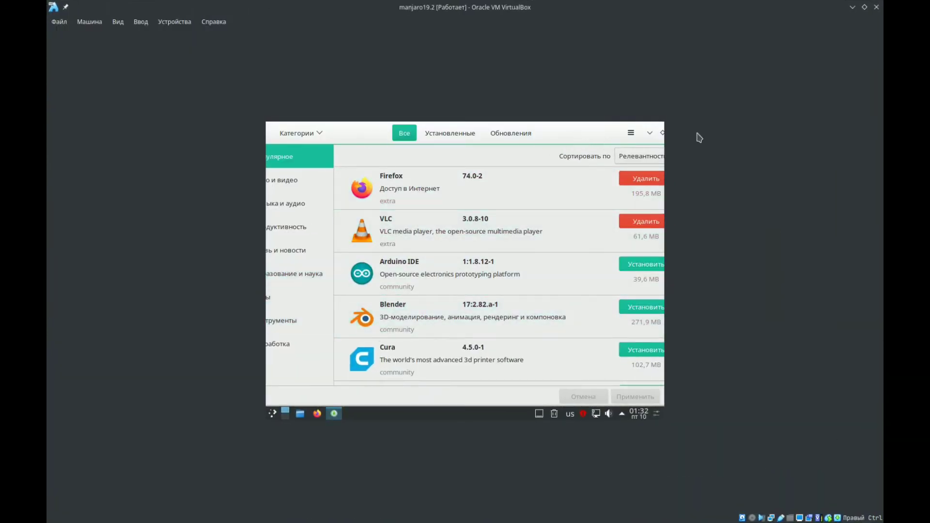
pyautogui.click(650, 133)
pyautogui.rightClick(400, 227)
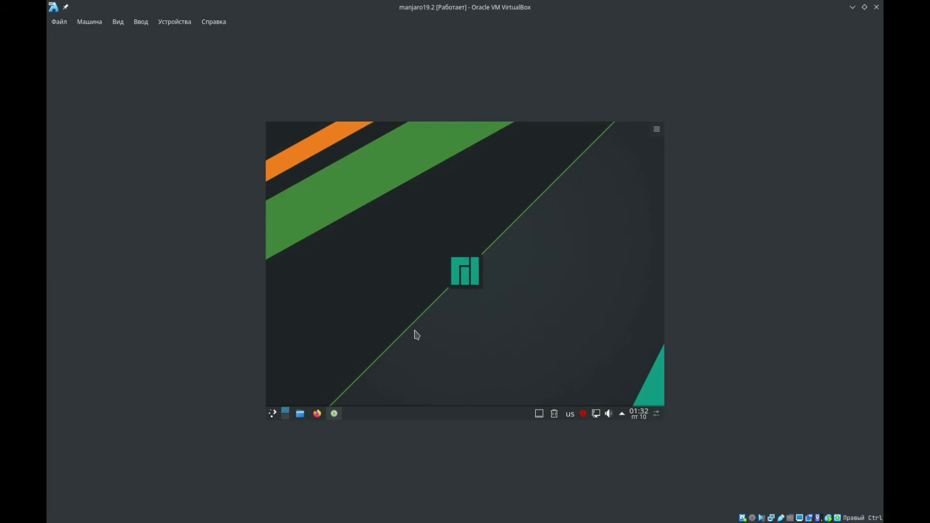
# - Open the screen configuration (Настройка экранов) in the Manjaro guest's System Settings
pyautogui.click(273, 413)
pyautogui.moveTo(318, 342); pyautogui.dragTo(531, 287)
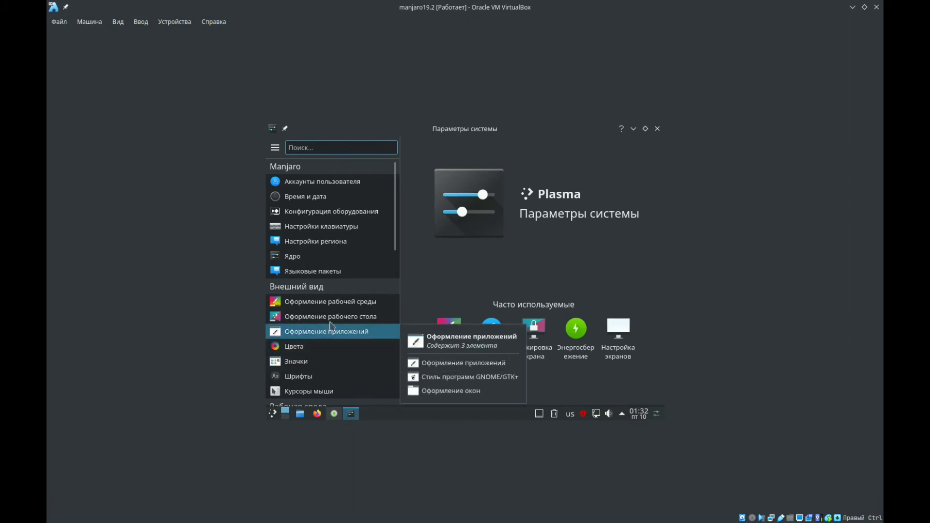
pyautogui.moveTo(400, 241); pyautogui.dragTo(398, 413)
pyautogui.click(275, 253)
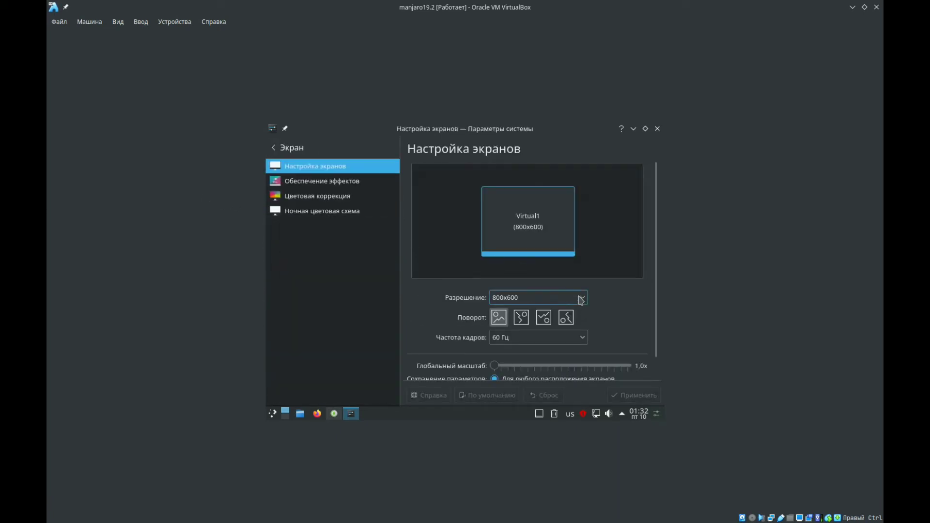
pyautogui.scroll(-1, 620, 334)
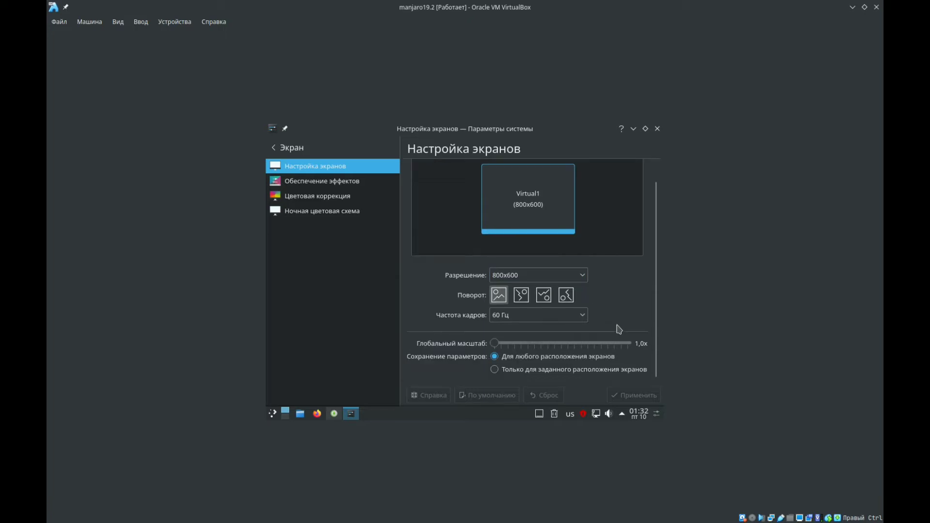
# - Try to apply a guest screen resolution of 1280x960
pyautogui.click(579, 275)
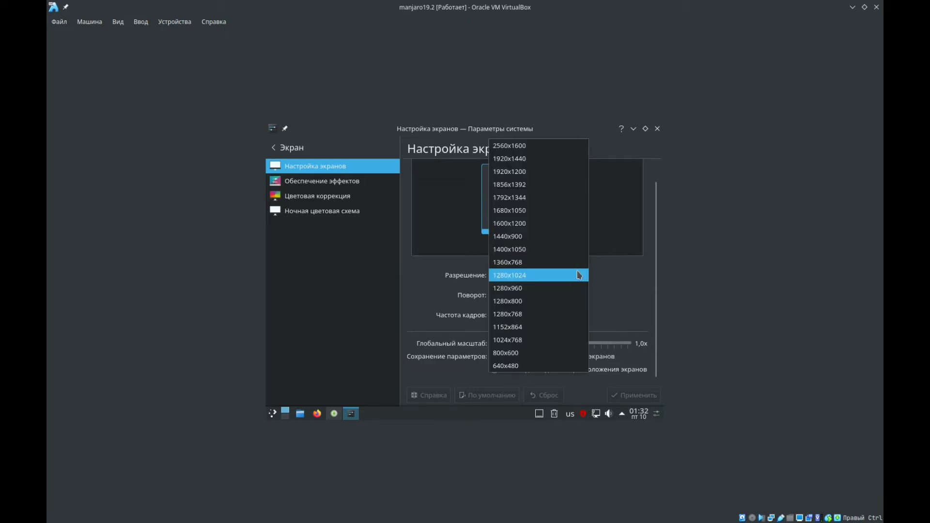
pyautogui.click(552, 289)
pyautogui.click(628, 394)
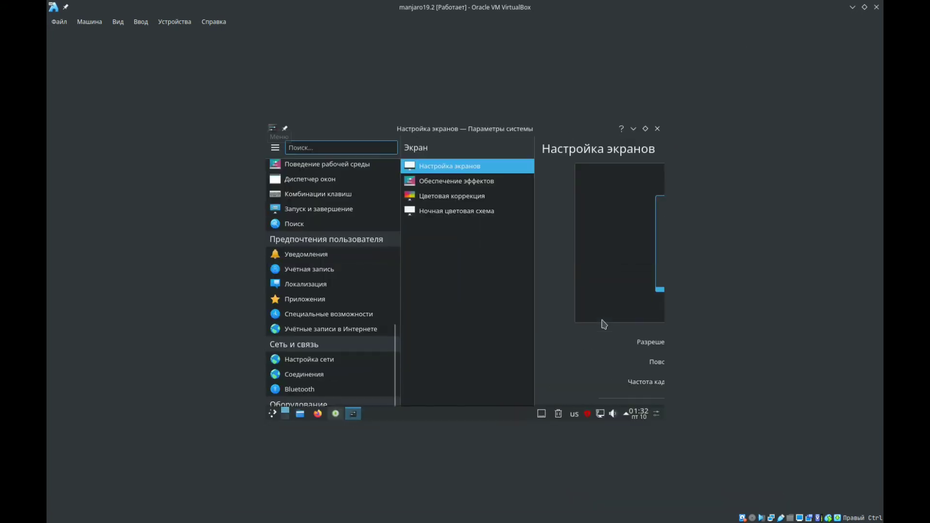
# - Set the guest's screen resolution to 1152x864 and apply it
pyautogui.click(574, 299)
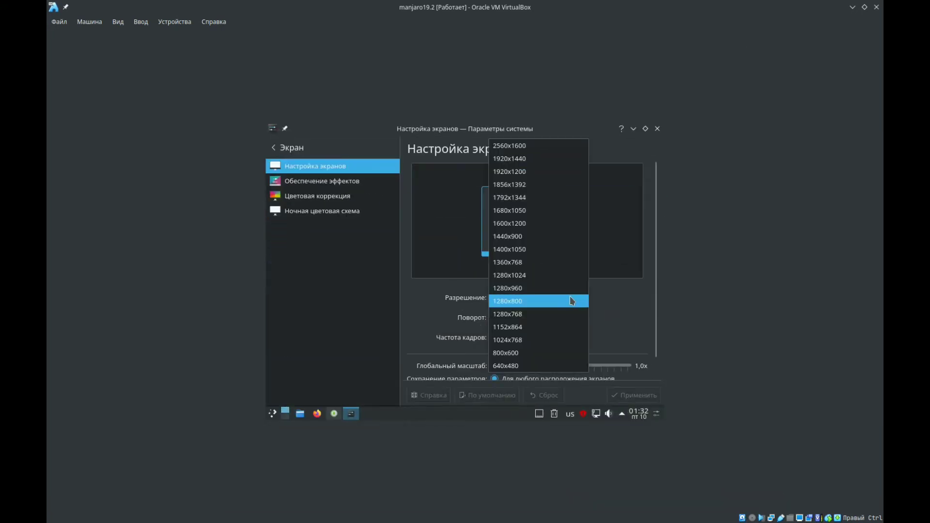
pyautogui.click(539, 327)
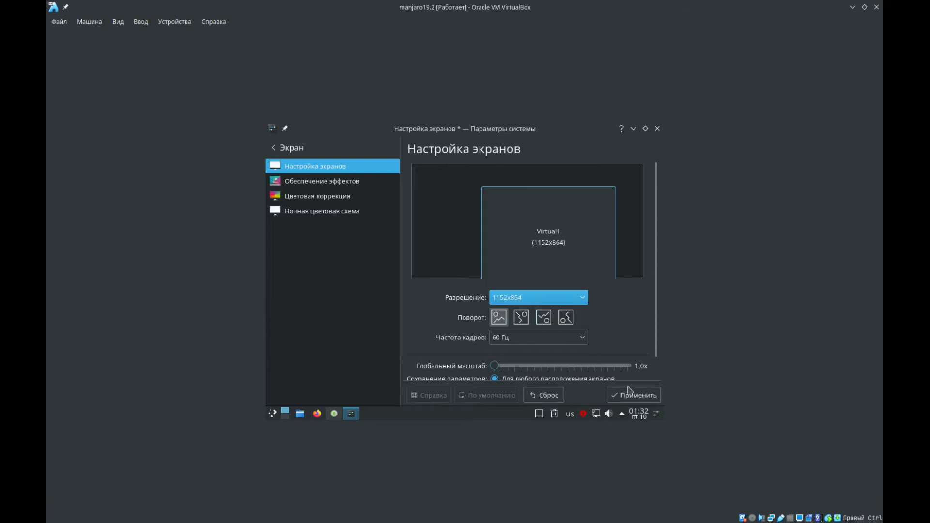
pyautogui.click(630, 395)
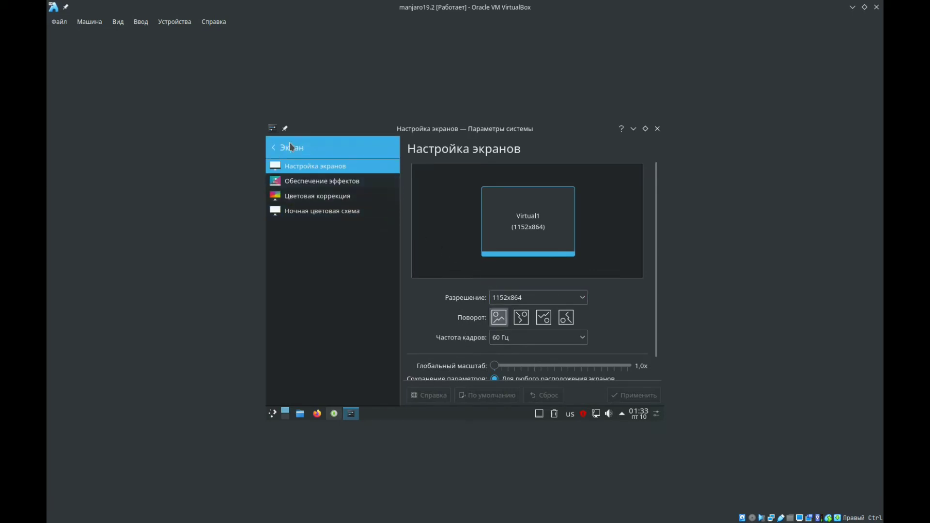
# - Open the energy-saving settings (Энергосбережение) under power management and set the monitor to switch off after 10 minutes
pyautogui.click(311, 143)
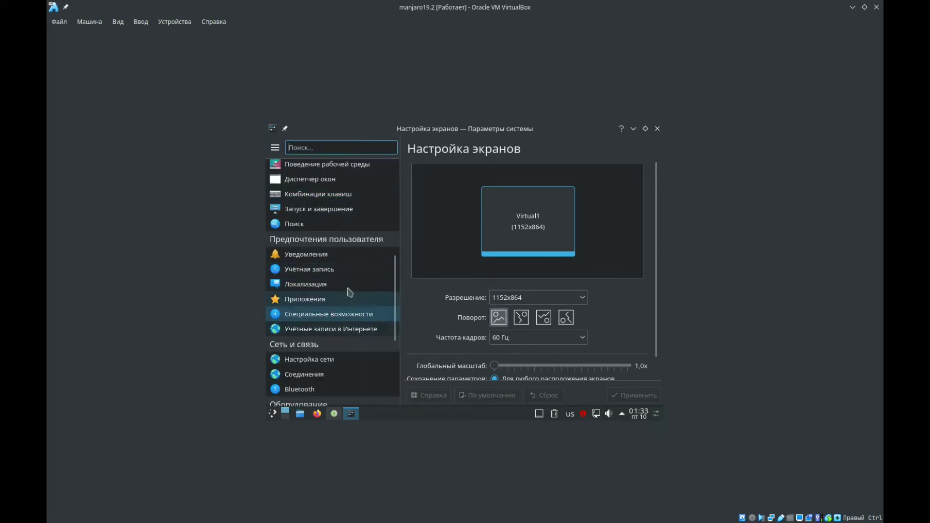
pyautogui.moveTo(394, 284); pyautogui.dragTo(397, 366)
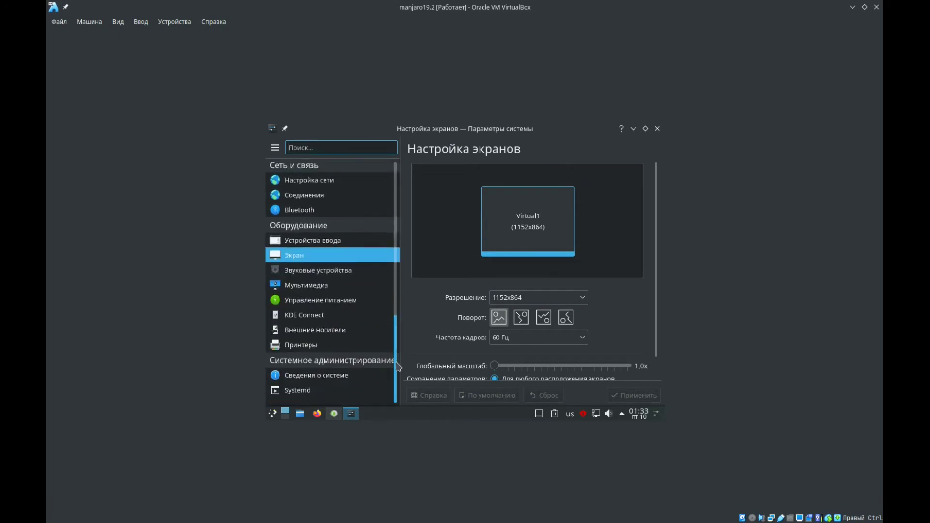
pyautogui.click(353, 301)
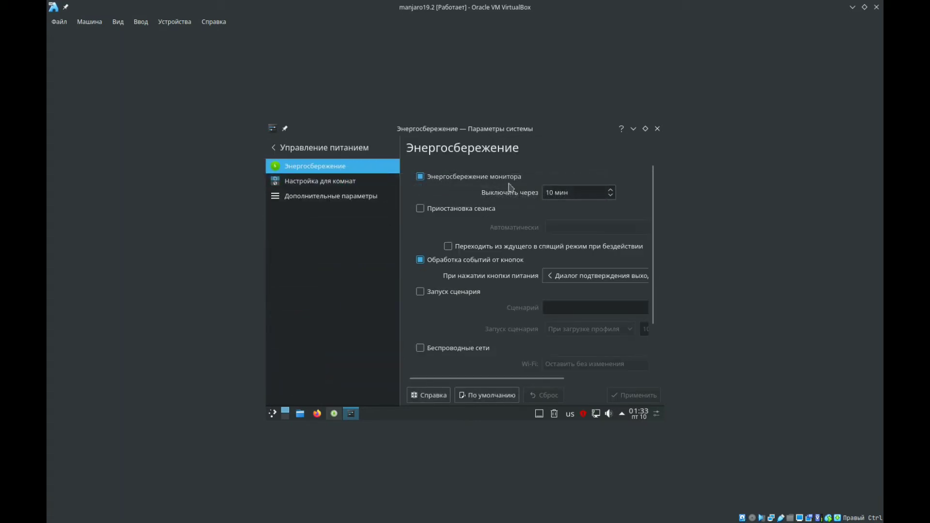
pyautogui.moveTo(568, 196); pyautogui.dragTo(544, 198)
pyautogui.click(568, 198)
pyautogui.click(610, 196)
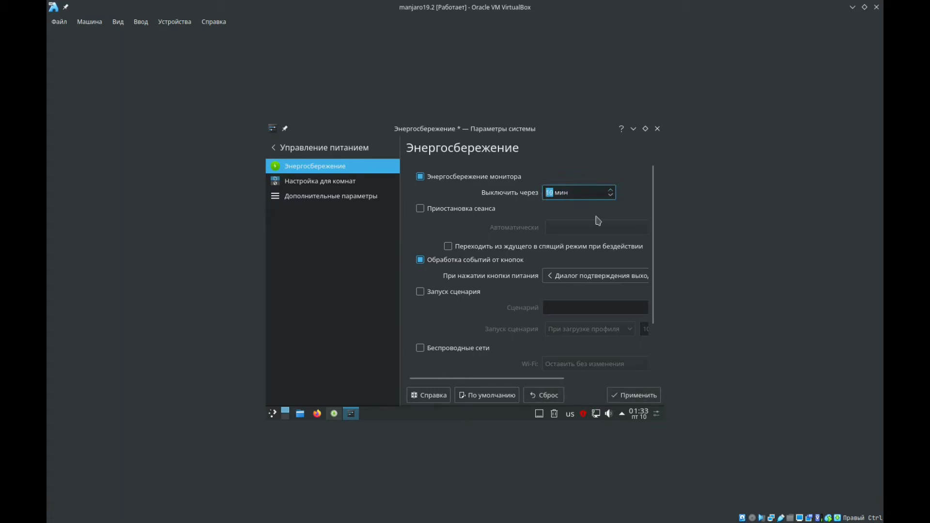
pyautogui.click(610, 190)
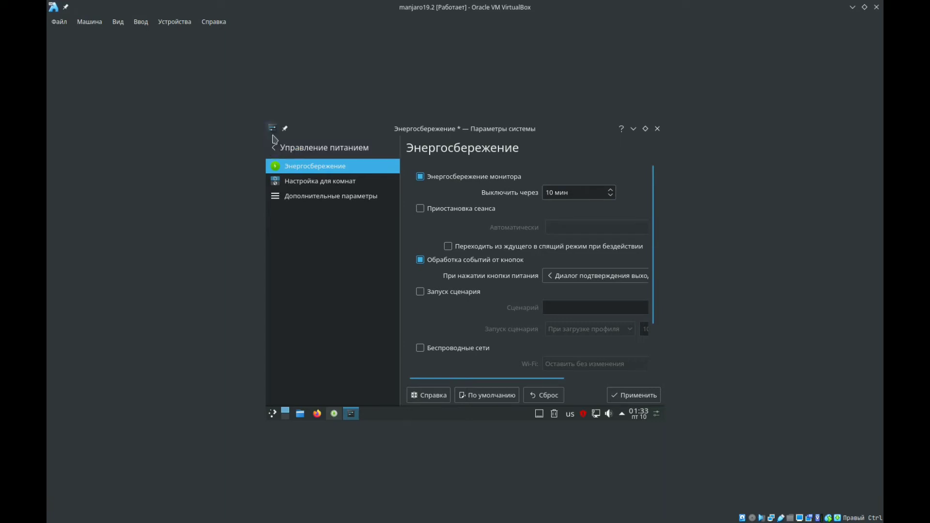
# - Search the settings for "бло" and open the screen locking options (Блокировка экрана) under workspace behavior, applying the pending energy-saving changes
pyautogui.click(291, 148)
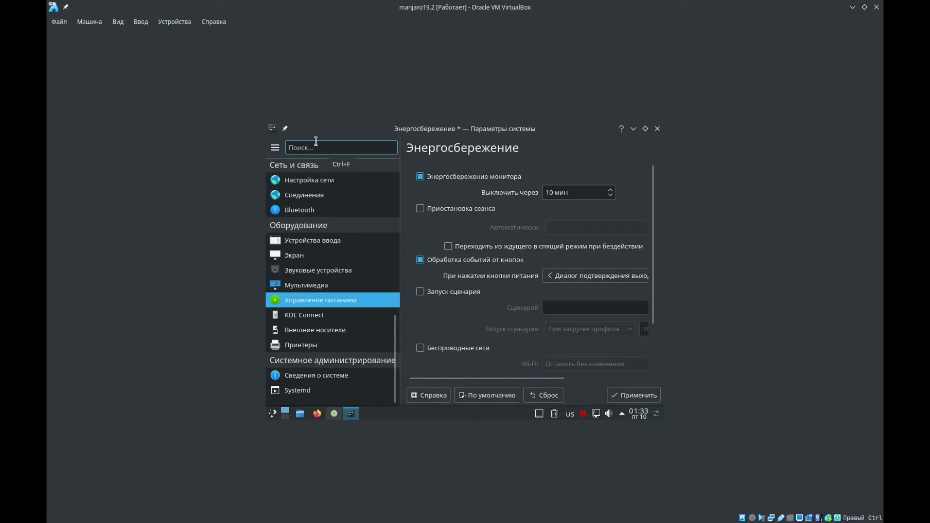
pyautogui.write(',k')
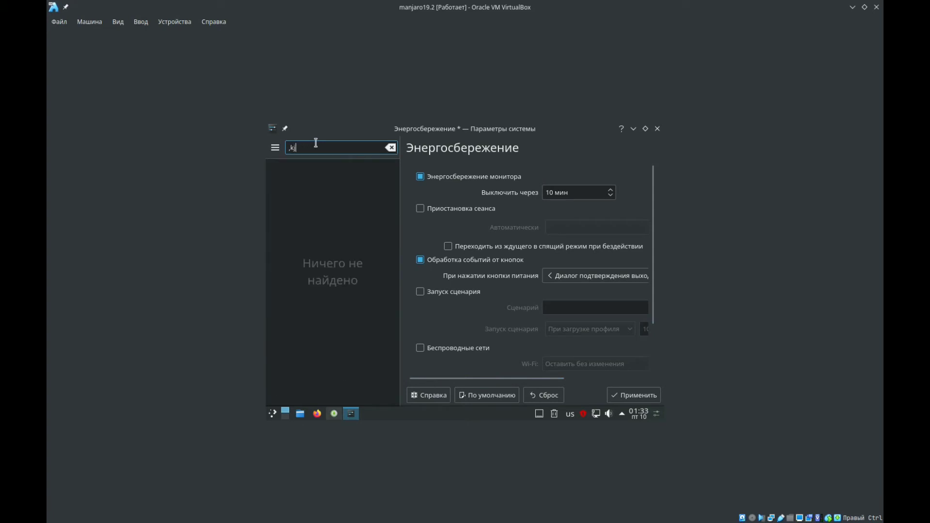
pyautogui.press('BackSpace')
pyautogui.press('BackSpace')
pyautogui.press('BackSpace')
pyautogui.press('BackSpace')
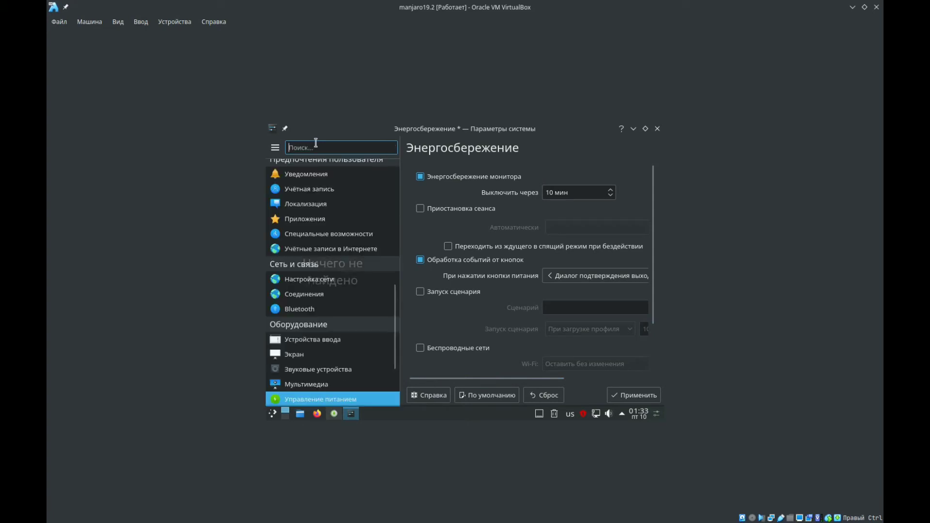
pyautogui.write('бло')
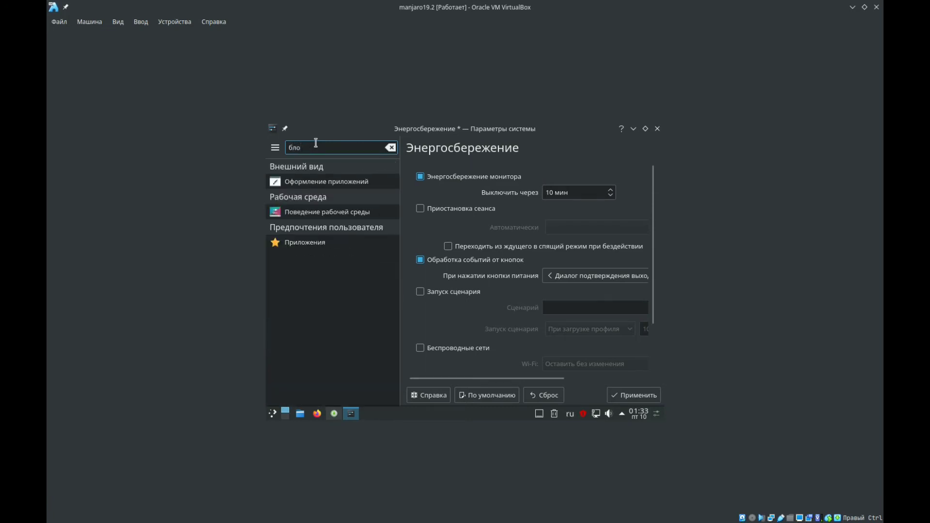
pyautogui.click(339, 216)
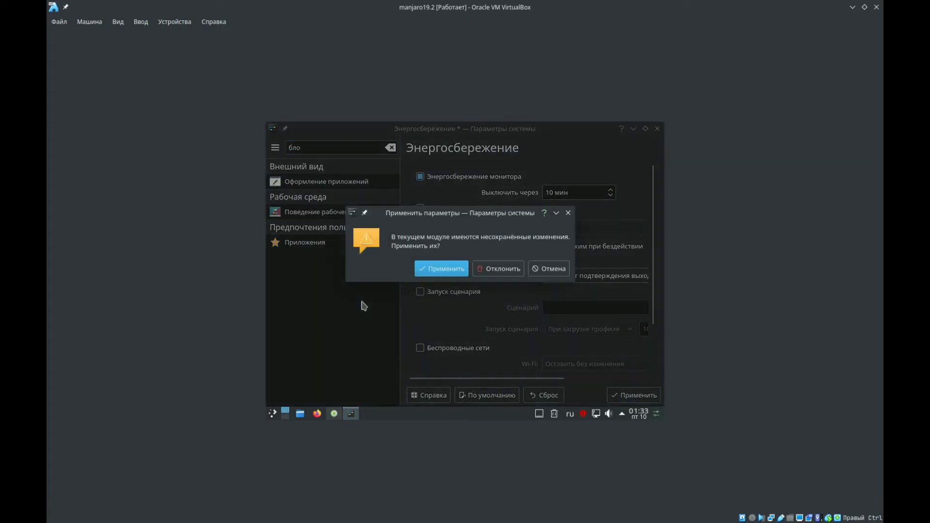
pyautogui.click(441, 270)
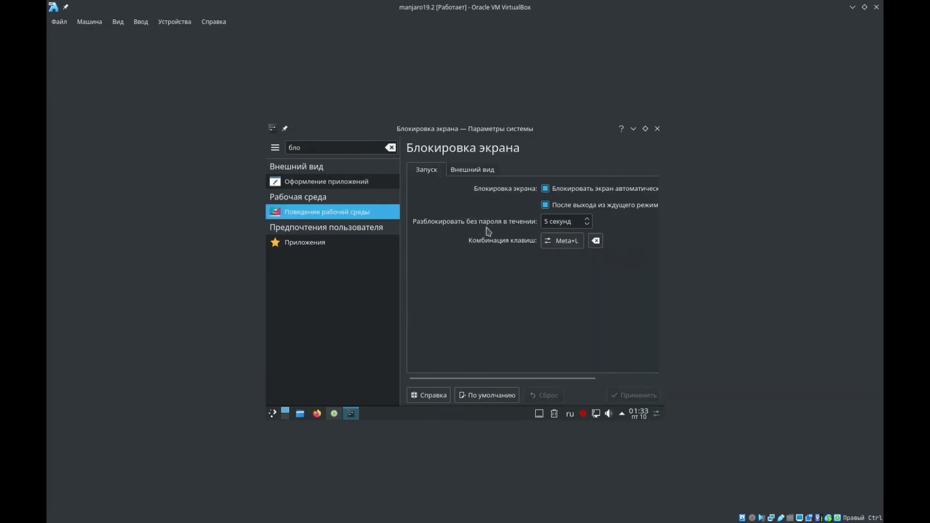
pyautogui.moveTo(506, 379); pyautogui.dragTo(570, 382)
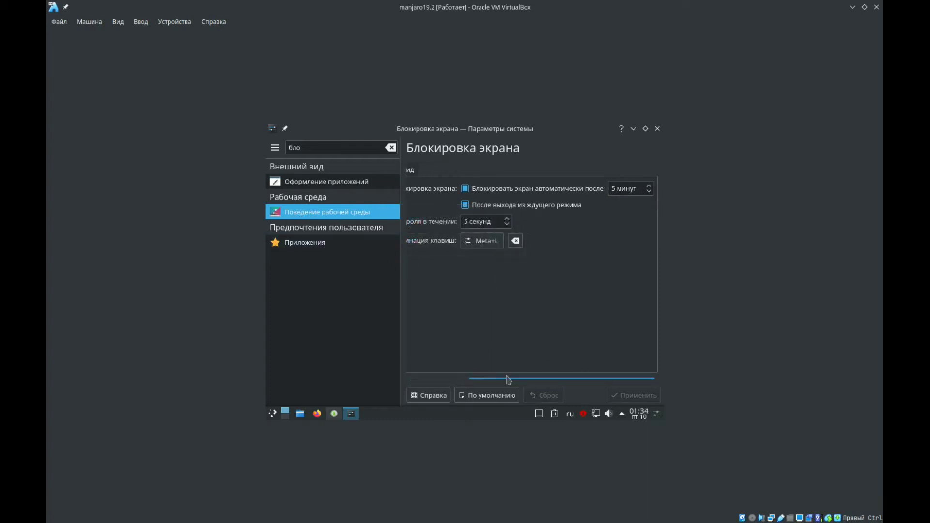
# - Set the period for unlocking the screen without a password to 15 seconds
pyautogui.moveTo(491, 383); pyautogui.dragTo(533, 381)
pyautogui.click(420, 379)
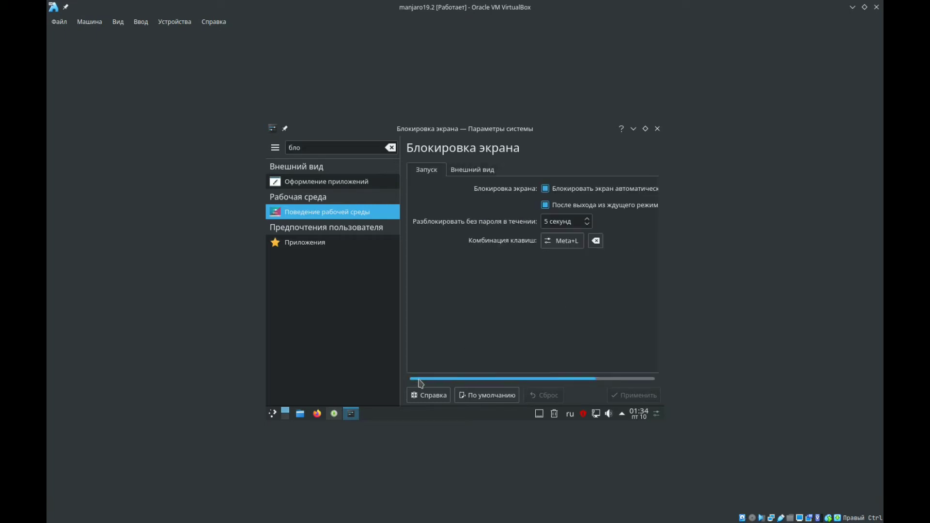
pyautogui.click(588, 220)
pyautogui.click(575, 222)
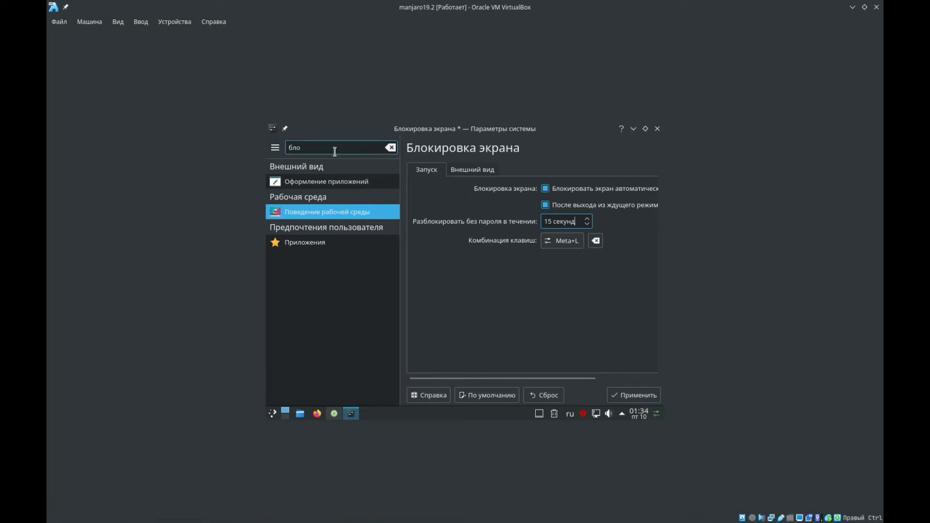
# - Return to the full settings list, look through its categories, and close System Settings, discarding the unsaved screen-locking change
pyautogui.click(390, 147)
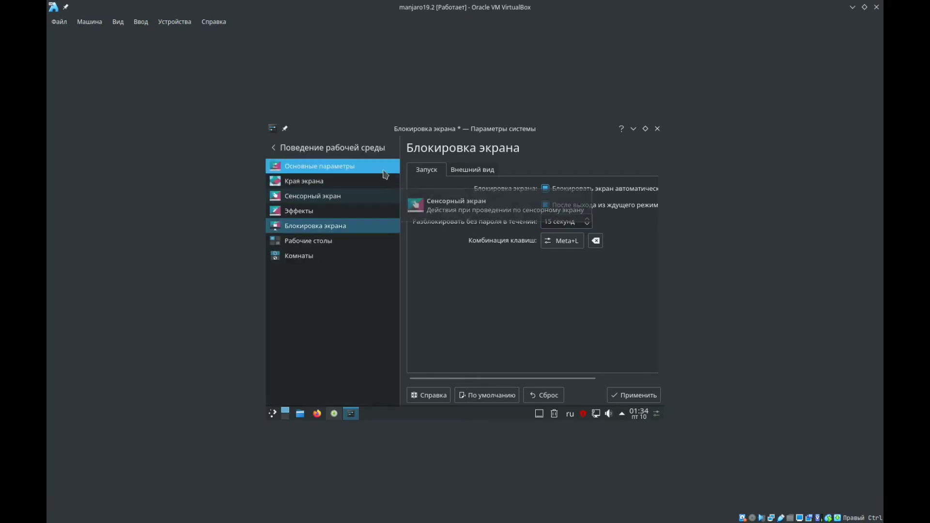
pyautogui.click(286, 148)
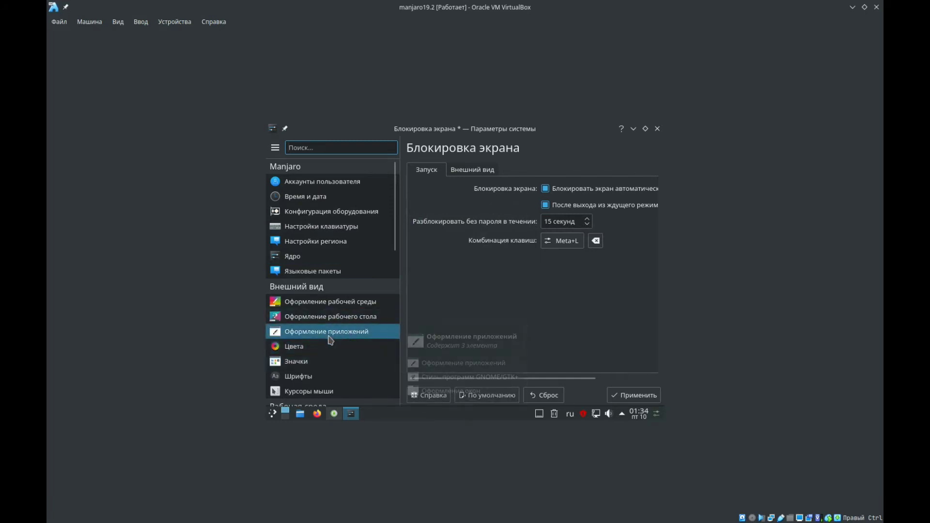
pyautogui.scroll(-5, 396, 291)
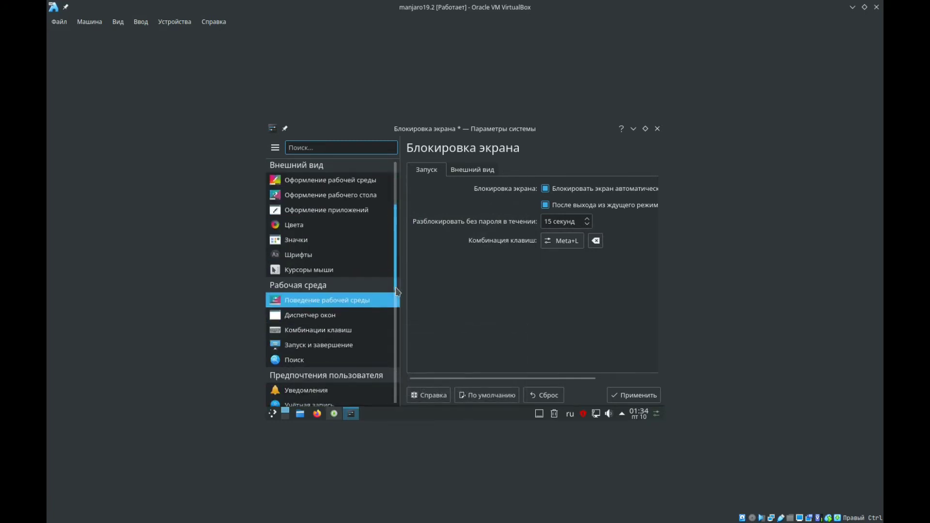
pyautogui.moveTo(396, 296); pyautogui.dragTo(390, 406)
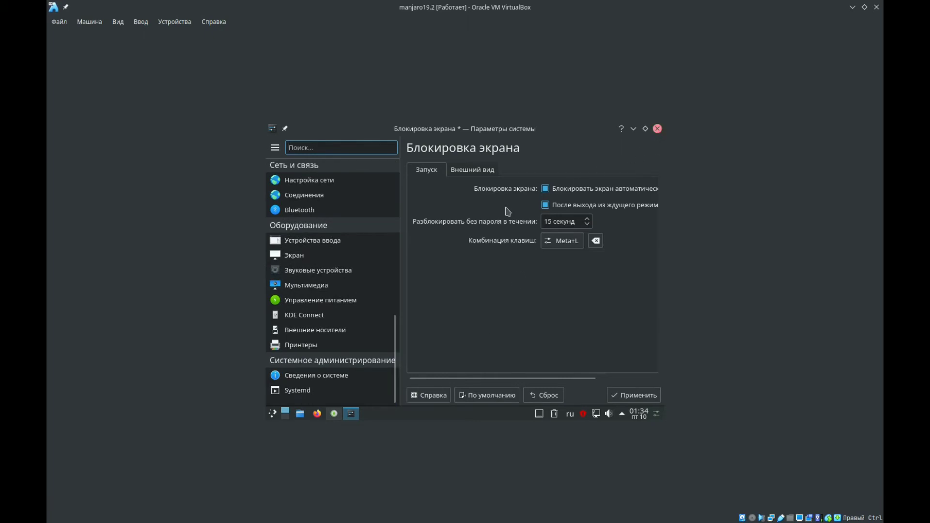
pyautogui.click(657, 129)
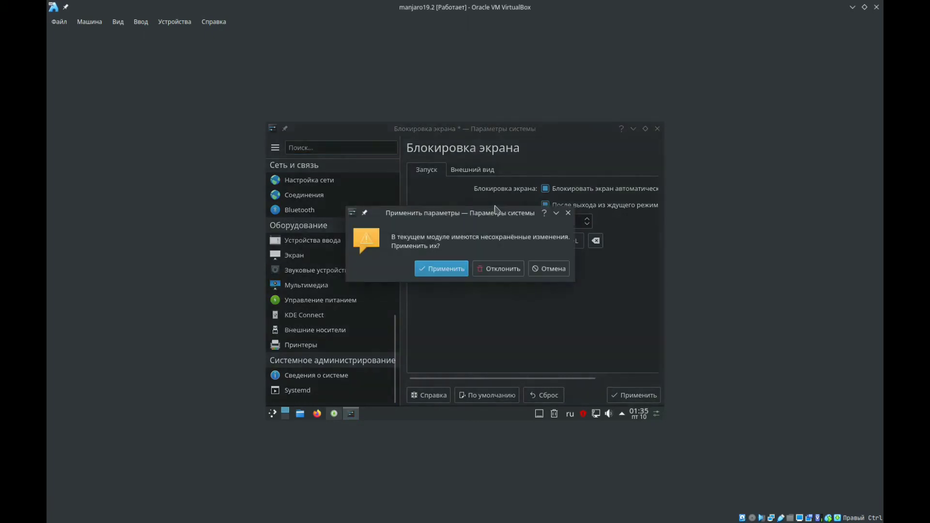
pyautogui.click(489, 269)
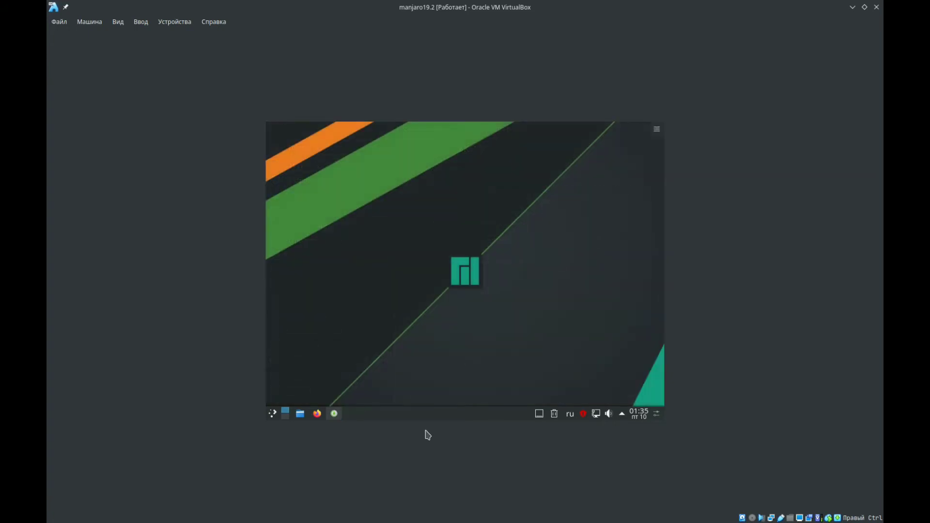
# - Bring up the software manager and rearrange its window so the package search and category list are accessible
pyautogui.click(334, 414)
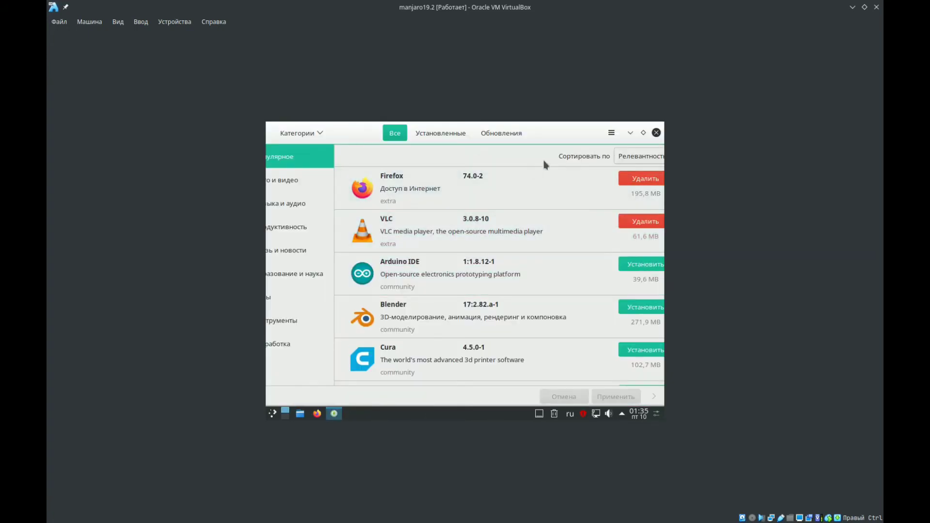
pyautogui.click(644, 133)
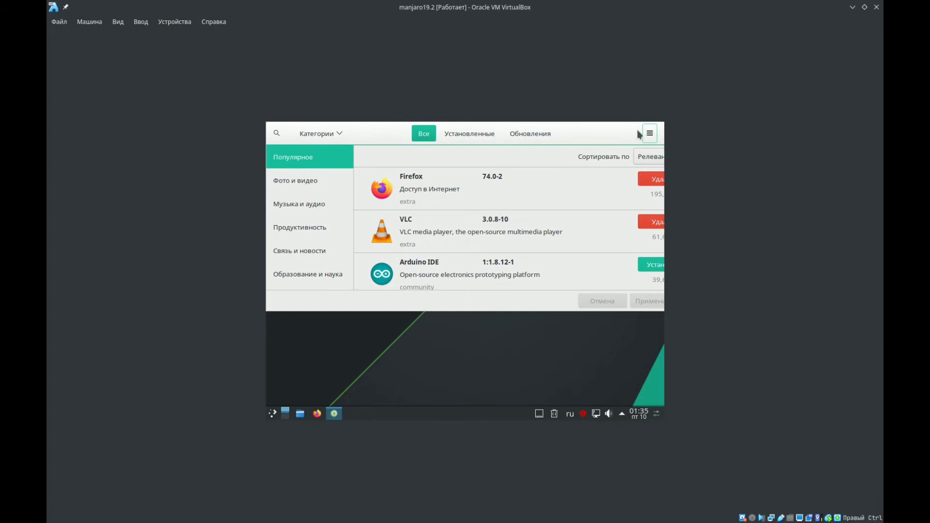
pyautogui.moveTo(598, 128); pyautogui.dragTo(267, 202)
pyautogui.doubleClick(560, 151)
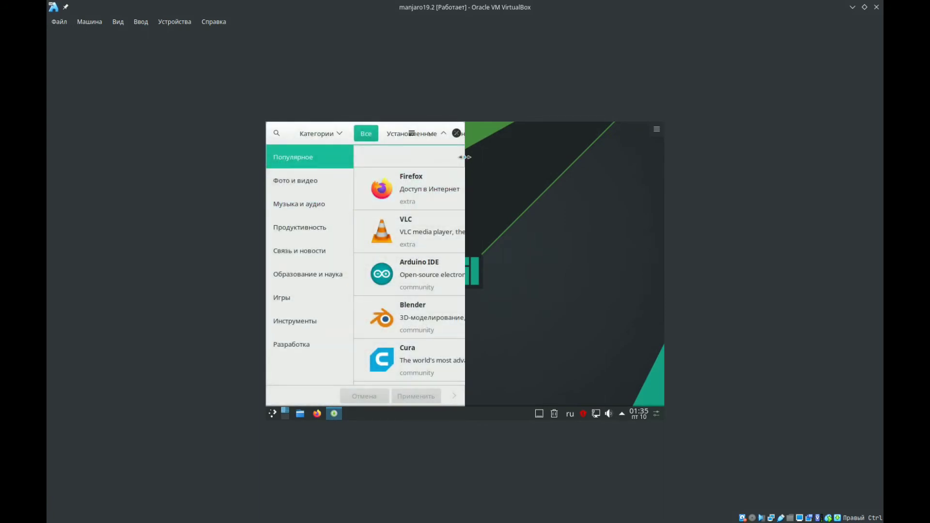
pyautogui.moveTo(464, 162); pyautogui.dragTo(539, 162)
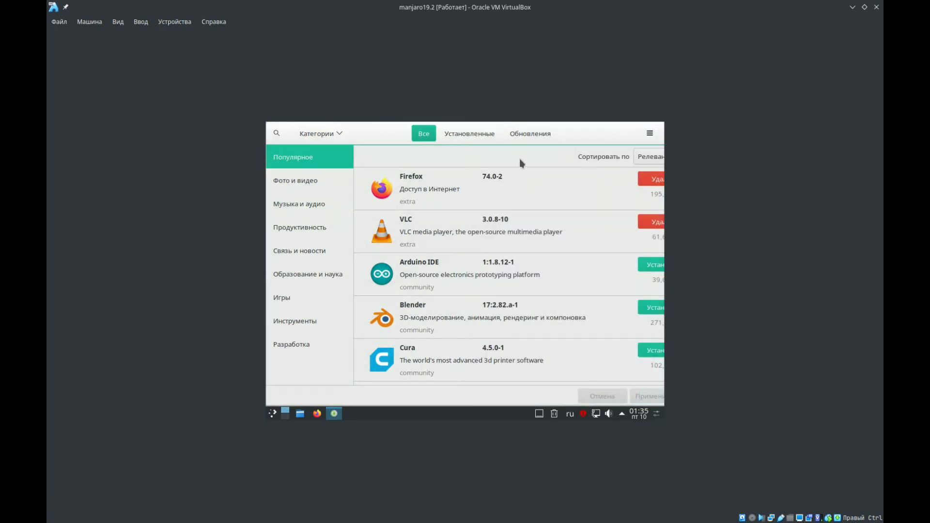
pyautogui.moveTo(592, 134)
pyautogui.mouseDown()
pyautogui.moveTo(573, 133)
pyautogui.moveTo(585, 143)
pyautogui.mouseUp()
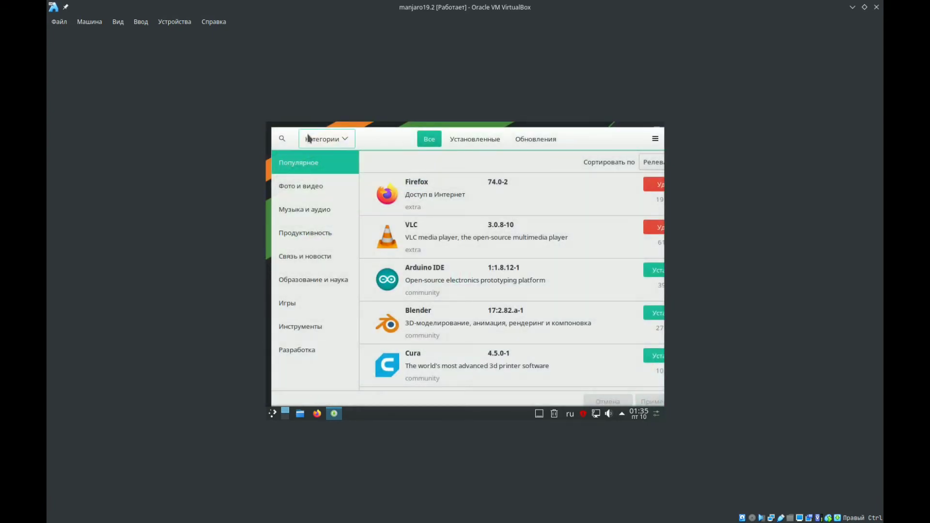
# - Search the software manager for "filezilla" using the English keyboard layout
pyautogui.click(284, 142)
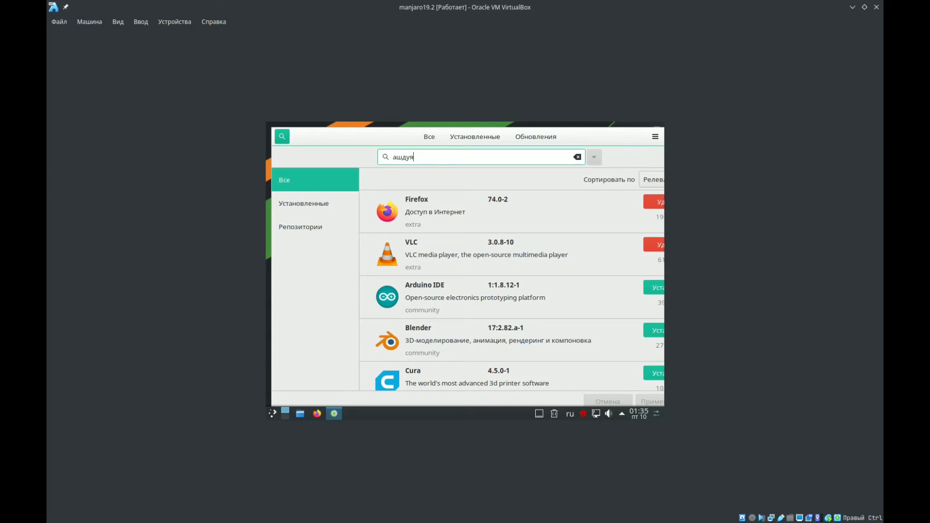
pyautogui.press('BackSpace')
pyautogui.press('BackSpace')
pyautogui.press('BackSpace')
pyautogui.press('BackSpace')
pyautogui.press('BackSpace')
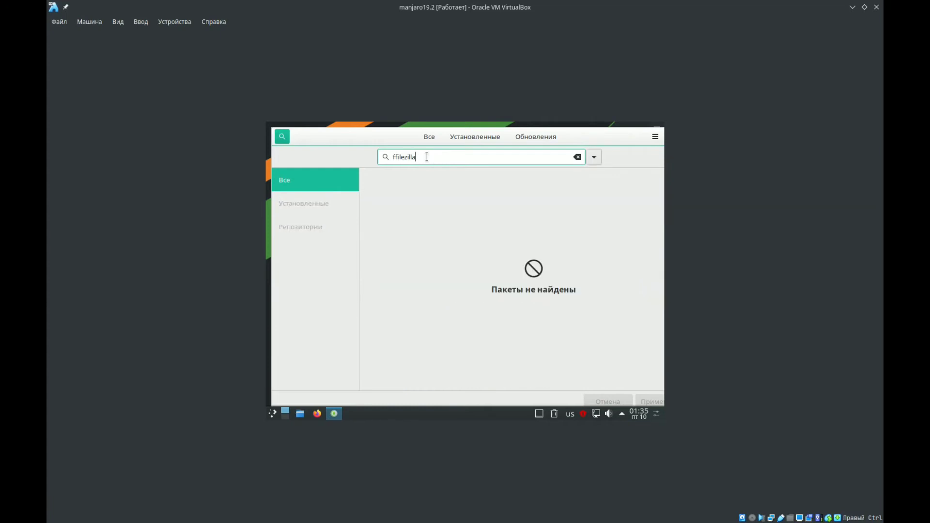
pyautogui.click(397, 156)
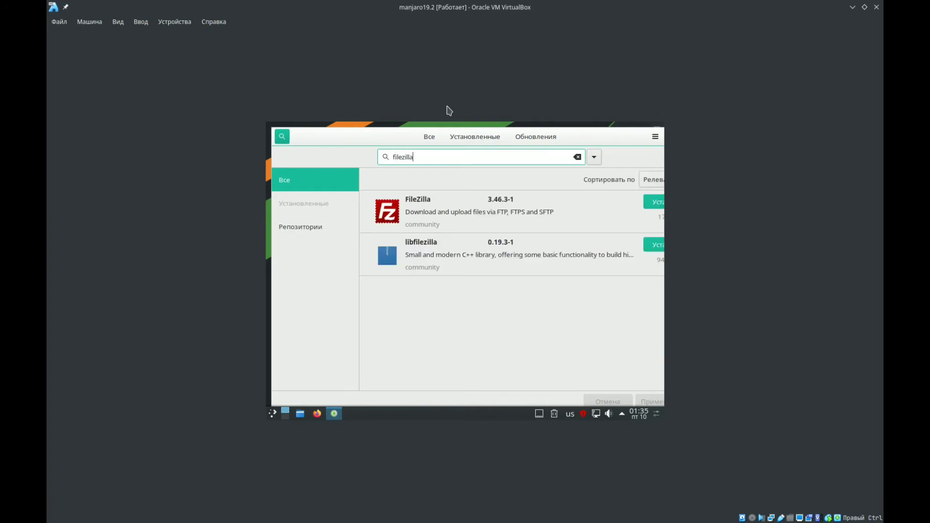
# - Mark the FileZilla 3.46.3-1 package for installation, apply the pending change, and authenticate with the account password
pyautogui.moveTo(603, 141); pyautogui.dragTo(558, 145)
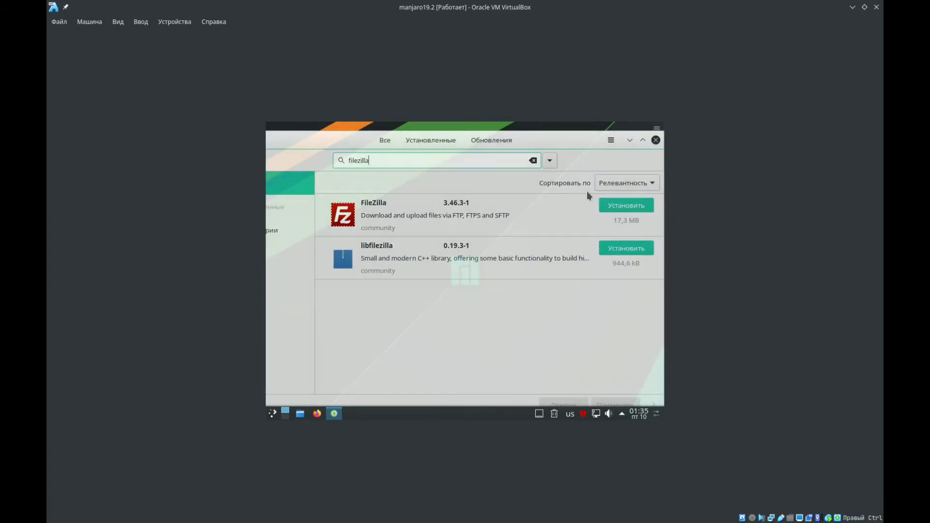
pyautogui.click(627, 206)
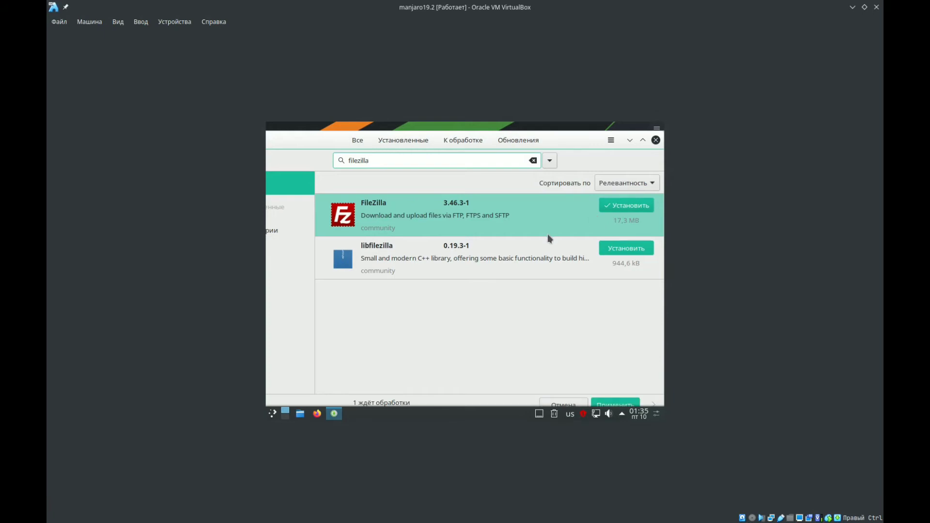
pyautogui.moveTo(557, 140); pyautogui.dragTo(561, 130)
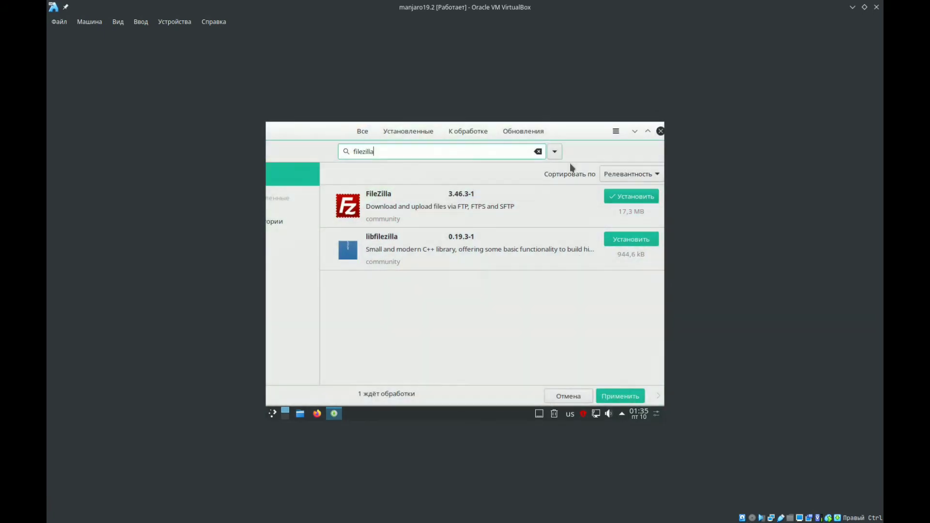
pyautogui.click(608, 397)
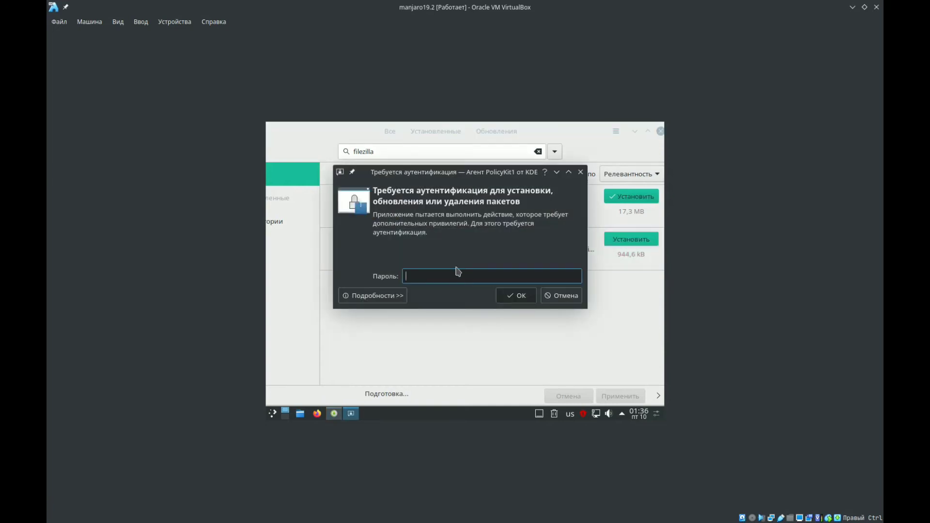
pyautogui.write('•••')
pyautogui.click(505, 294)
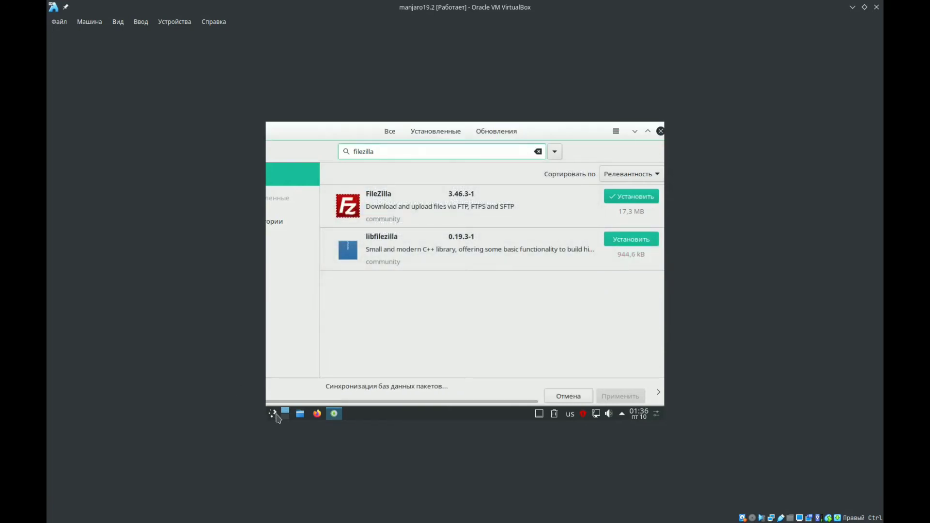
pyautogui.click(276, 415)
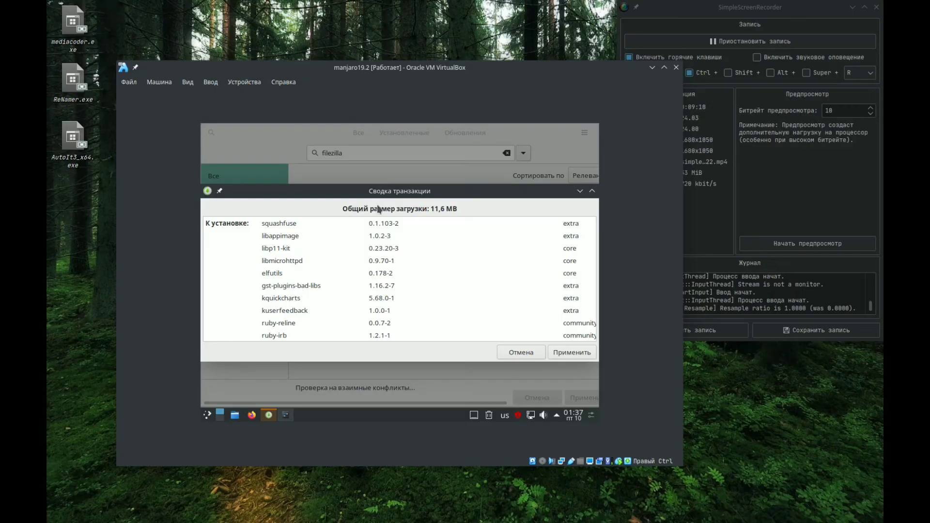
# - Review the packages to install and update in the transaction summary (Сводка транзакции) and apply the transaction
pyautogui.moveTo(391, 196); pyautogui.dragTo(372, 184)
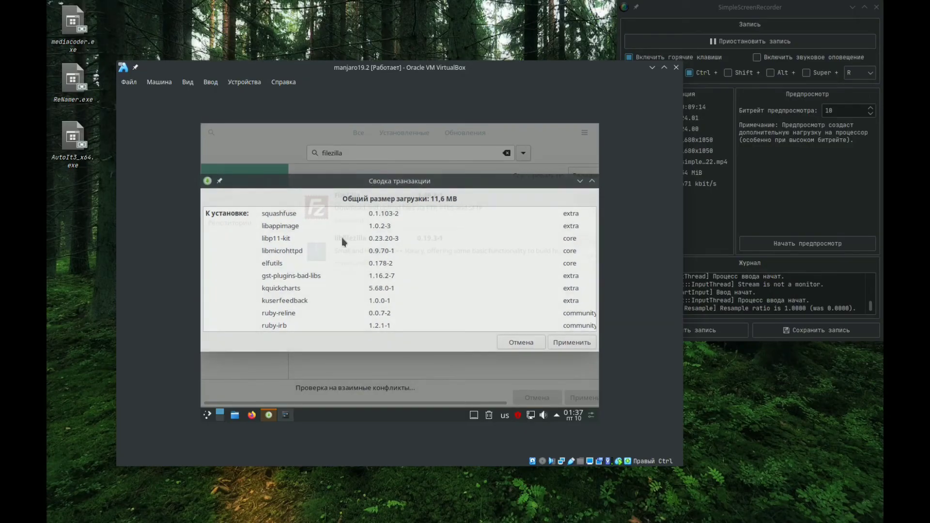
pyautogui.scroll(-5, 309, 286)
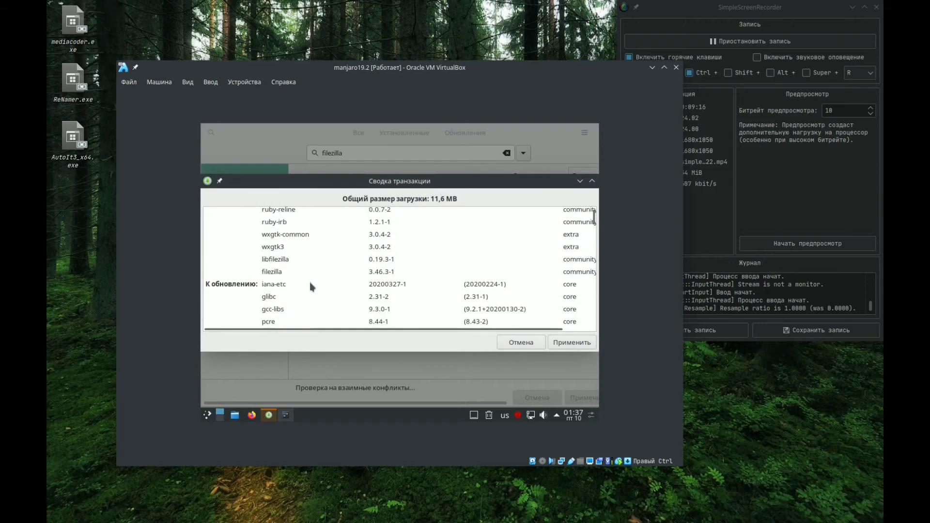
pyautogui.scroll(-5, 544, 243)
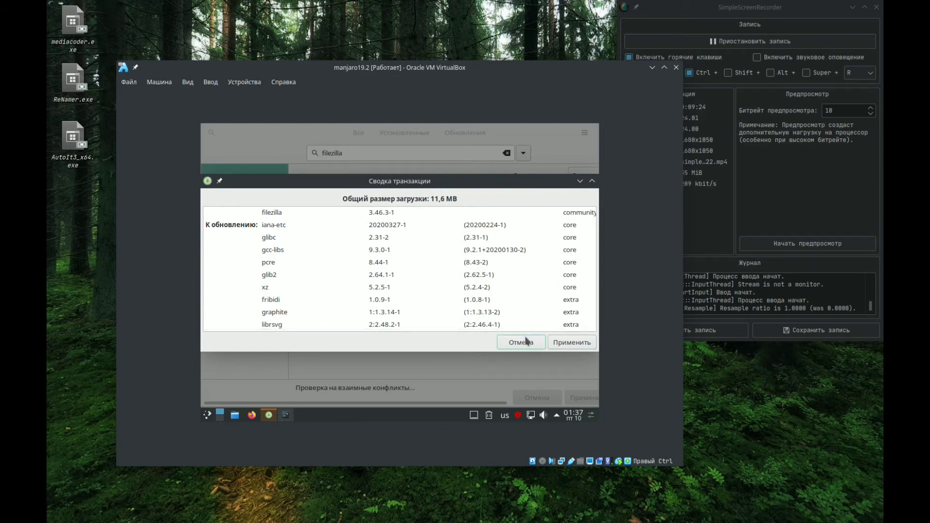
pyautogui.click(580, 344)
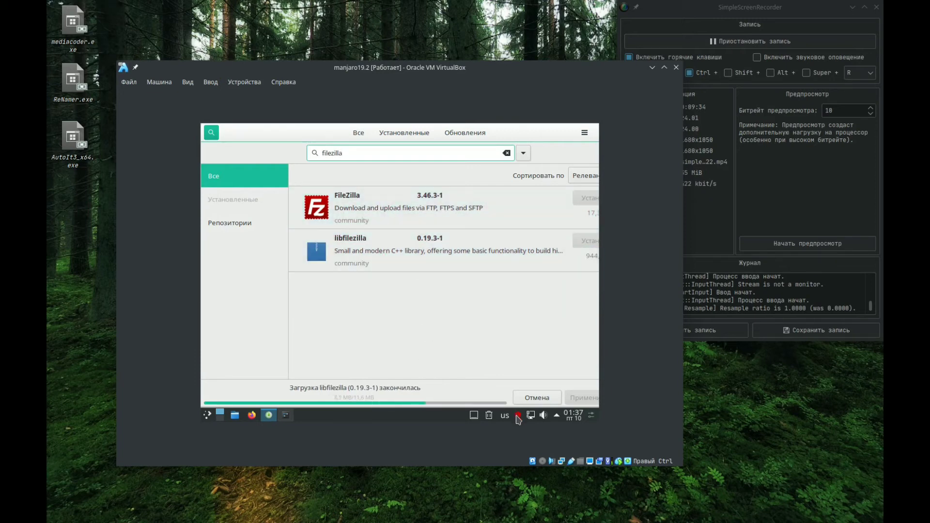
pyautogui.moveTo(516, 416)
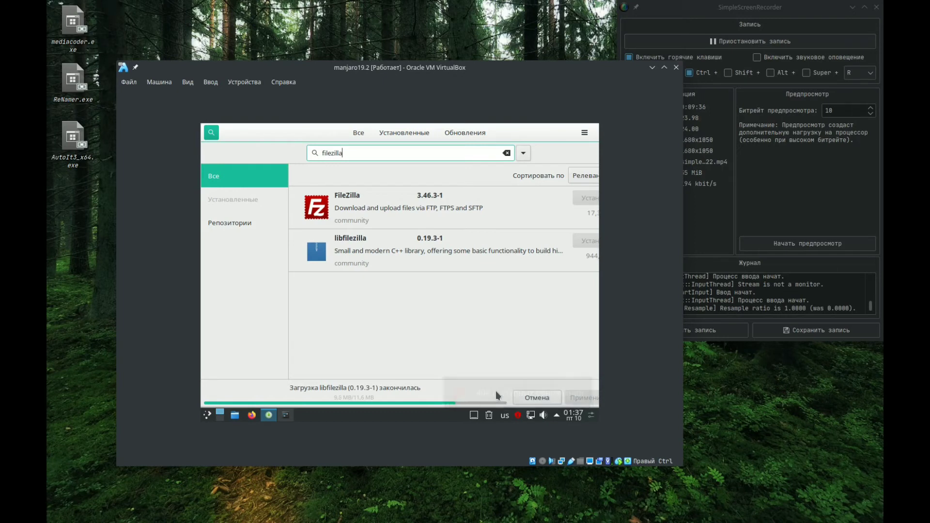
pyautogui.click(311, 515)
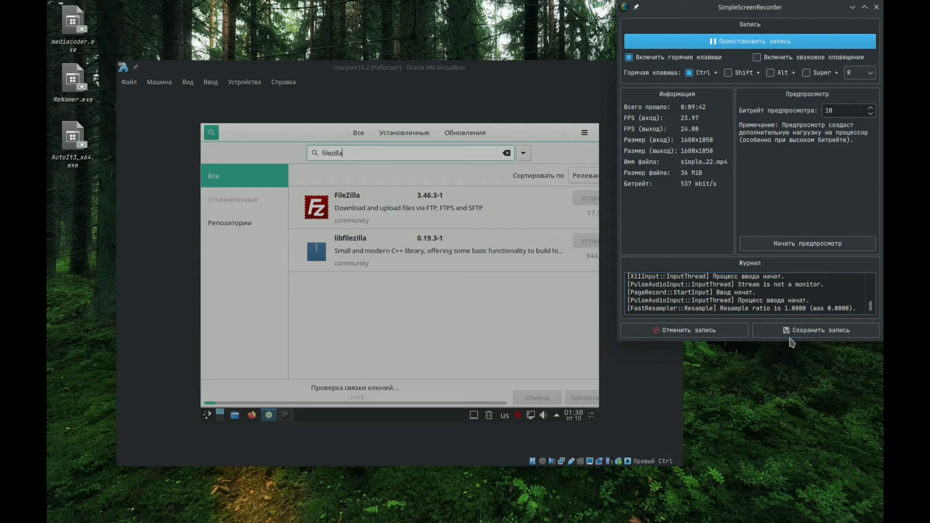
pyautogui.click(790, 334)
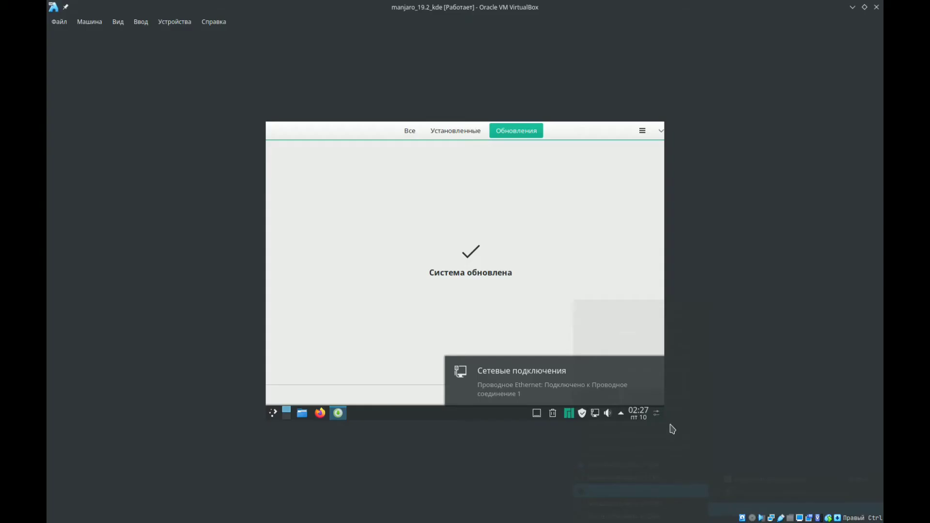
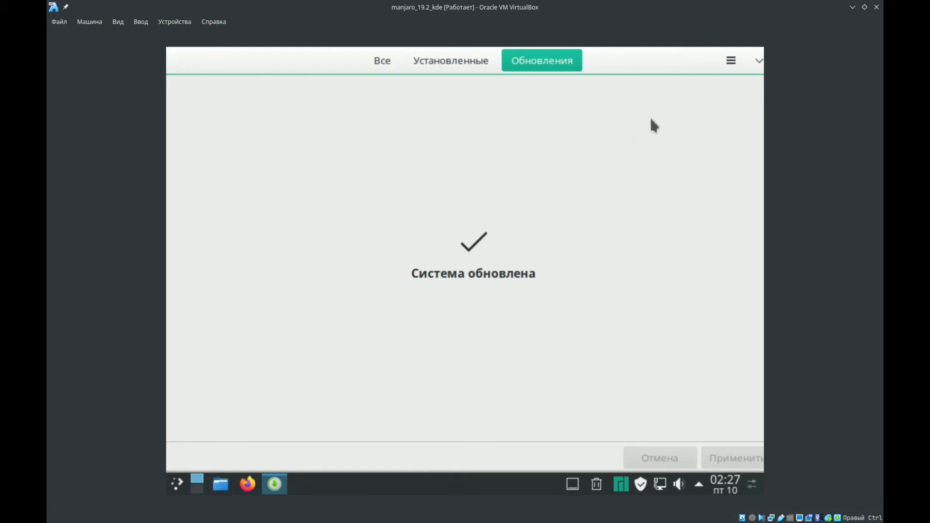
# - Open the software manager's preferences (Настройки) and authenticate with the account password
pyautogui.click(731, 67)
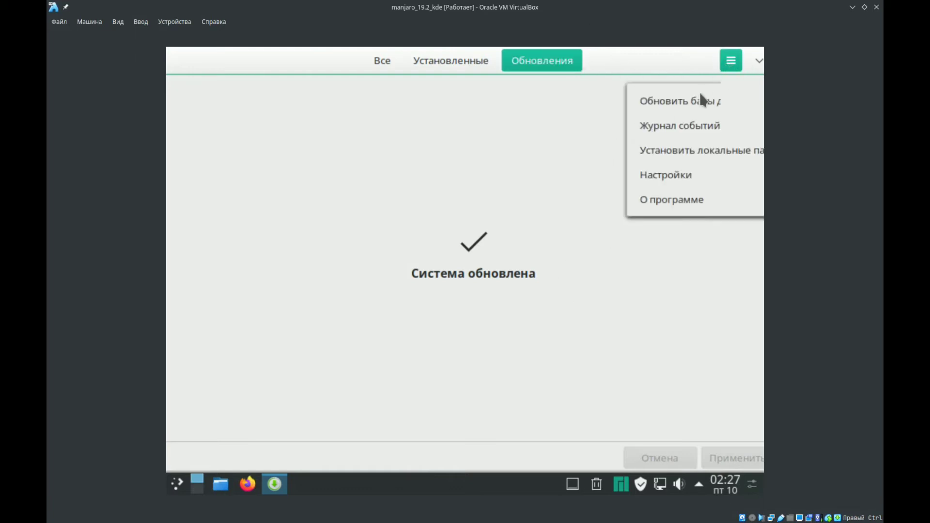
pyautogui.click(668, 177)
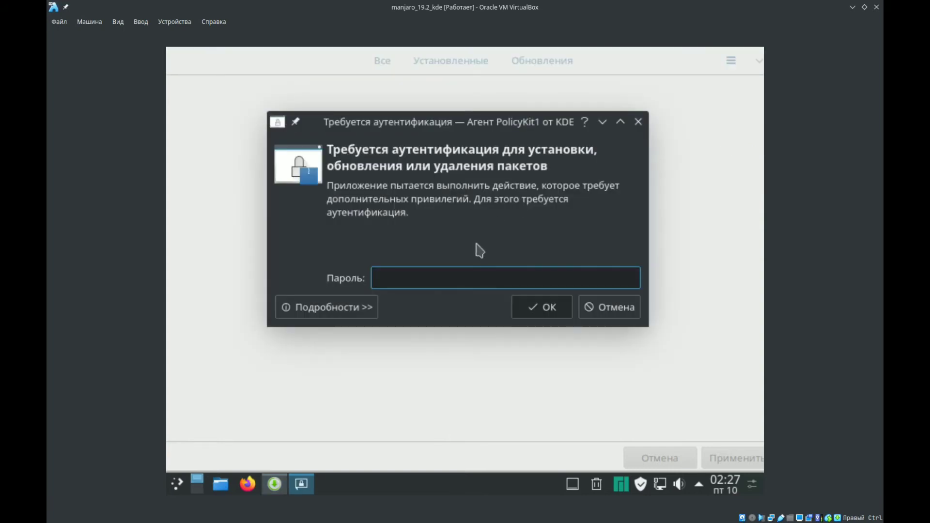
pyautogui.write('123')
pyautogui.press('Return')
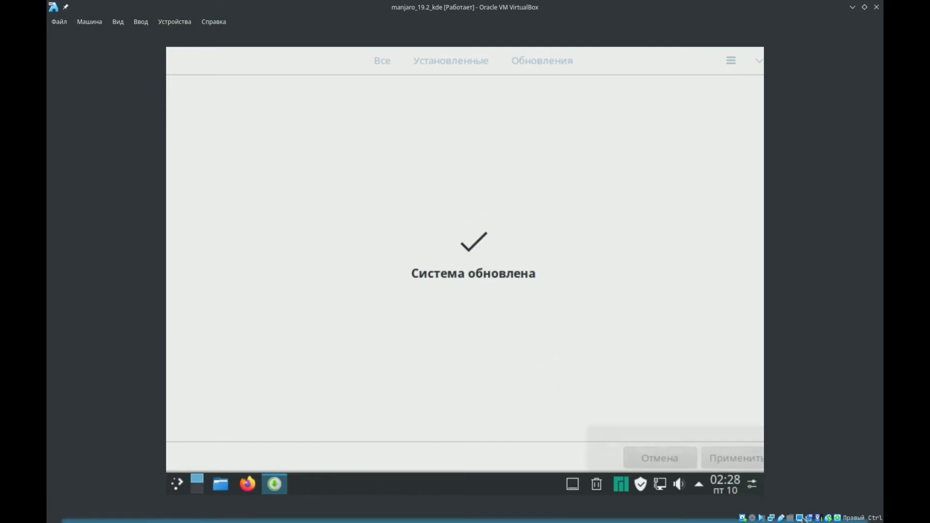
# - Scale the virtual machine's Virtual Screen 1 (Виртуальный экран 1) to 100%
pyautogui.click(801, 518)
pyautogui.moveTo(800, 507)
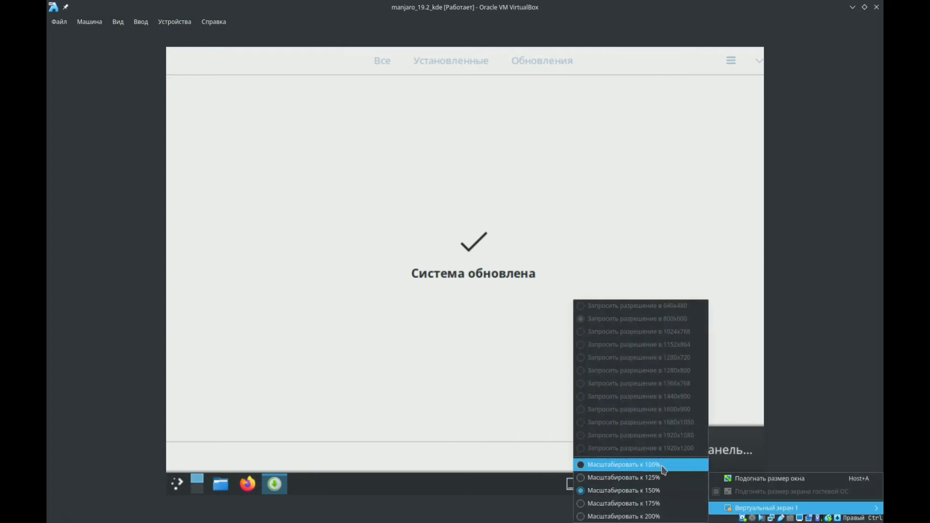
pyautogui.click(624, 465)
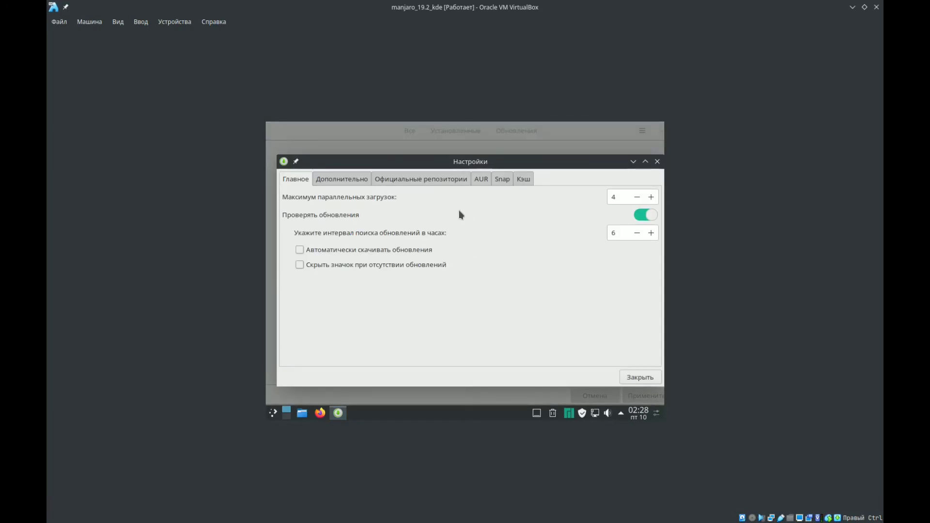
# - Enable AUR support in the software manager's preferences and turn on checking for updates from AUR
pyautogui.click(385, 250)
pyautogui.click(352, 178)
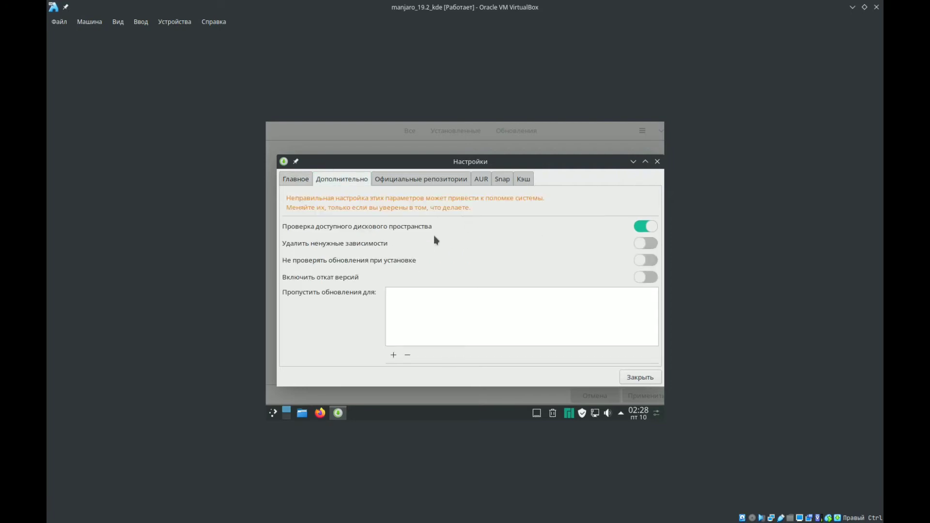
pyautogui.click(410, 180)
pyautogui.click(480, 181)
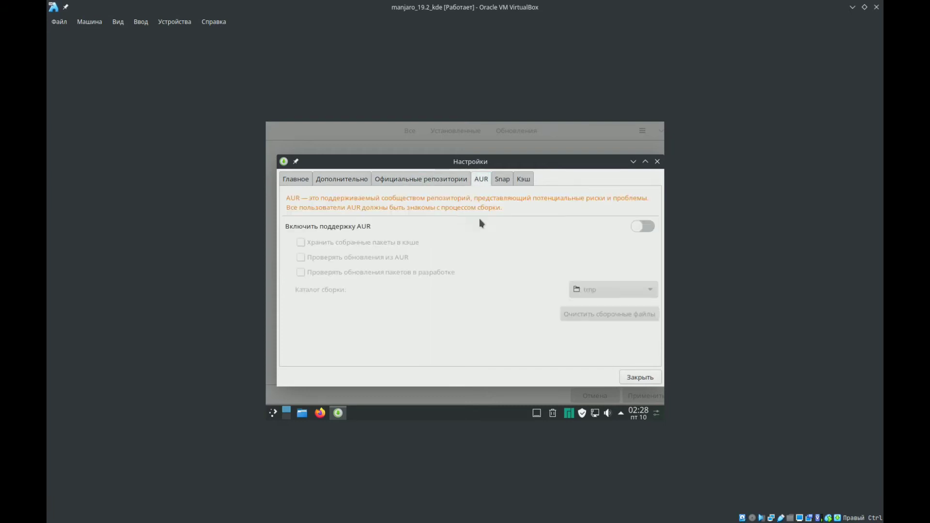
pyautogui.click(639, 227)
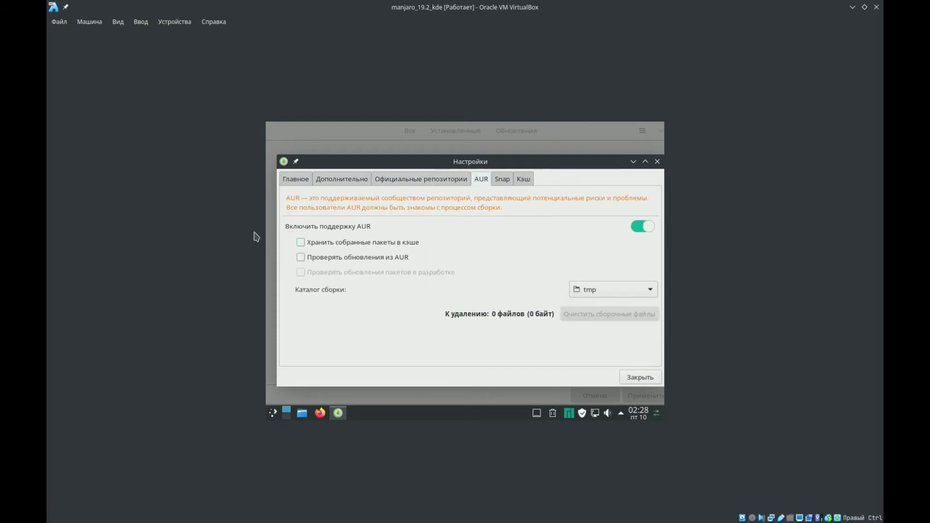
pyautogui.click(383, 262)
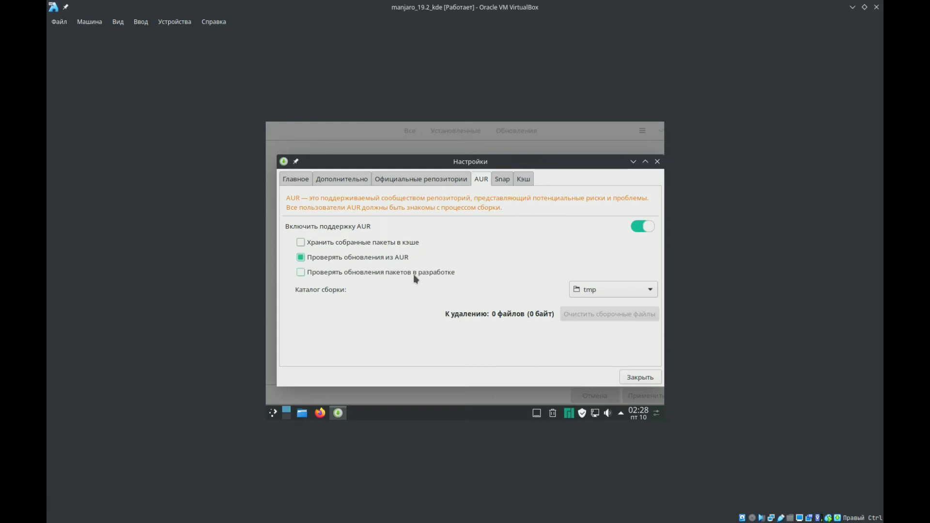
# - Review the Snap support and package cache settings, and close the preferences
pyautogui.click(503, 178)
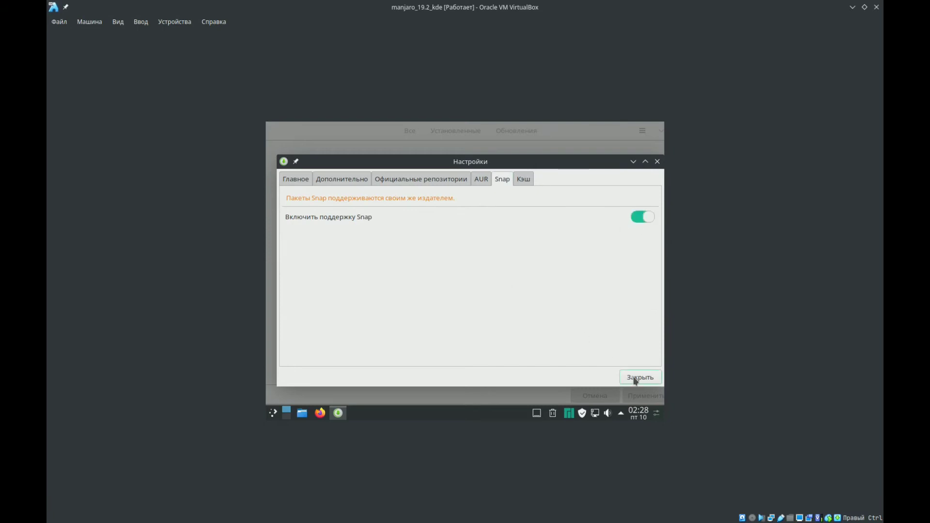
pyautogui.click(524, 179)
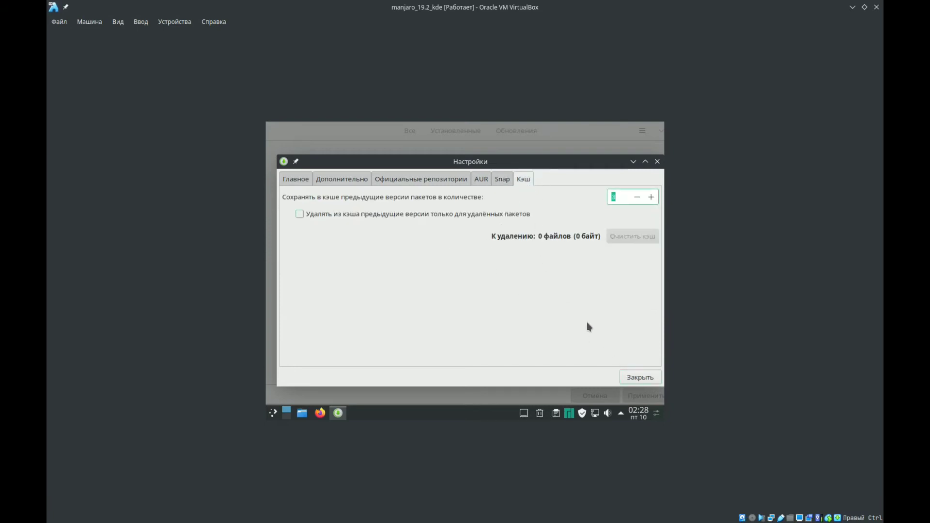
pyautogui.click(640, 377)
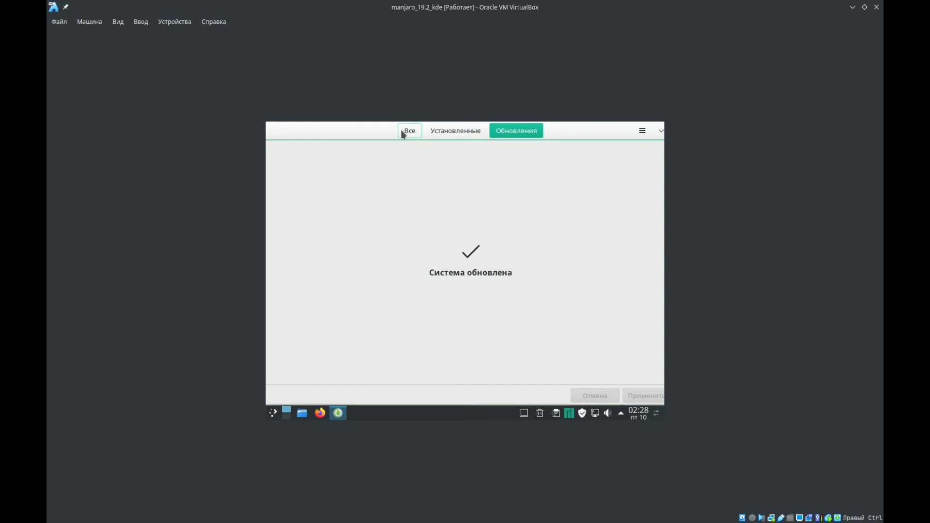
# - Search all packages in the software manager for "filezilla"
pyautogui.click(402, 131)
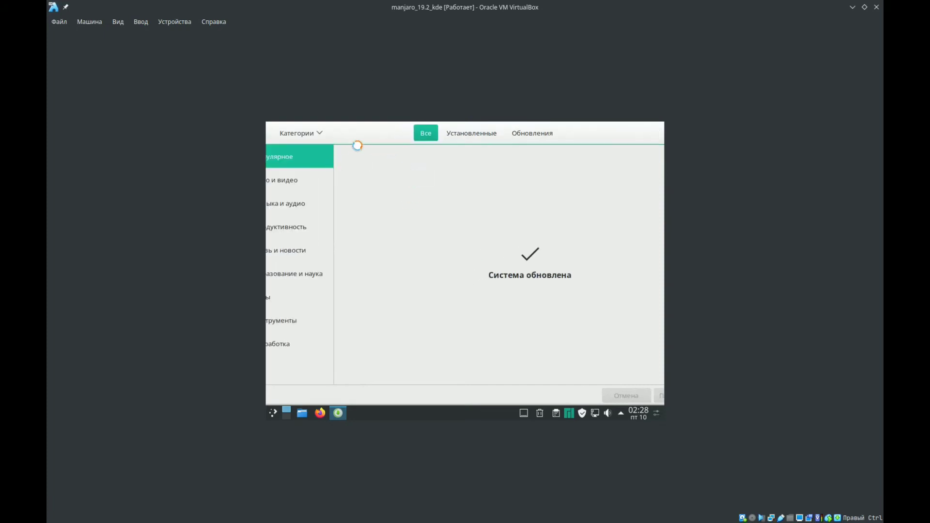
pyautogui.moveTo(380, 139)
pyautogui.mouseDown()
pyautogui.moveTo(415, 137)
pyautogui.moveTo(394, 139)
pyautogui.moveTo(391, 151)
pyautogui.mouseUp()
pyautogui.click(298, 154)
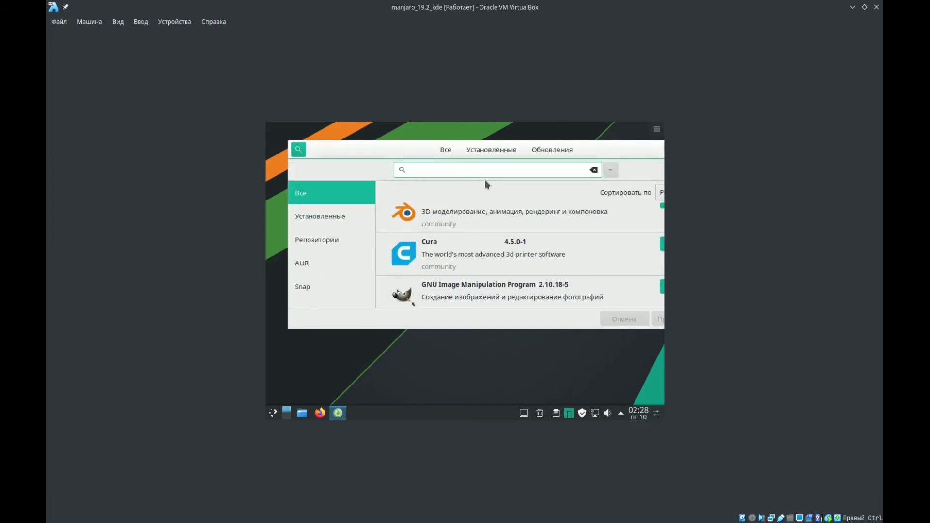
pyautogui.write('filezilla')
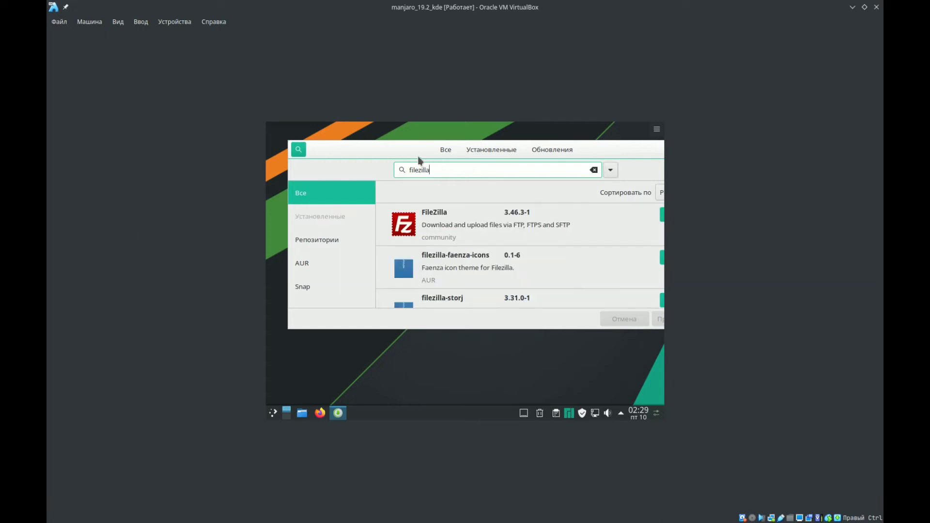
# - Mark the FileZilla 3.46.3-1 package from the community repository for installation and apply the transaction
pyautogui.moveTo(418, 156); pyautogui.dragTo(319, 169)
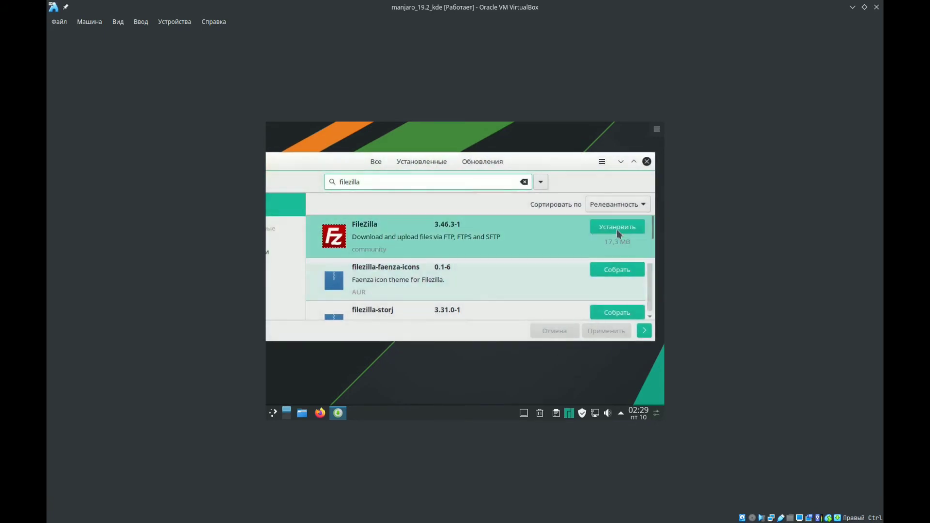
pyautogui.click(616, 230)
pyautogui.click(604, 332)
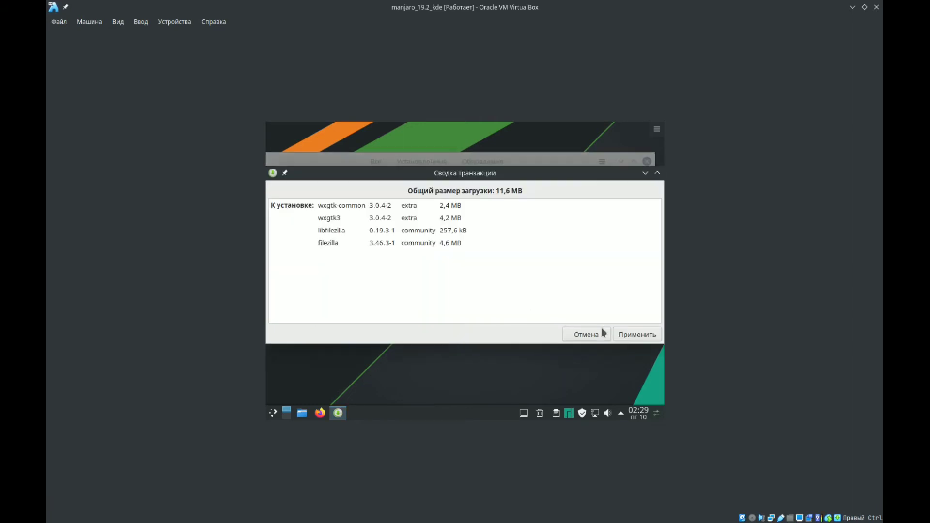
pyautogui.click(634, 335)
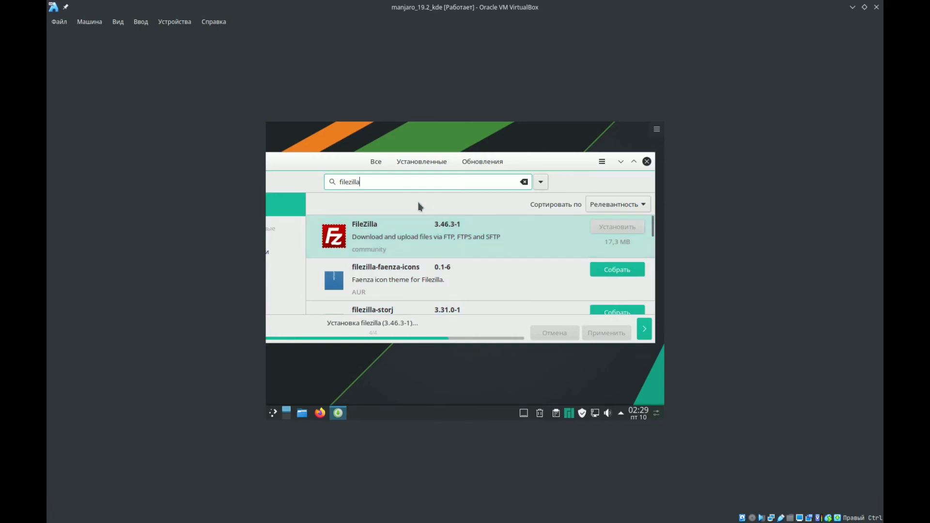
# - Move the software manager window so its category list shows, and look up "filezilla" in the application launcher
pyautogui.moveTo(326, 162); pyautogui.dragTo(420, 156)
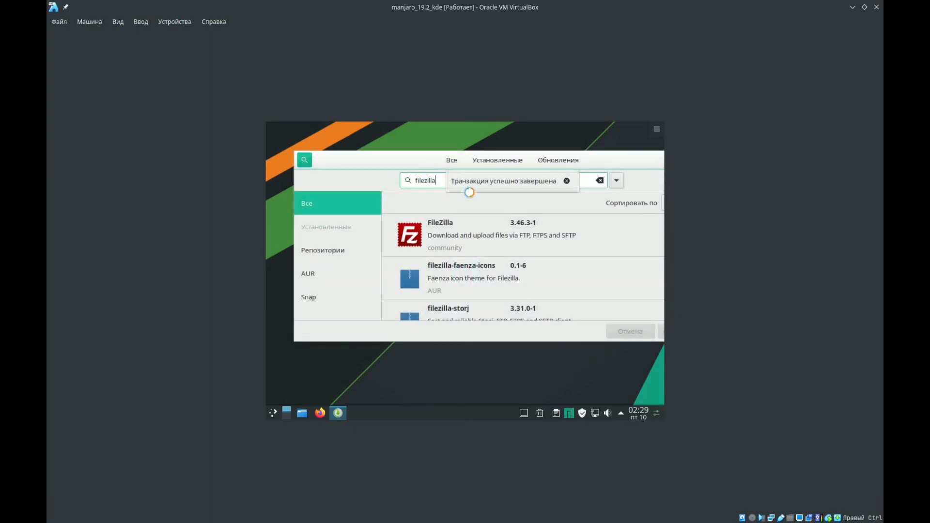
pyautogui.moveTo(398, 164); pyautogui.dragTo(427, 172)
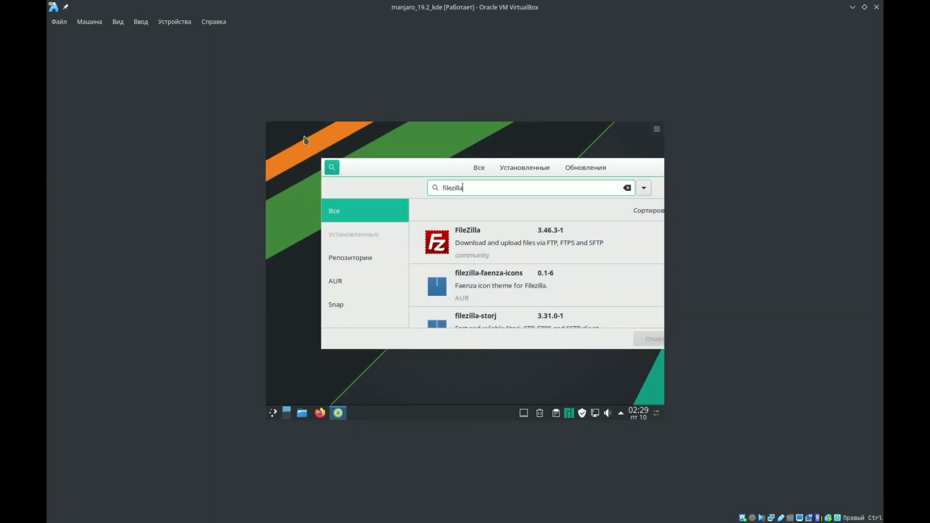
pyautogui.moveTo(304, 136); pyautogui.dragTo(267, 179)
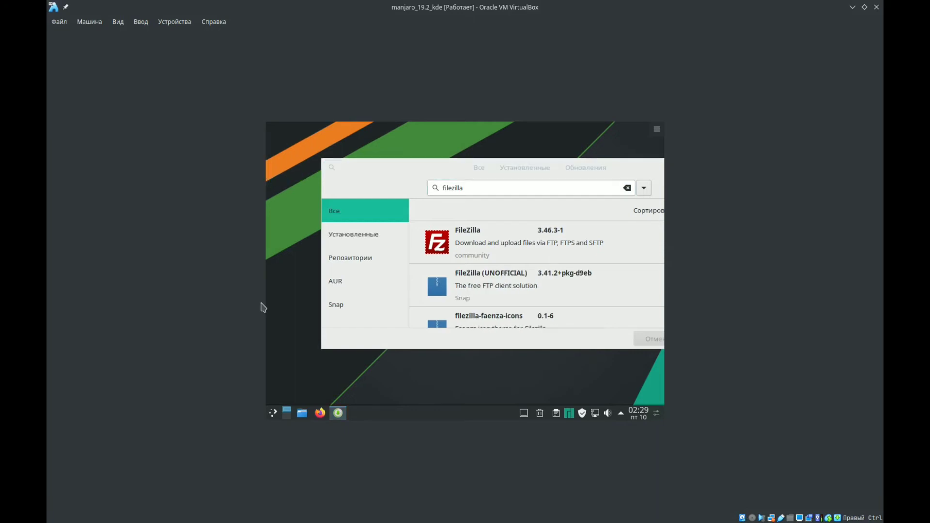
pyautogui.click(274, 413)
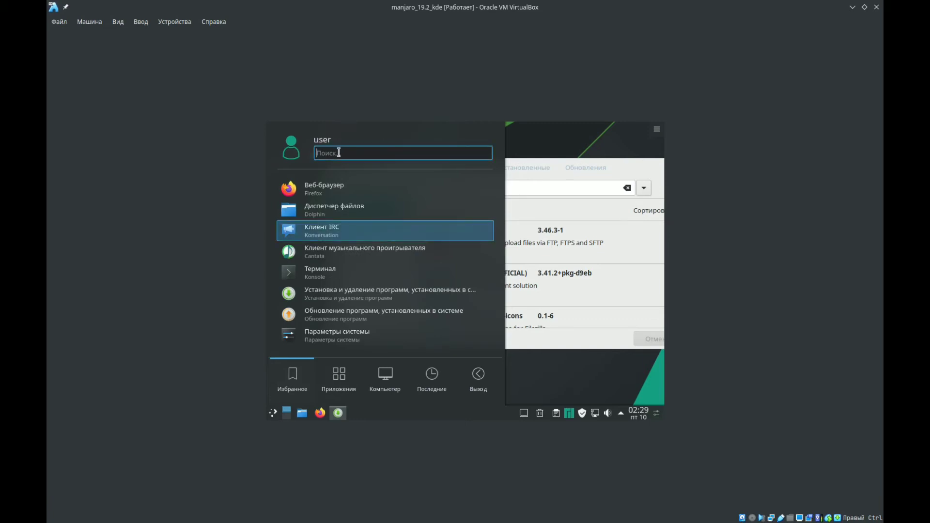
pyautogui.write('filezill')
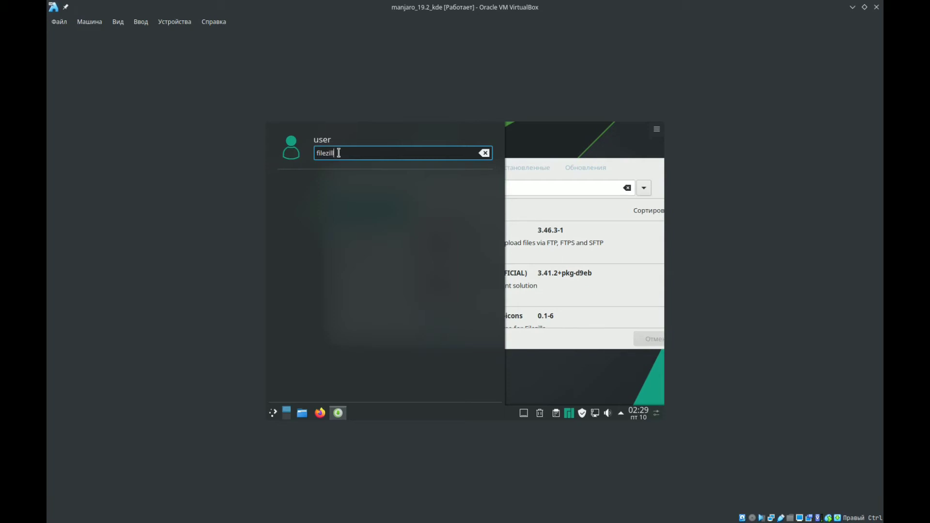
pyautogui.click(555, 212)
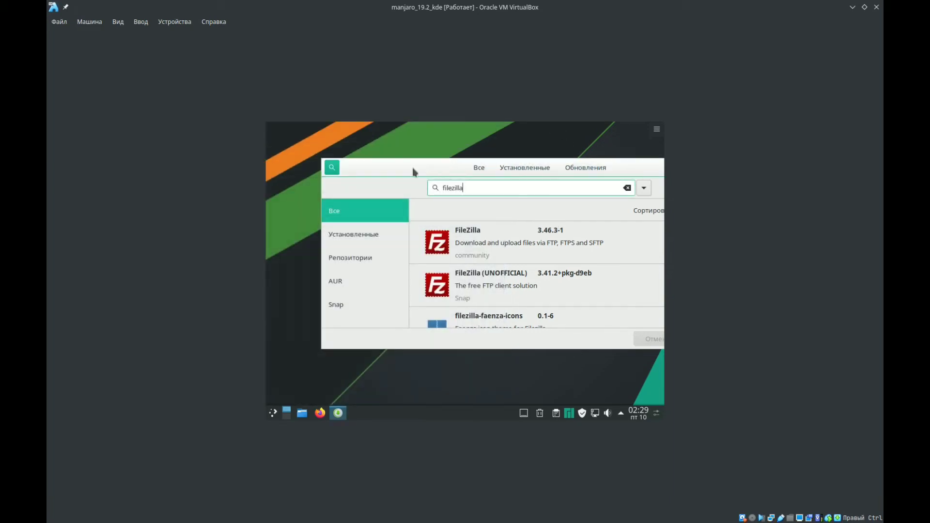
# - Launch FileZilla from its package details, dismiss the welcome dialog, and pin the program to the task panel
pyautogui.moveTo(429, 166); pyautogui.dragTo(353, 163)
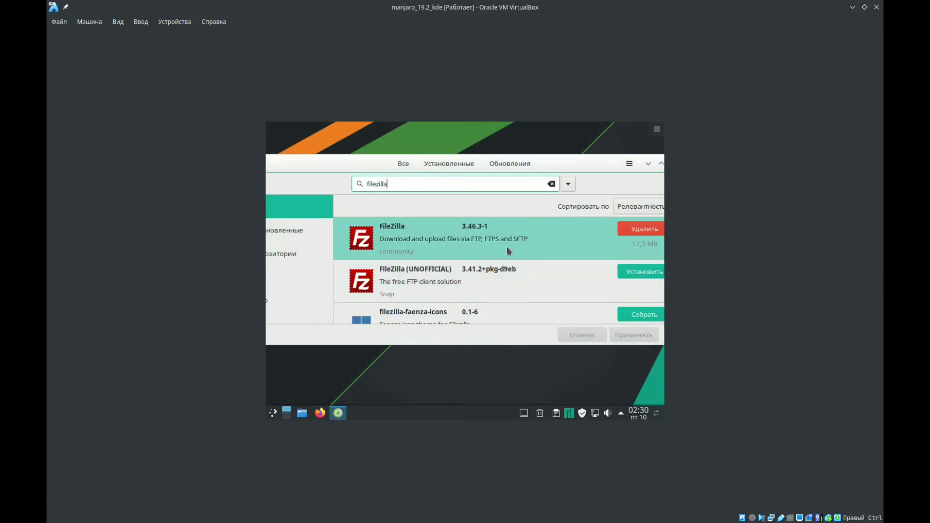
pyautogui.click(452, 243)
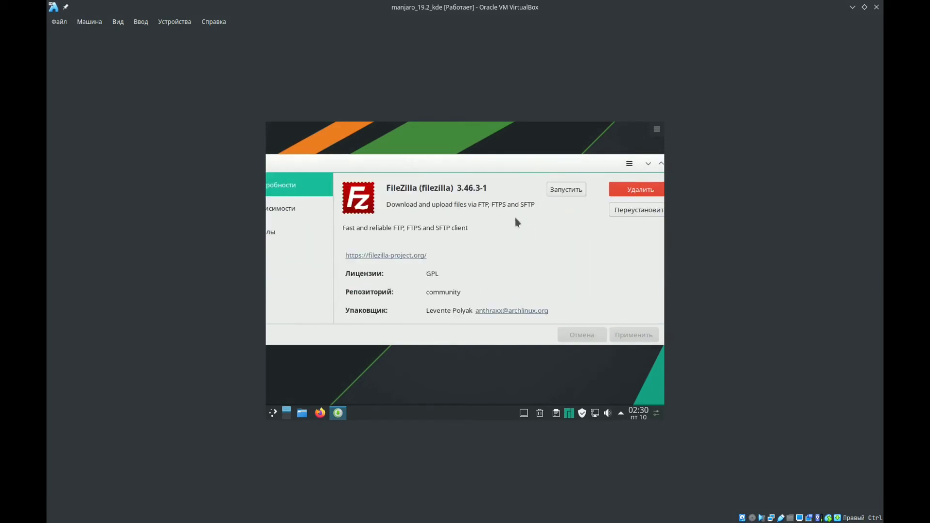
pyautogui.click(556, 192)
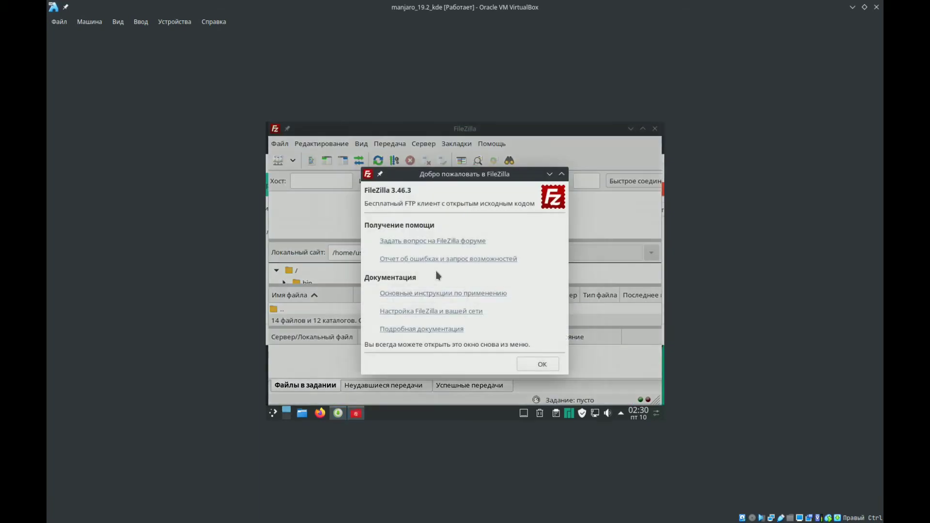
pyautogui.click(533, 366)
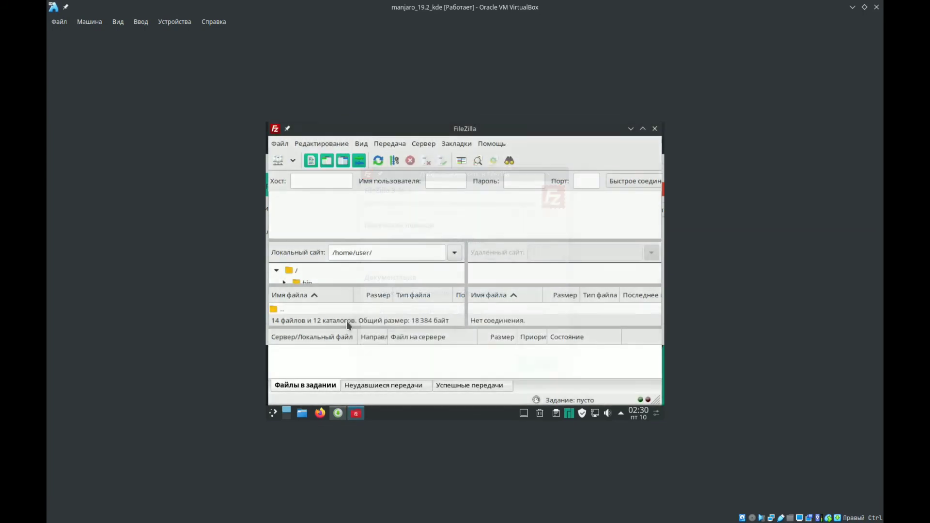
pyautogui.rightClick(360, 415)
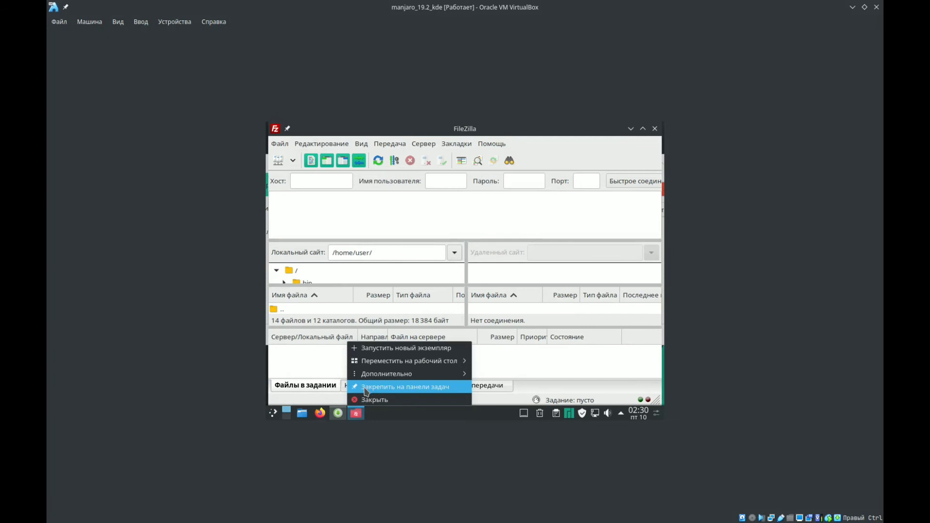
pyautogui.click(381, 387)
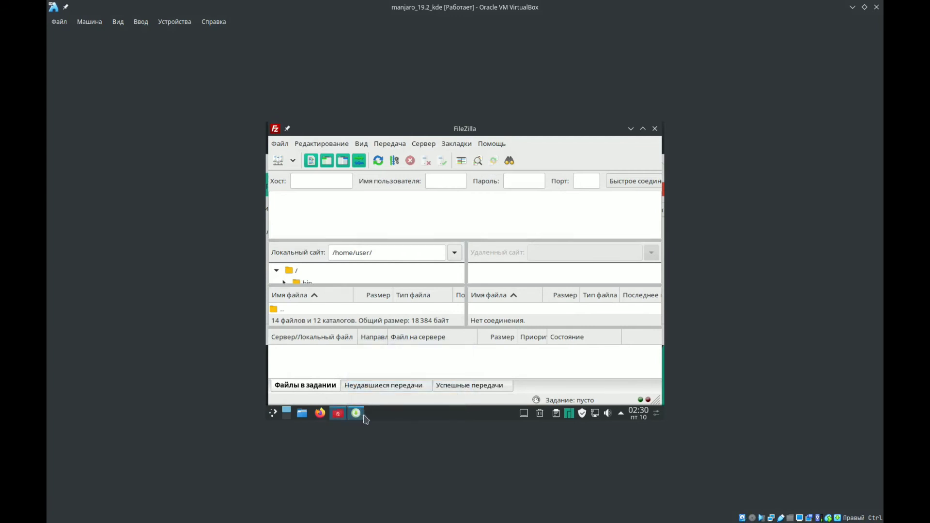
# - View FileZilla's Site Manager (Менеджер Сайтов), and close both the dialog and FileZilla
pyautogui.click(280, 144)
pyautogui.click(299, 161)
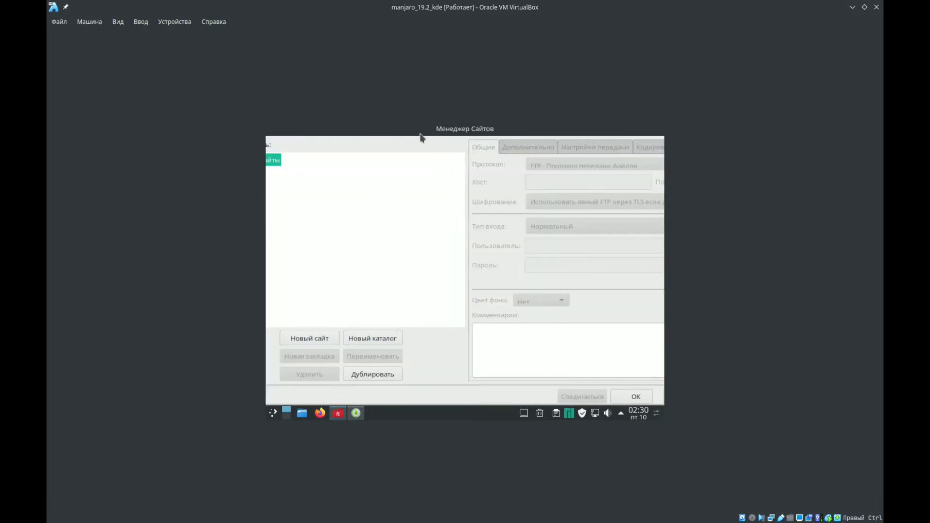
pyautogui.moveTo(421, 138); pyautogui.dragTo(437, 170)
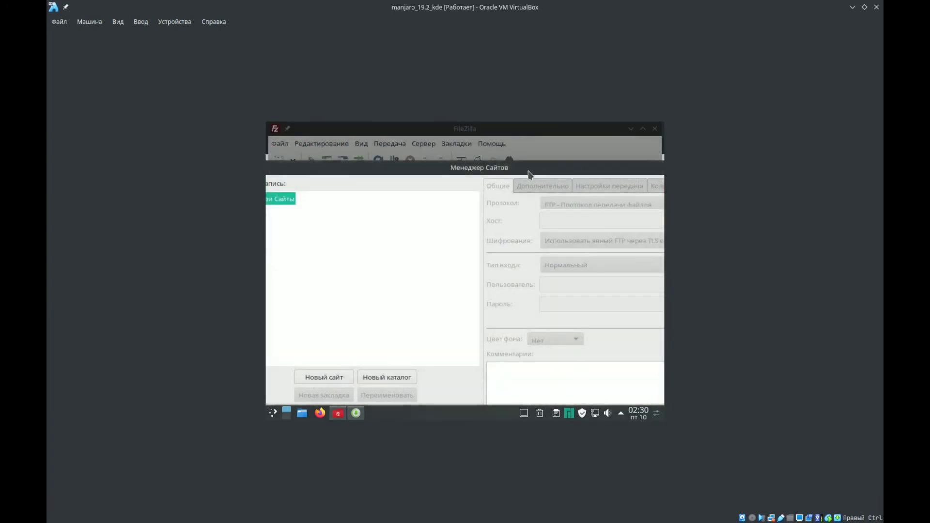
pyautogui.click(572, 169)
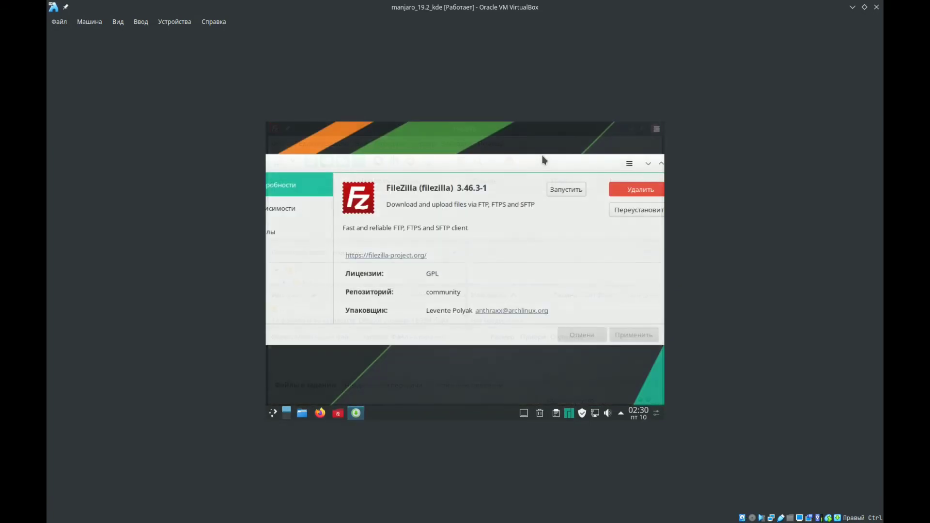
# - Return to the software manager's search results, look up FileZilla in the application launcher, and close the launcher
pyautogui.moveTo(427, 162); pyautogui.dragTo(502, 163)
pyautogui.click(334, 165)
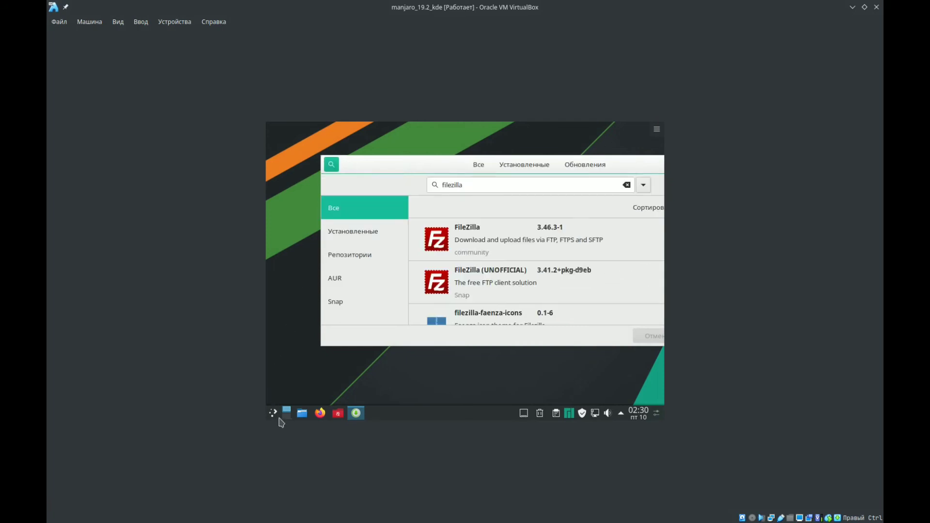
pyautogui.press('super')
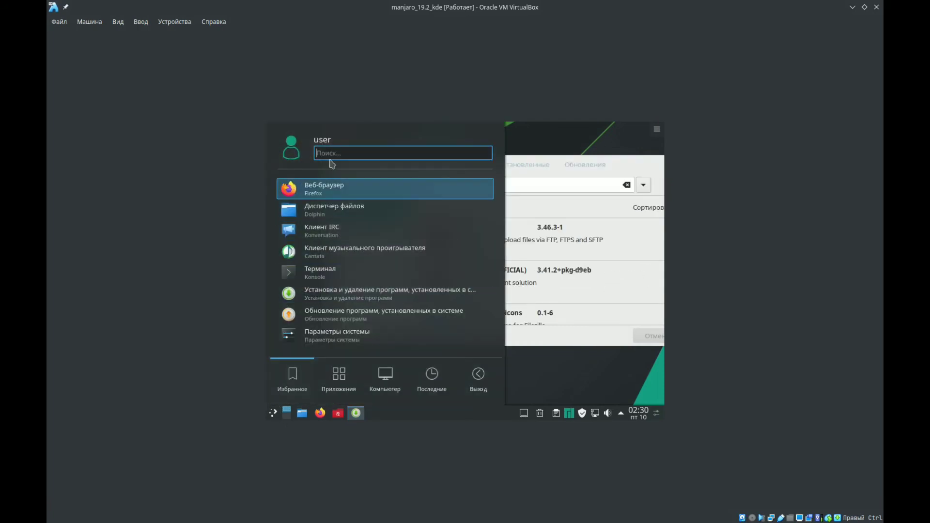
pyautogui.write('filezill')
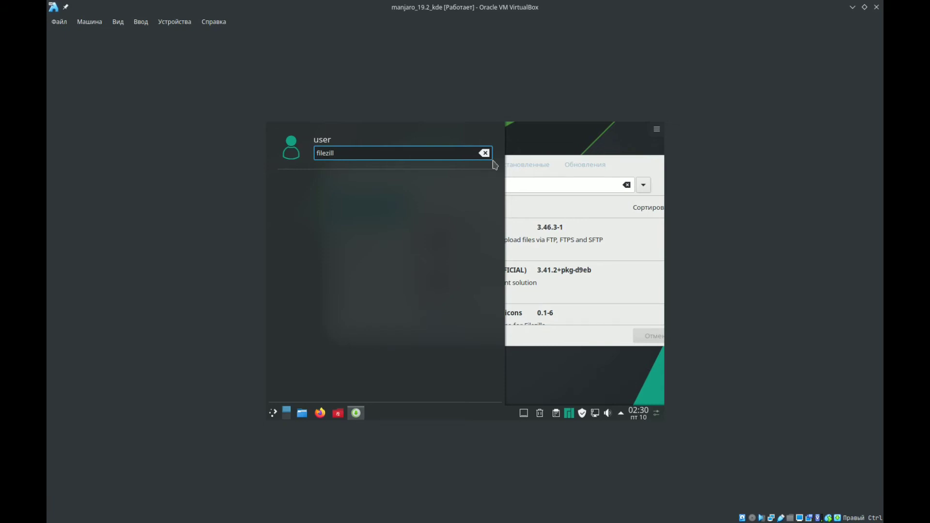
pyautogui.click(532, 144)
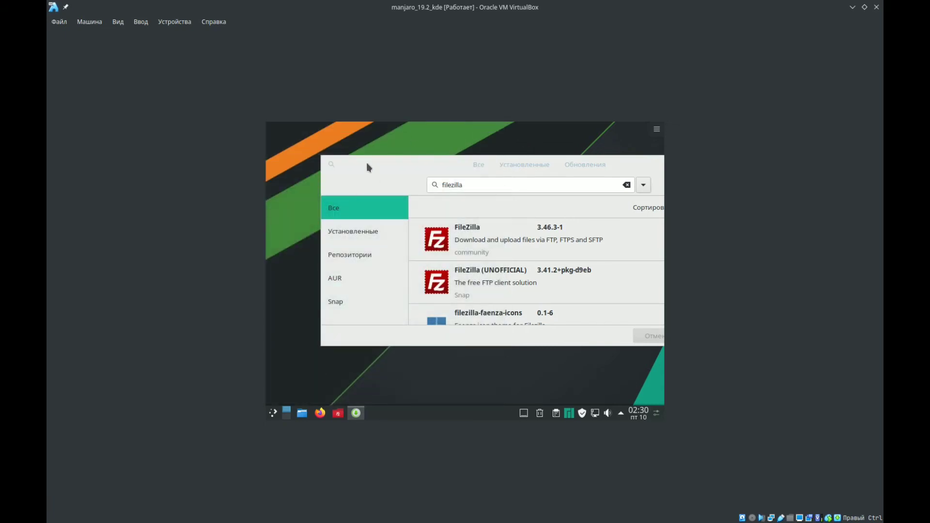
# - Search the software manager for "opera" and view the details of the Opera 67.0.3575.115-1 package from the community repository
pyautogui.moveTo(368, 165); pyautogui.dragTo(350, 170)
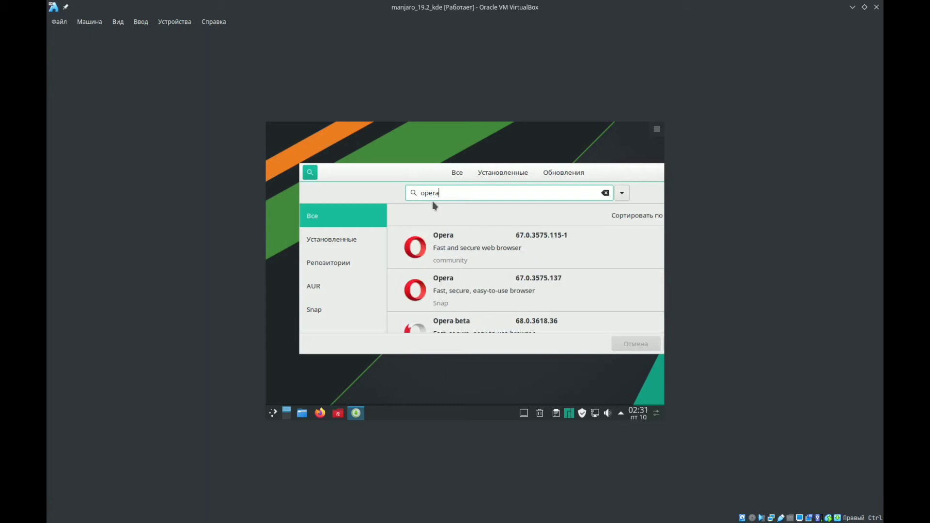
pyautogui.moveTo(419, 176); pyautogui.dragTo(346, 147)
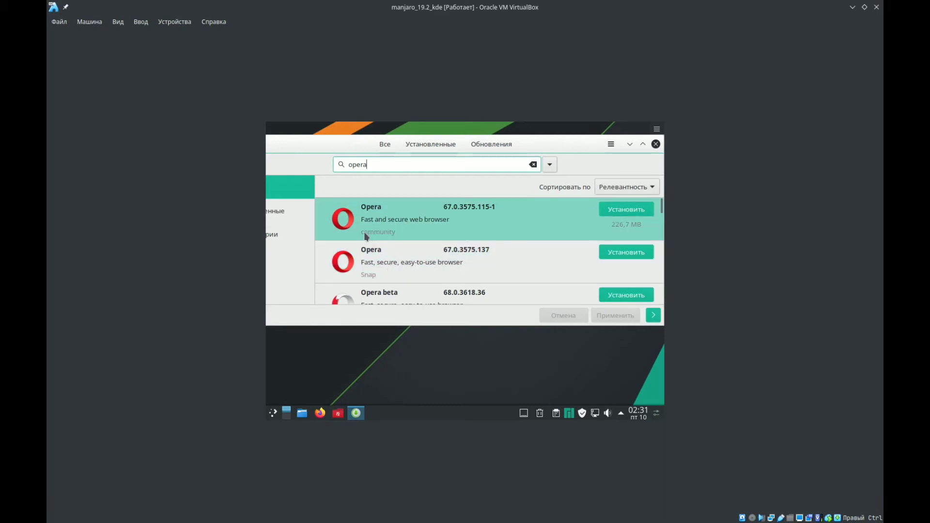
pyautogui.click(385, 232)
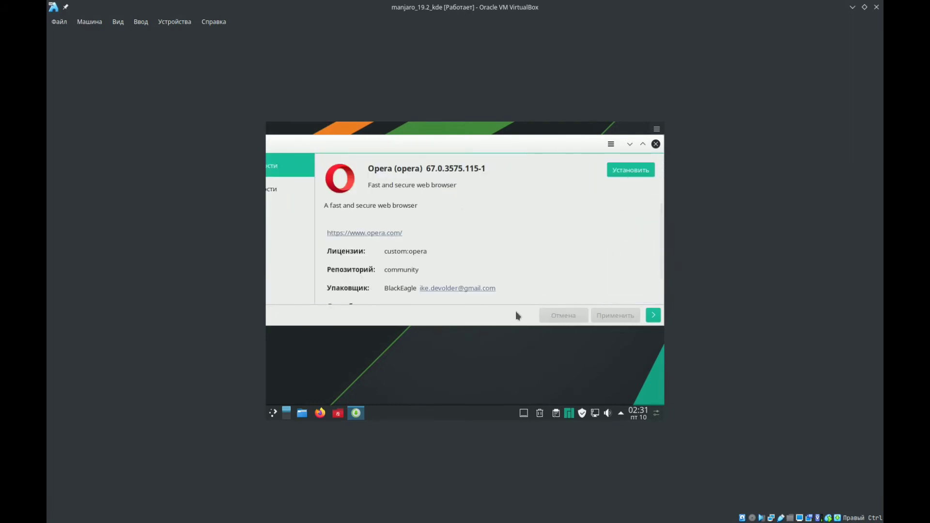
# - Install Opera 67.0.3575.115-1 with the optional dependency opera-ffmpeg-codecs, and launch it from its package details
pyautogui.click(620, 172)
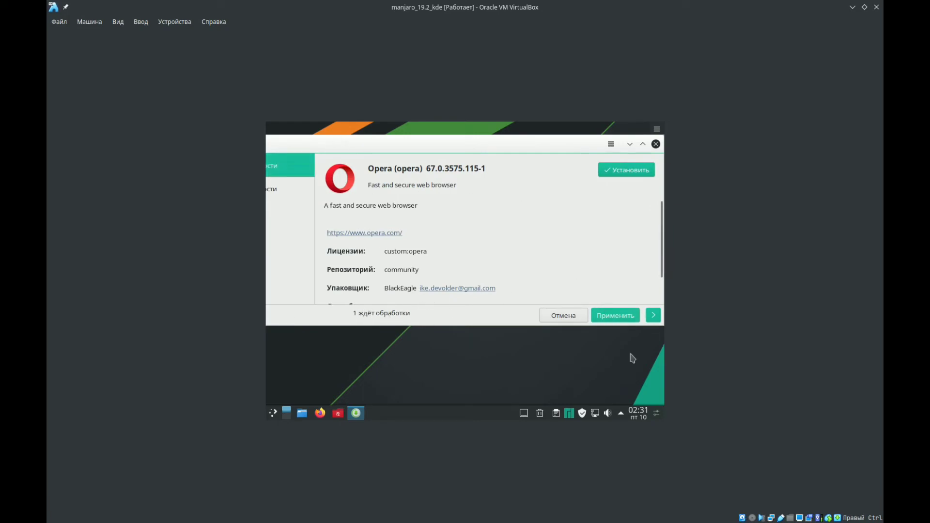
pyautogui.click(556, 319)
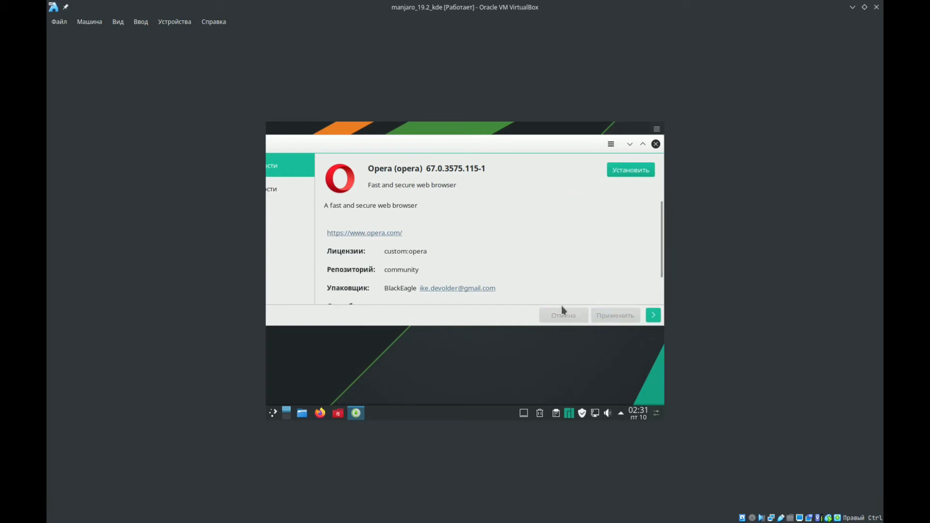
pyautogui.click(615, 173)
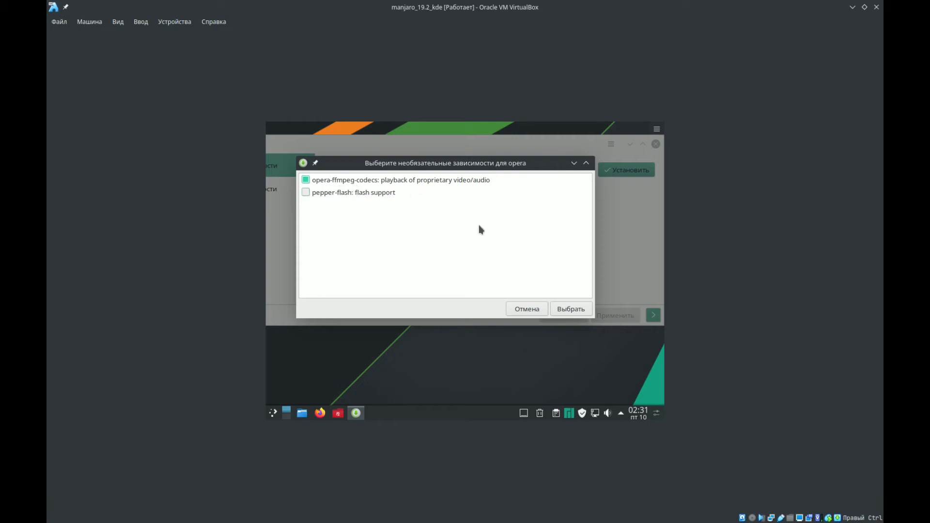
pyautogui.click(566, 310)
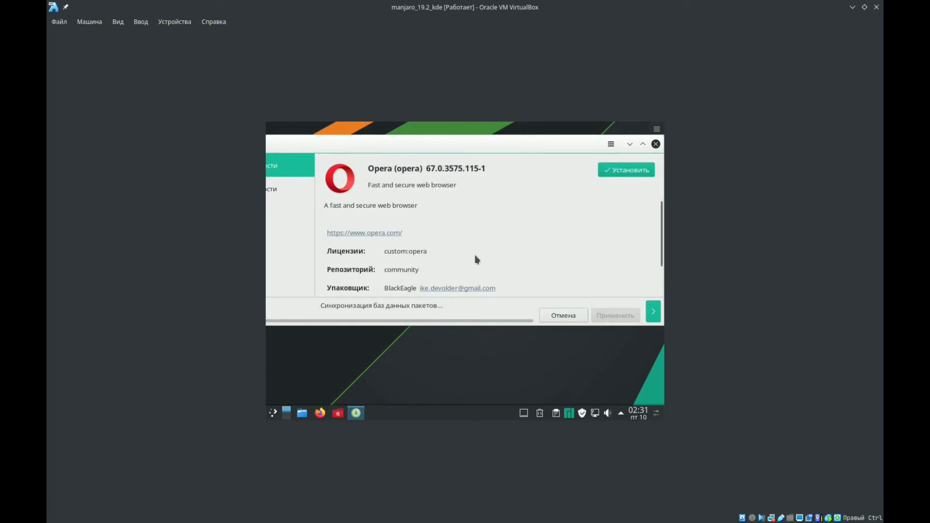
pyautogui.click(638, 317)
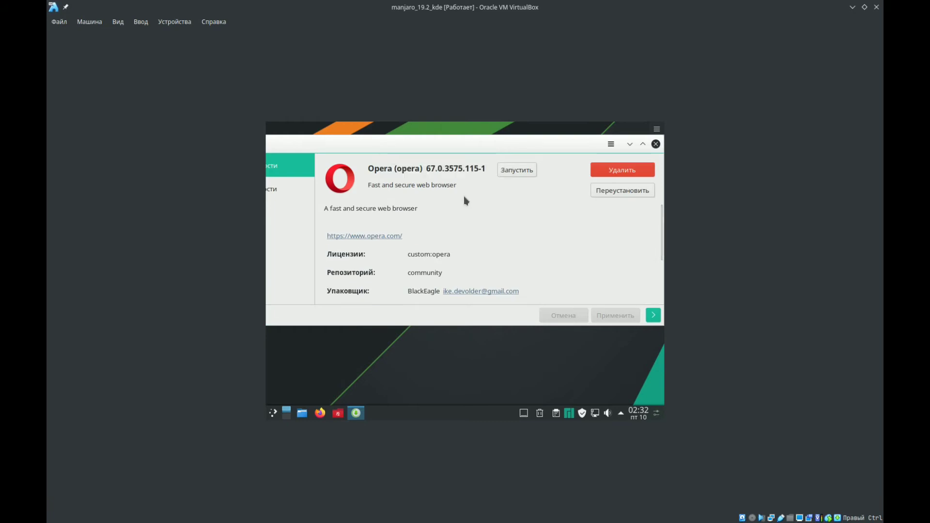
pyautogui.click(515, 173)
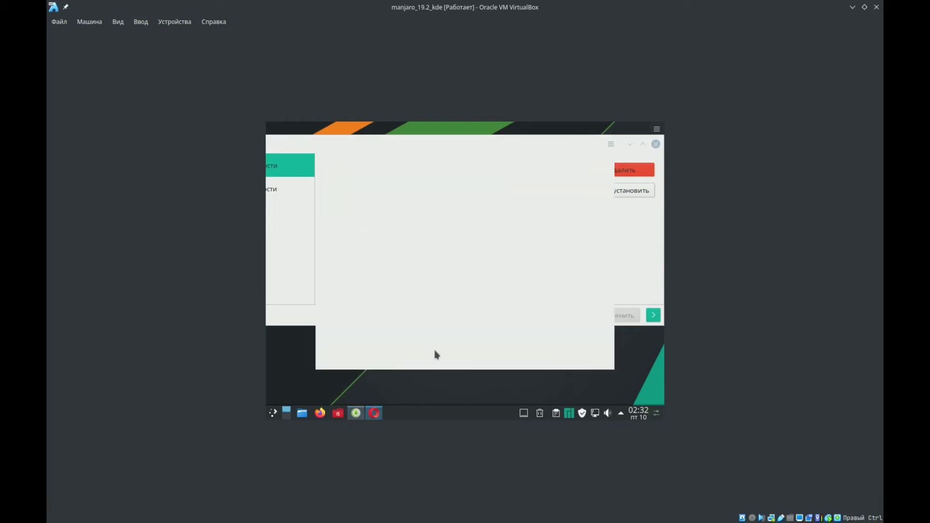
# - Add FileZilla from the Интернет applications to the launcher favourites and move it to the first place in the list
pyautogui.click(272, 416)
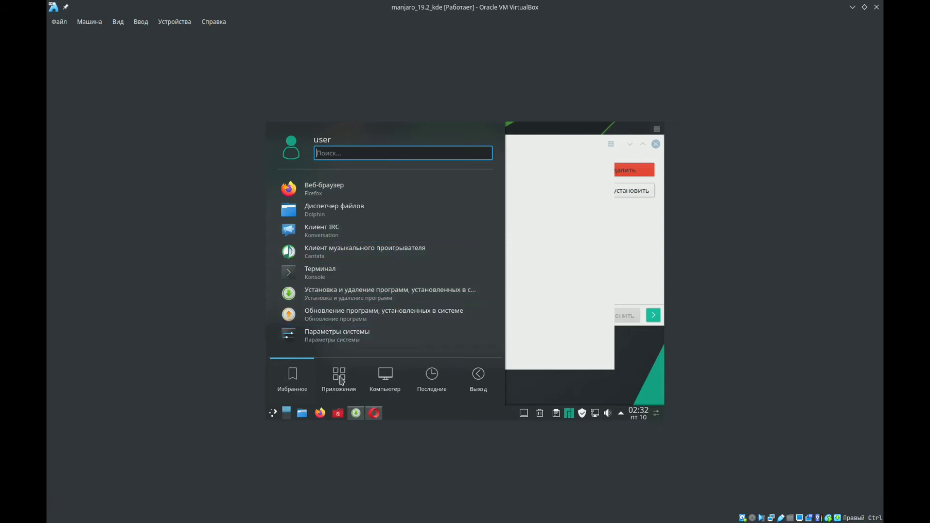
pyautogui.click(340, 380)
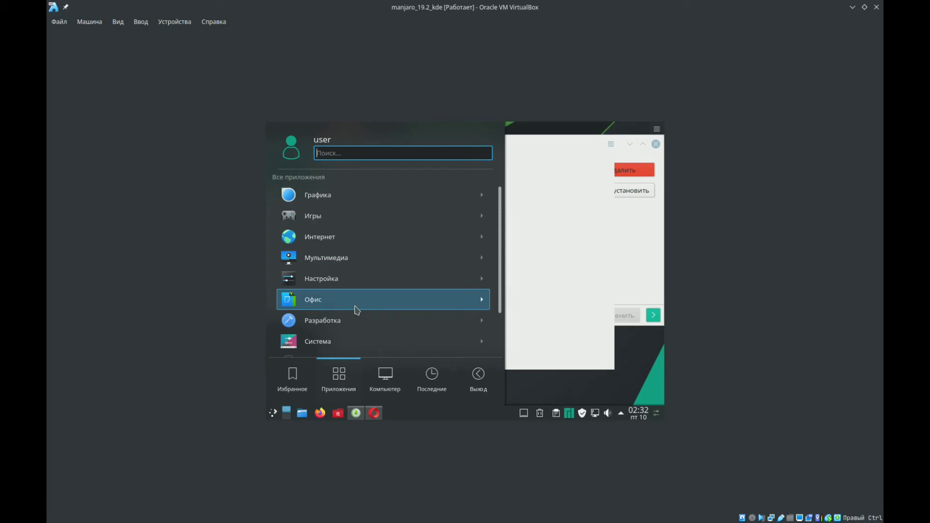
pyautogui.click(347, 244)
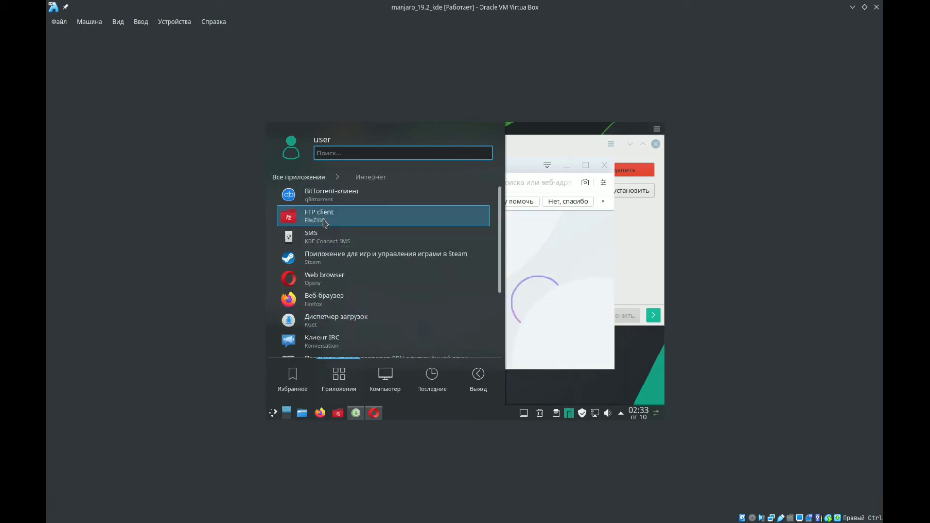
pyautogui.rightClick(324, 222)
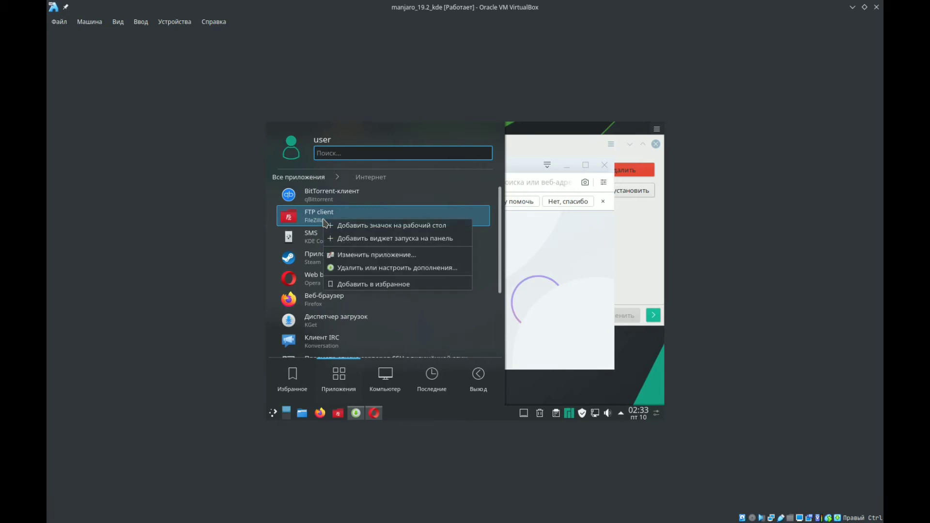
pyautogui.click(323, 285)
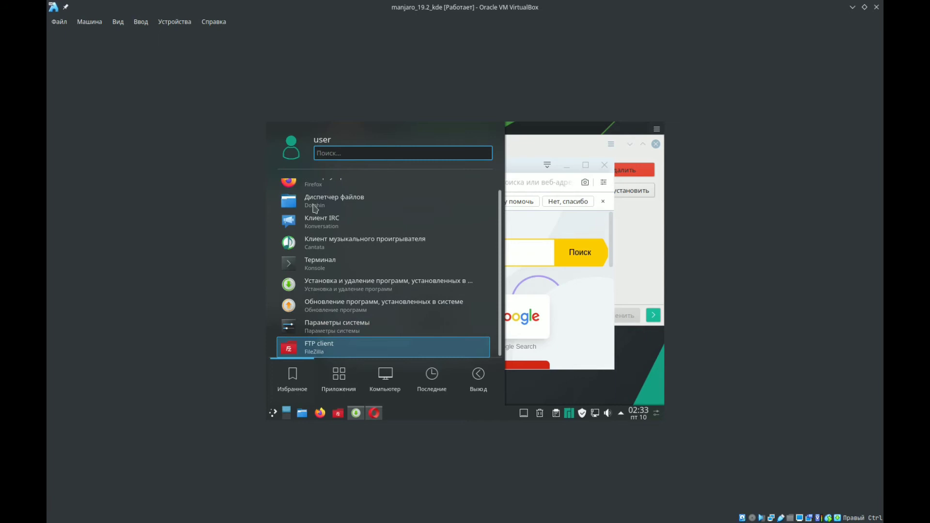
pyautogui.moveTo(315, 208); pyautogui.dragTo(318, 190)
pyautogui.click(549, 143)
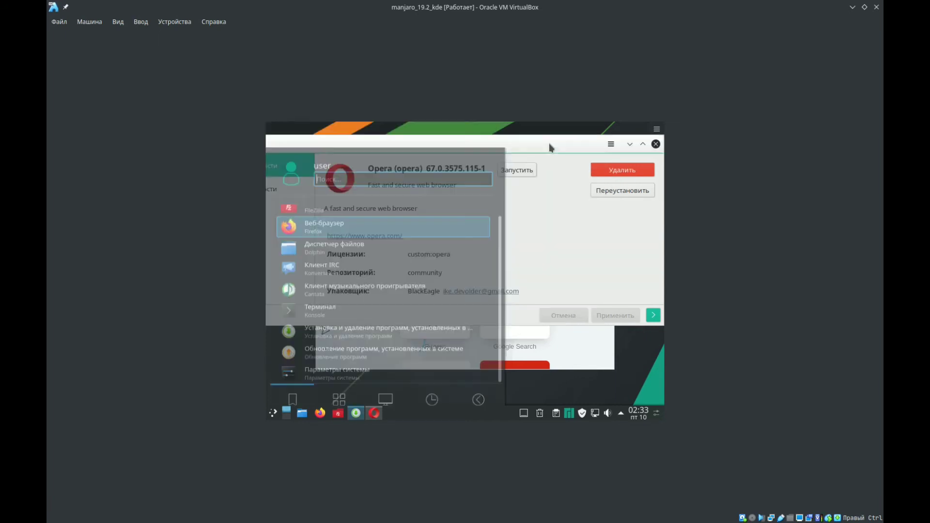
# - In a maximized Opera window, switch the theme to dark (Темная) and decline the request to send usage information
pyautogui.click(354, 369)
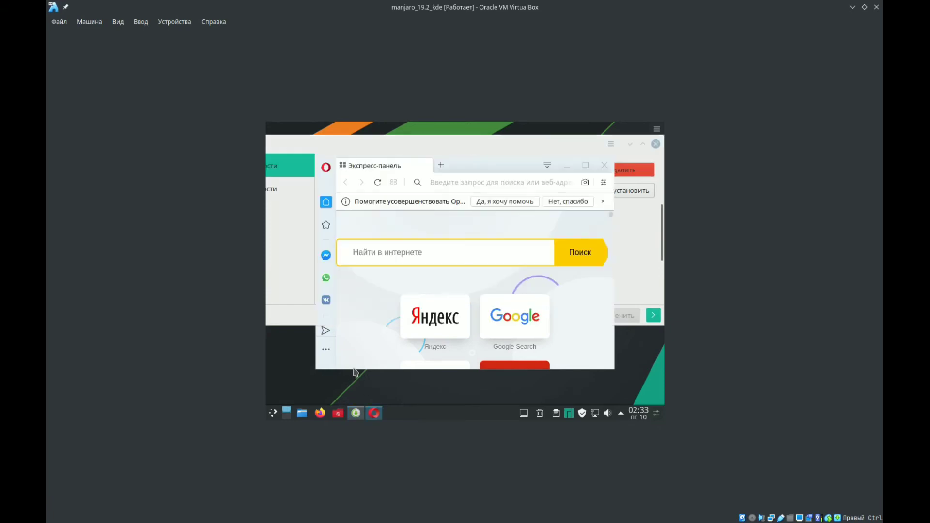
pyautogui.click(586, 166)
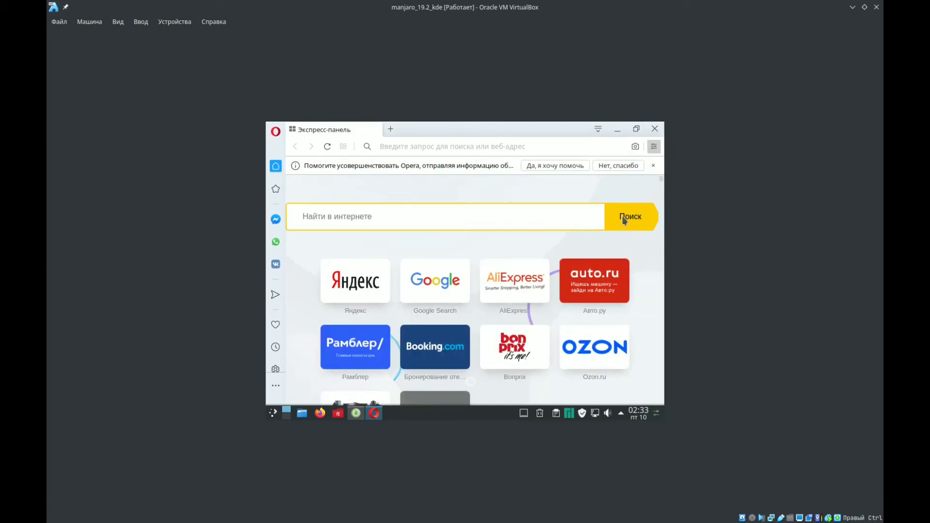
pyautogui.click(654, 146)
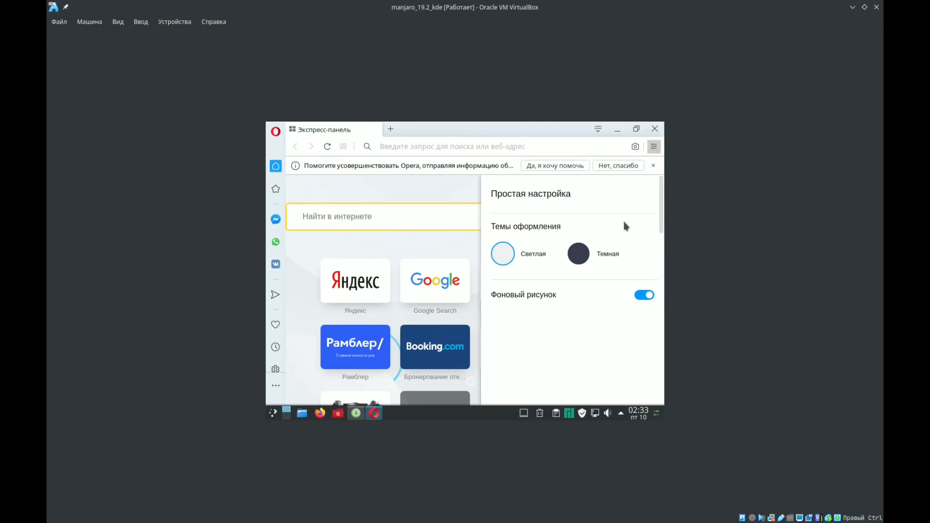
pyautogui.click(589, 258)
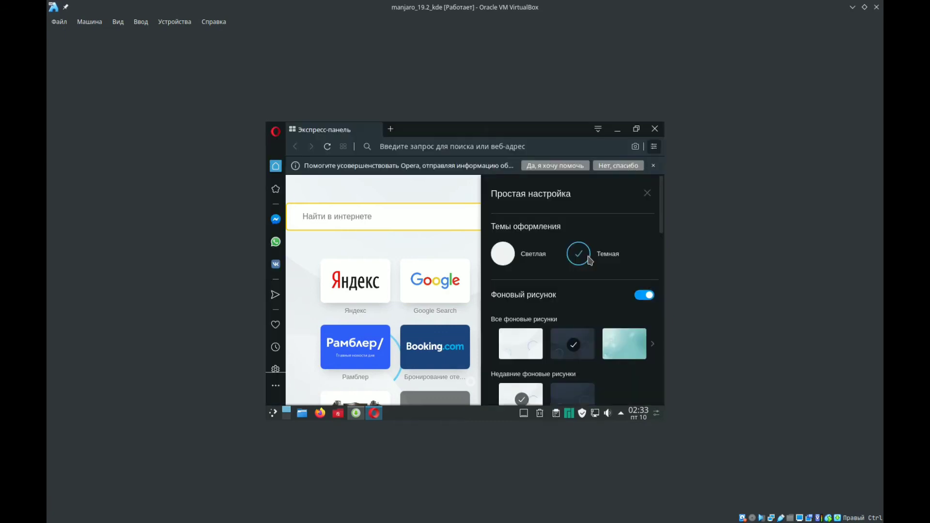
pyautogui.click(614, 166)
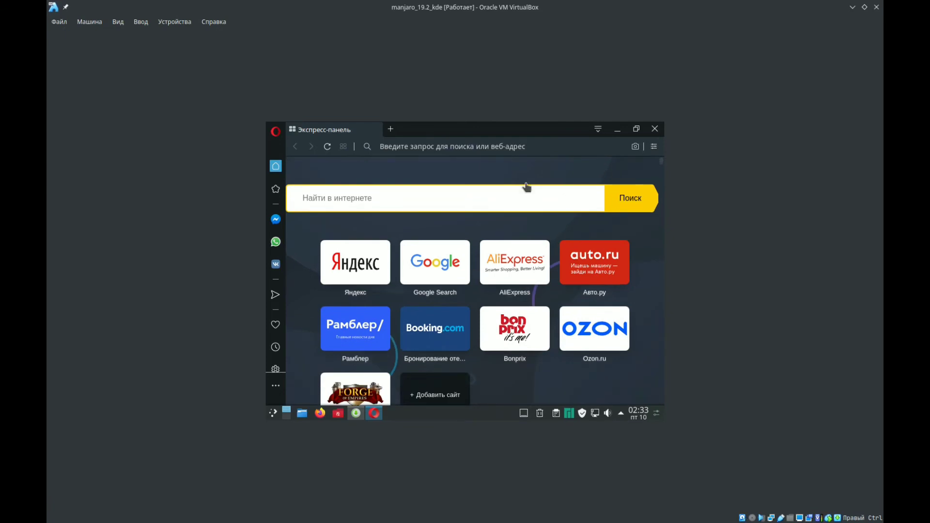
# - In Opera's easy setup (Простая настройка), turn off the background picture, the news, the sidebar and My Flow (Мой Flow)
pyautogui.click(277, 385)
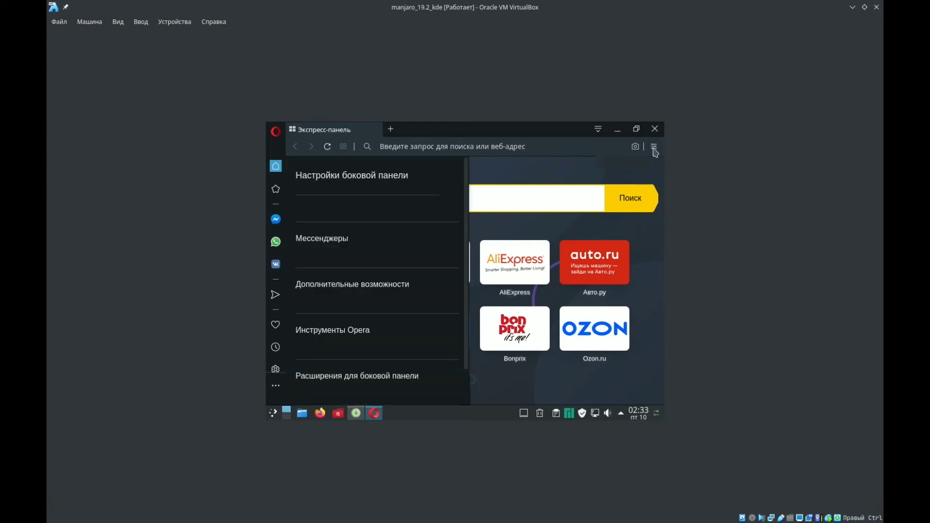
pyautogui.click(655, 150)
pyautogui.click(654, 150)
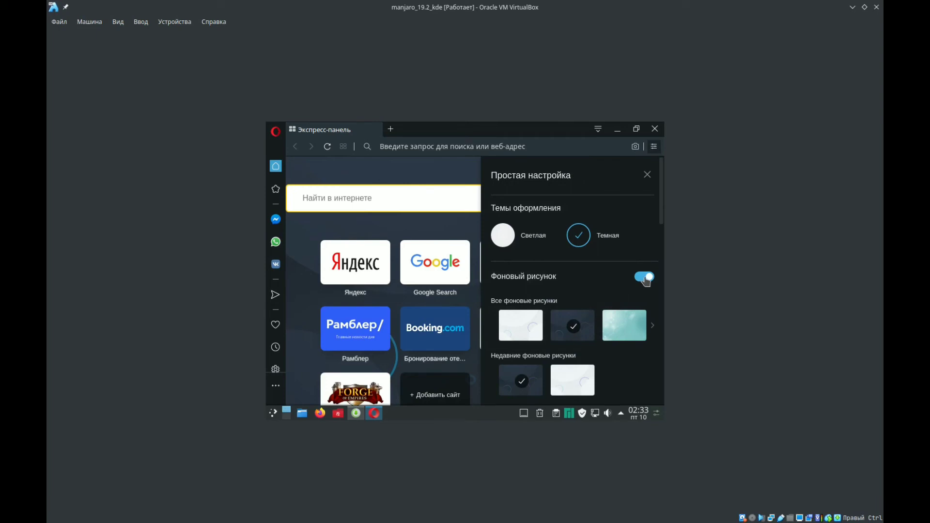
pyautogui.click(645, 277)
pyautogui.scroll(-3, 661, 257)
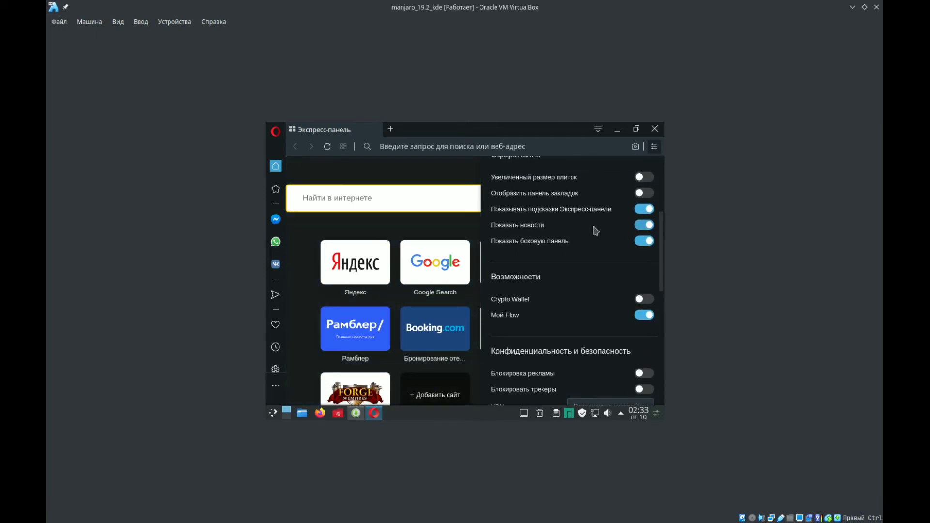
pyautogui.click(640, 226)
pyautogui.click(641, 244)
pyautogui.click(646, 318)
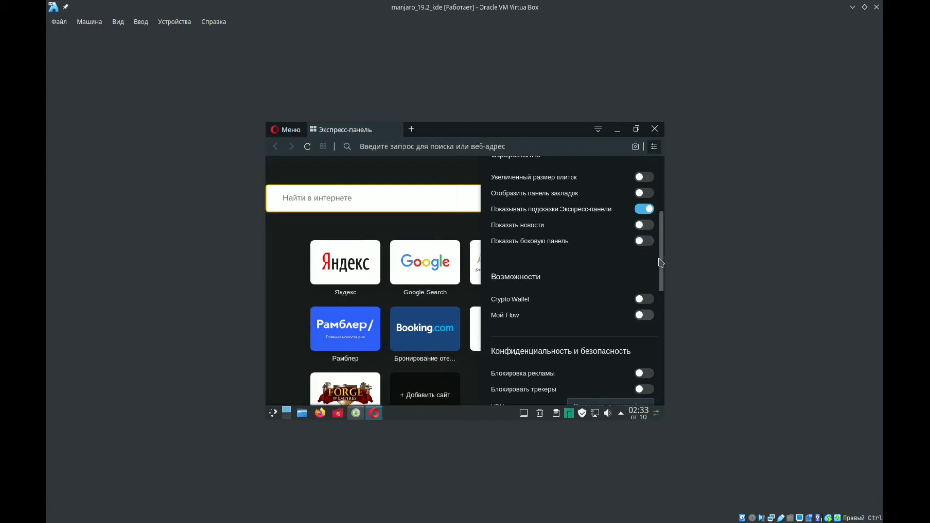
pyautogui.moveTo(666, 262); pyautogui.dragTo(665, 348)
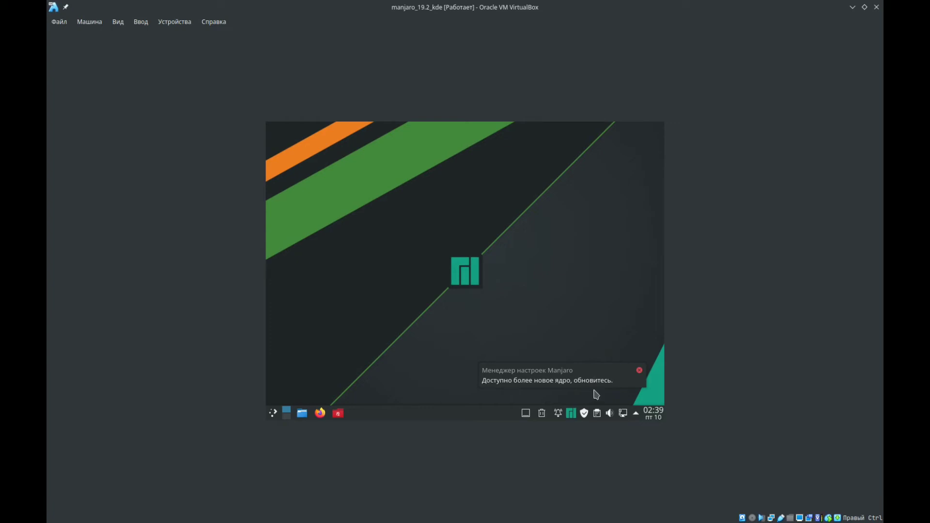
# - Dismiss the new kernel notification and open the software manager (Установка и удаление программ)
pyautogui.click(640, 371)
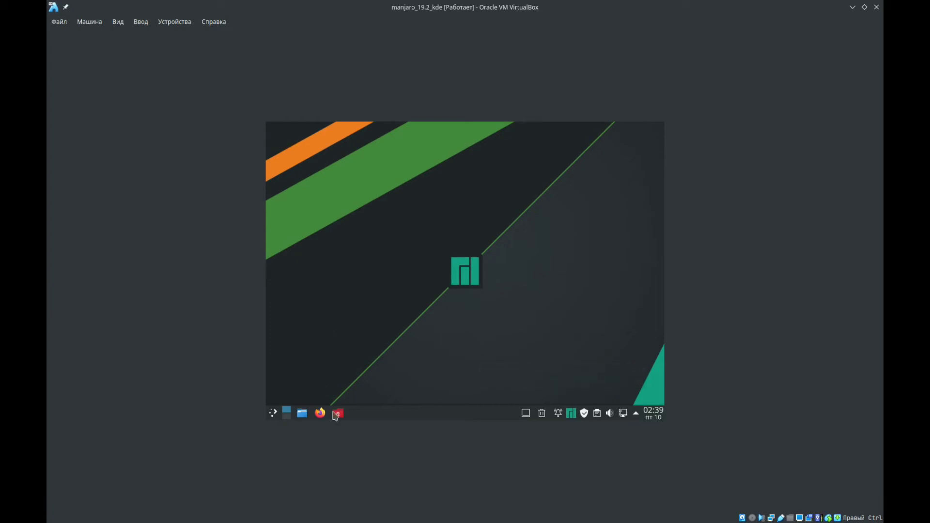
pyautogui.click(272, 416)
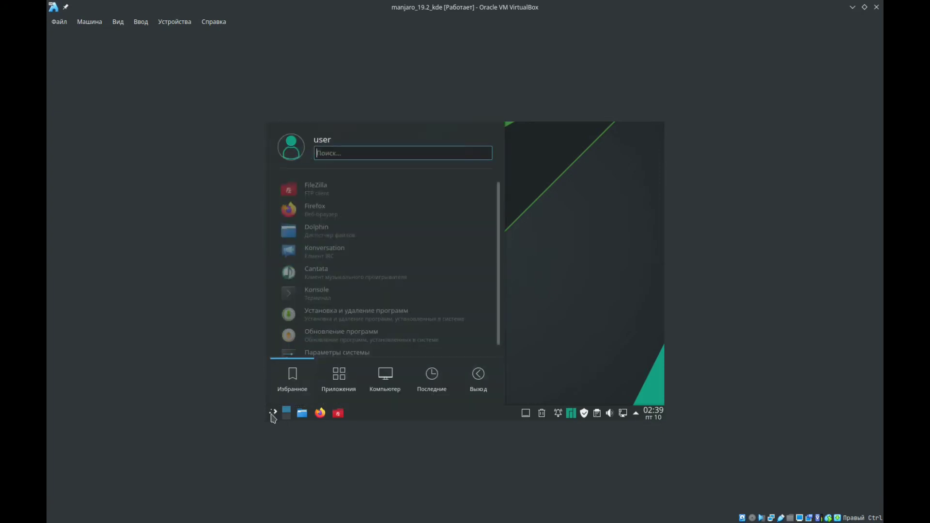
pyautogui.click(313, 309)
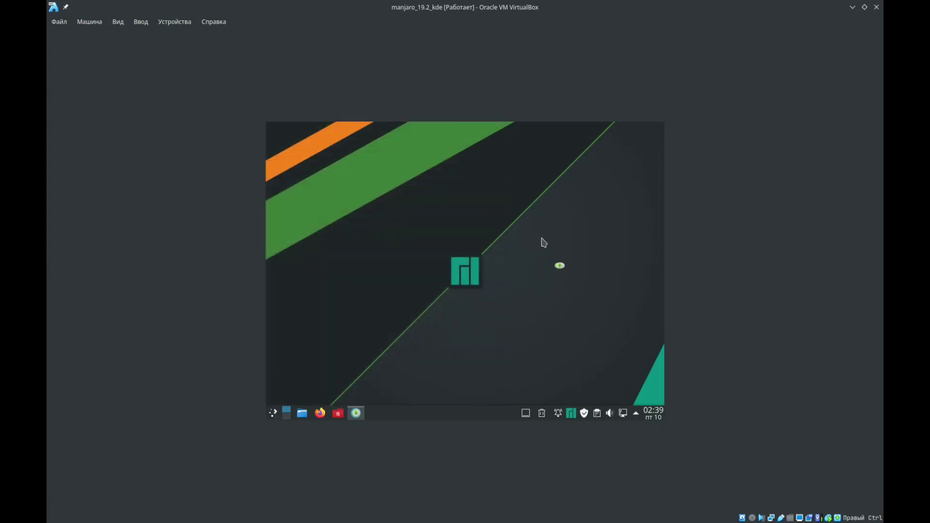
# - Find Opera in the application launcher by searching "oper", add it to the favourites and close the launcher
pyautogui.click(274, 416)
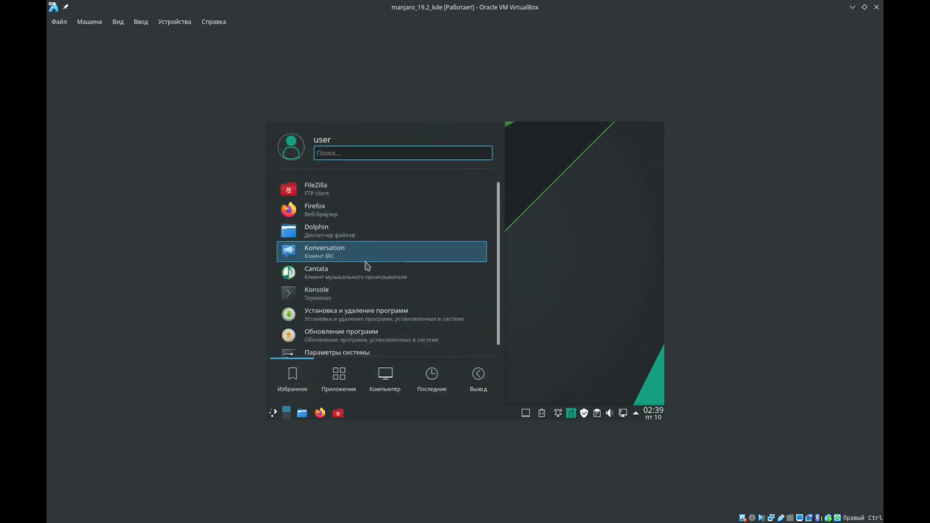
pyautogui.scroll(-1, 367, 267)
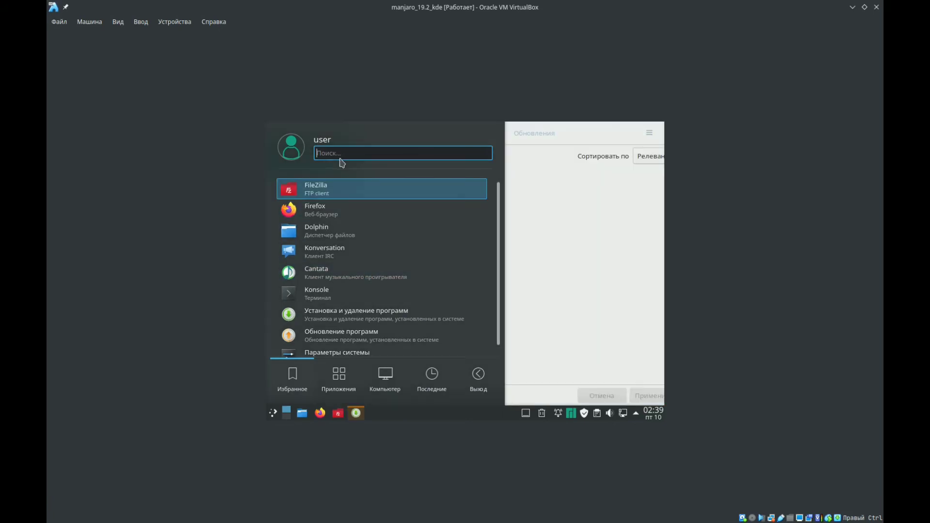
pyautogui.write('ope')
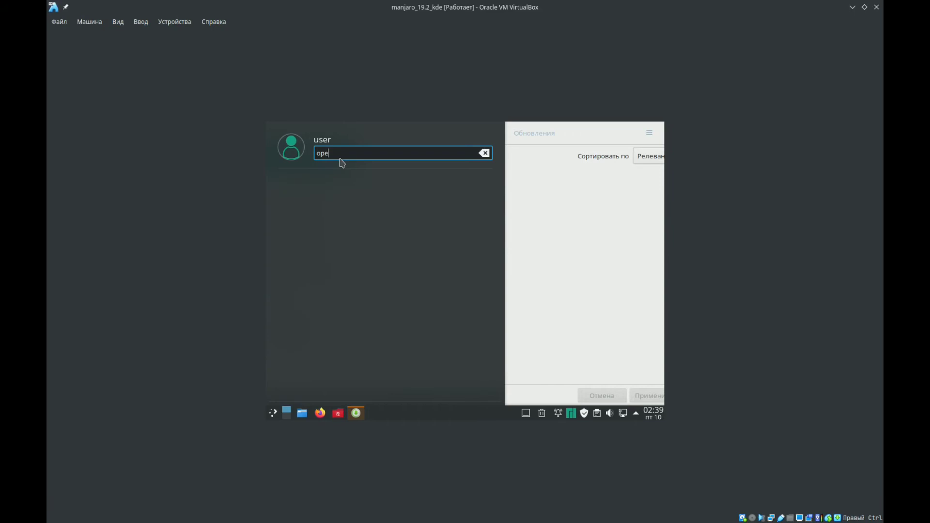
pyautogui.write('r')
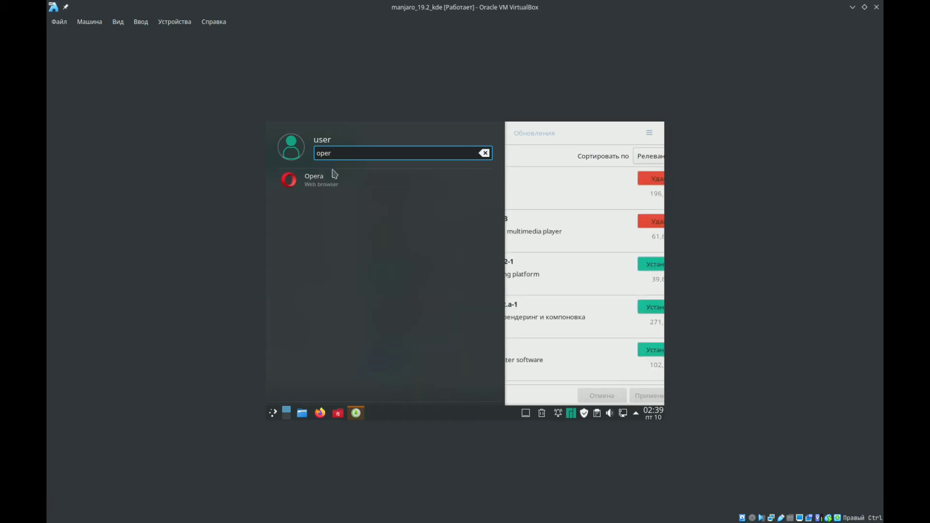
pyautogui.rightClick(334, 186)
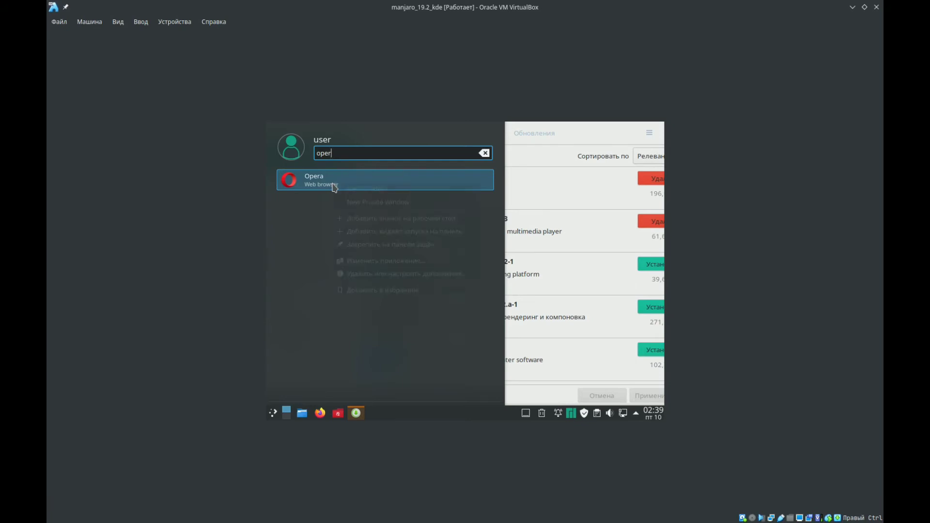
pyautogui.click(364, 291)
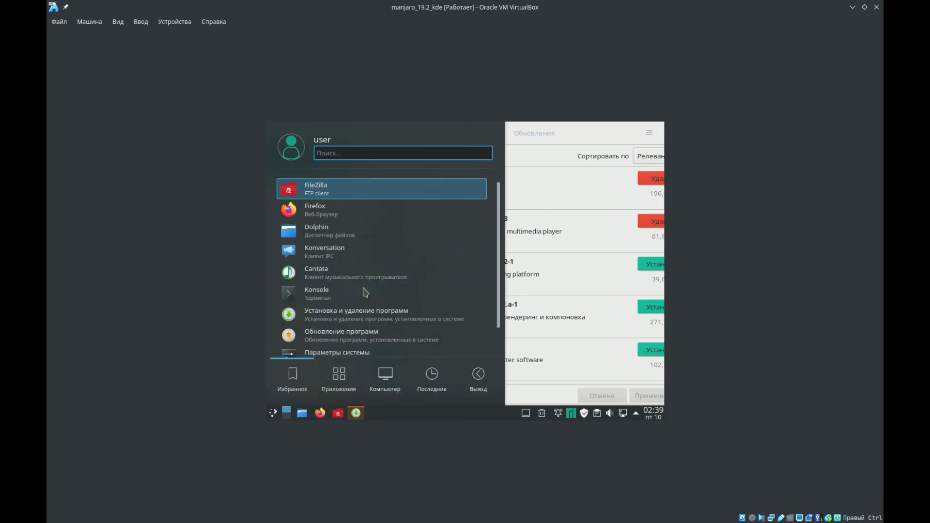
pyautogui.click(611, 146)
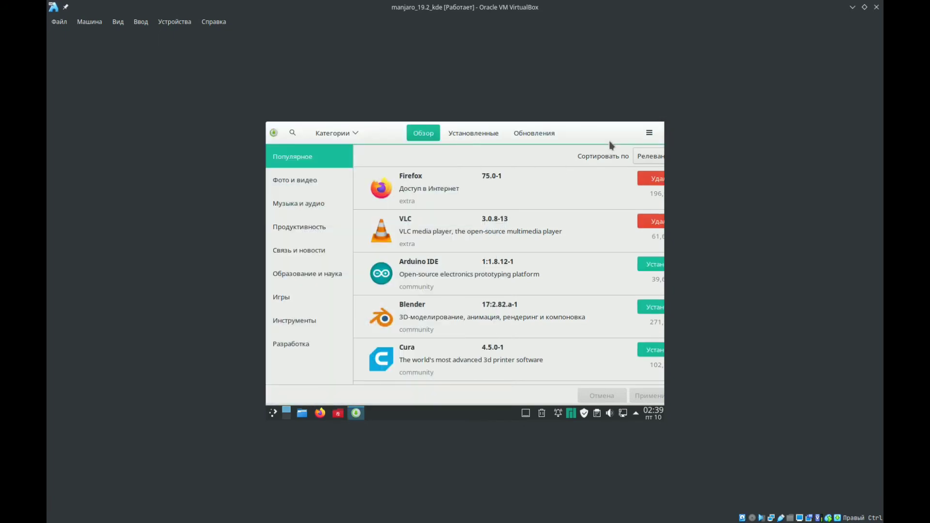
# - Refresh the package databases in the software manager, authenticating with the account password
pyautogui.click(648, 134)
pyautogui.click(625, 165)
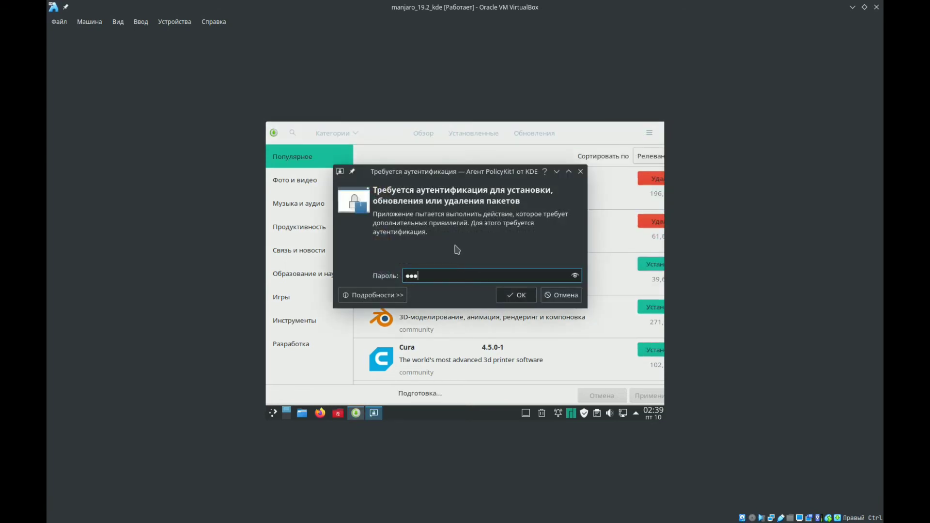
pyautogui.press('Return')
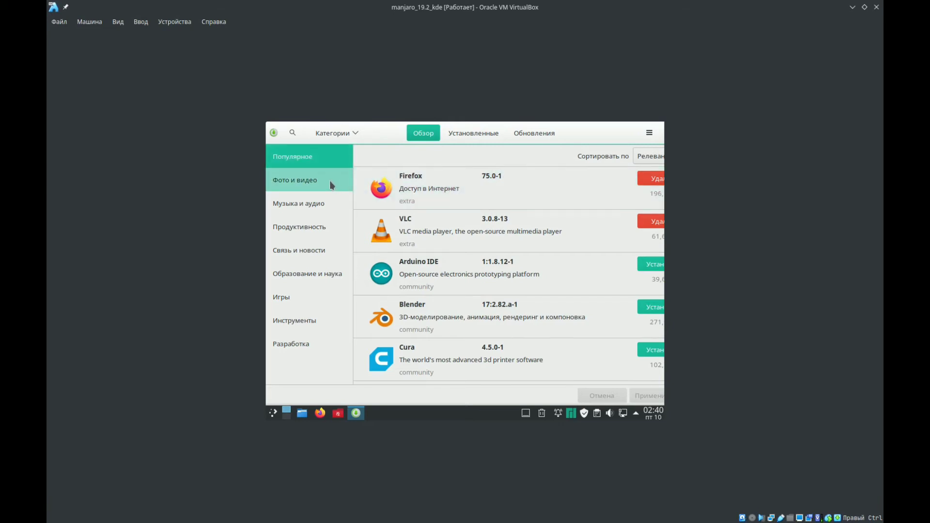
# - Display the installed programs (Установленные) and shift the software manager window so the entries' removal options are in view
pyautogui.click(347, 135)
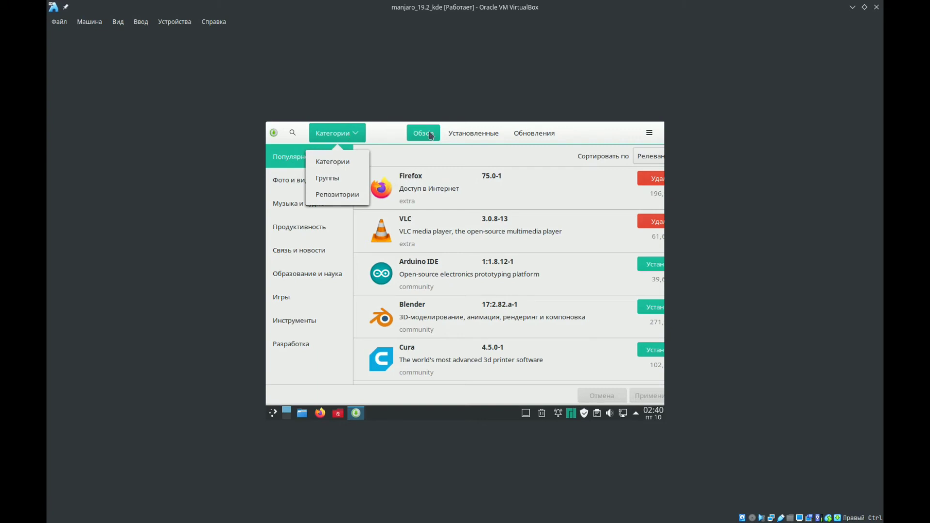
pyautogui.click(456, 136)
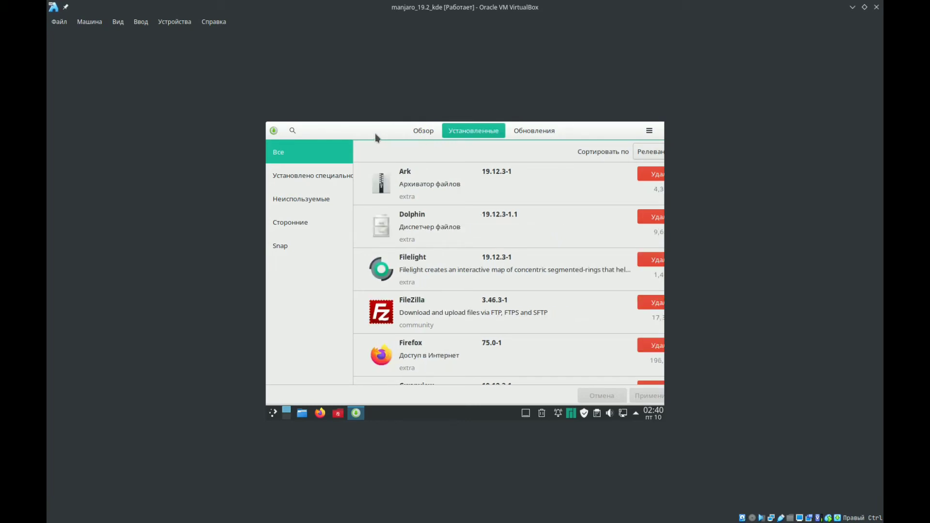
pyautogui.moveTo(375, 135); pyautogui.dragTo(344, 144)
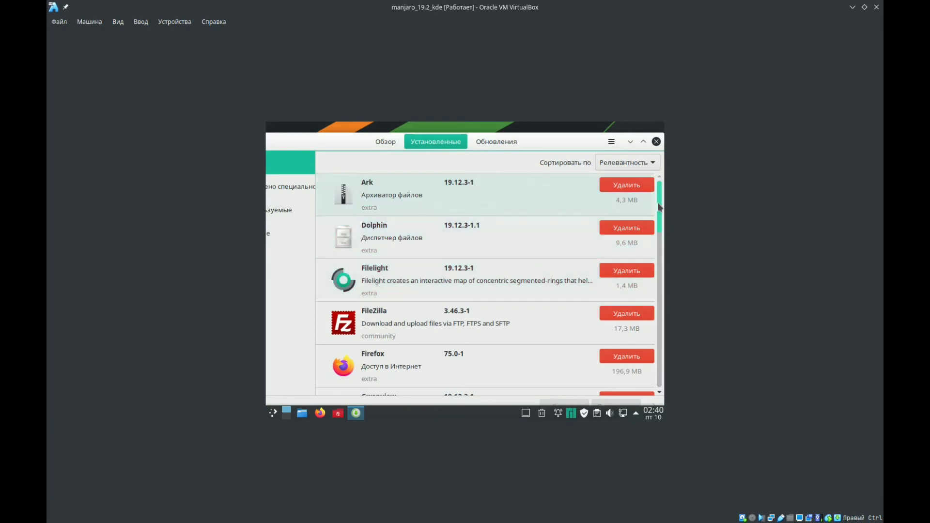
# - Mark HP Device Manager, Gwenview and K3b for removal and apply the transaction, which also includes manjaro-printer
pyautogui.scroll(-2, 657, 227)
pyautogui.scroll(-2, 657, 228)
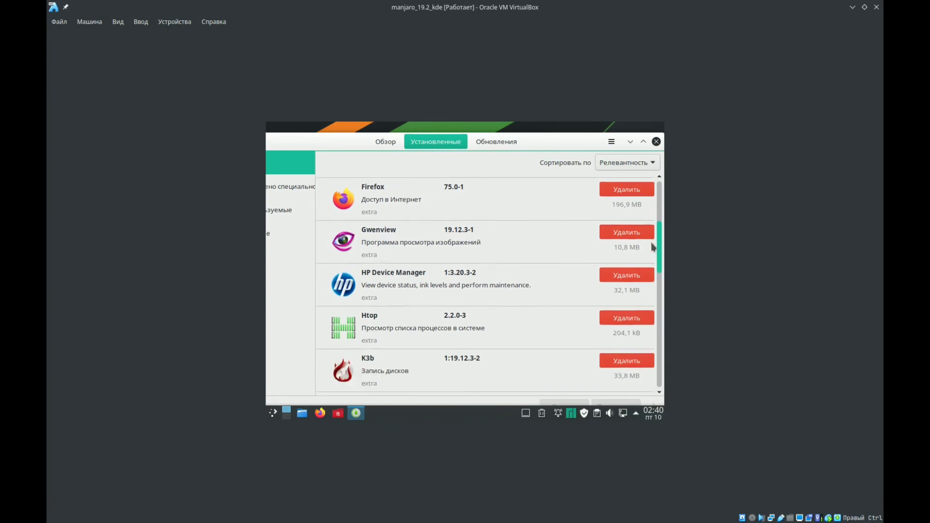
pyautogui.click(619, 275)
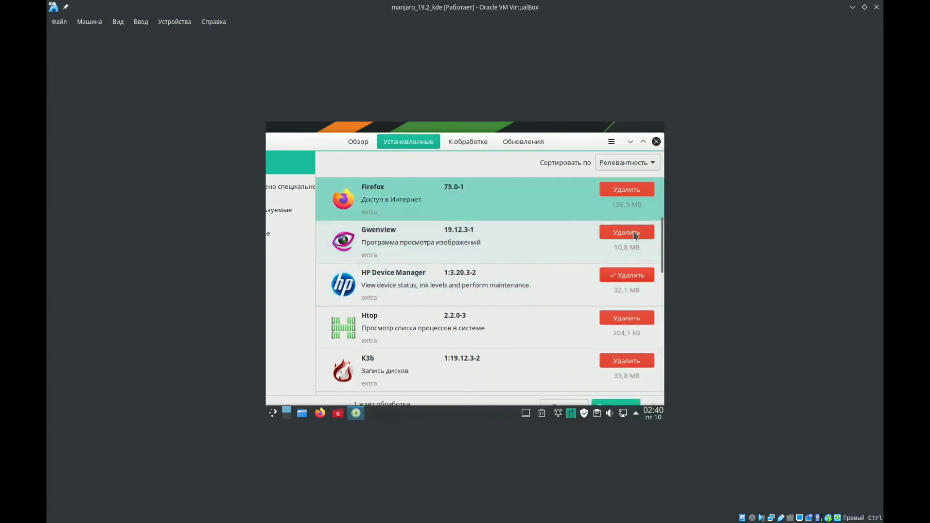
pyautogui.click(635, 234)
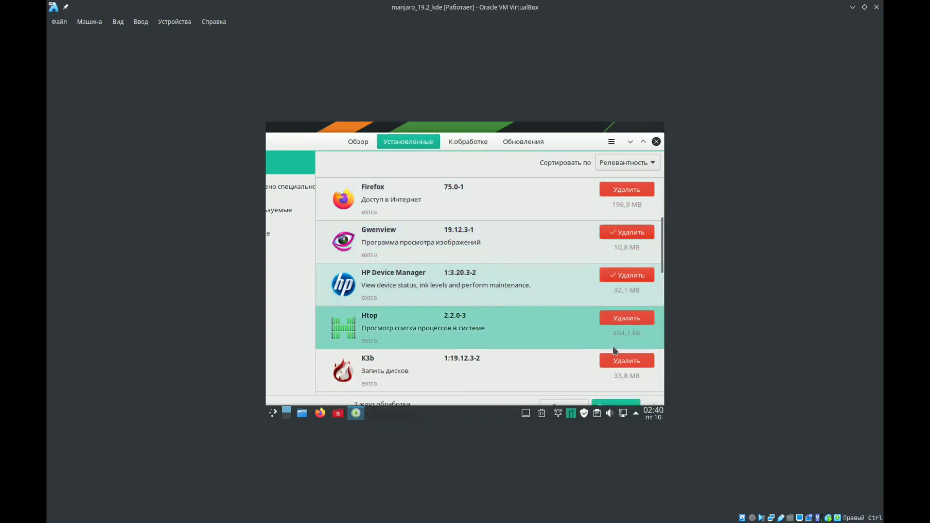
pyautogui.click(625, 361)
pyautogui.moveTo(663, 253); pyautogui.dragTo(665, 350)
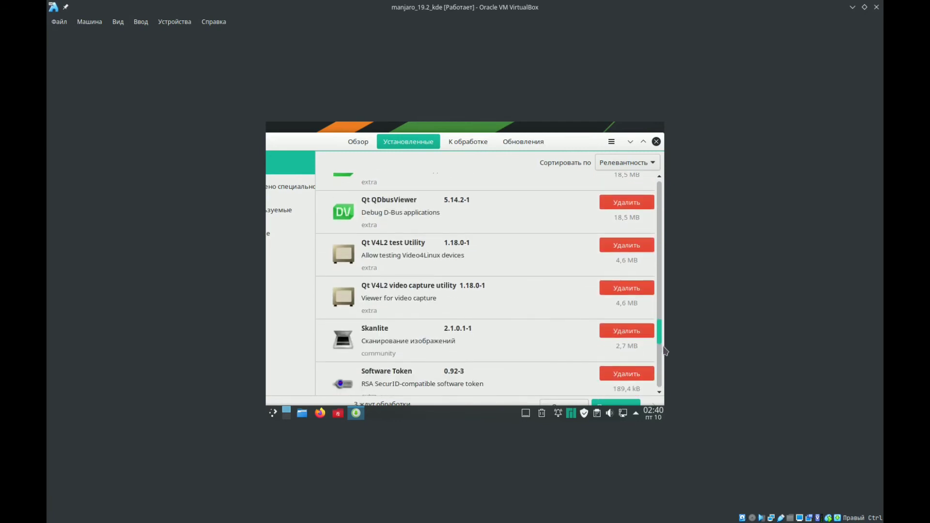
pyautogui.scroll(-5, 640, 300)
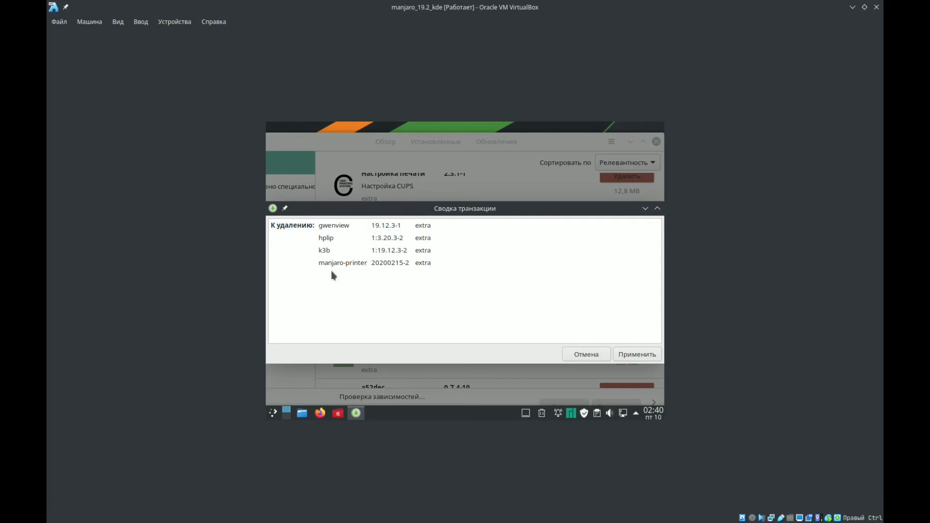
pyautogui.click(638, 356)
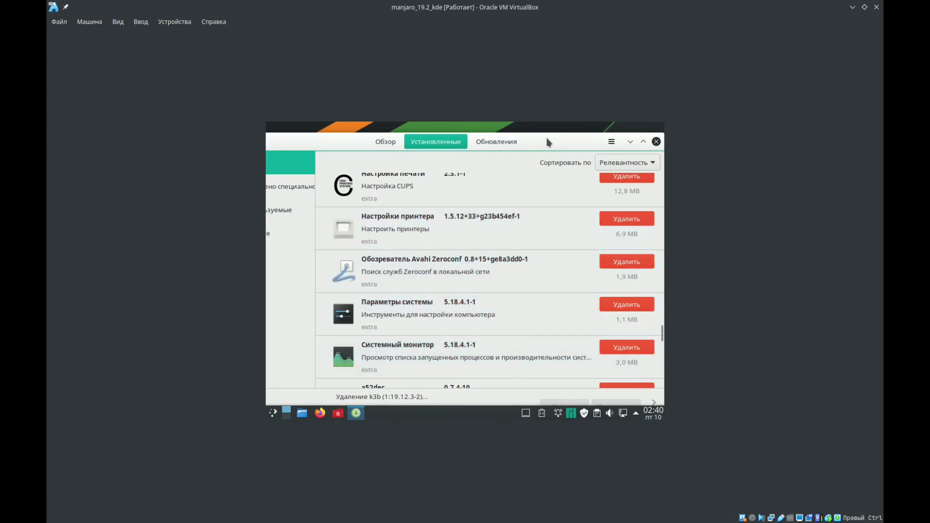
# - Move the software manager window up and uninstall the printer settings program (Настройки принтера), accepting the dependency warning
pyautogui.moveTo(548, 142); pyautogui.dragTo(540, 130)
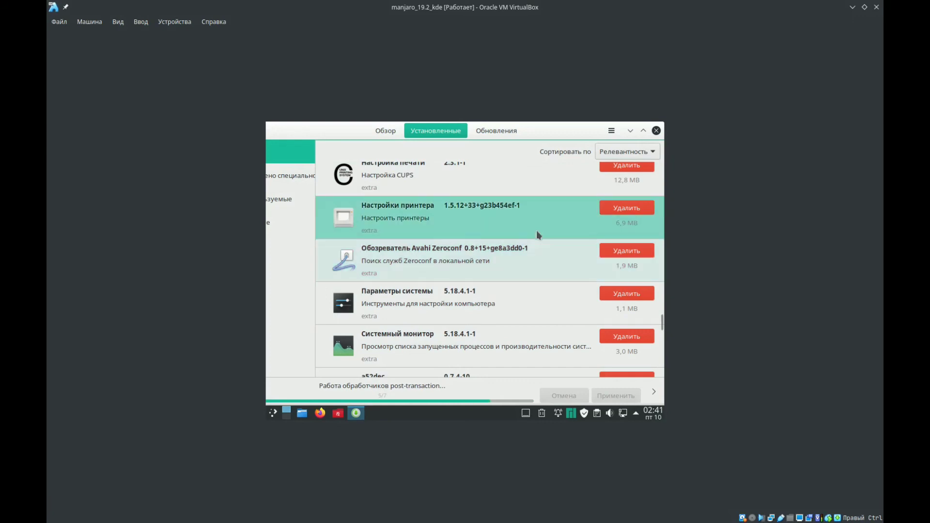
pyautogui.click(606, 211)
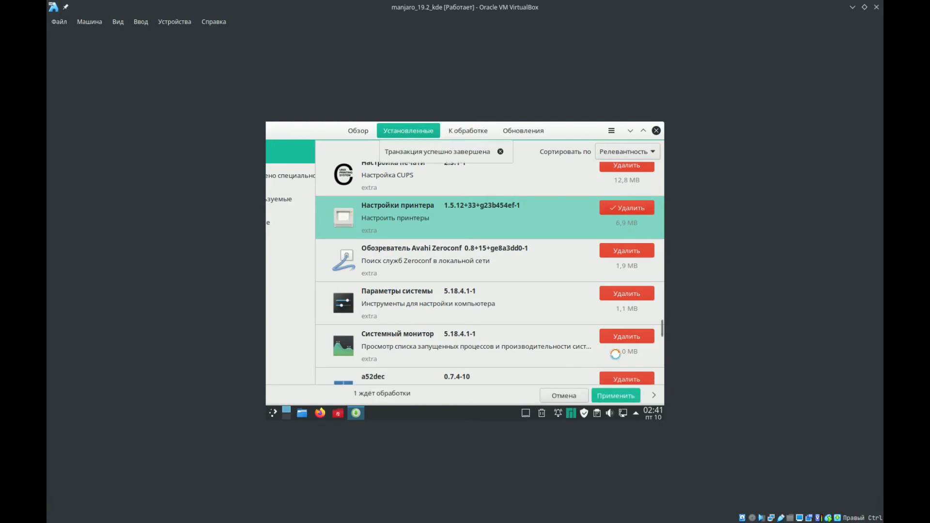
pyautogui.click(610, 394)
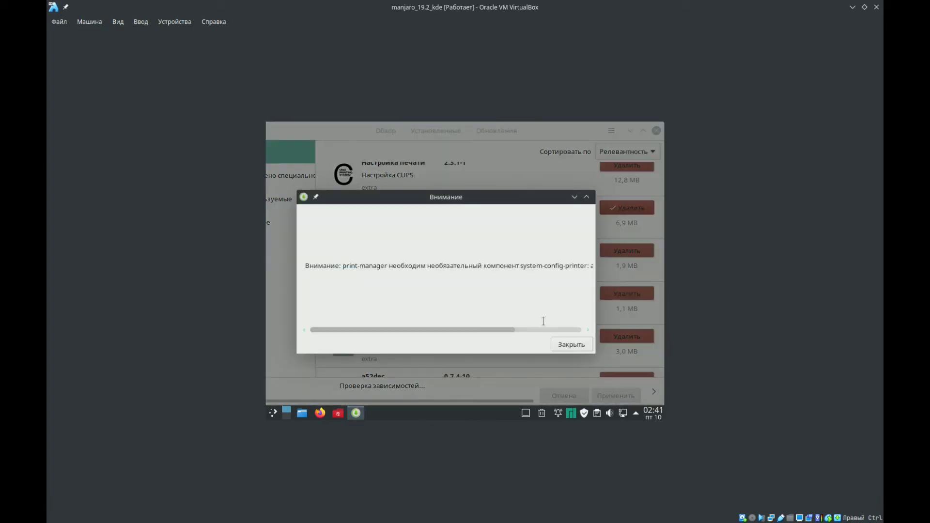
pyautogui.click(565, 343)
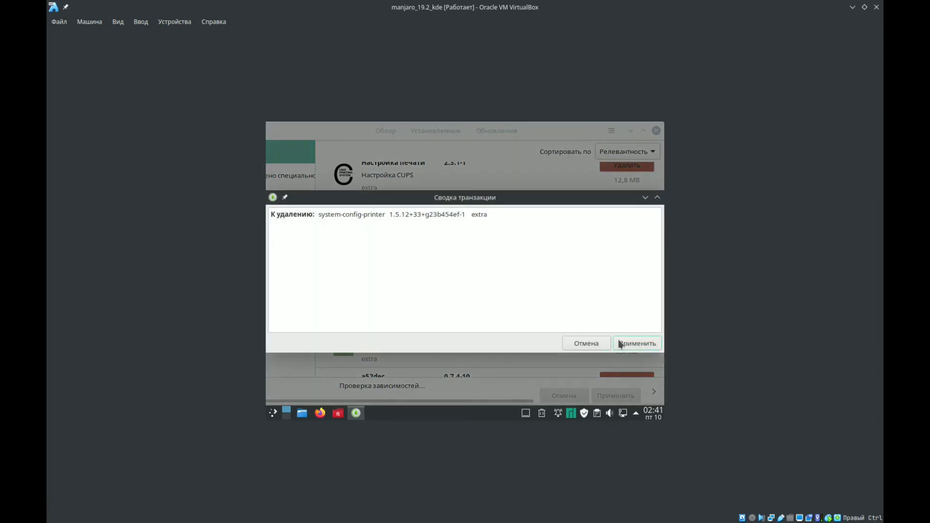
pyautogui.click(637, 344)
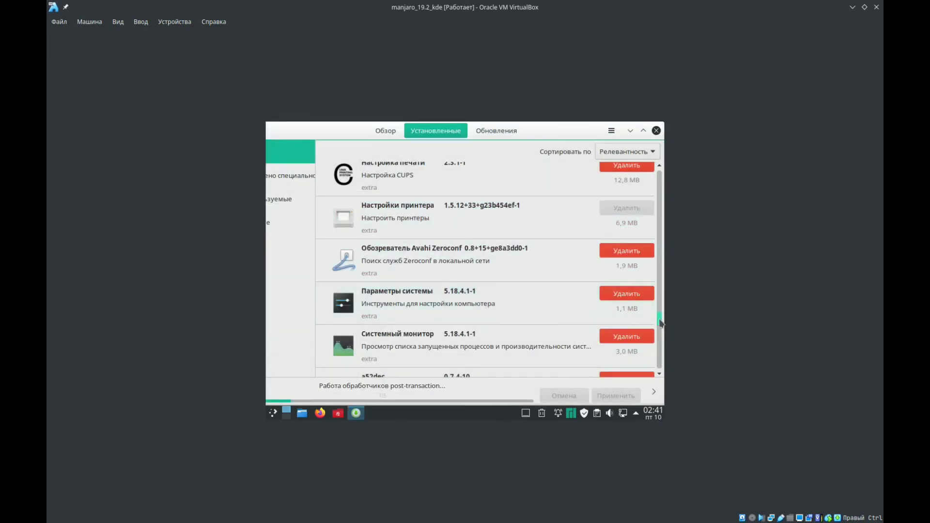
# - Find the Skanlite scanning program among the installed programs and uninstall it
pyautogui.scroll(-2, 660, 331)
pyautogui.scroll(-20, 661, 330)
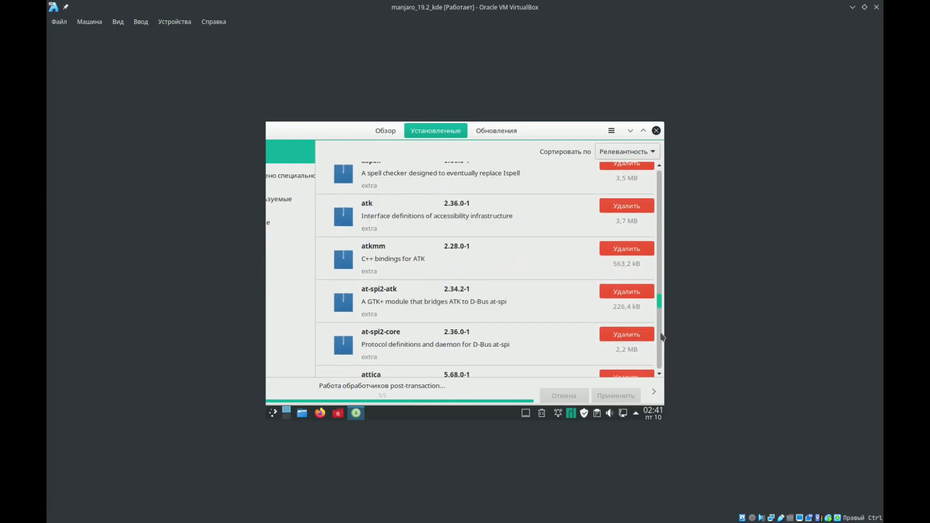
pyautogui.scroll(-15, 661, 339)
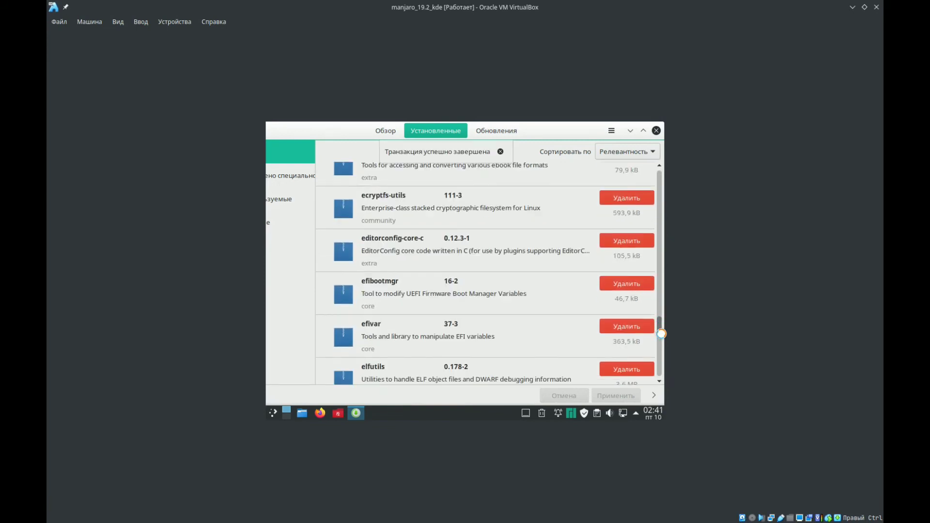
pyautogui.click(661, 330)
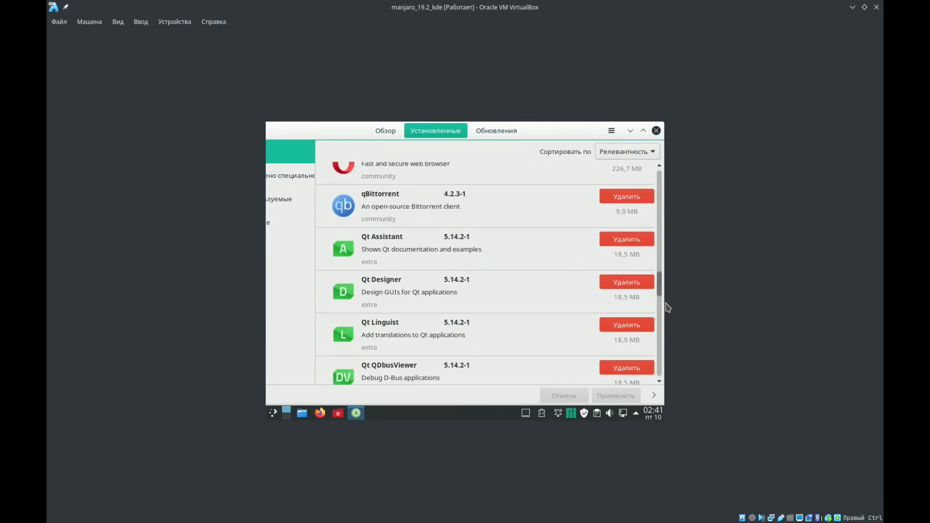
pyautogui.moveTo(660, 290); pyautogui.dragTo(661, 381)
pyautogui.moveTo(660, 299); pyautogui.dragTo(661, 317)
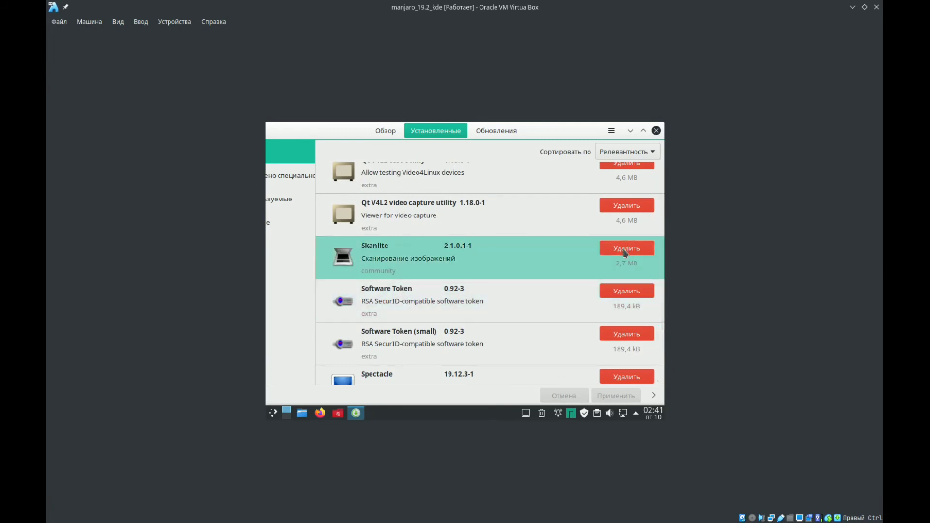
pyautogui.click(625, 250)
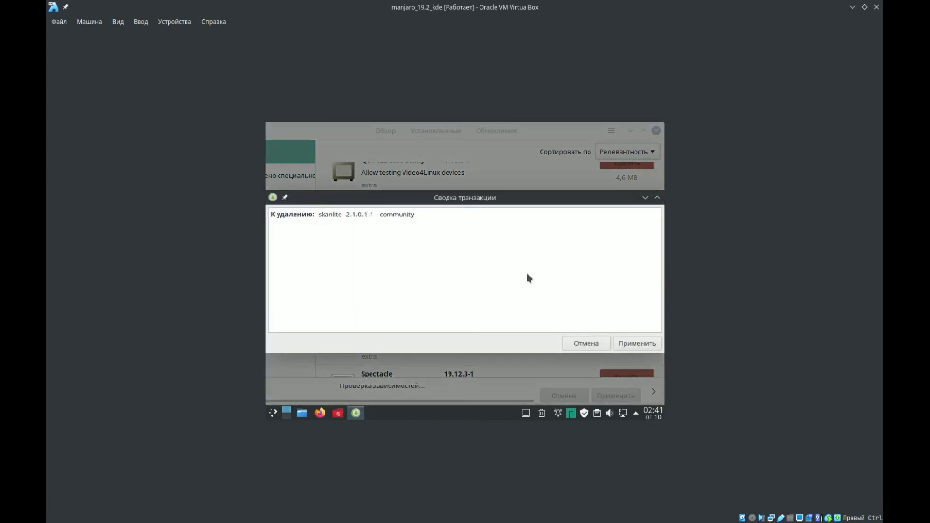
pyautogui.click(624, 342)
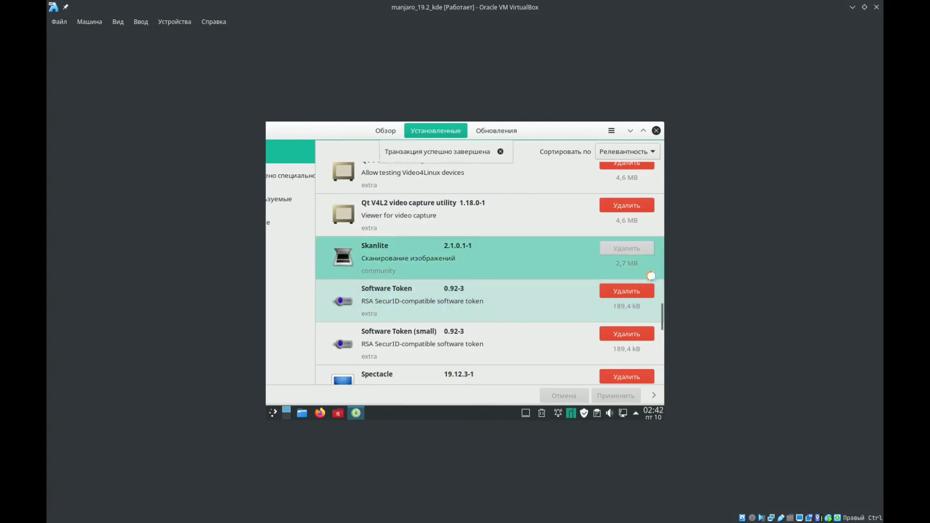
# - Uninstall KWalletManager, accepting the optional dependency warning and the transaction summary
pyautogui.moveTo(658, 309); pyautogui.dragTo(663, 261)
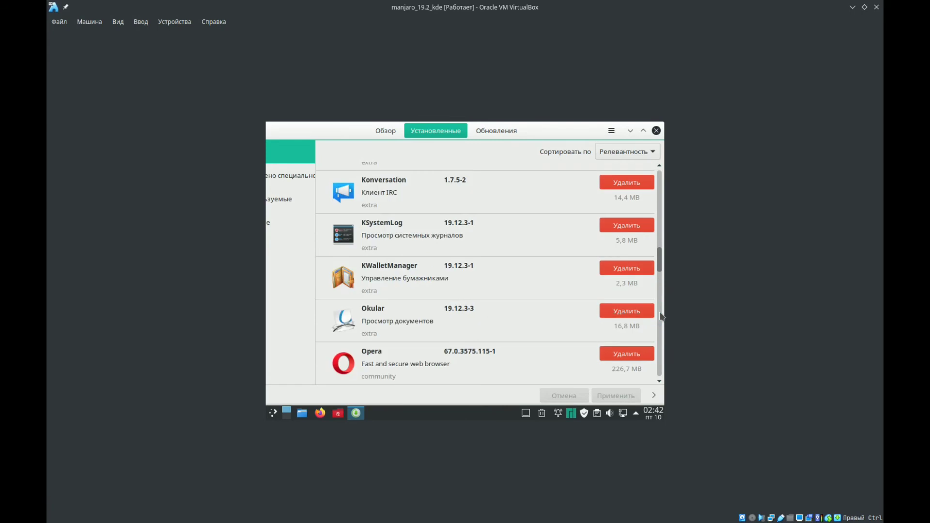
pyautogui.scroll(-1, 659, 262)
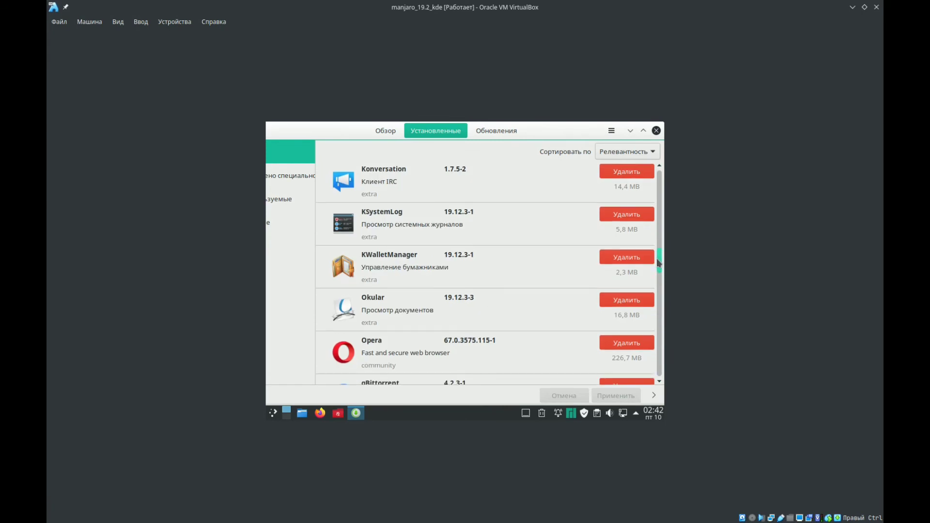
pyautogui.click(620, 261)
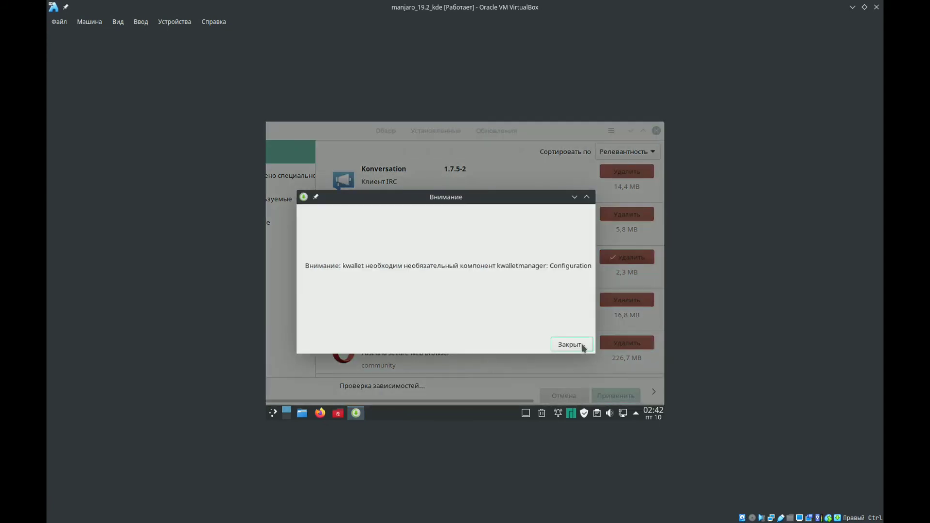
pyautogui.click(572, 345)
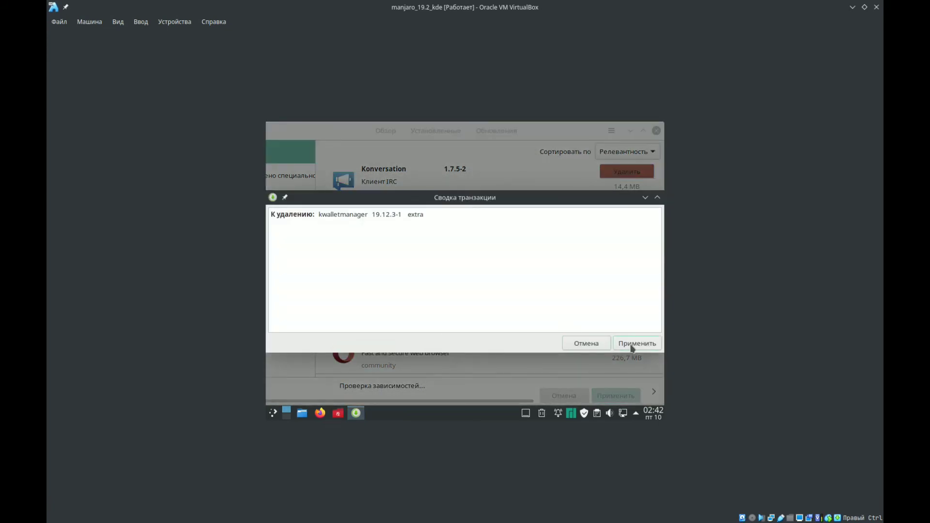
pyautogui.click(633, 345)
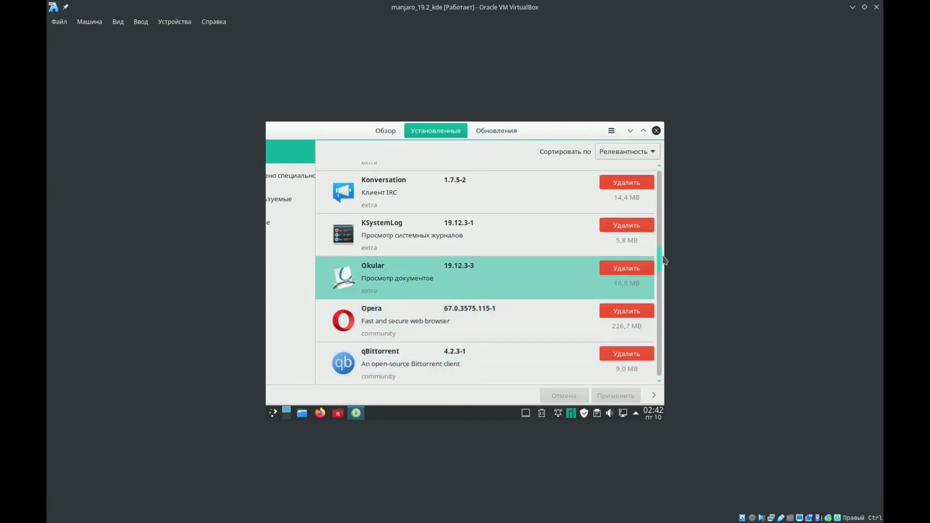
# - Find Thunderbird and Yakuake in the installed programs and uninstall both, applying the removal transaction
pyautogui.scroll(-2, 663, 276)
pyautogui.moveTo(664, 276); pyautogui.dragTo(668, 314)
pyautogui.scroll(-3, 664, 322)
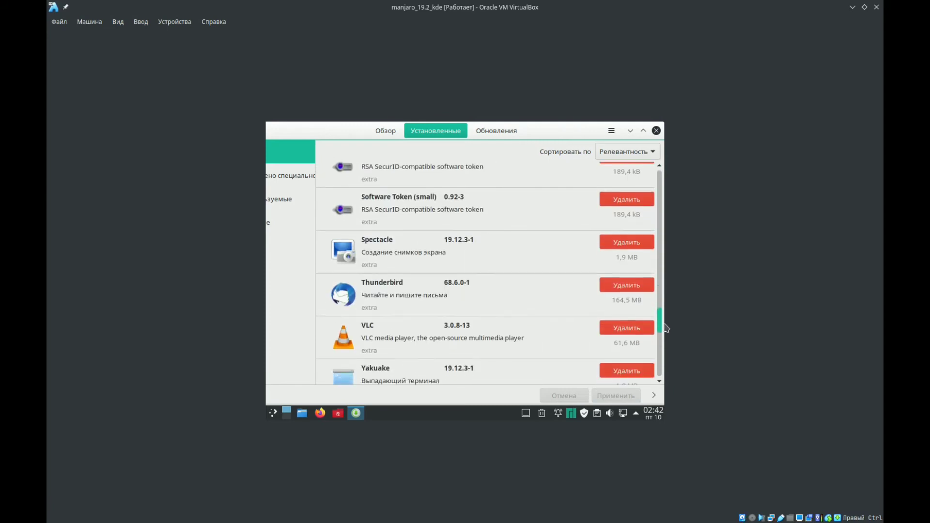
pyautogui.click(622, 279)
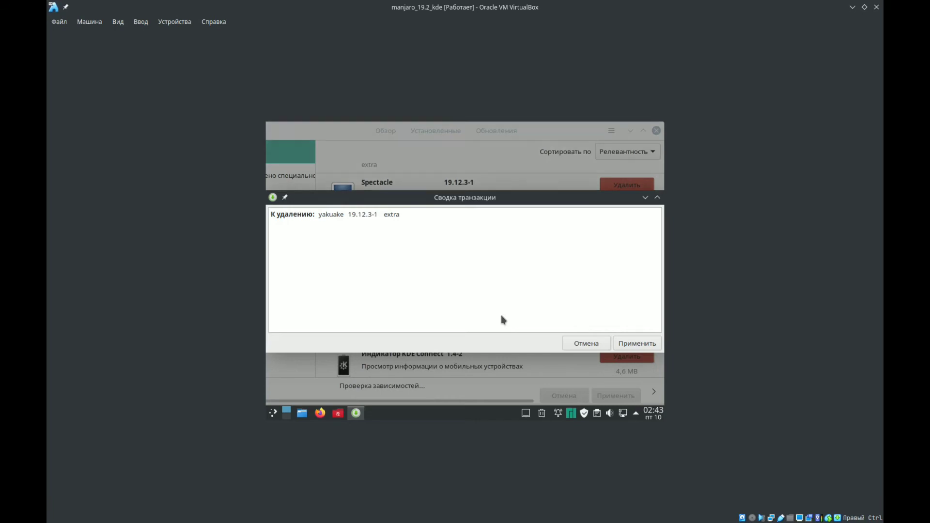
pyautogui.click(636, 343)
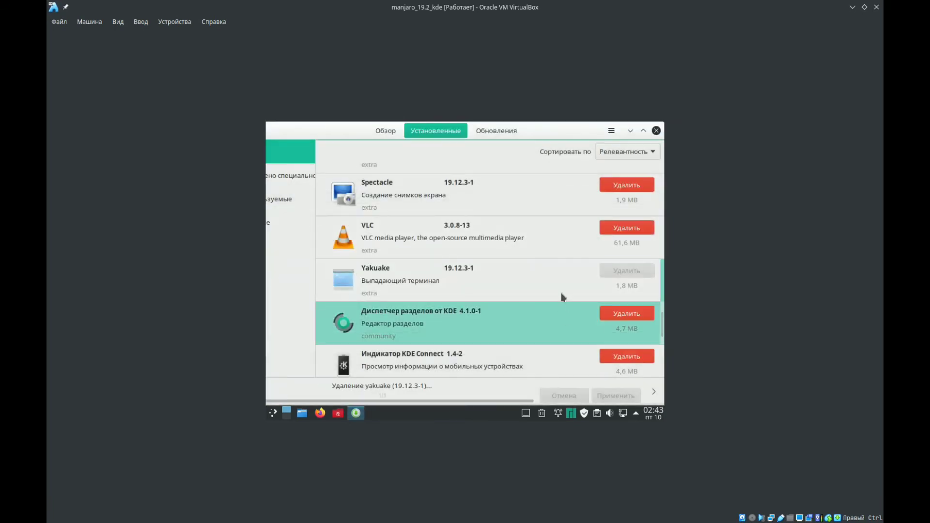
# - Switch from the installed programs to the full software catalogue and search it for "mate"
pyautogui.moveTo(659, 362); pyautogui.dragTo(659, 167)
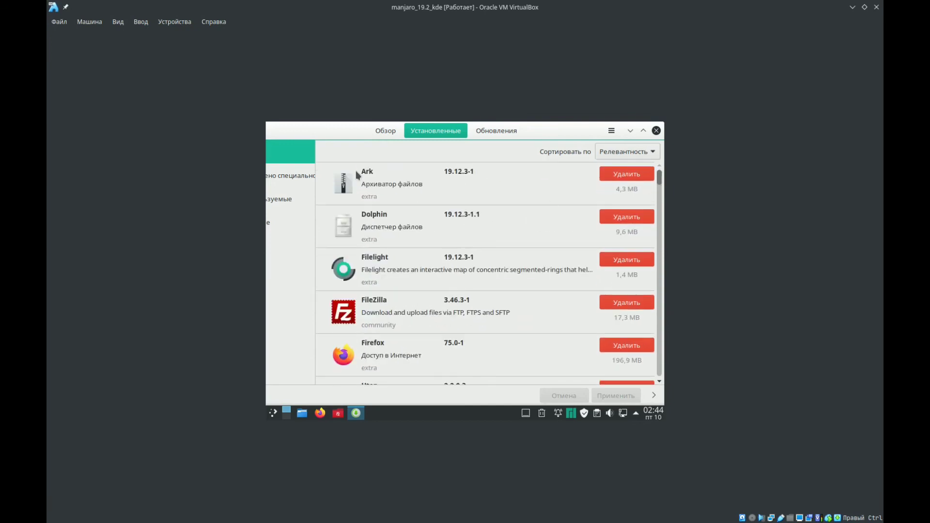
pyautogui.click(383, 131)
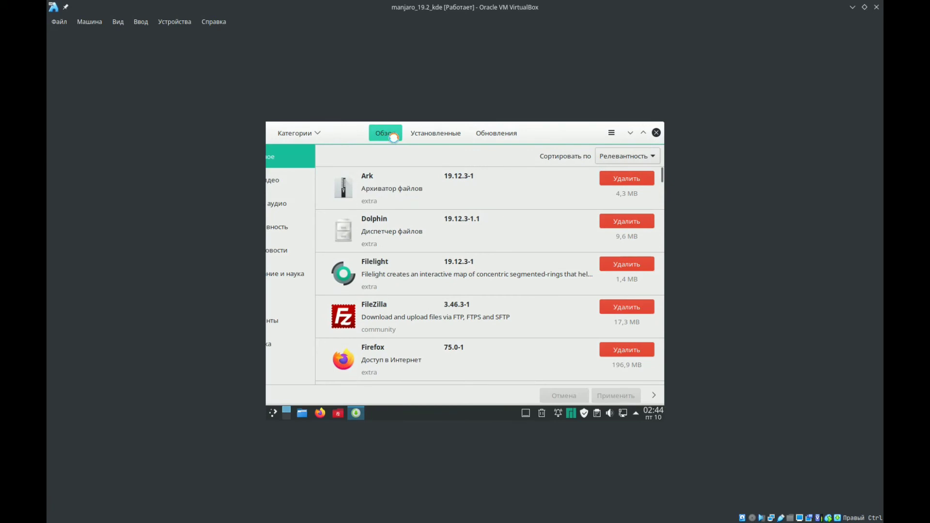
pyautogui.moveTo(398, 136)
pyautogui.mouseDown()
pyautogui.moveTo(440, 152)
pyautogui.moveTo(405, 150)
pyautogui.moveTo(420, 145)
pyautogui.moveTo(412, 146)
pyautogui.mouseUp()
pyautogui.click(344, 147)
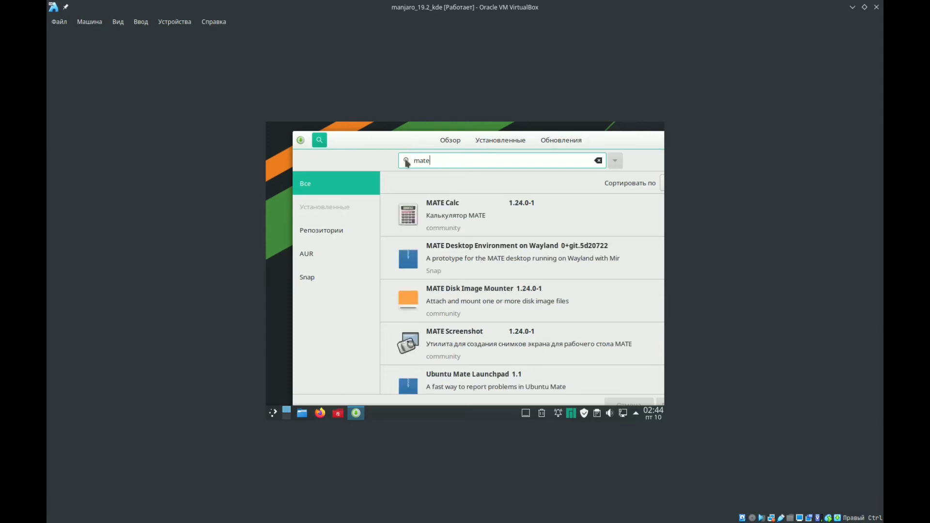
# - Open the preinstalled System Monitor through the launcher query "сис", view the overall system load and minimize its window
pyautogui.click(273, 413)
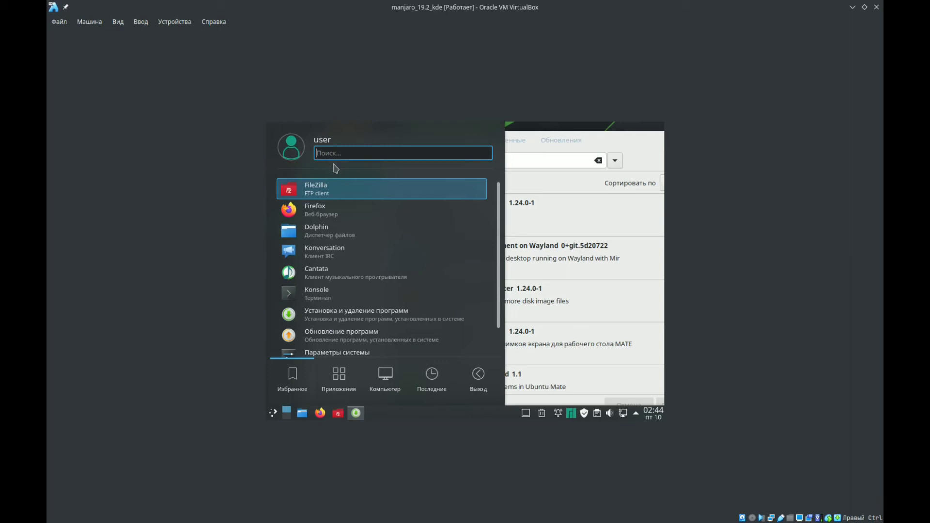
pyautogui.write('cbc')
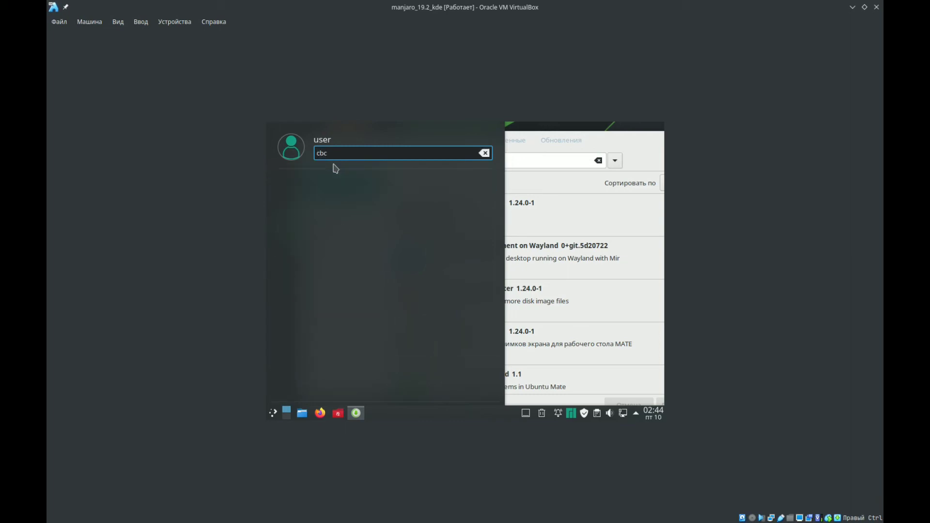
pyautogui.press('BackSpace')
pyautogui.press('BackSpace')
pyautogui.write('сис')
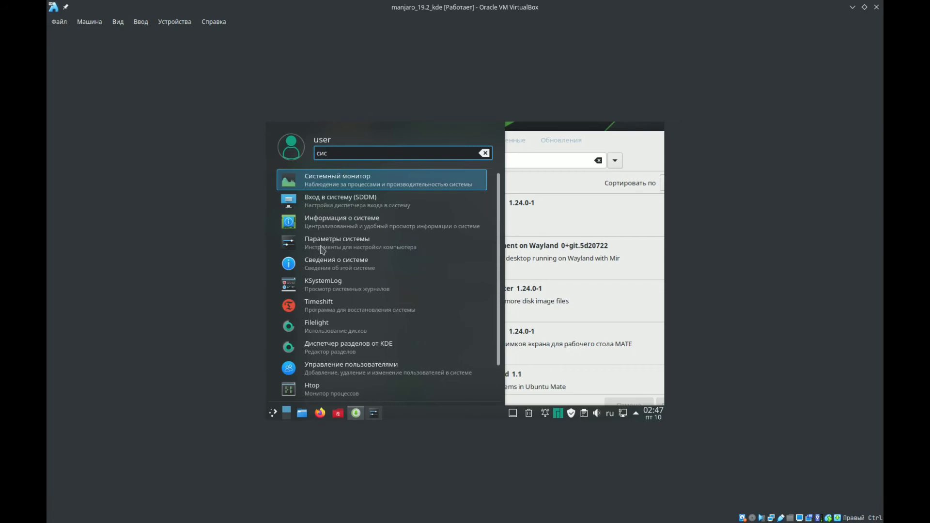
pyautogui.press('Return')
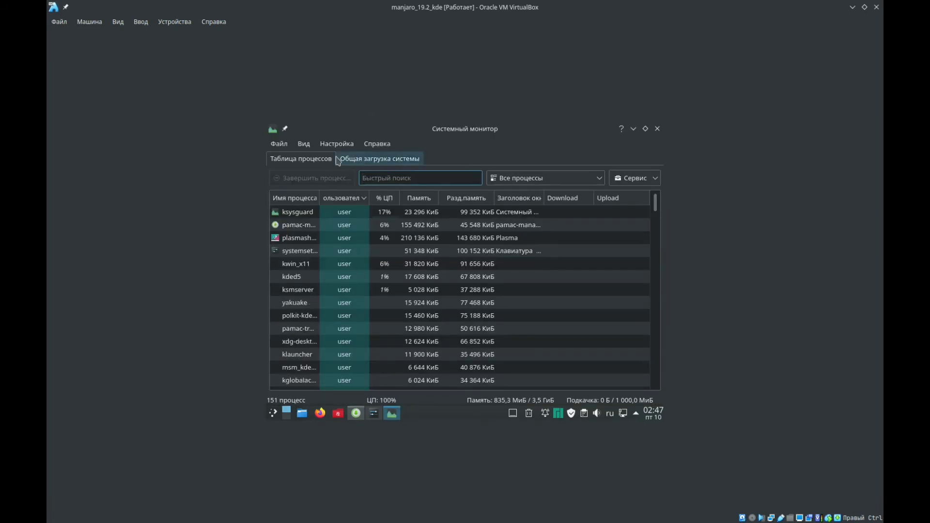
pyautogui.click(352, 164)
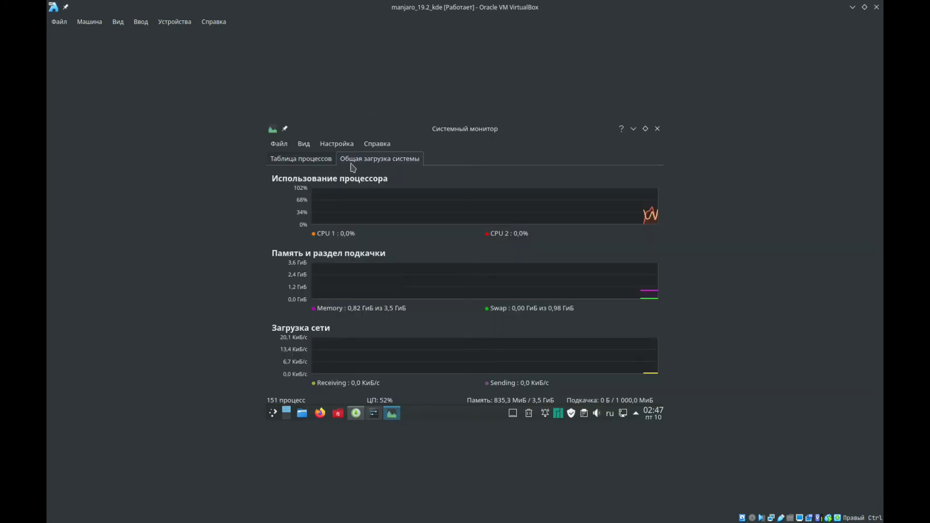
pyautogui.click(633, 129)
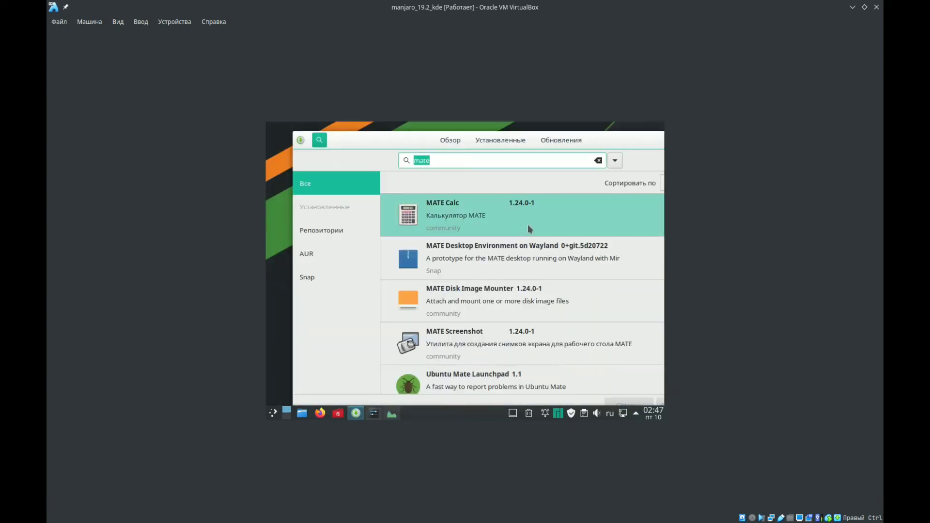
# - Install MATE System Monitor (Системный монитор MATE) from the "mate" search results, authenticating with the account password
pyautogui.doubleClick(588, 141)
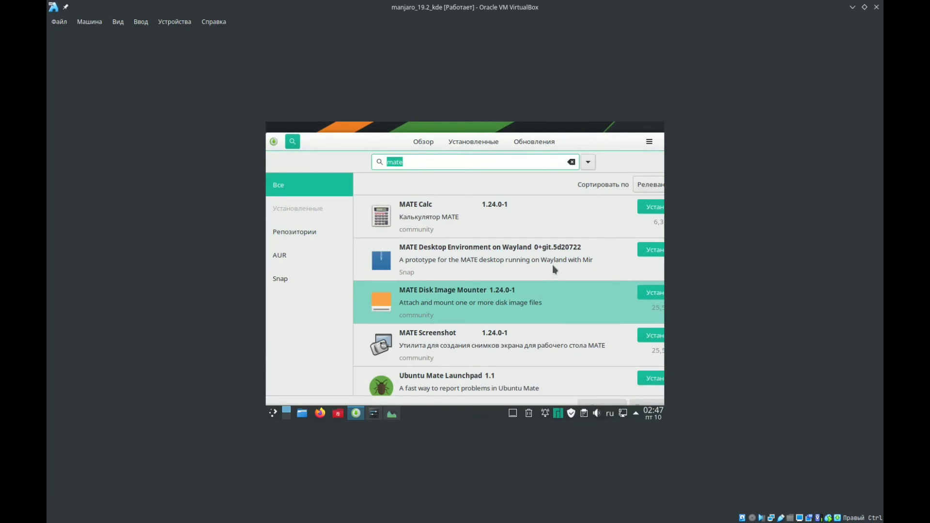
pyautogui.moveTo(574, 142); pyautogui.dragTo(537, 141)
pyautogui.moveTo(662, 220); pyautogui.dragTo(662, 284)
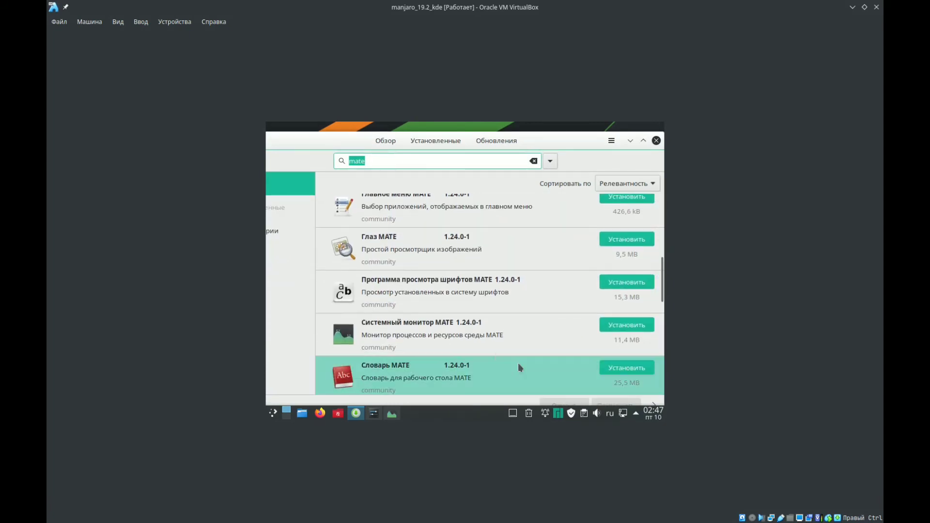
pyautogui.click(488, 346)
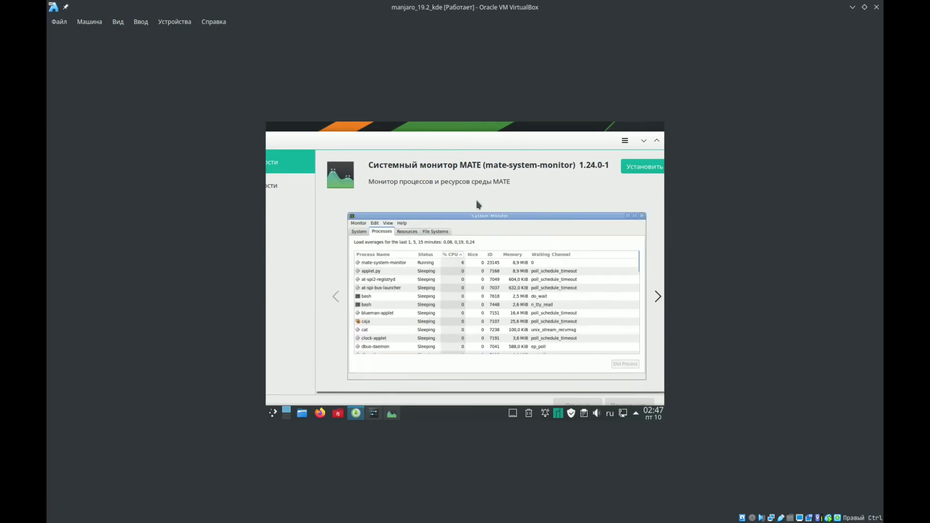
pyautogui.moveTo(462, 146); pyautogui.dragTo(474, 122)
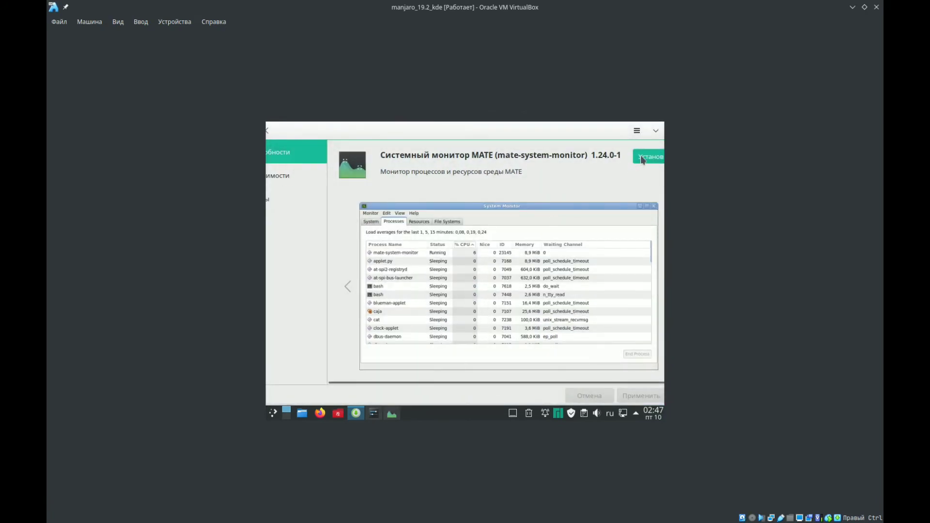
pyautogui.click(642, 158)
pyautogui.click(638, 398)
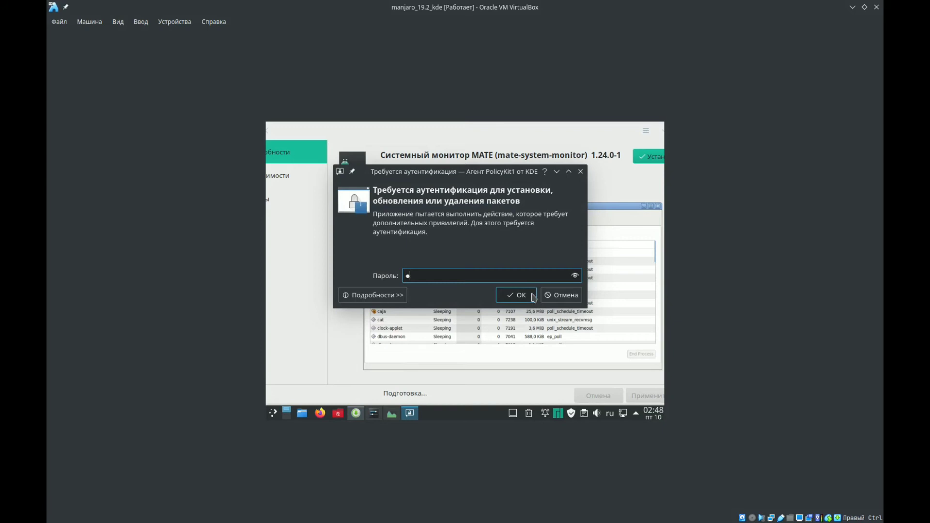
pyautogui.click(533, 297)
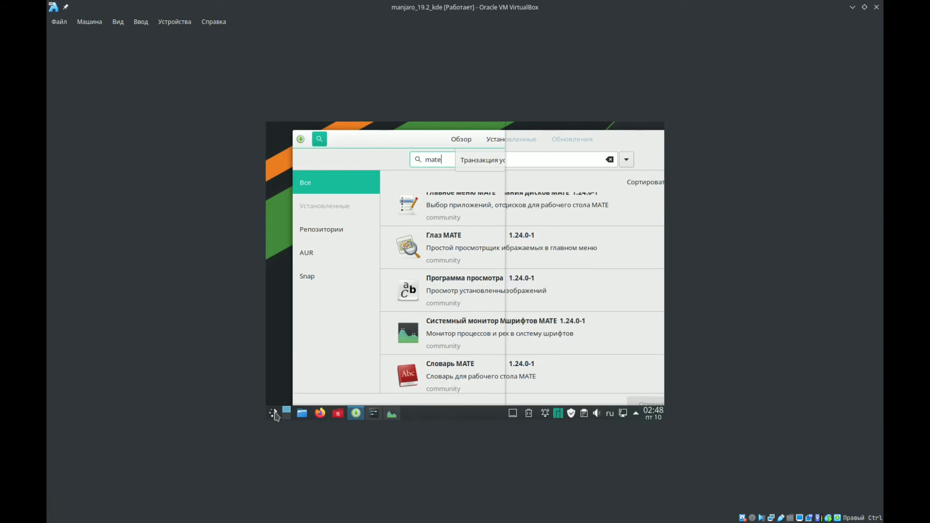
# - Search the application launcher for "mate" using the US keyboard layout, and close the launcher
pyautogui.click(274, 414)
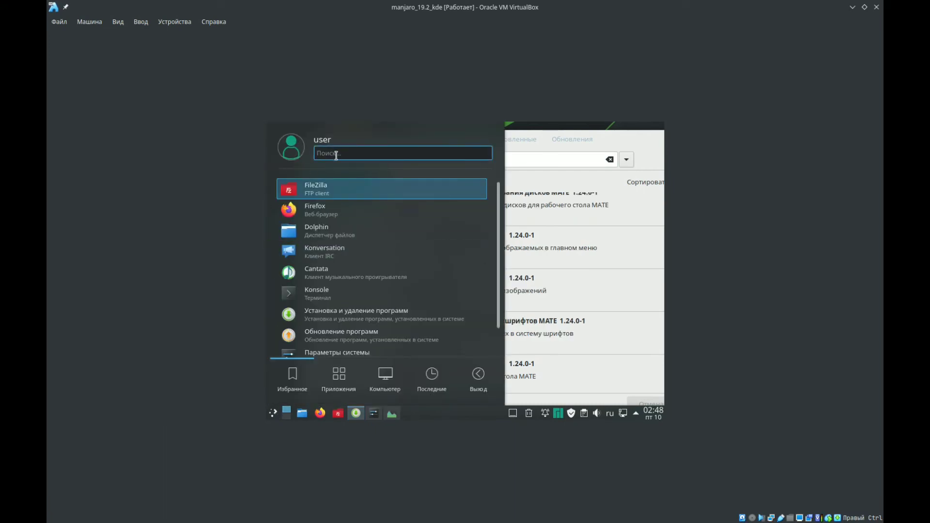
pyautogui.write('ь')
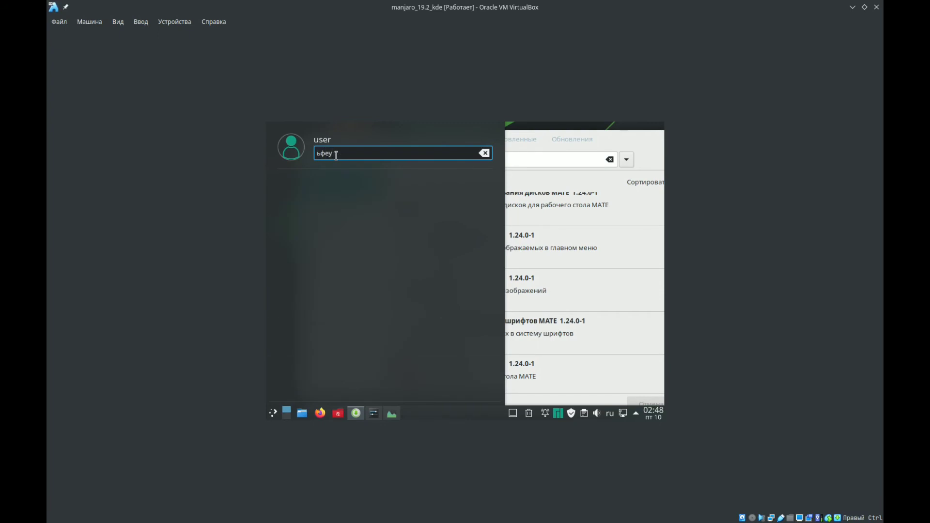
pyautogui.press('BackSpace')
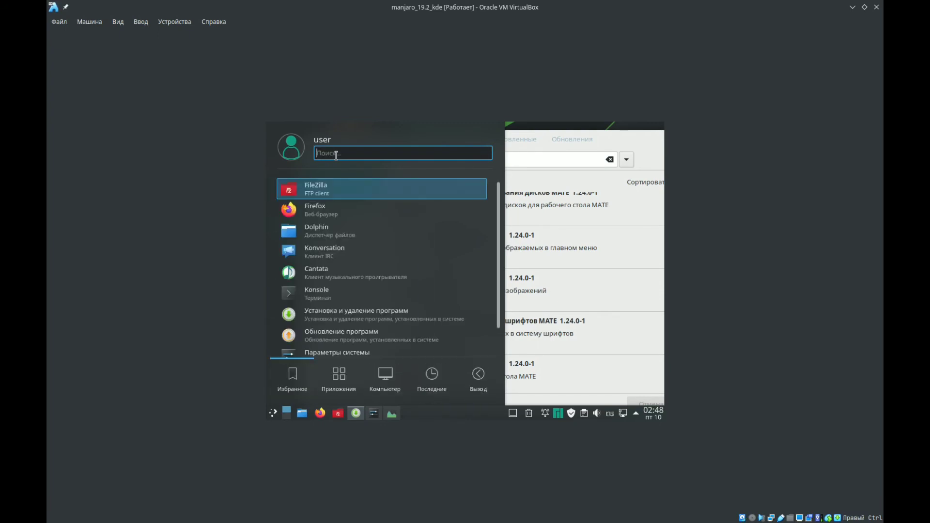
pyautogui.hotkey('alt', 'shift')
pyautogui.write('mate')
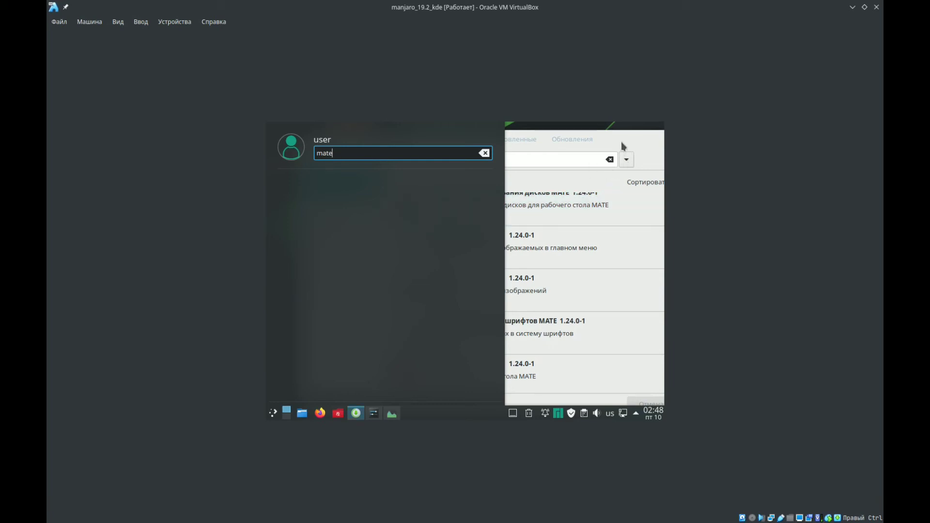
pyautogui.click(622, 143)
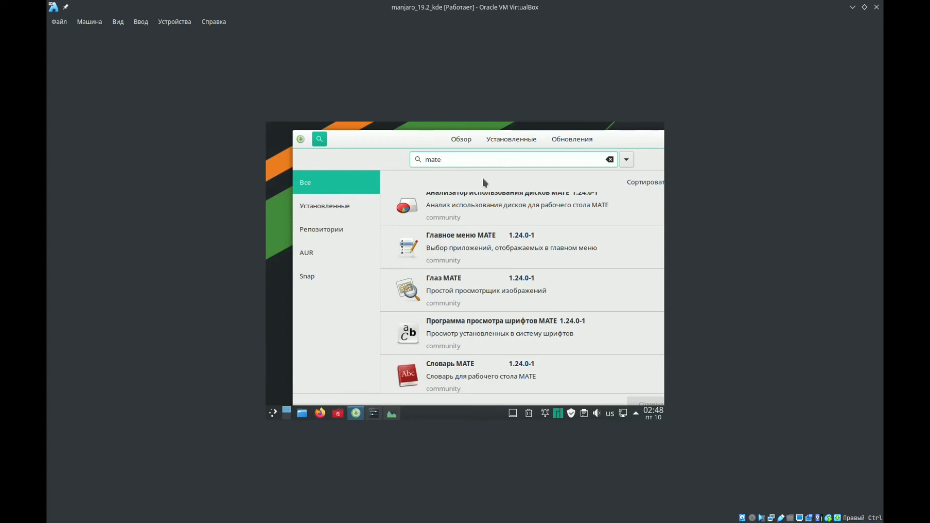
# - Open the MATE System Monitor details in the software manager and launch the program from there
pyautogui.scroll(3, 434, 211)
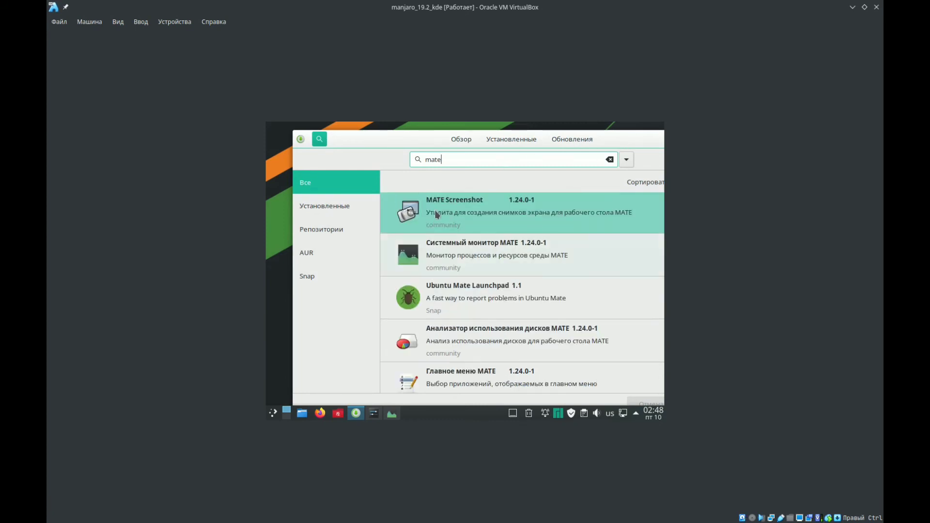
pyautogui.click(443, 256)
pyautogui.moveTo(465, 140); pyautogui.dragTo(372, 143)
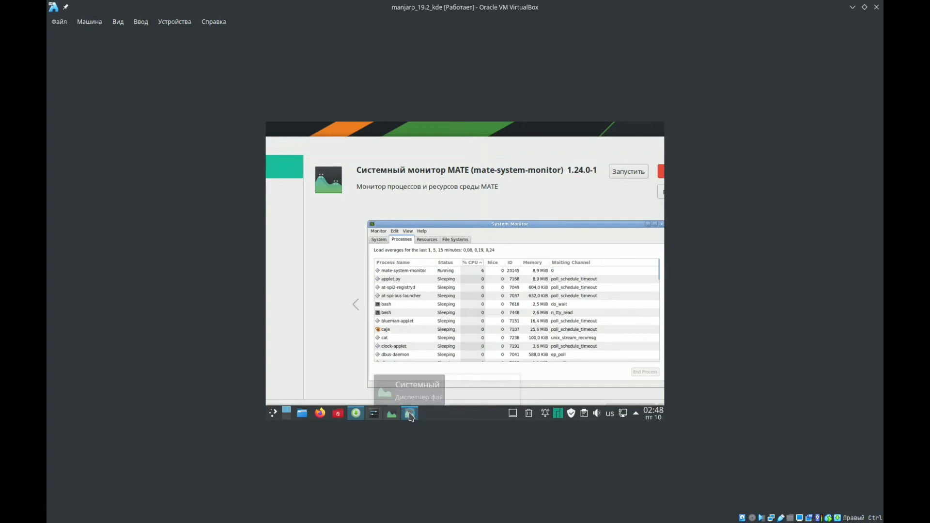
pyautogui.moveTo(410, 416)
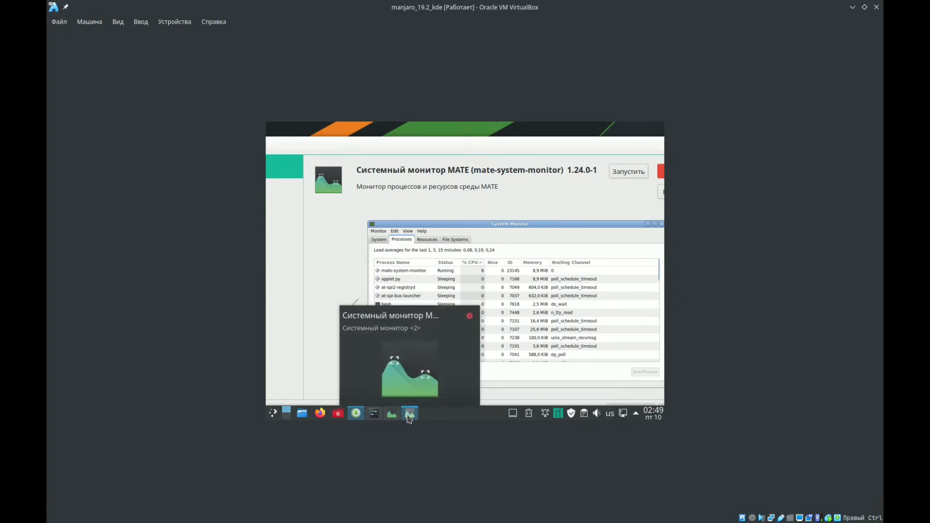
pyautogui.click(409, 418)
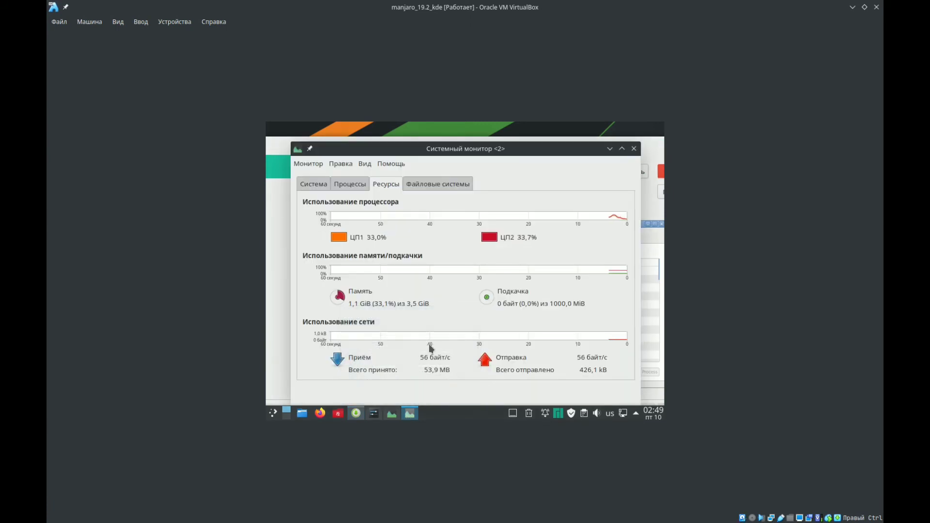
# - Examine the system information, file systems and resource usage in MATE System Monitor, and close it
pyautogui.moveTo(414, 145); pyautogui.dragTo(398, 138)
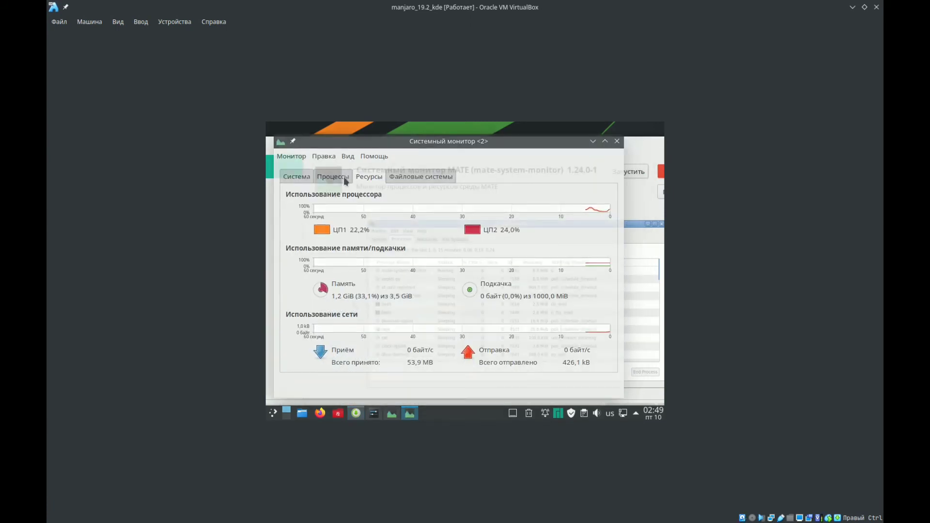
pyautogui.click(310, 178)
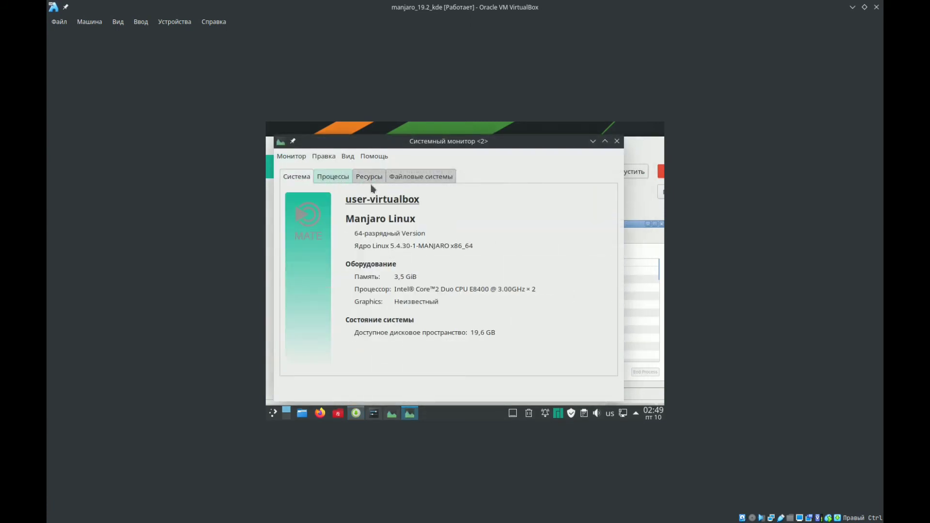
pyautogui.scroll(-3, 371, 185)
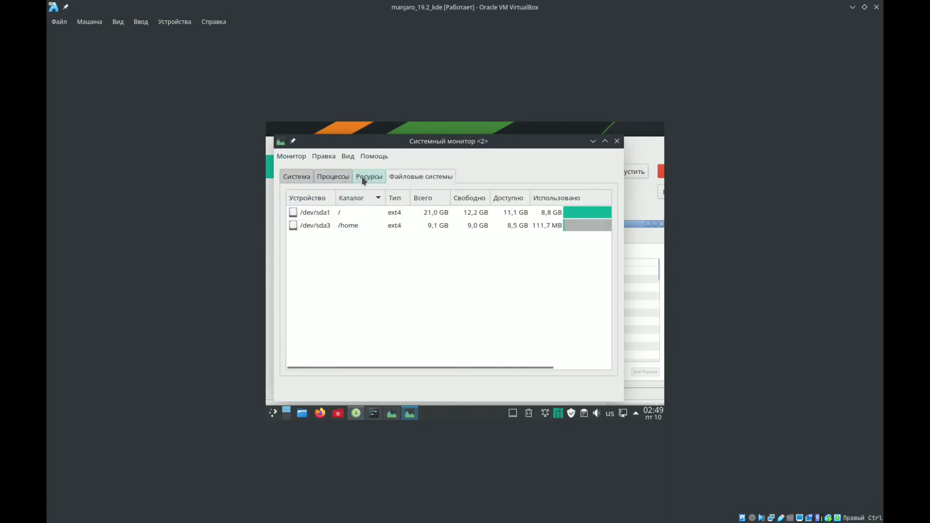
pyautogui.click(361, 176)
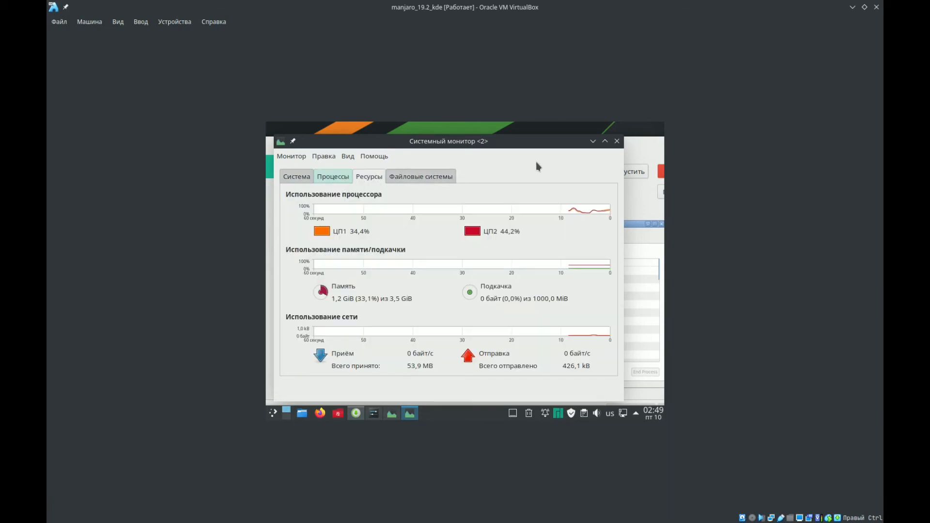
pyautogui.click(617, 144)
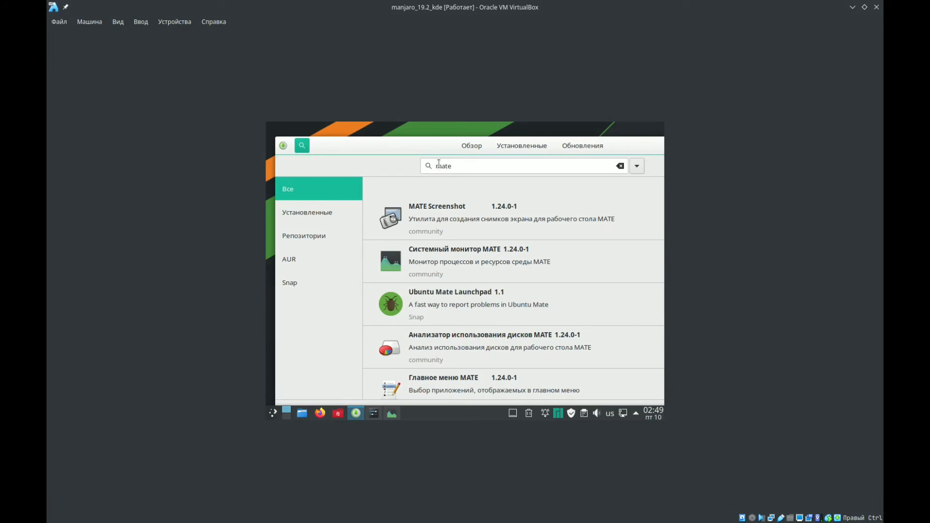
# - Search the software manager for "Snow" and return to the catalogue overview
pyautogui.doubleClick(438, 165)
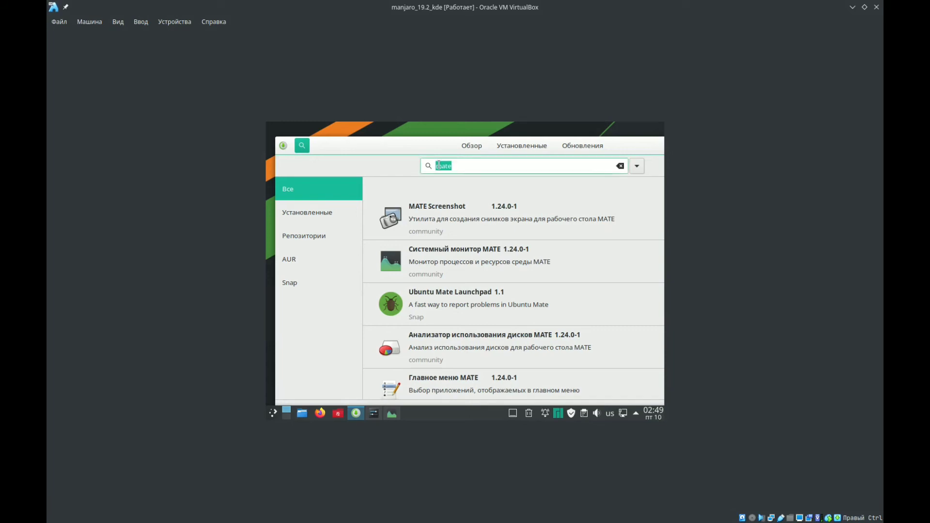
pyautogui.write('snow')
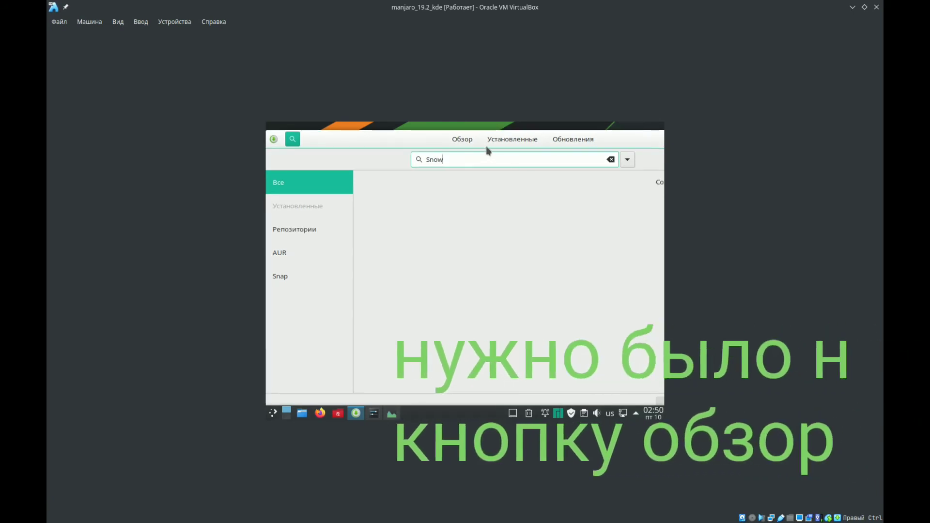
pyautogui.click(472, 144)
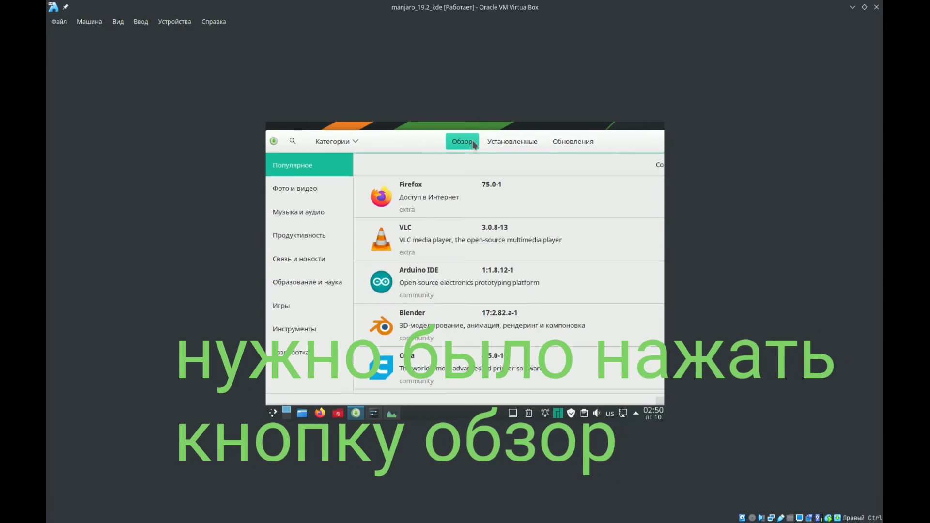
# - Search the software manager for "snow" and apply the installation of the Snowflake SSH/SFTP client
pyautogui.click(292, 141)
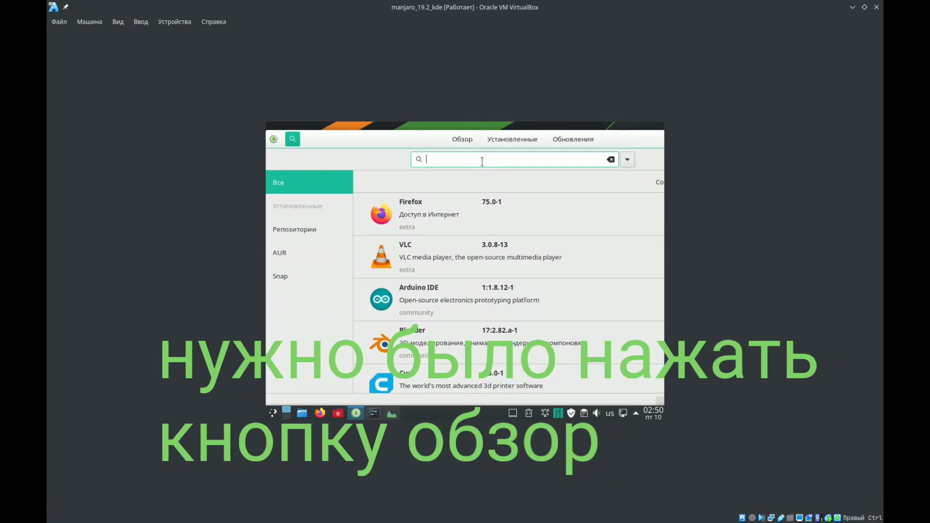
pyautogui.write('snow')
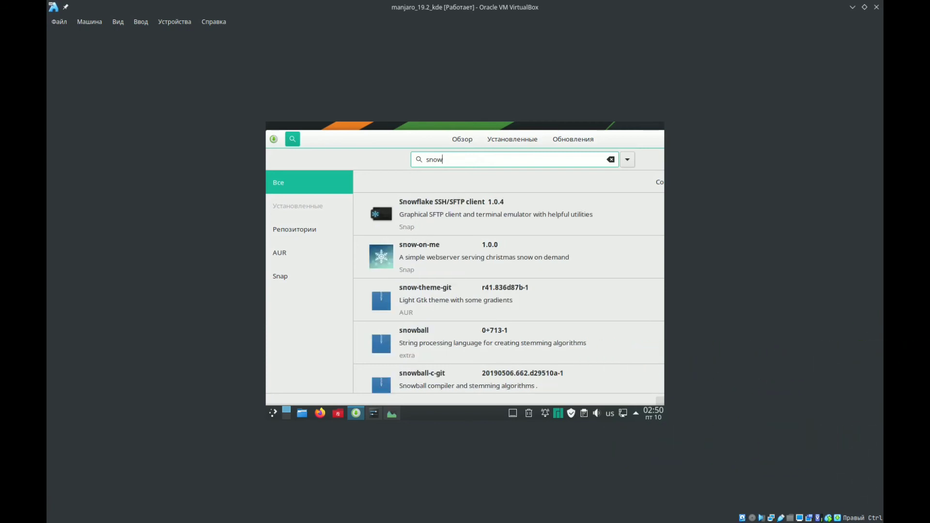
pyautogui.click(492, 216)
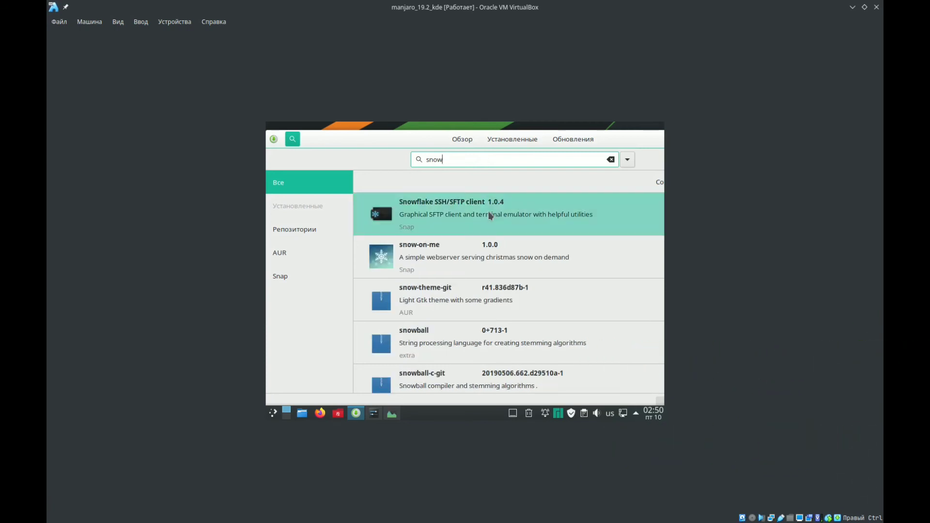
pyautogui.click(437, 211)
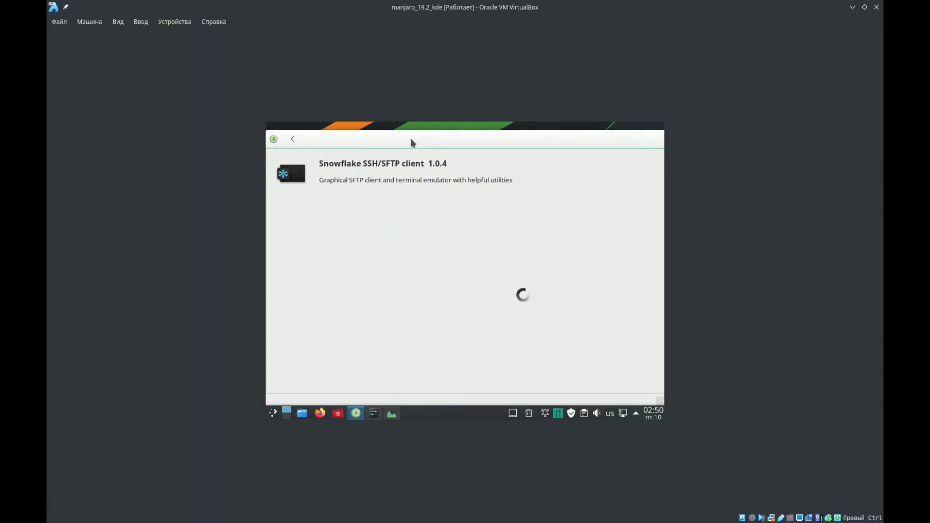
pyautogui.moveTo(381, 138); pyautogui.dragTo(345, 137)
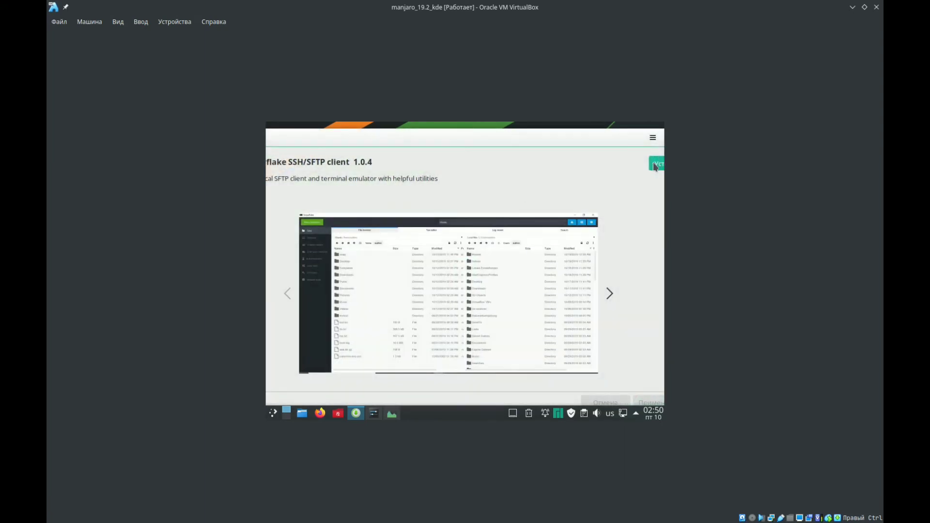
pyautogui.moveTo(603, 145); pyautogui.dragTo(577, 129)
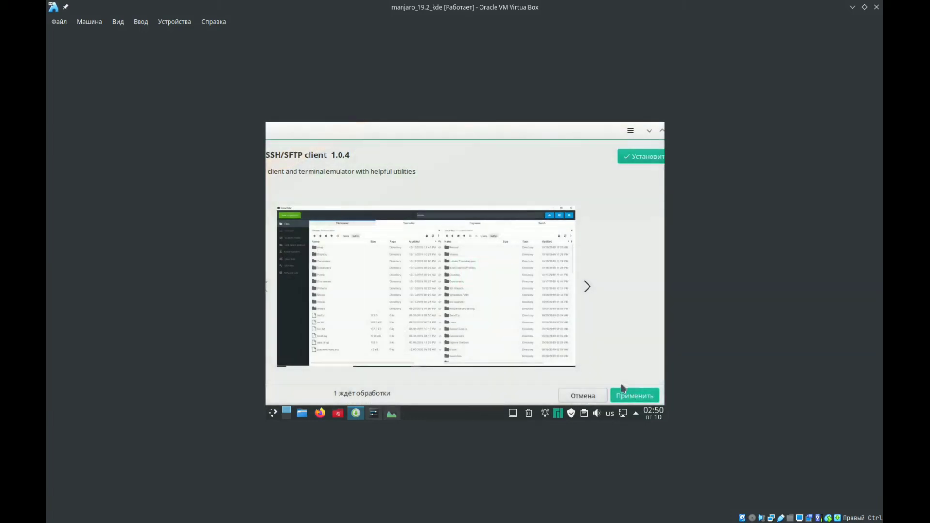
pyautogui.click(634, 396)
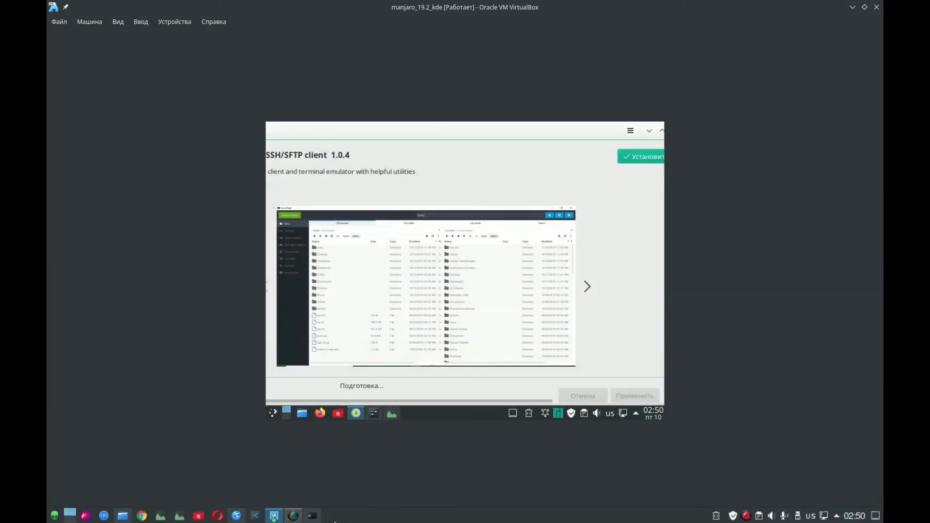
# - Switch to the host's Kate and Snowflake windows, unmaximize both, and keep the Kate window above all others
pyautogui.click(236, 515)
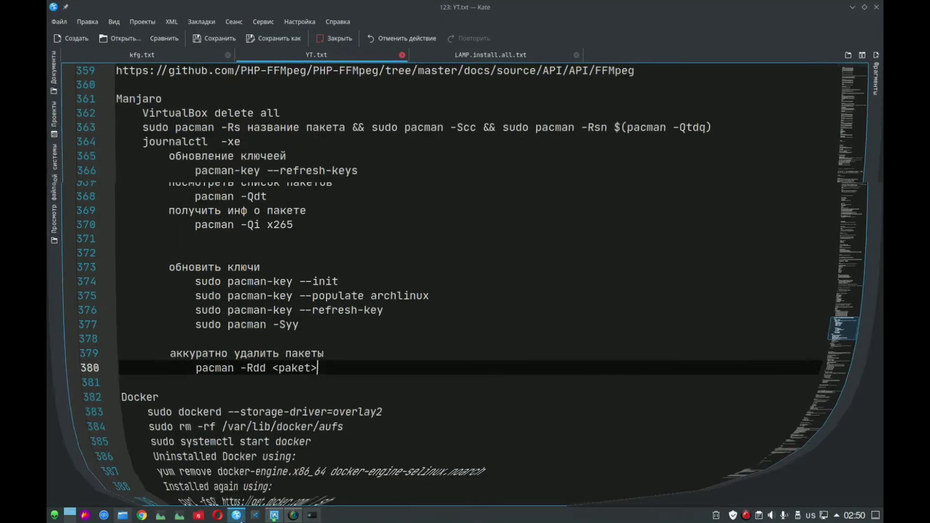
pyautogui.moveTo(438, 31); pyautogui.dragTo(423, 73)
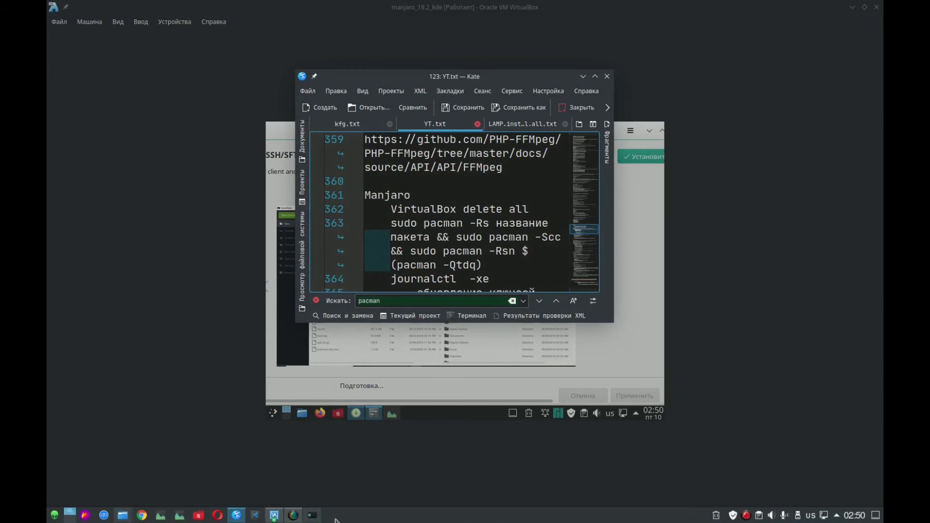
pyautogui.click(316, 517)
pyautogui.moveTo(402, 10); pyautogui.dragTo(406, 165)
pyautogui.click(363, 80)
pyautogui.rightClick(363, 75)
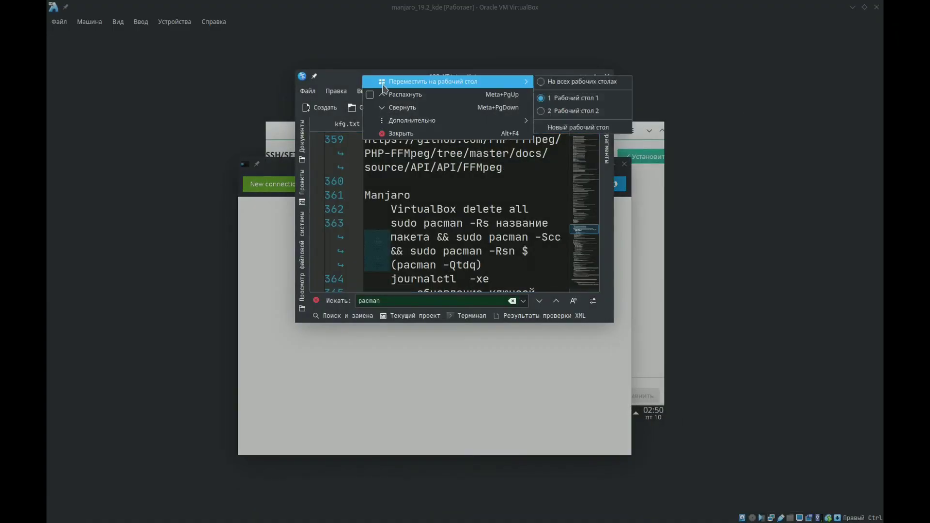
pyautogui.moveTo(509, 121)
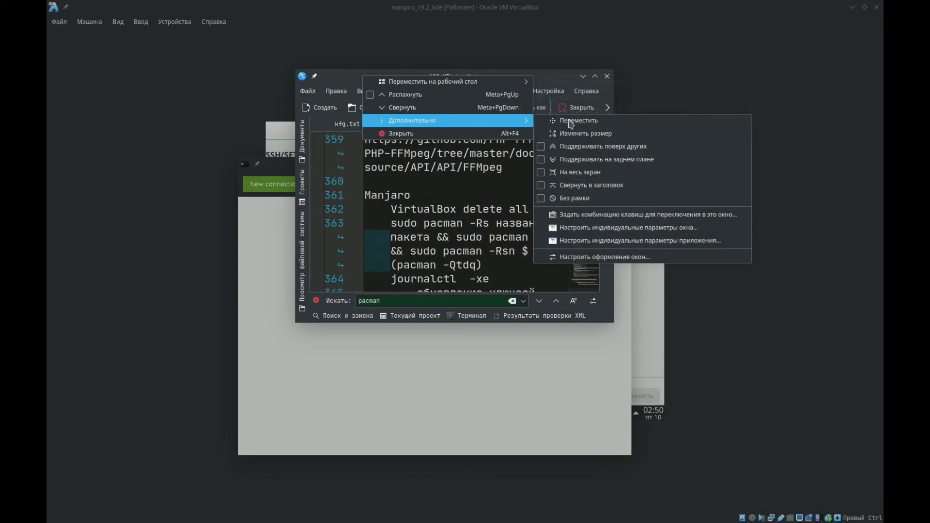
pyautogui.click(547, 146)
# - Maximize Snowflake and connect to the preselected saved site, moving the Kate window to cover the private details
pyautogui.moveTo(288, 175); pyautogui.dragTo(280, 1)
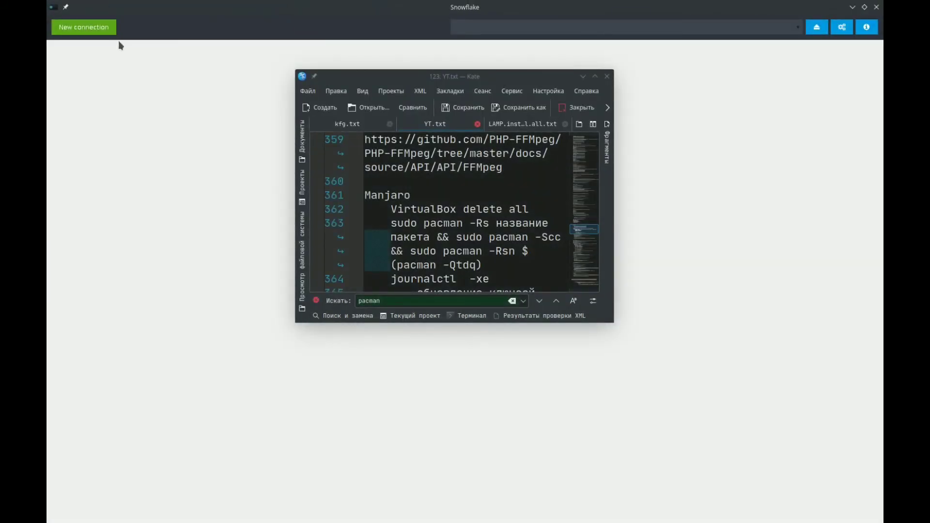
pyautogui.moveTo(398, 82); pyautogui.dragTo(387, 101)
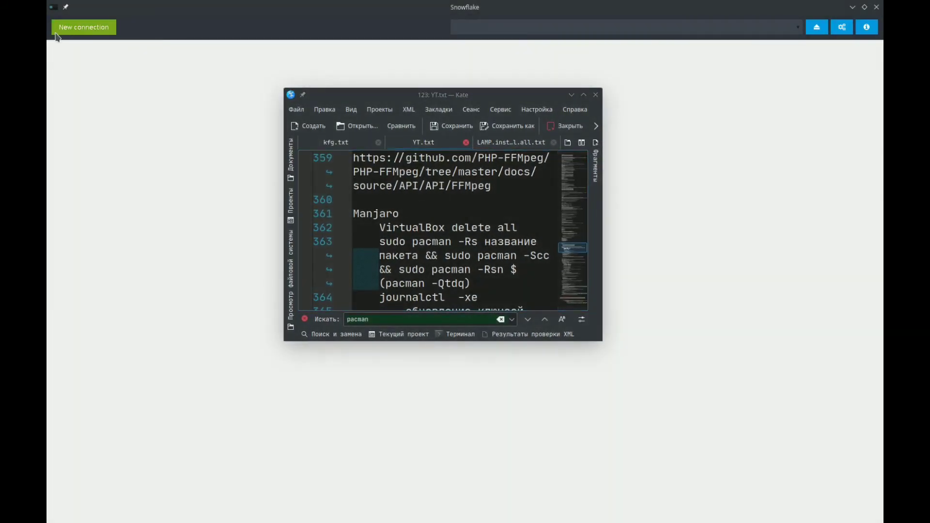
pyautogui.click(65, 30)
pyautogui.click(596, 402)
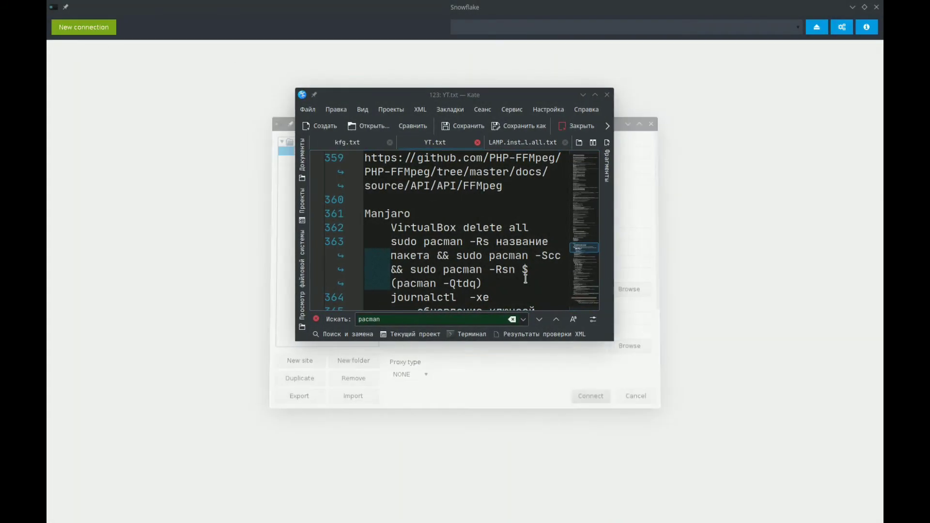
pyautogui.moveTo(407, 102); pyautogui.dragTo(251, 27)
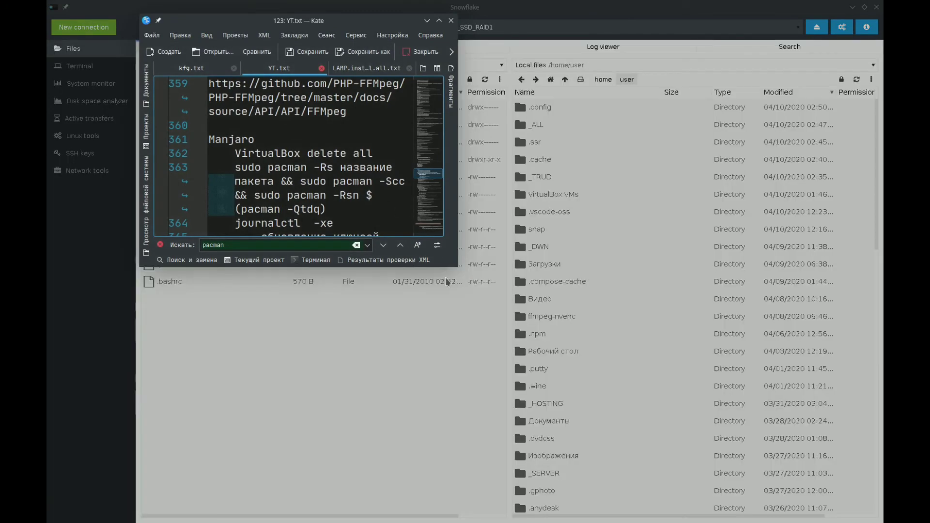
# - Examine Snowflake's file browser, start system monitoring, and look at the disk space analyzer
pyautogui.click(406, 317)
pyautogui.click(205, 283)
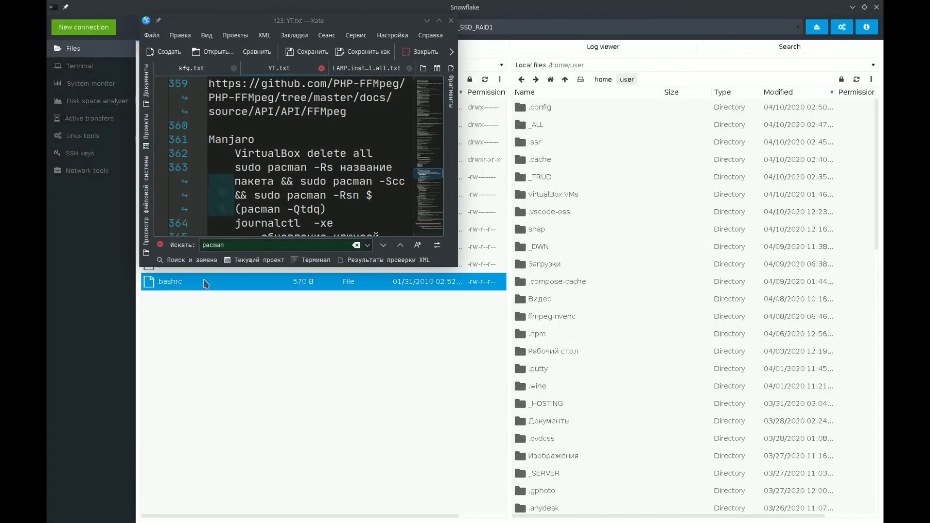
pyautogui.click(82, 84)
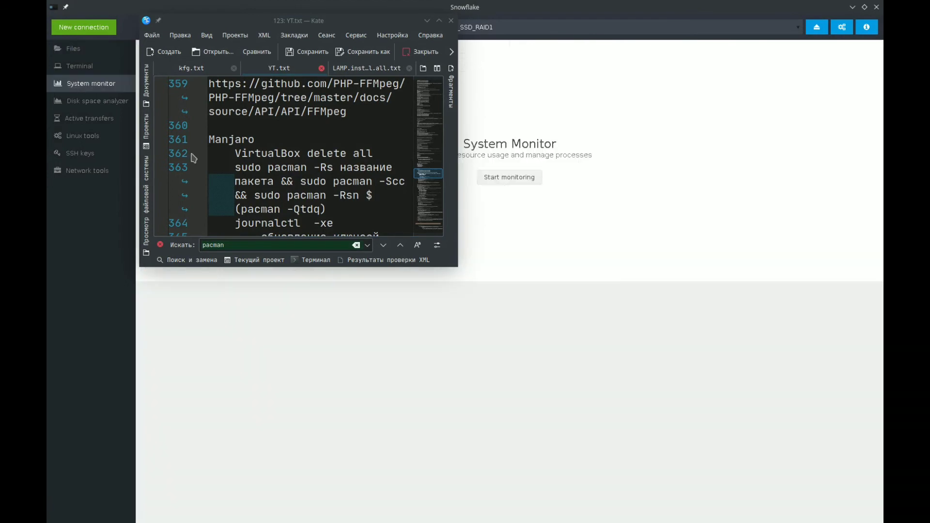
pyautogui.click(509, 179)
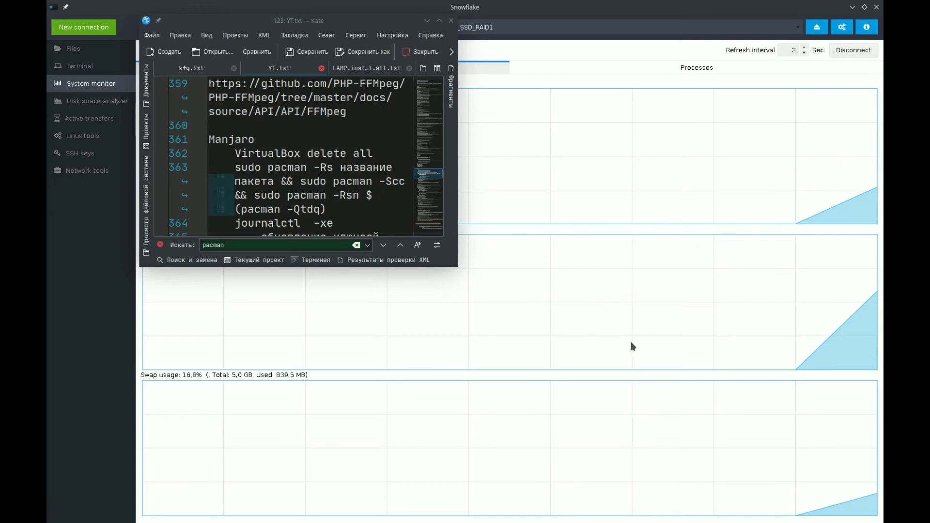
pyautogui.click(98, 102)
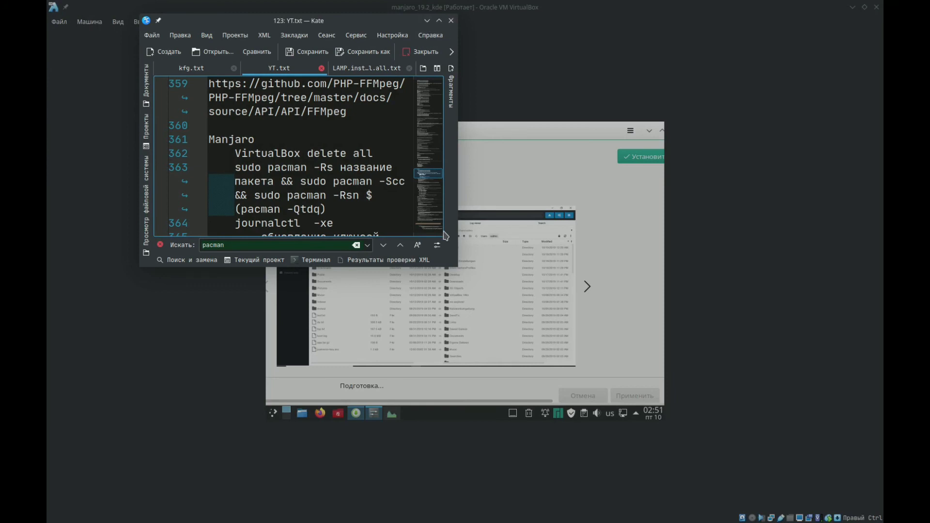
# - Enlarge the Kate window, examine the Manjaro notes with pacman commands on lines 362 to 380, and minimize Kate
pyautogui.moveTo(457, 266); pyautogui.dragTo(689, 484)
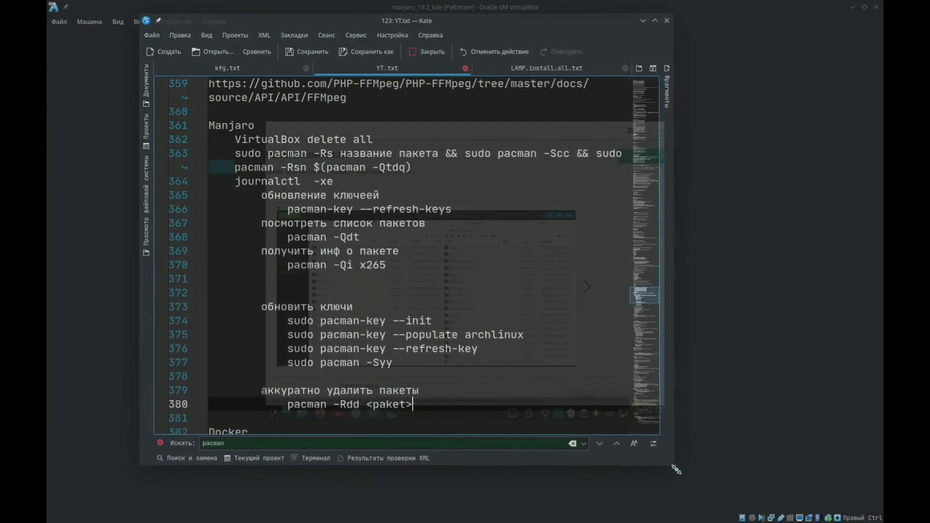
pyautogui.moveTo(413, 405); pyautogui.dragTo(148, 141)
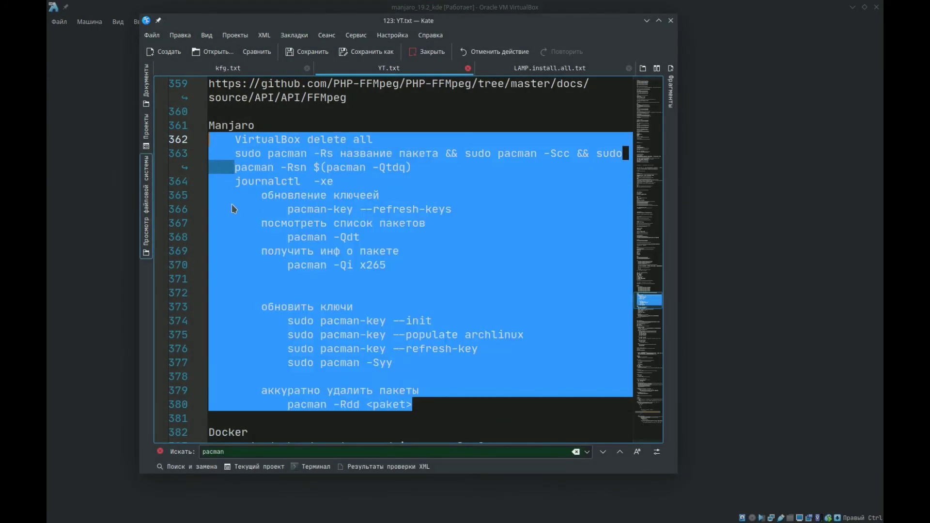
pyautogui.click(401, 251)
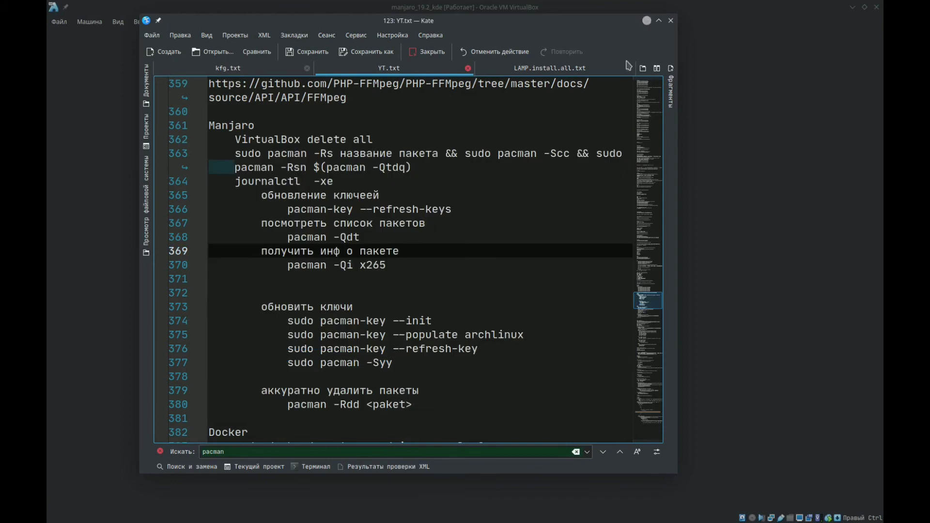
pyautogui.click(647, 20)
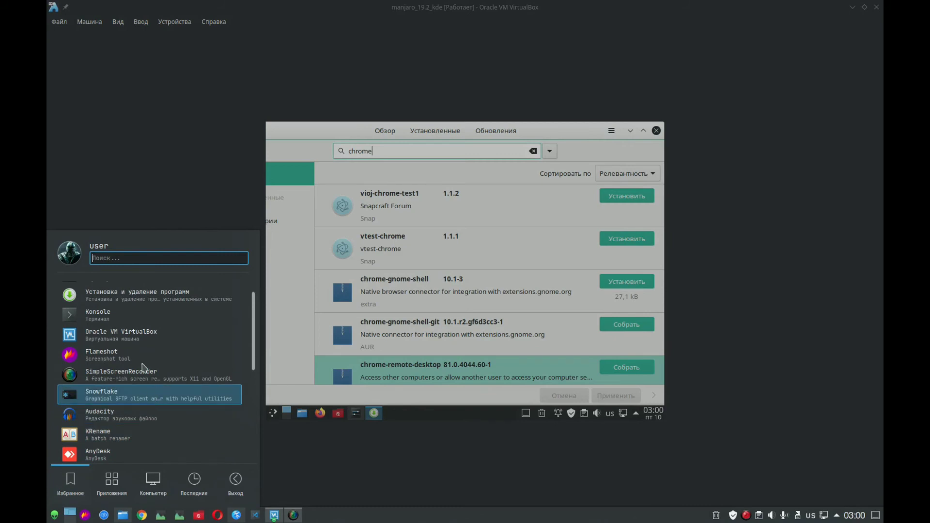
# - Open the host system's software manager and search its packages for "chro"
pyautogui.scroll(1, 127, 334)
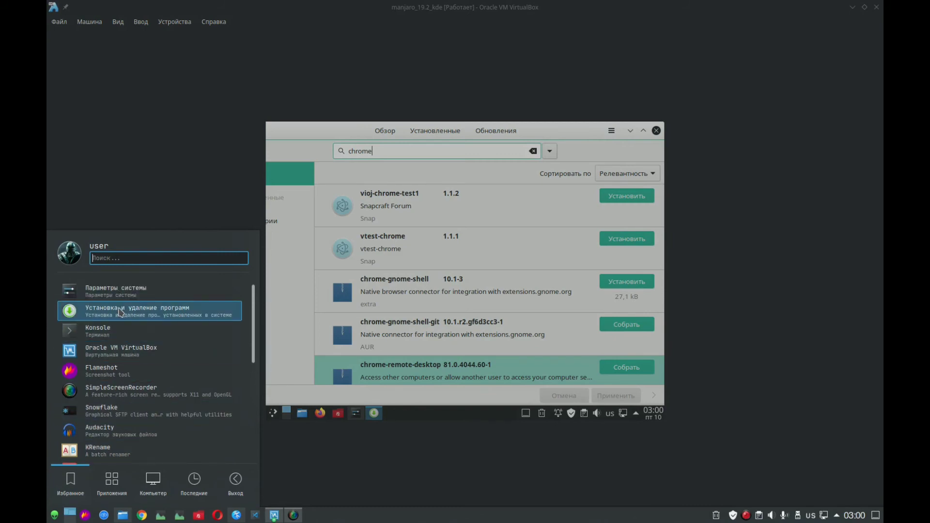
pyautogui.click(122, 312)
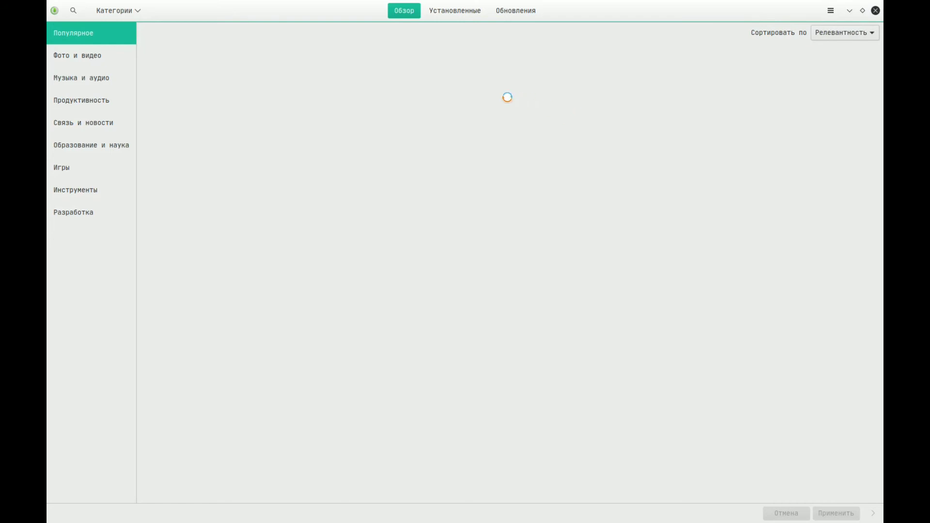
pyautogui.click(72, 11)
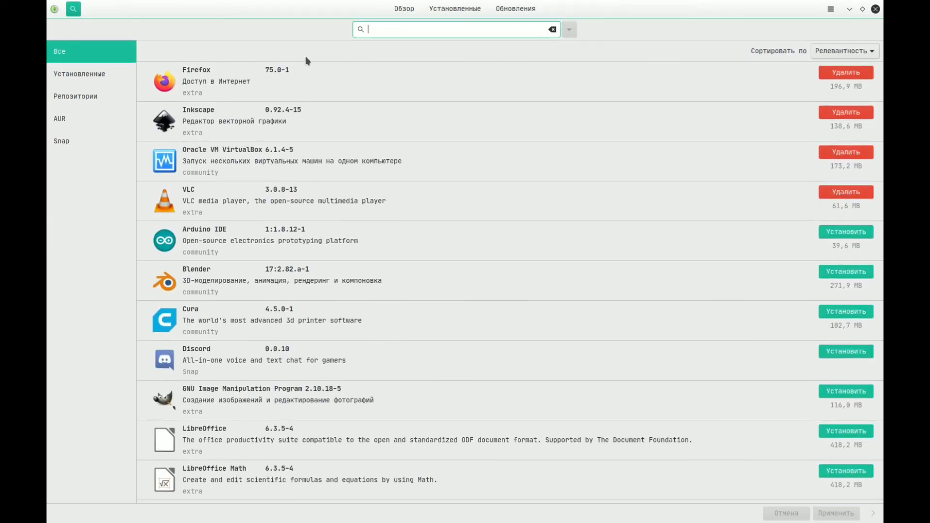
pyautogui.write('chrome')
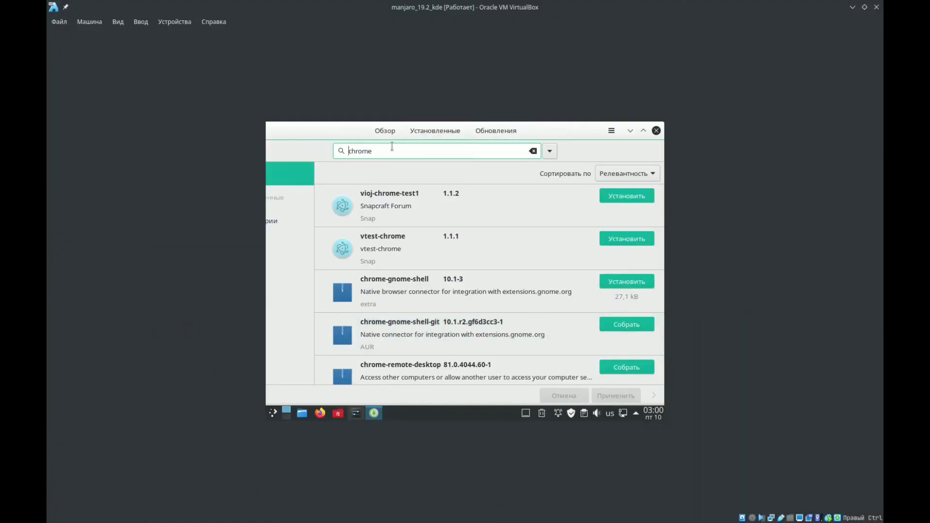
# - Search the virtual machine's software manager for "google-chrome" instead of "chrome"
pyautogui.write('gole')
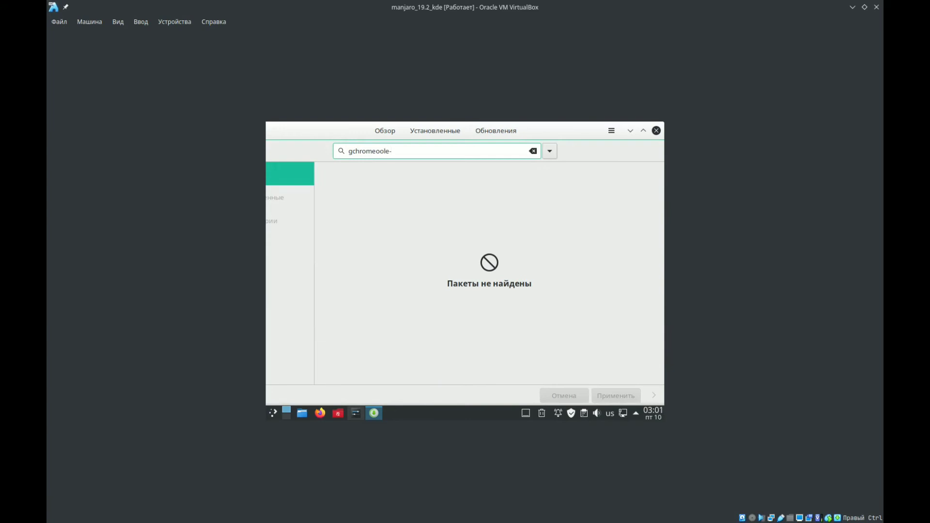
pyautogui.press('BackSpace')
pyautogui.press('BackSpace')
pyautogui.press('BackSpace')
pyautogui.press('BackSpace')
pyautogui.press('BackSpace')
pyautogui.press('BackSpace')
pyautogui.press('BackSpace')
pyautogui.press('BackSpace')
pyautogui.press('BackSpace')
pyautogui.press('BackSpace')
pyautogui.press('BackSpace')
pyautogui.write('google-chrome')
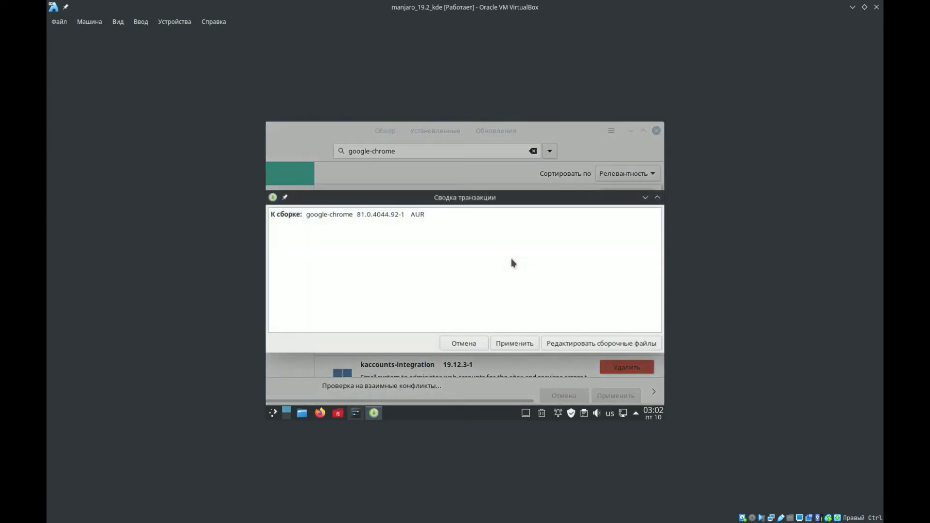
# - Confirm building google-chrome 81.0.4044.92-1 from AUR and authenticate with the account password
pyautogui.press('Return')
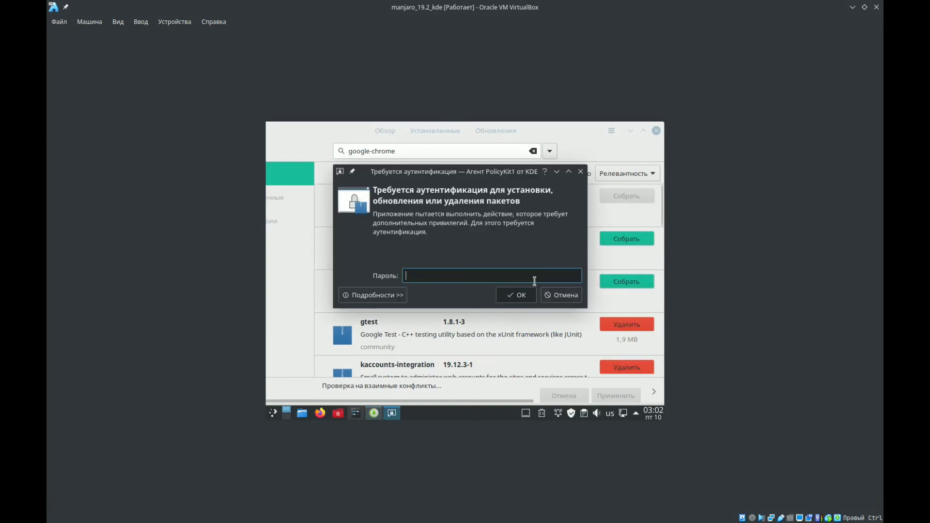
pyautogui.write('•••')
pyautogui.press('Return')
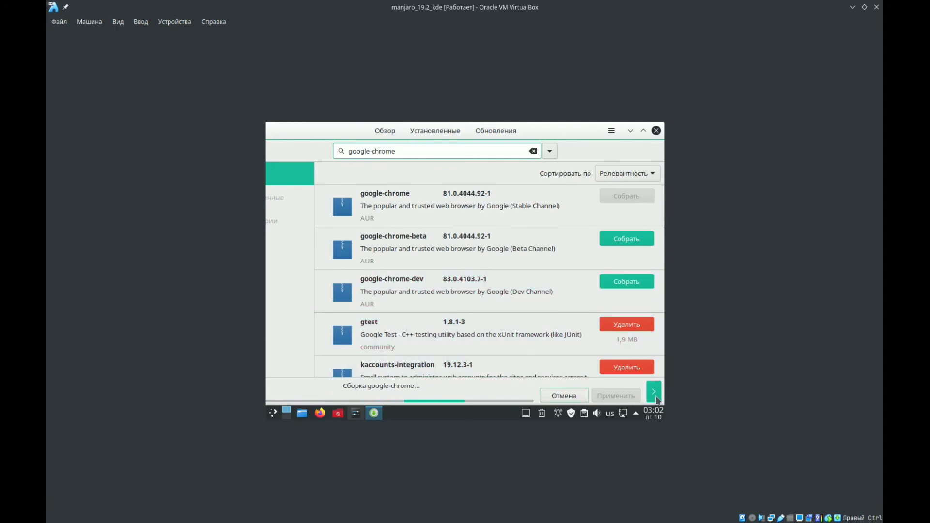
# - Open the build details of google-chrome and reposition the software manager window to read the log
pyautogui.click(657, 399)
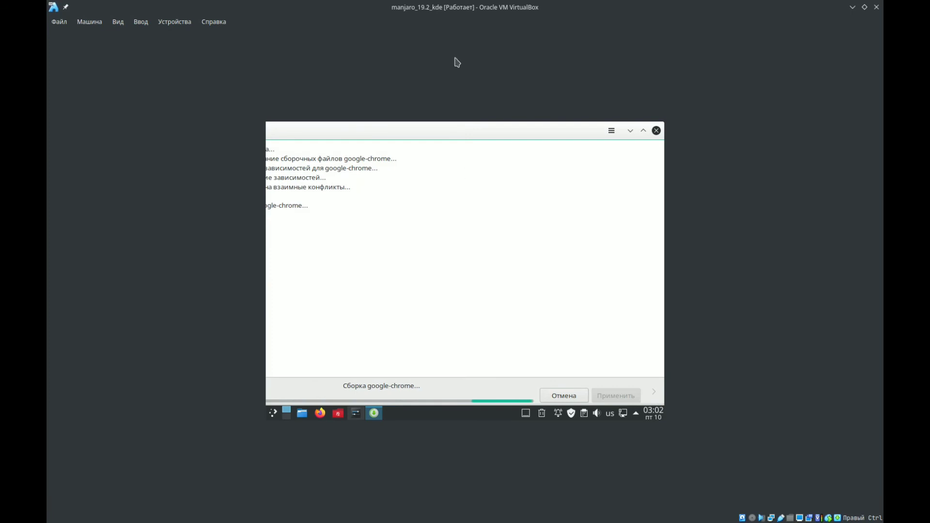
pyautogui.moveTo(452, 139); pyautogui.dragTo(486, 133)
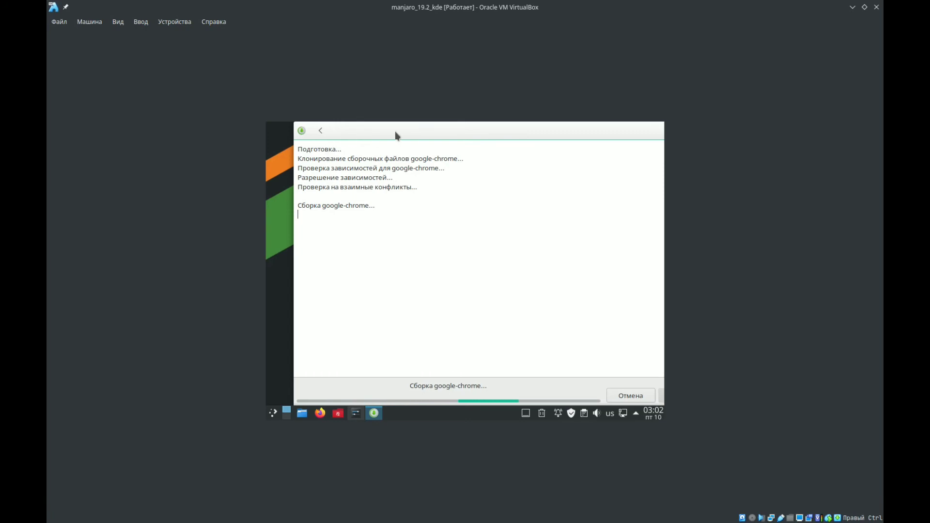
pyautogui.moveTo(396, 135); pyautogui.dragTo(255, 140)
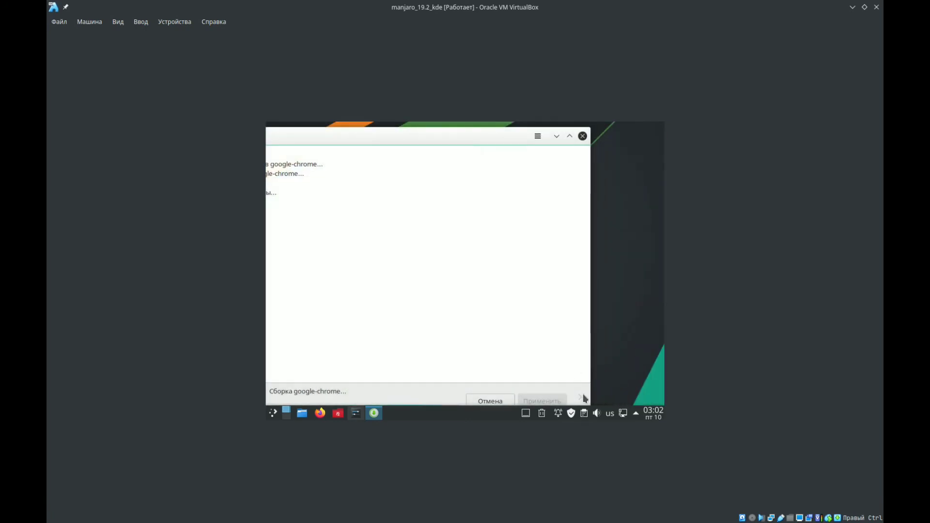
pyautogui.moveTo(426, 142); pyautogui.dragTo(468, 132)
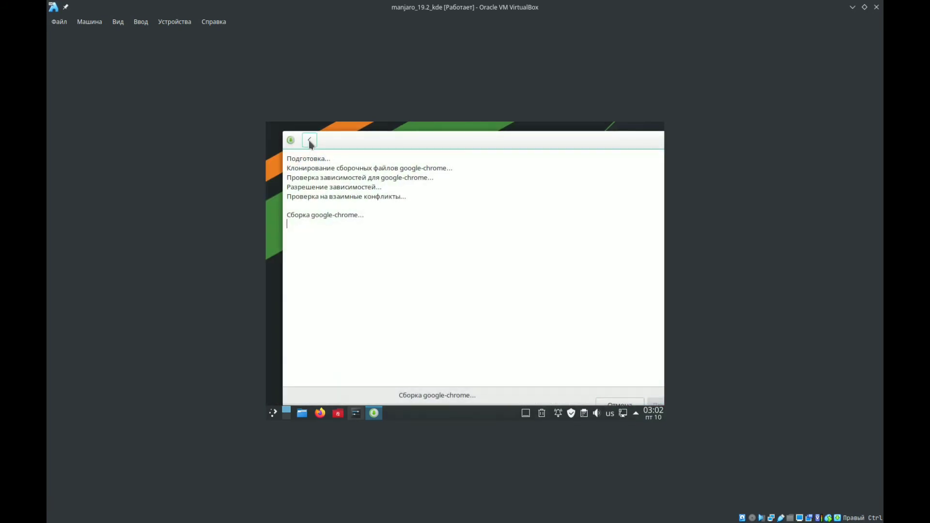
# - Find Google Chrome in the virtual machine's application launcher with the search "goo" and add it to the favourites
pyautogui.moveTo(603, 143); pyautogui.dragTo(568, 133)
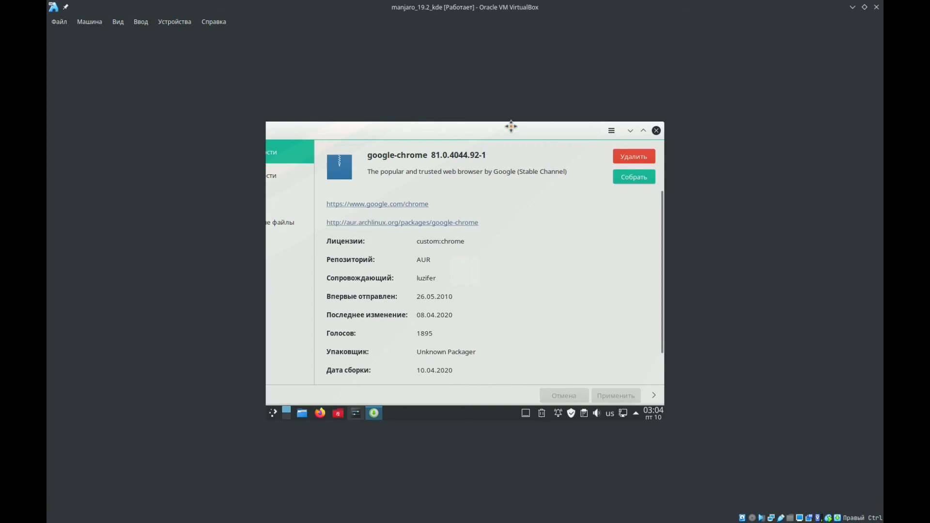
pyautogui.moveTo(511, 126); pyautogui.dragTo(499, 127)
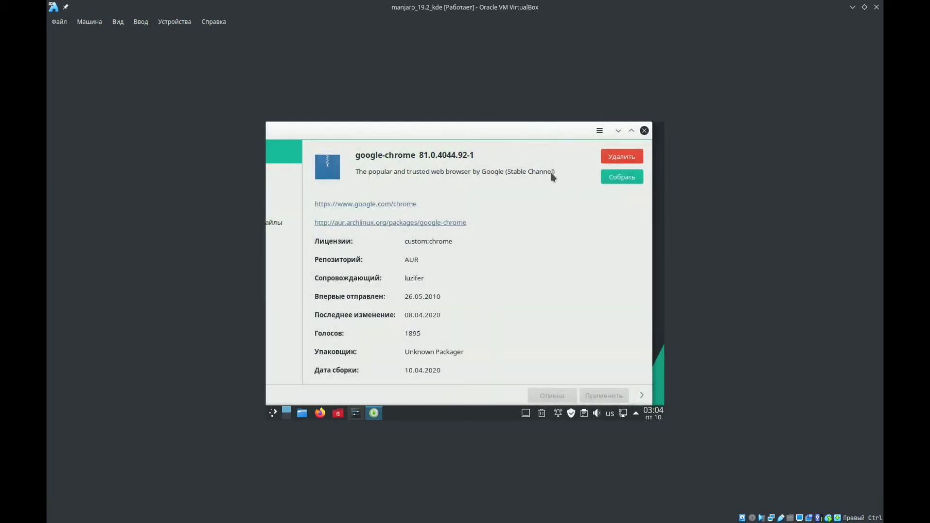
pyautogui.click(274, 413)
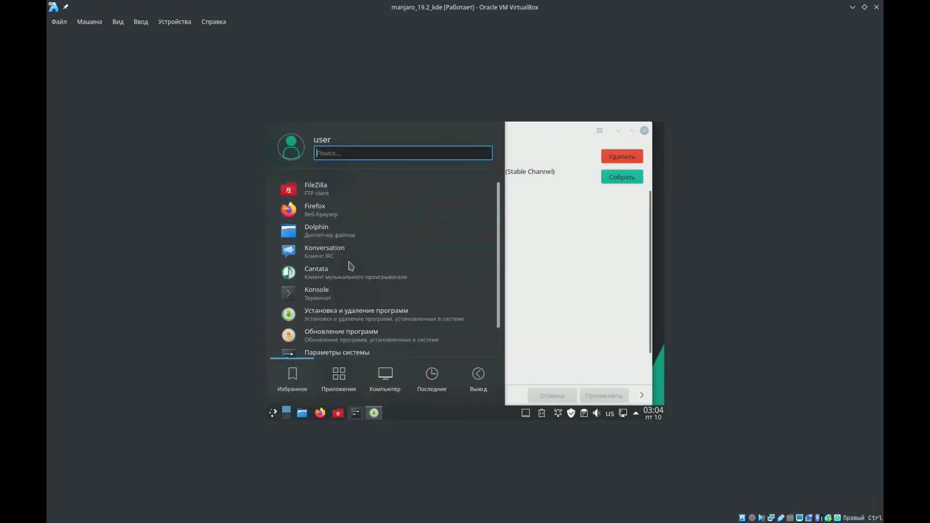
pyautogui.write('g')
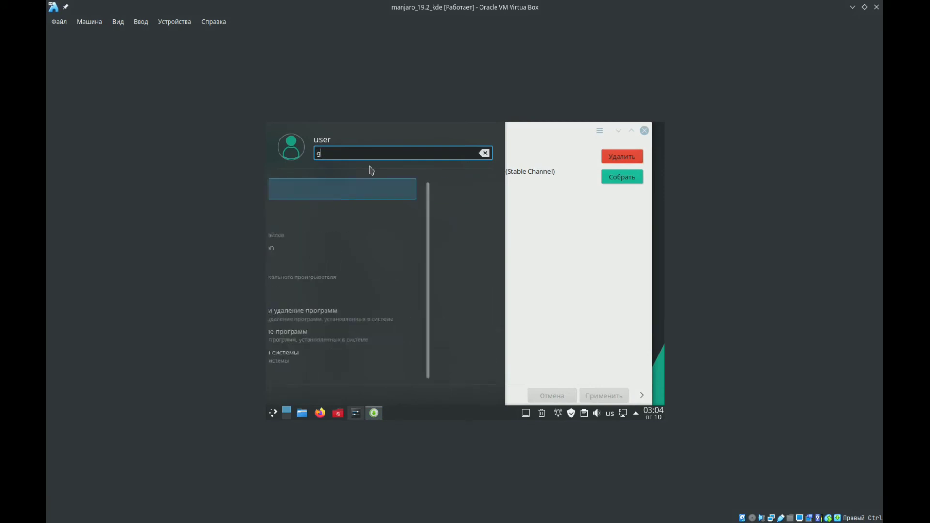
pyautogui.write('oo')
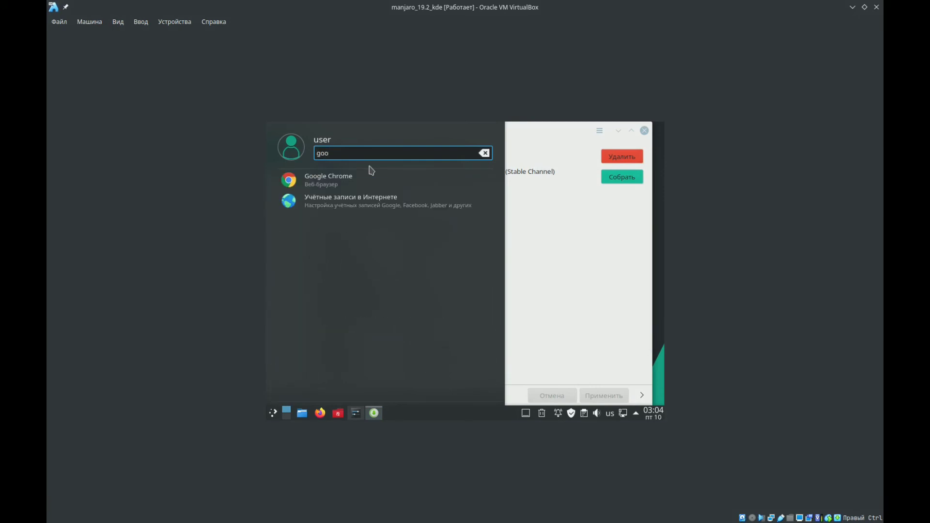
pyautogui.rightClick(339, 188)
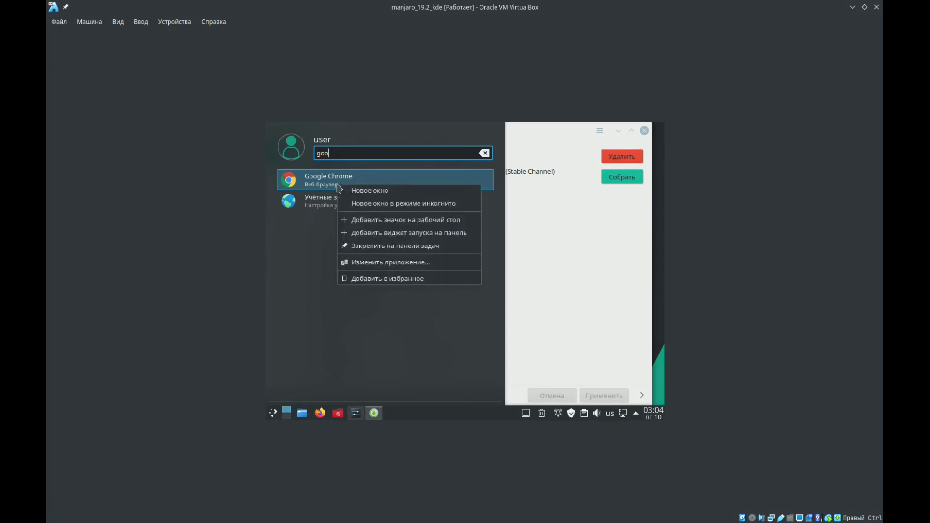
pyautogui.click(365, 283)
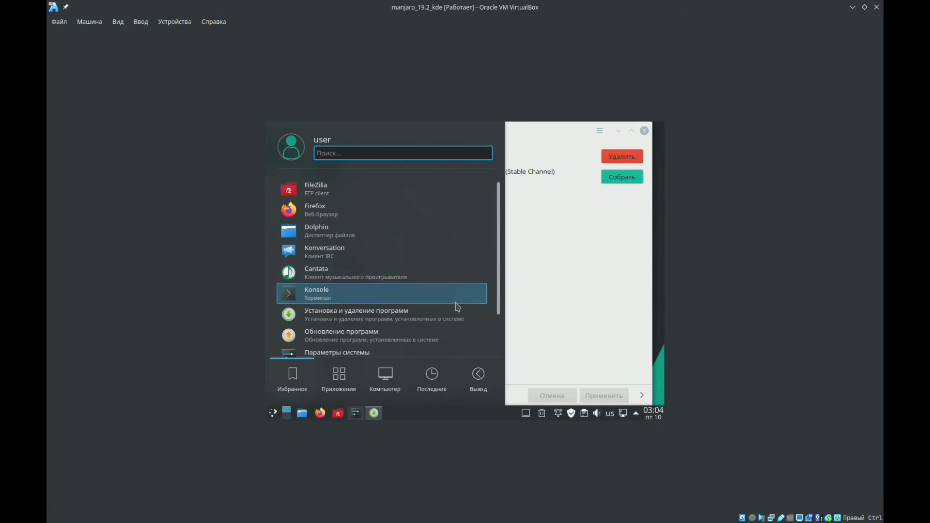
# - Launch Google Chrome from the favourites, accept its first-run dialog with usage statistics and crash reports turned off, and minimise the browser
pyautogui.scroll(-3, 465, 334)
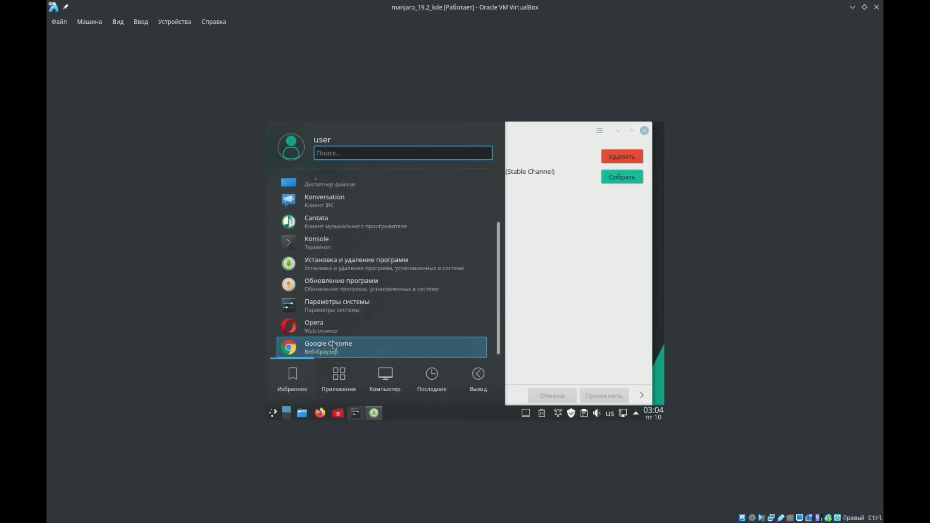
pyautogui.moveTo(334, 346); pyautogui.dragTo(415, 403)
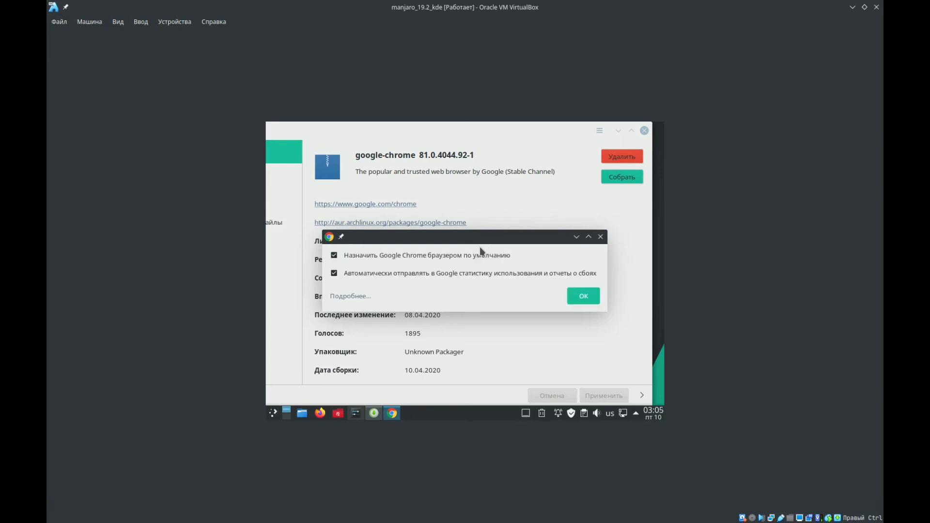
pyautogui.click(334, 273)
pyautogui.press('Return')
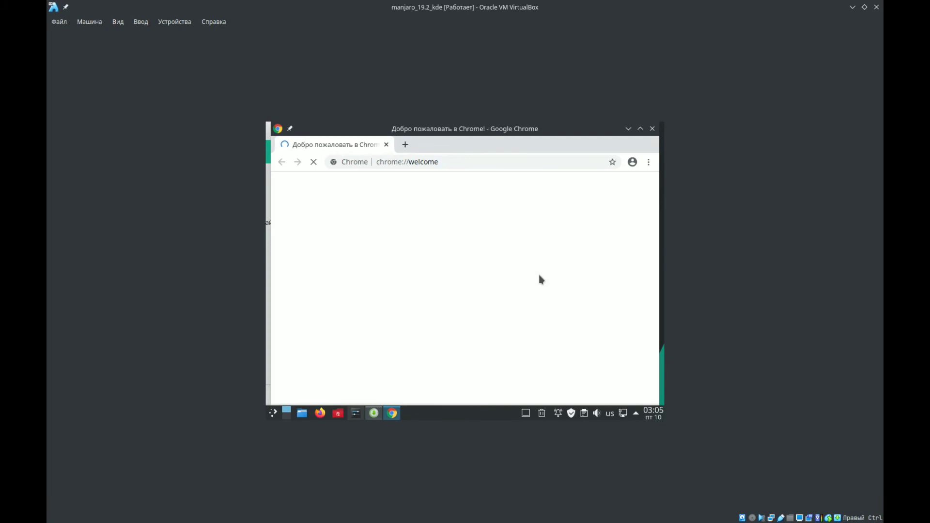
pyautogui.click(629, 129)
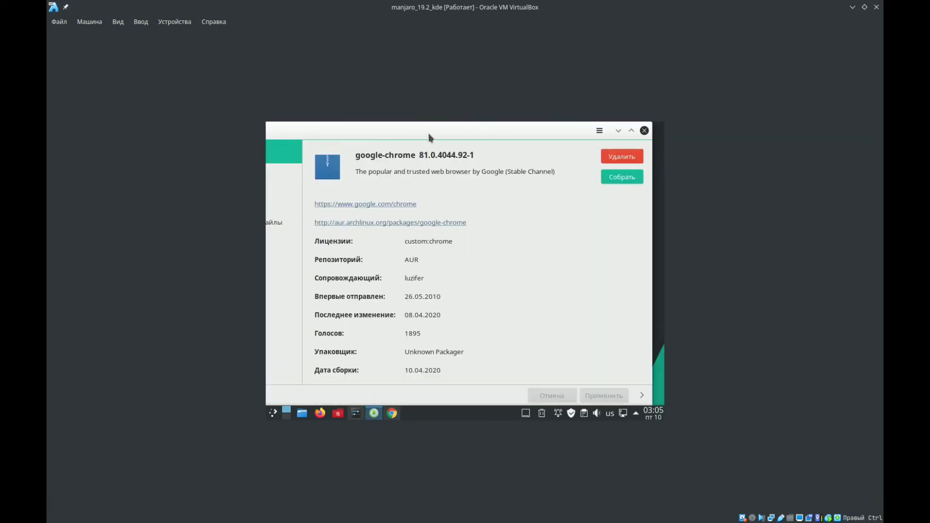
# - Return to the software manager's package search, look for "code" and open the details of Code - OSS
pyautogui.moveTo(471, 131); pyautogui.dragTo(484, 131)
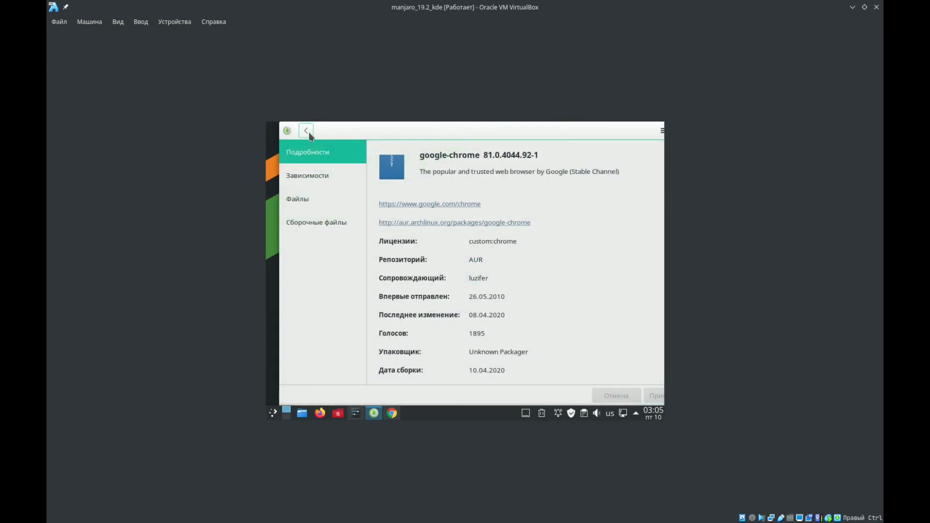
pyautogui.click(434, 137)
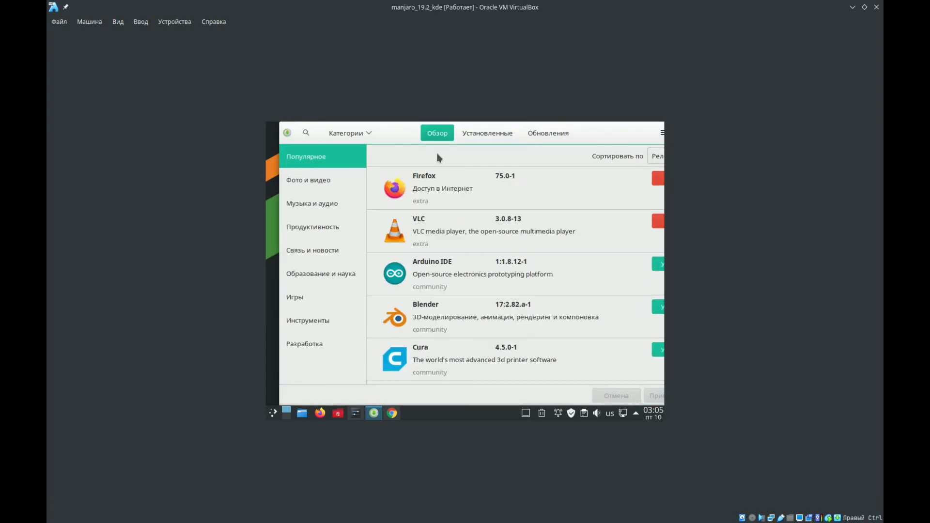
pyautogui.click(306, 133)
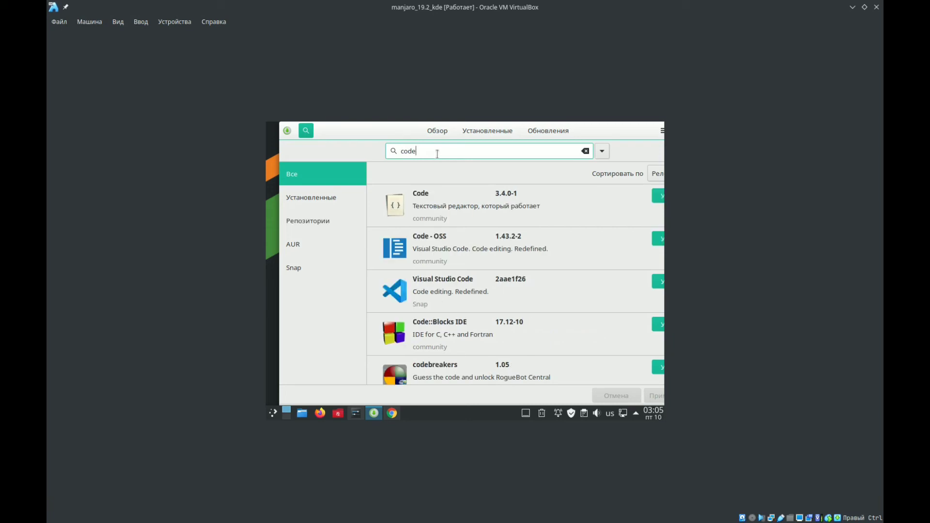
pyautogui.click(455, 250)
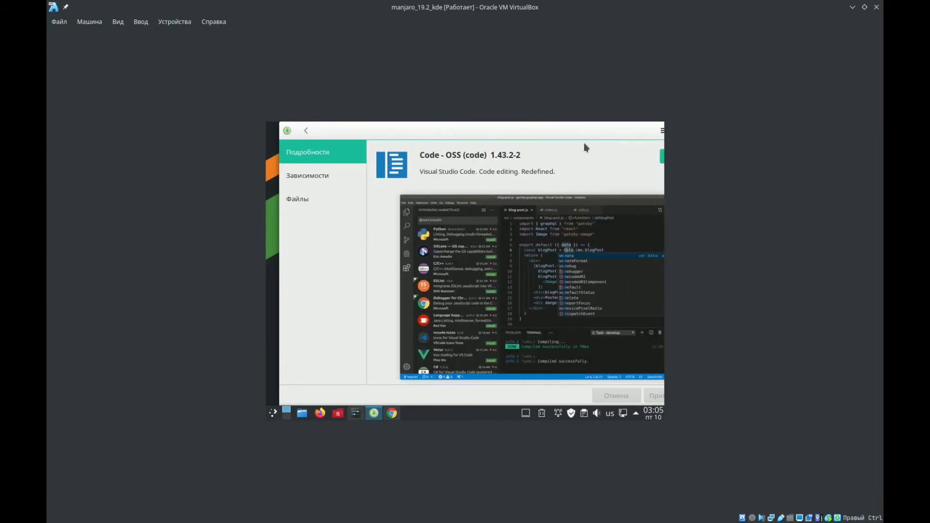
# - Install Code - OSS 1.43.2-2 with the optional dependencies bash-completion and zsh-completions, and apply the transaction
pyautogui.moveTo(571, 129); pyautogui.dragTo(518, 135)
pyautogui.click(618, 164)
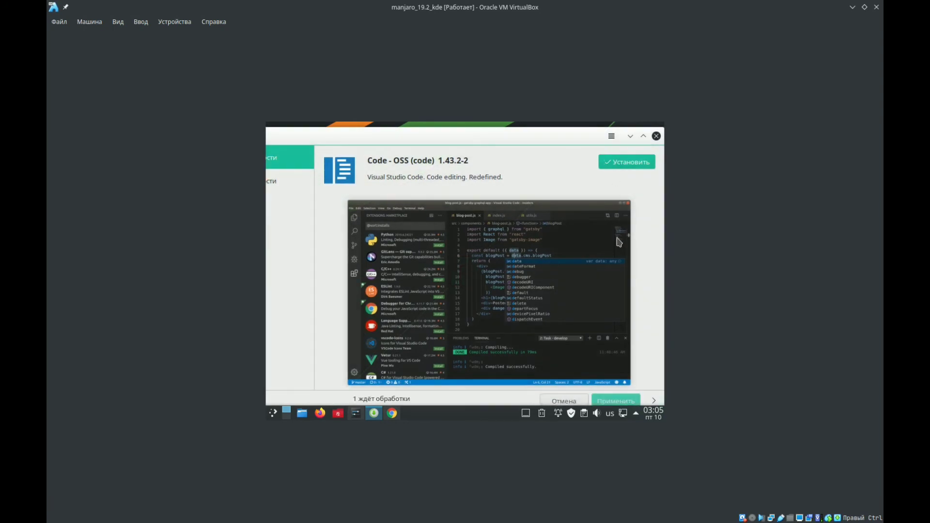
pyautogui.click(607, 403)
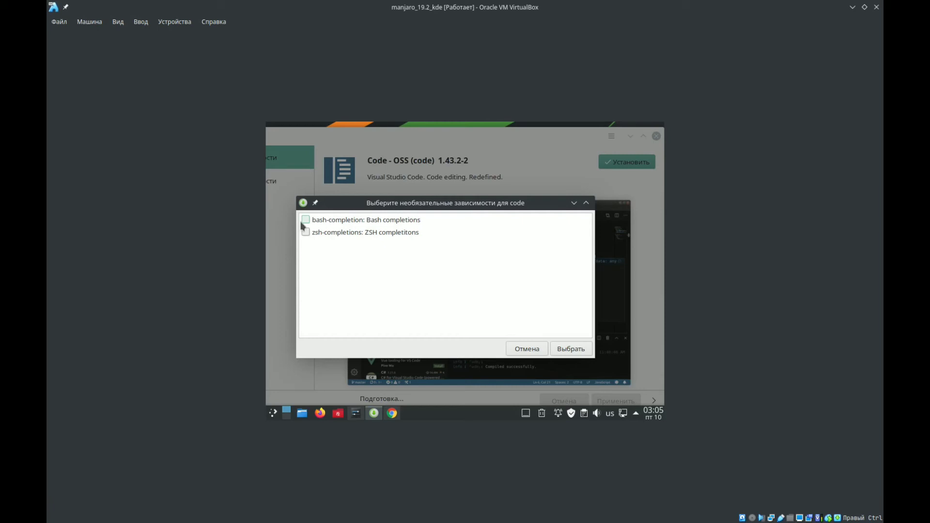
pyautogui.click(306, 219)
pyautogui.click(305, 232)
pyautogui.click(572, 350)
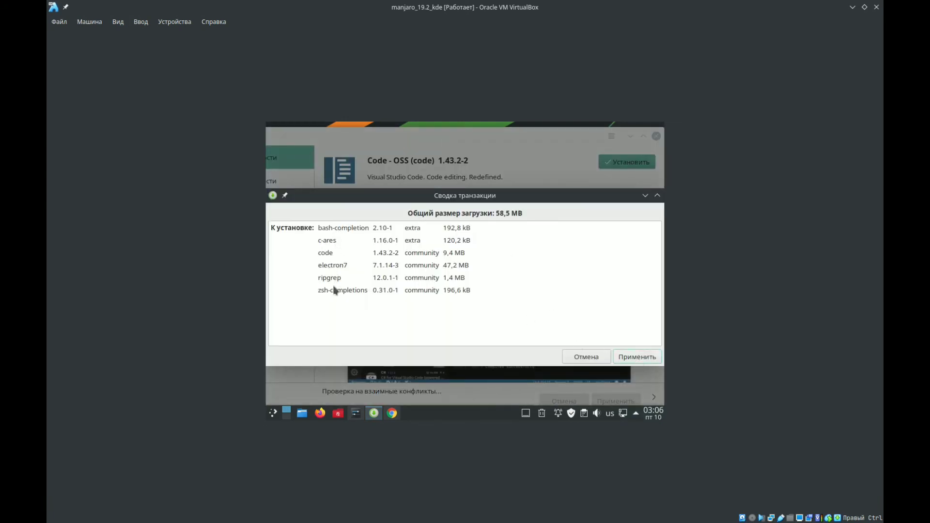
pyautogui.click(637, 358)
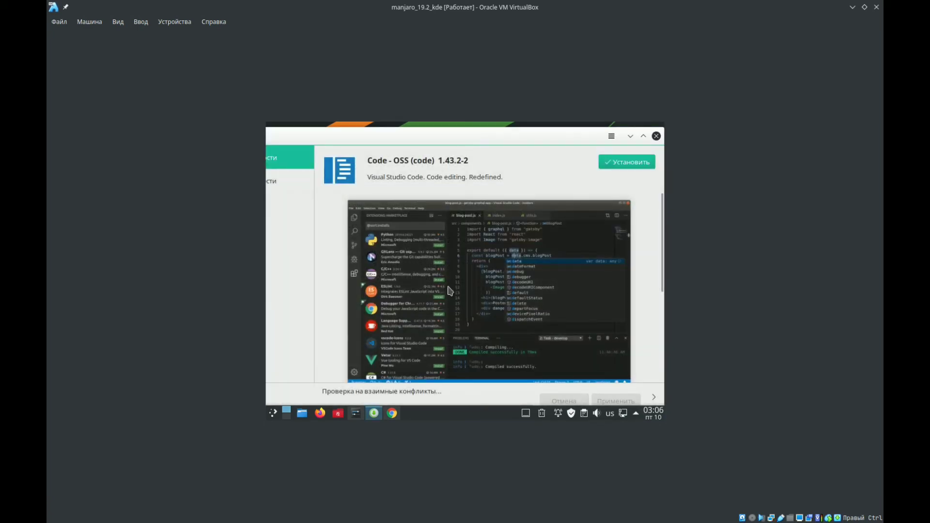
# - Minimise the software manager and pin the running Google Chrome to the task panel
pyautogui.click(631, 137)
pyautogui.click(393, 415)
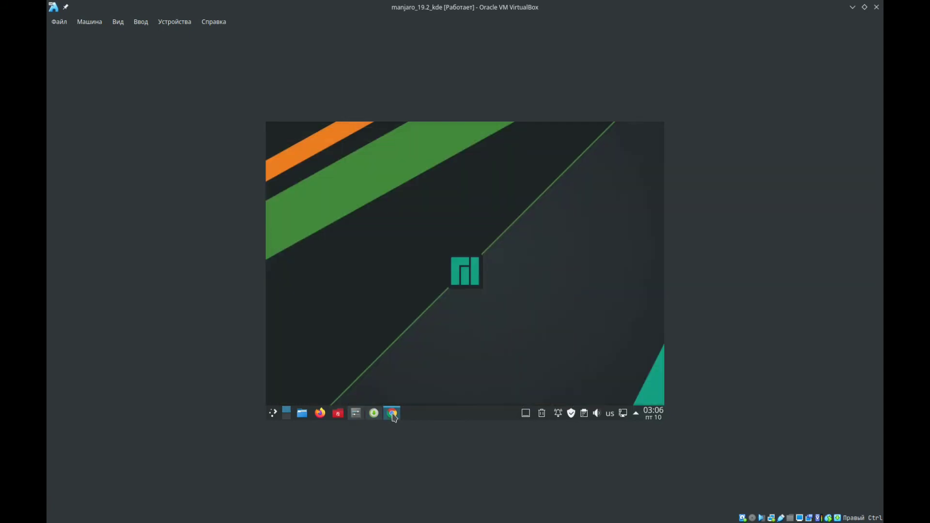
pyautogui.rightClick(393, 416)
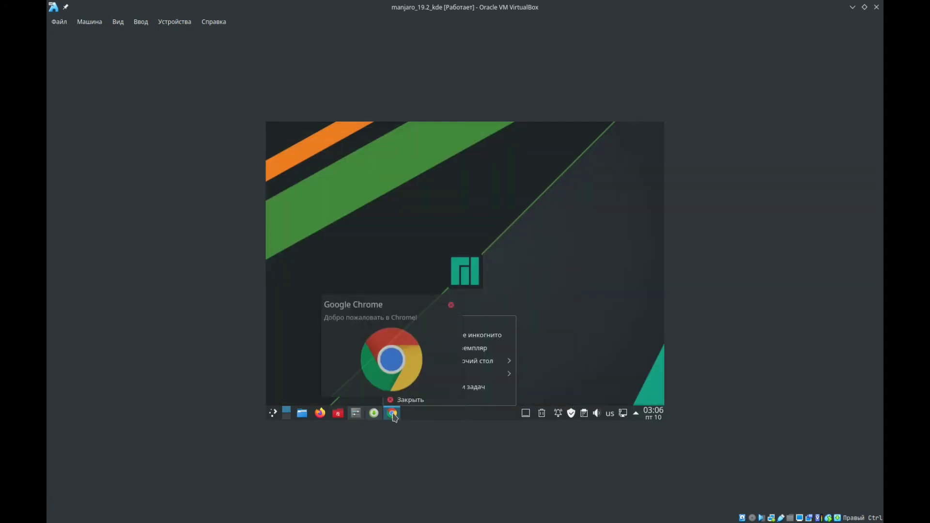
pyautogui.click(404, 387)
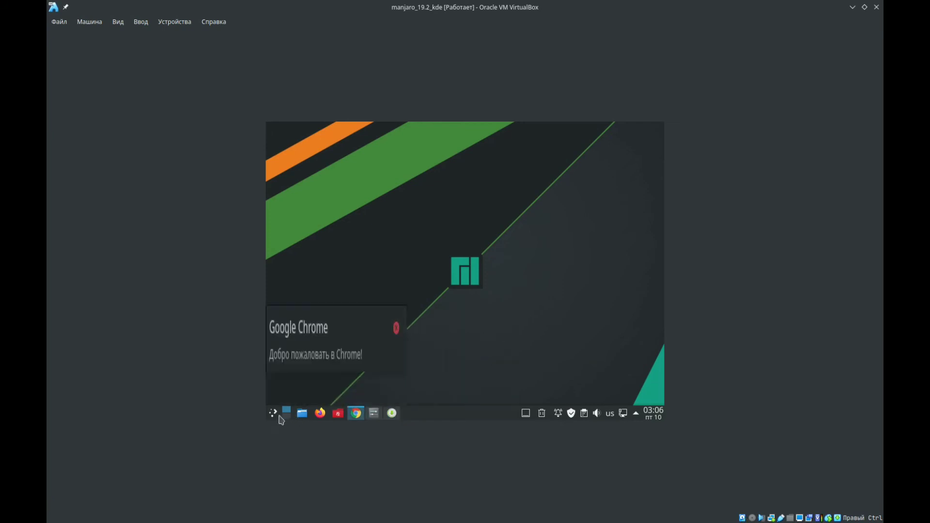
# - Launch the Opera browser from the favourites of the virtual machine's application launcher
pyautogui.press('super')
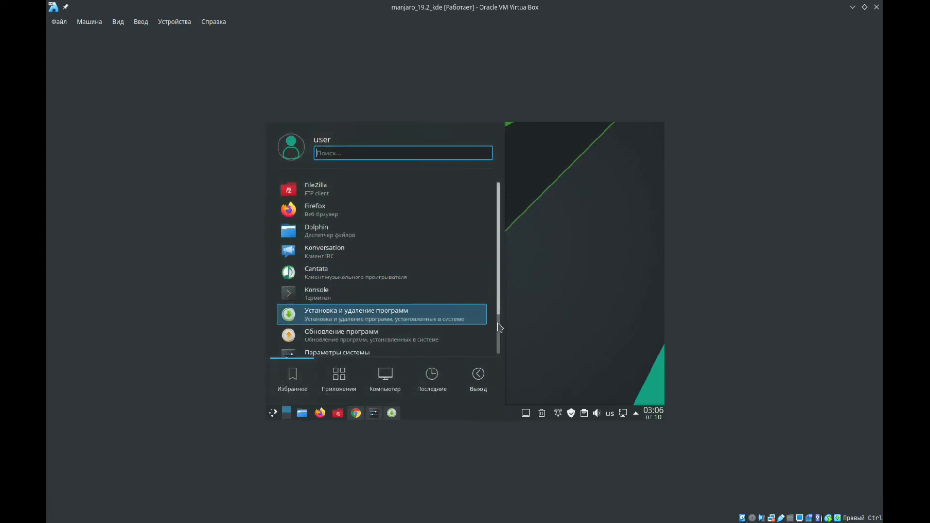
pyautogui.scroll(-2, 356, 313)
pyautogui.click(358, 328)
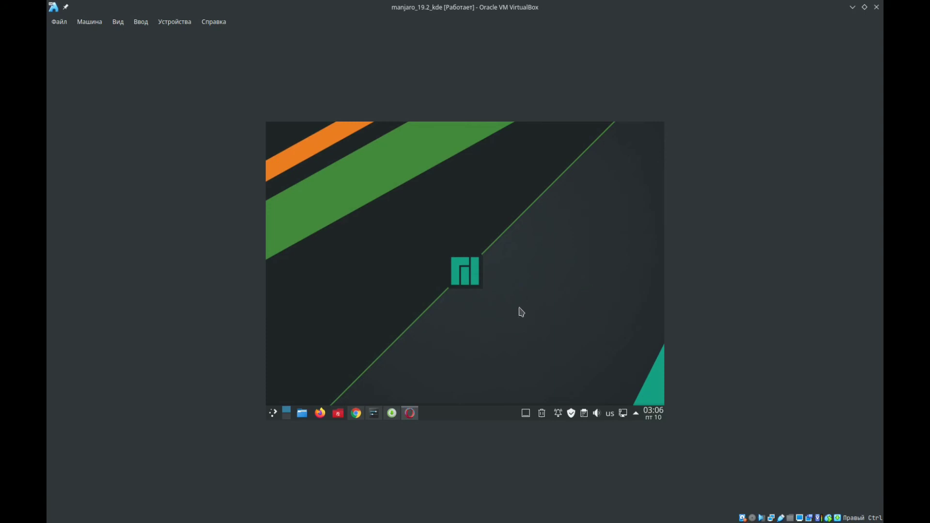
pyautogui.moveTo(440, 244); pyautogui.dragTo(507, 306)
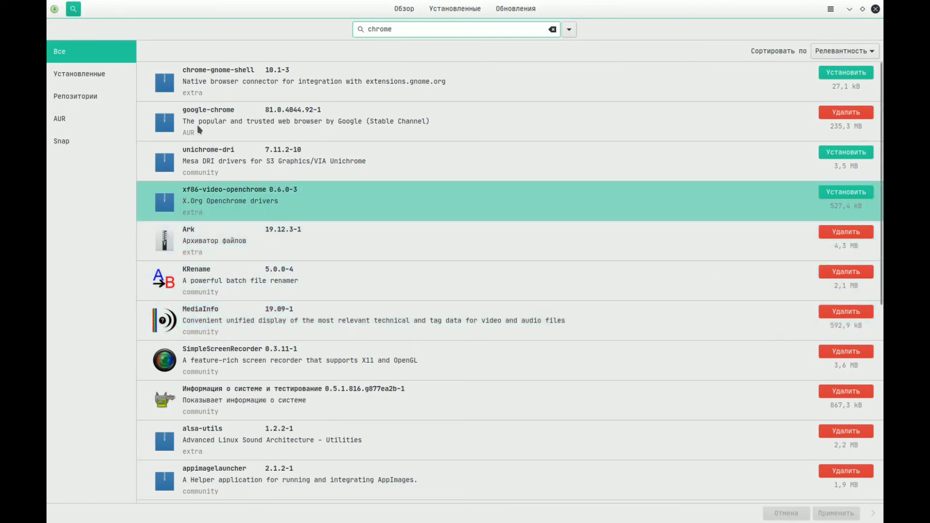
# - Search the host system's software manager for "clipgrab" instead of "chrome" and open the ClipGrab package details
pyautogui.moveTo(417, 31); pyautogui.dragTo(361, 38)
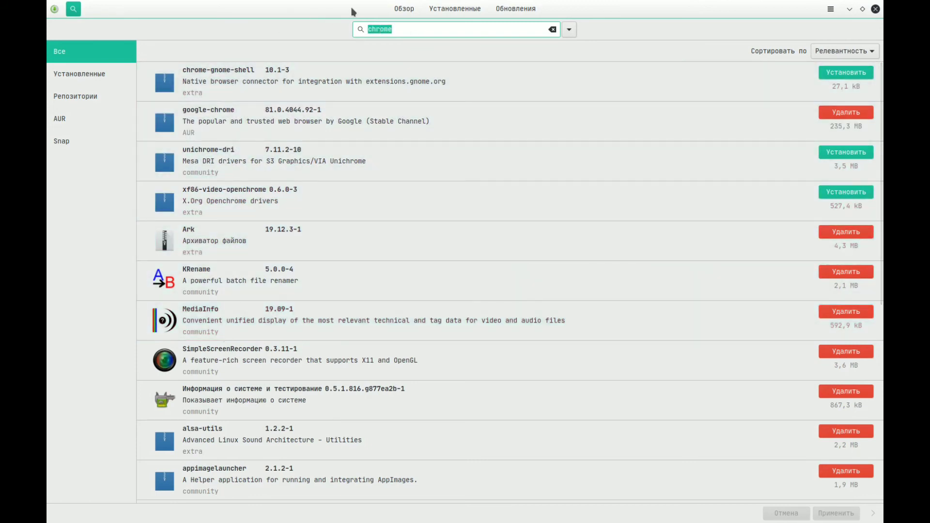
pyautogui.write('clipgrab')
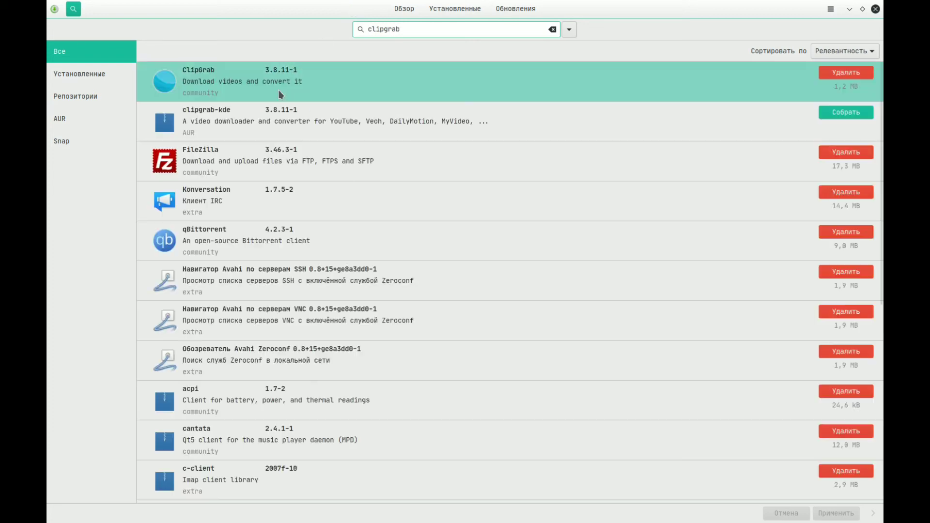
pyautogui.click(379, 85)
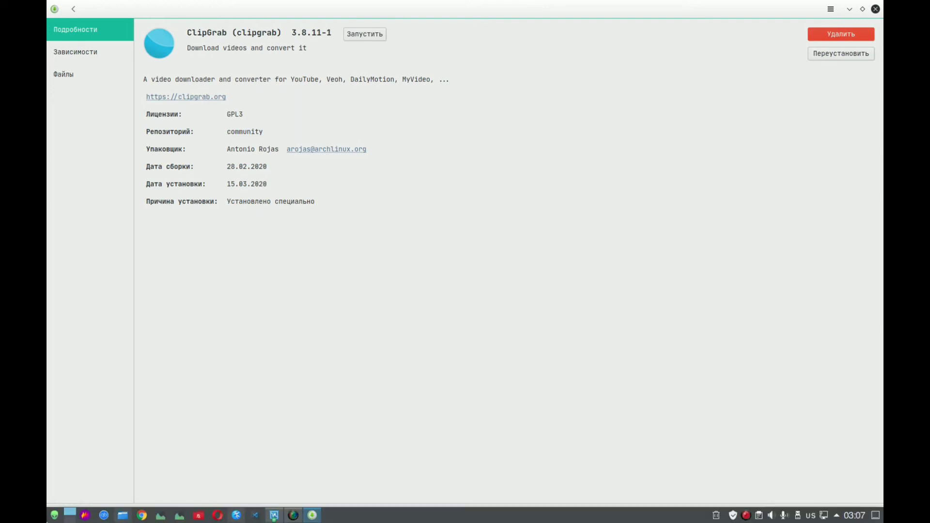
# - Launch ClipGrab from the host system's application favourites and move its window to the middle of the desktop
pyautogui.click(49, 520)
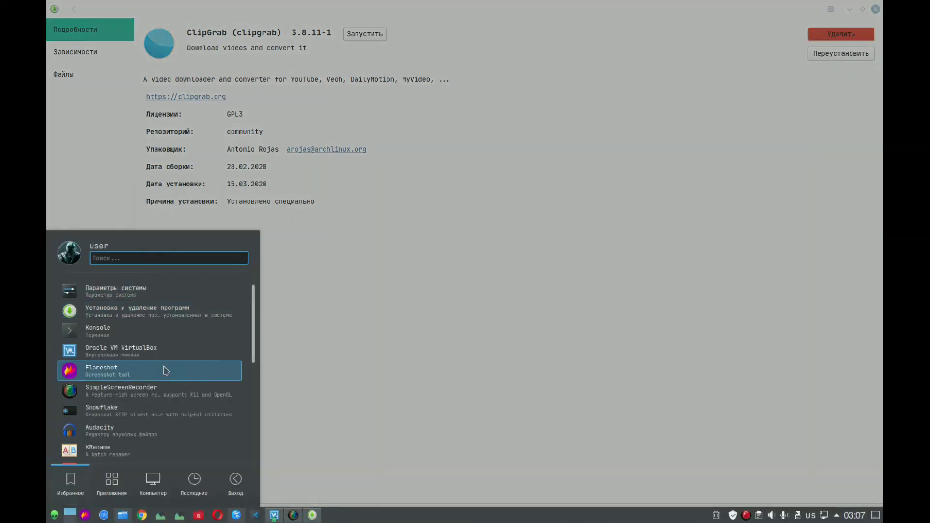
pyautogui.scroll(-5, 167, 378)
pyautogui.scroll(-5, 161, 379)
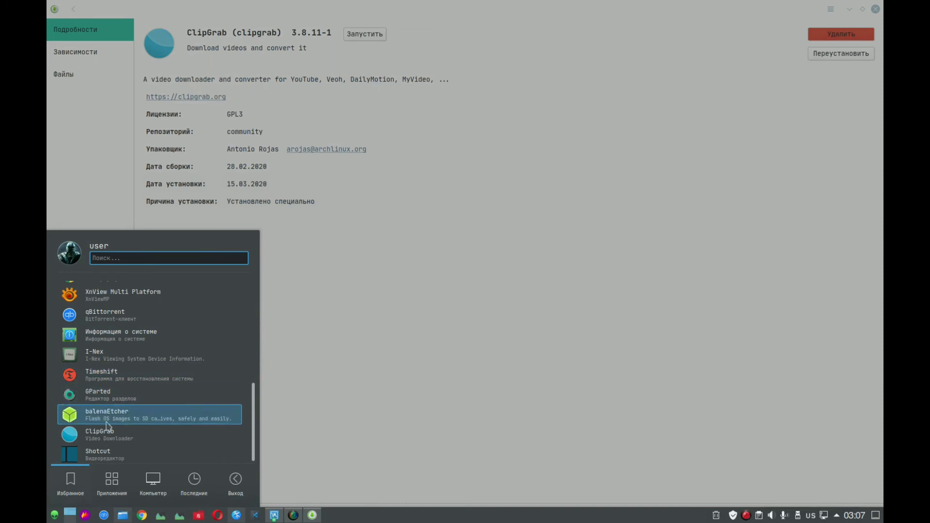
pyautogui.click(141, 441)
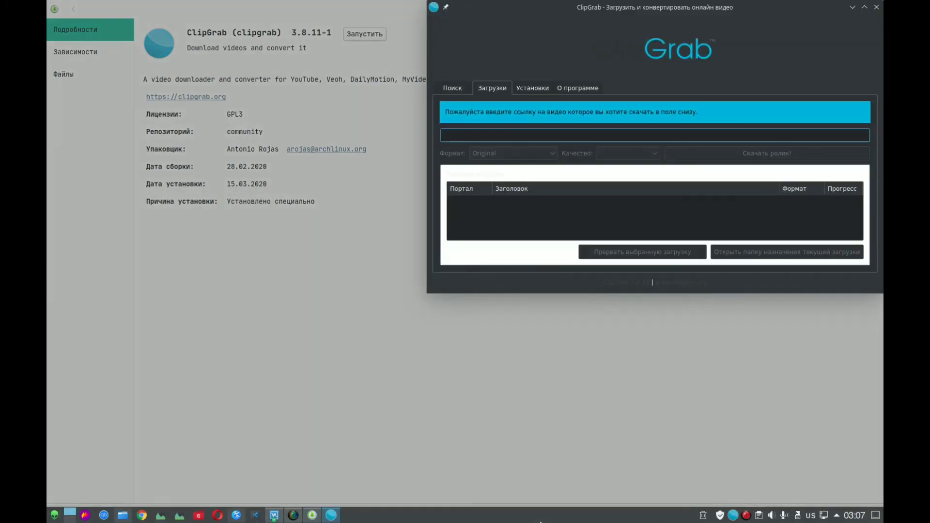
pyautogui.moveTo(496, 48); pyautogui.dragTo(395, 151)
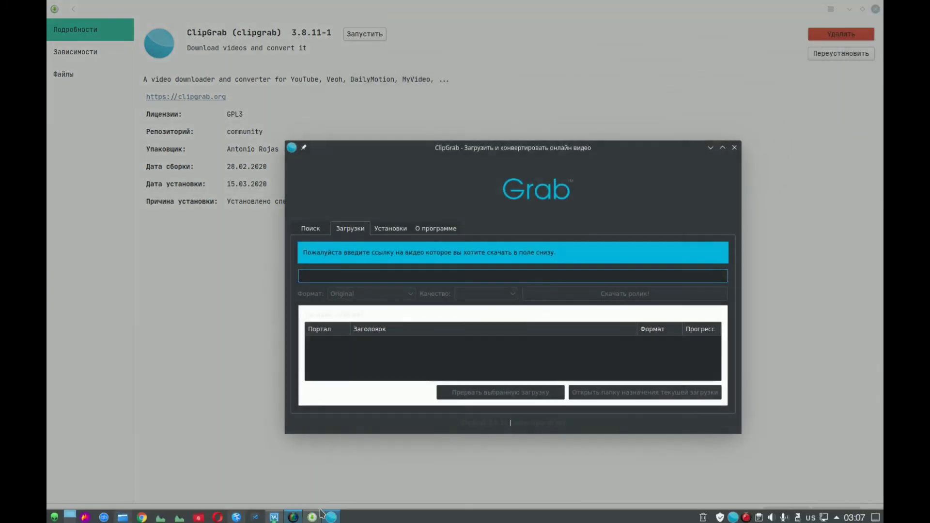
pyautogui.moveTo(485, 162); pyautogui.dragTo(471, 183)
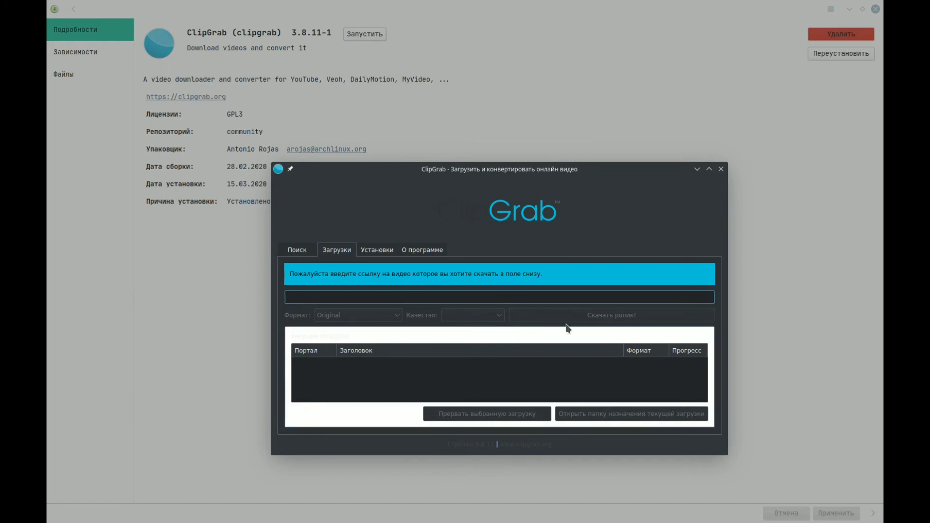
# - Close ClipGrab, end its clipgrab process in the host's System Monitor and close the monitor
pyautogui.click(722, 170)
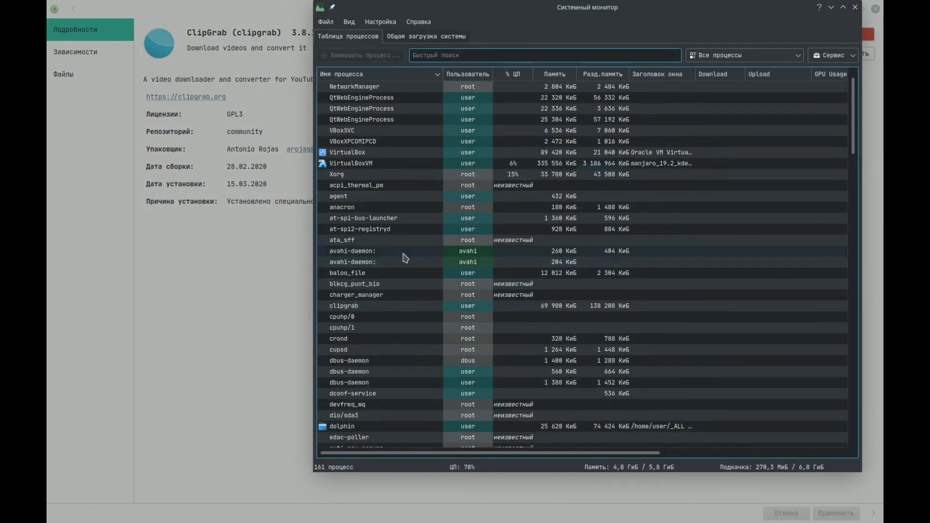
pyautogui.scroll(-10, 405, 258)
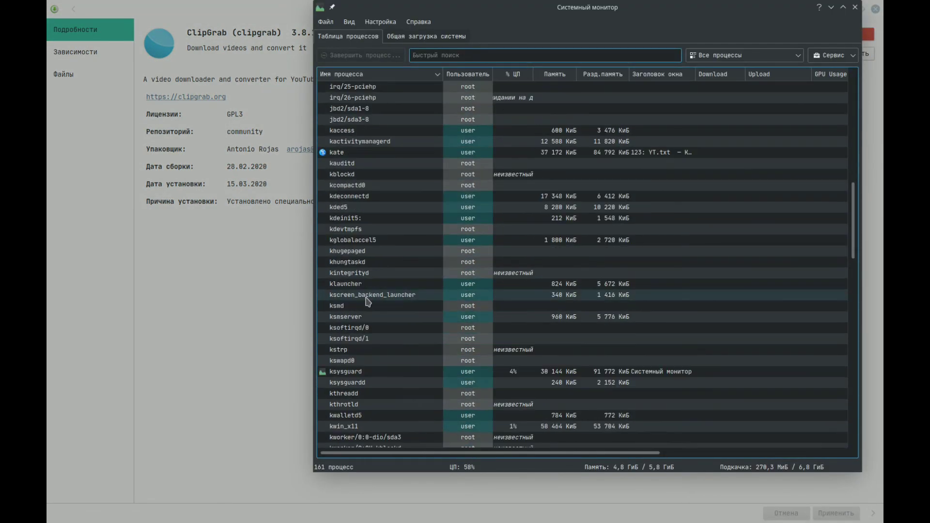
pyautogui.scroll(10, 368, 301)
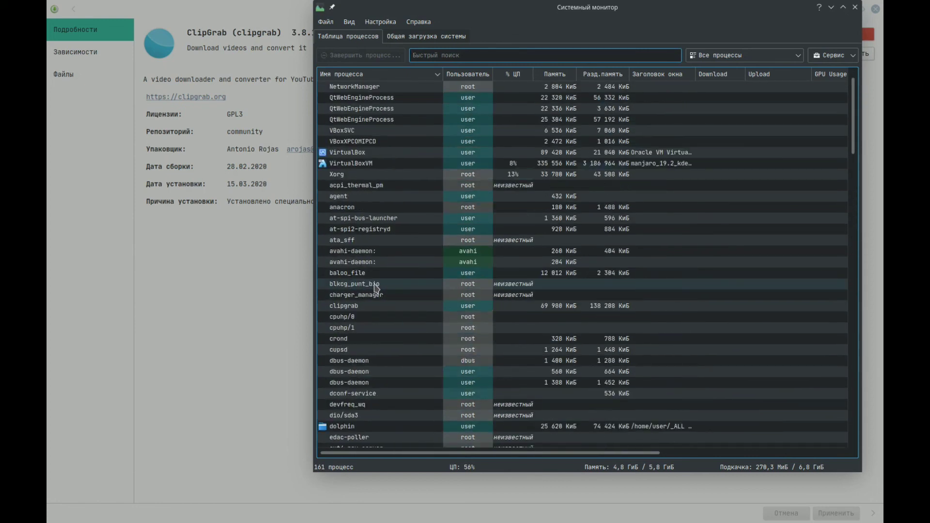
pyautogui.rightClick(350, 306)
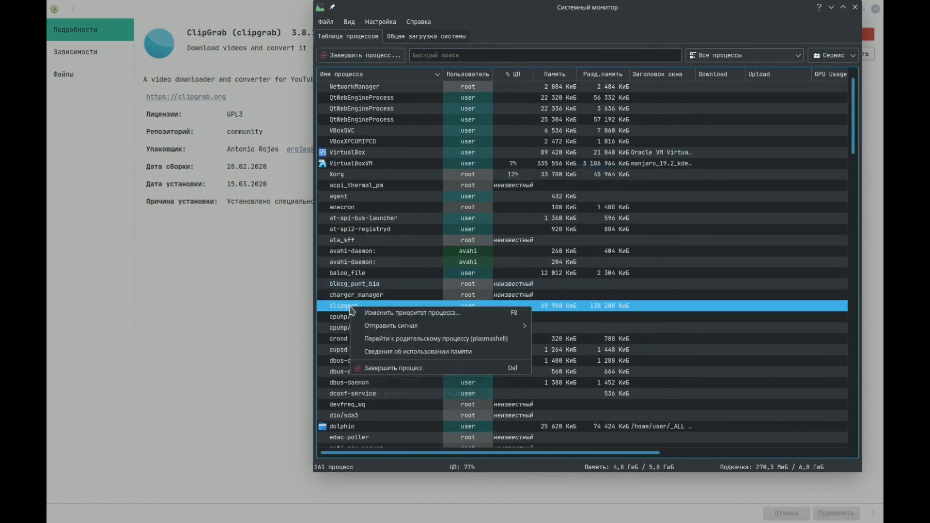
pyautogui.click(371, 373)
pyautogui.click(563, 299)
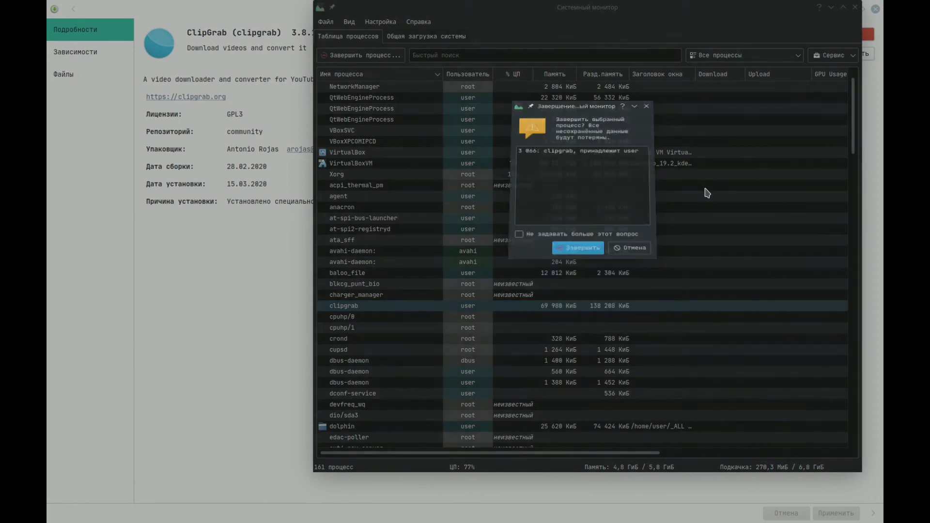
pyautogui.click(855, 8)
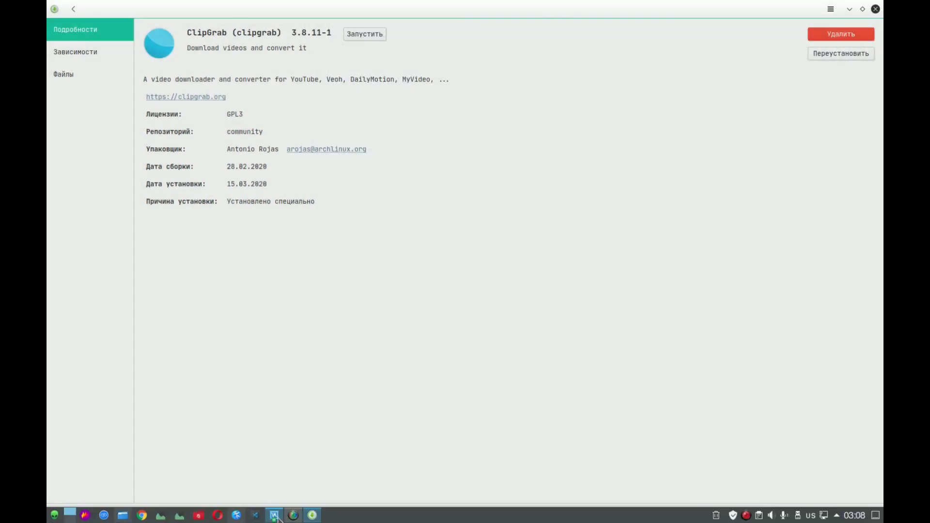
# - Switch to the manjaro_19.2_kde virtual machine, launch Code - OSS from its package details and close the editor
pyautogui.click(274, 517)
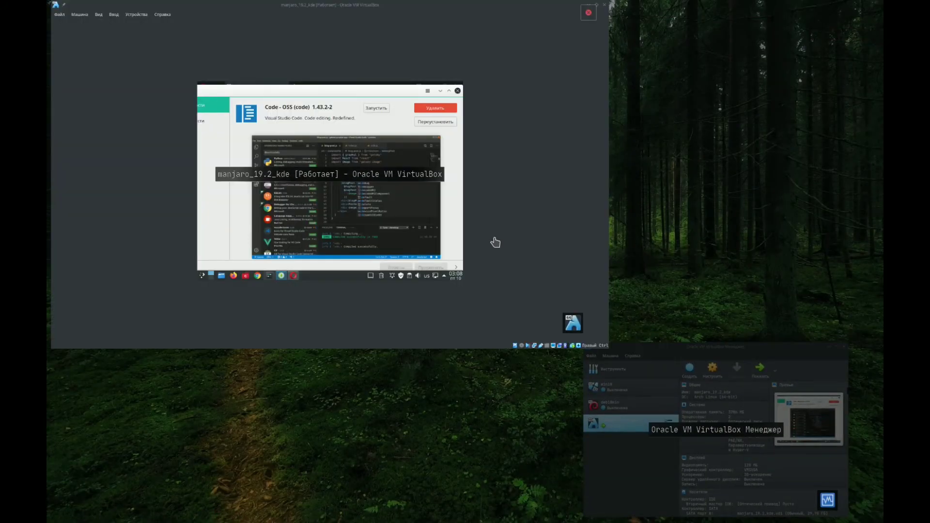
pyautogui.click(495, 242)
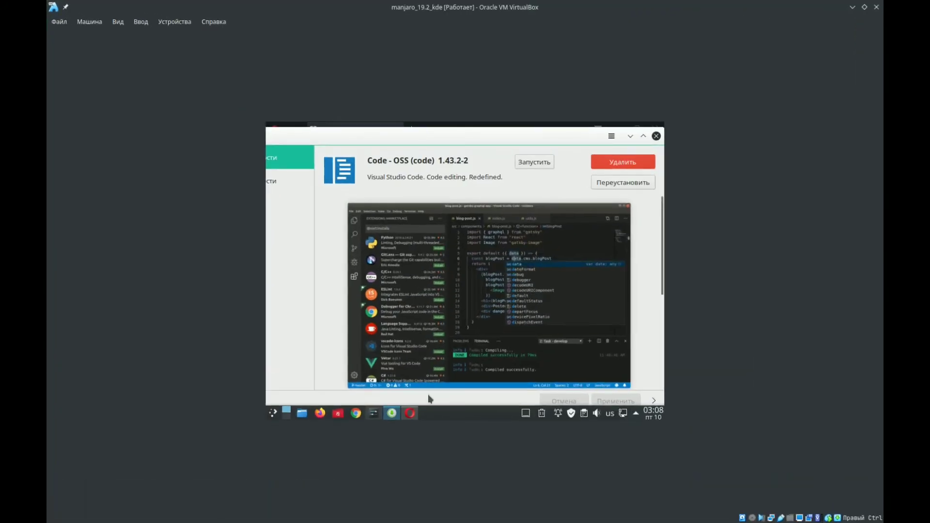
pyautogui.click(533, 165)
pyautogui.moveTo(274, 521)
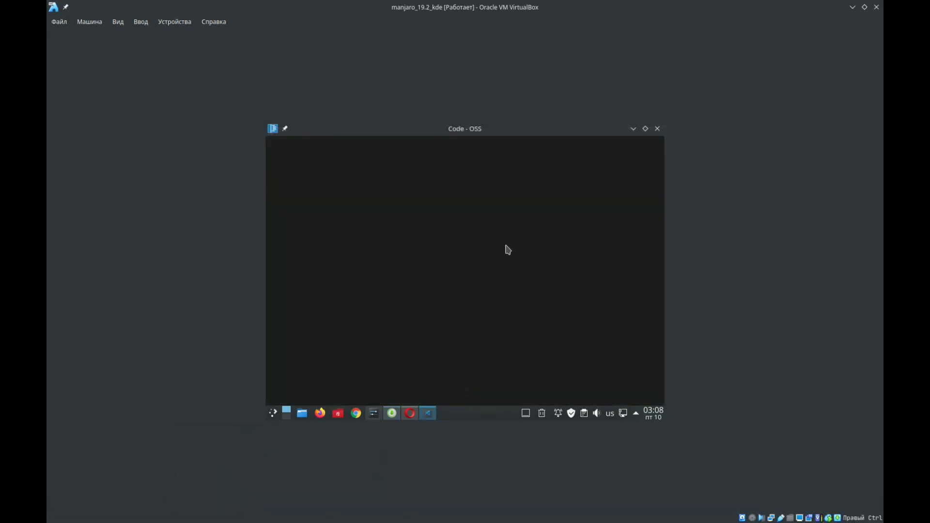
pyautogui.click(657, 129)
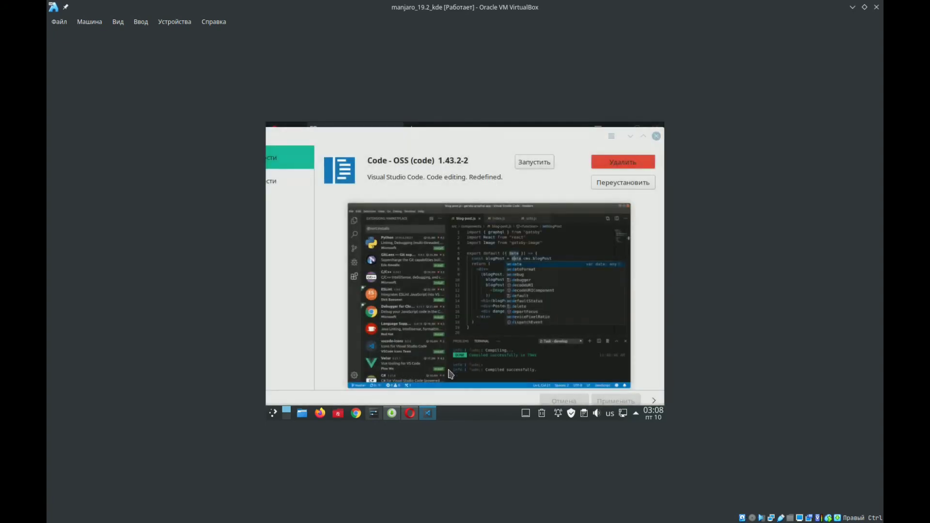
# - Close the Opera browser and minimise the software manager to show the virtual machine's desktop
pyautogui.rightClick(411, 415)
pyautogui.click(432, 405)
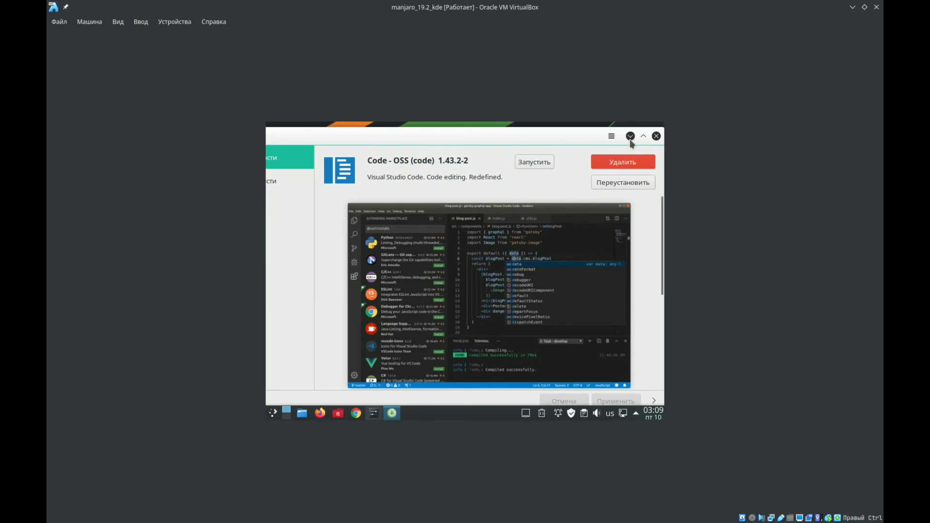
pyautogui.click(630, 136)
pyautogui.moveTo(432, 235); pyautogui.dragTo(507, 319)
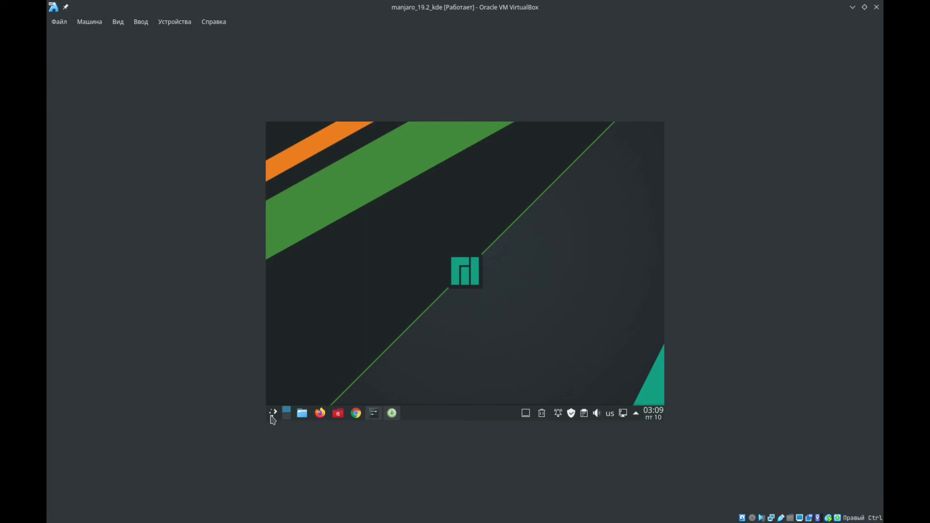
# - Create a text file named 123 on the virtual machine's desktop and open it in a maximised Kate window
pyautogui.rightClick(395, 255)
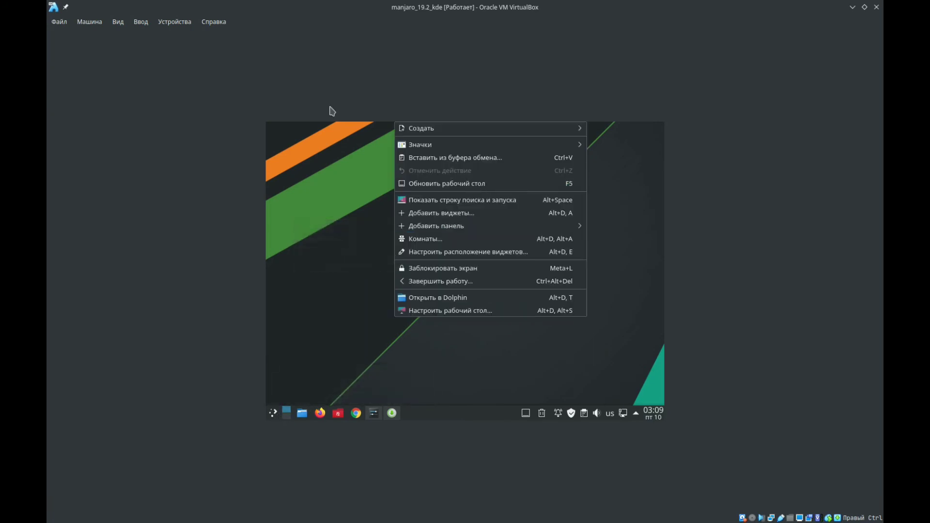
pyautogui.moveTo(582, 131)
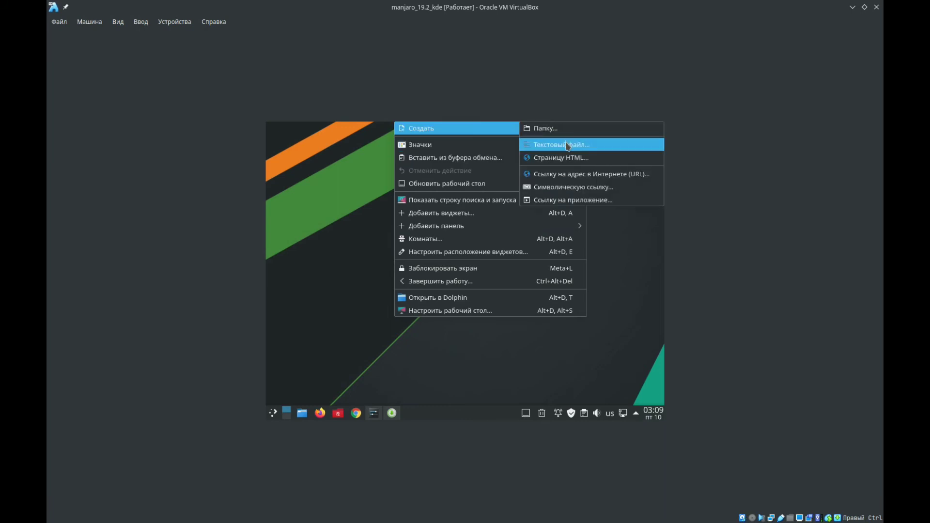
pyautogui.click(567, 145)
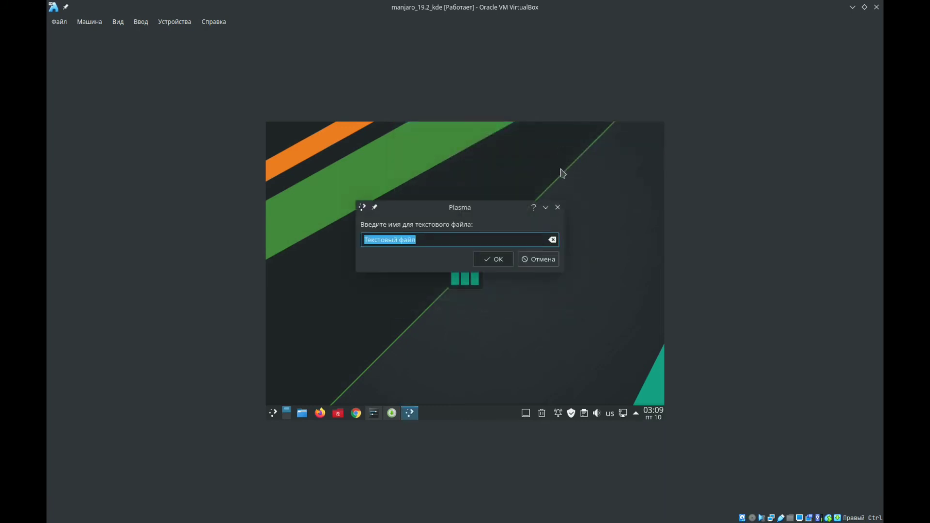
pyautogui.write('123')
pyautogui.press('Return')
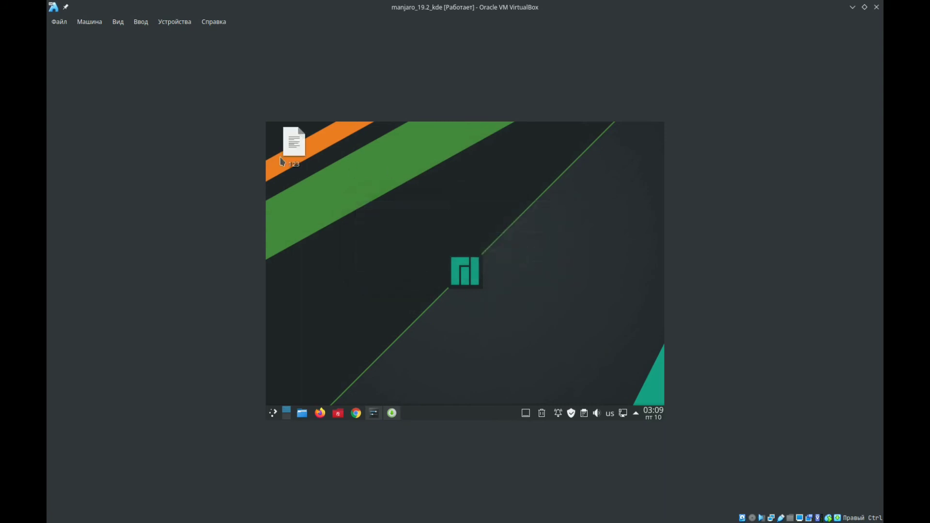
pyautogui.click(291, 153)
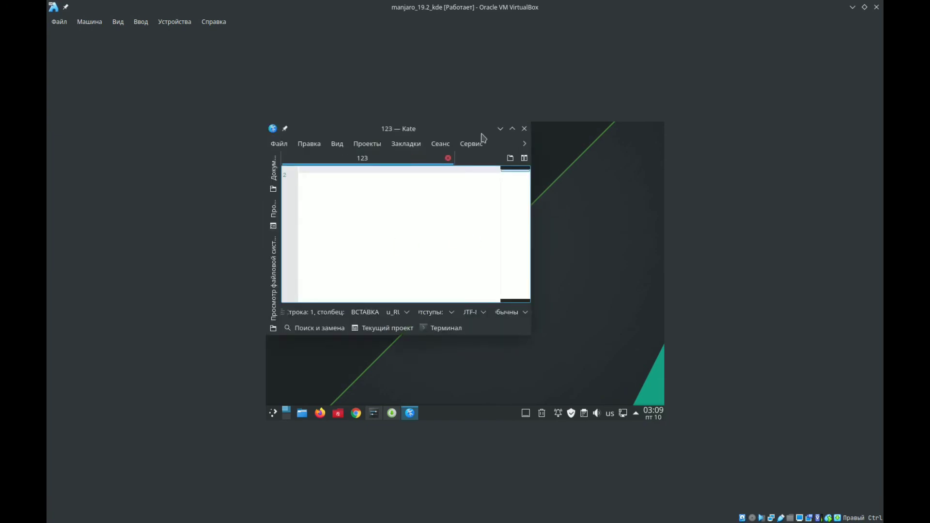
pyautogui.click(512, 129)
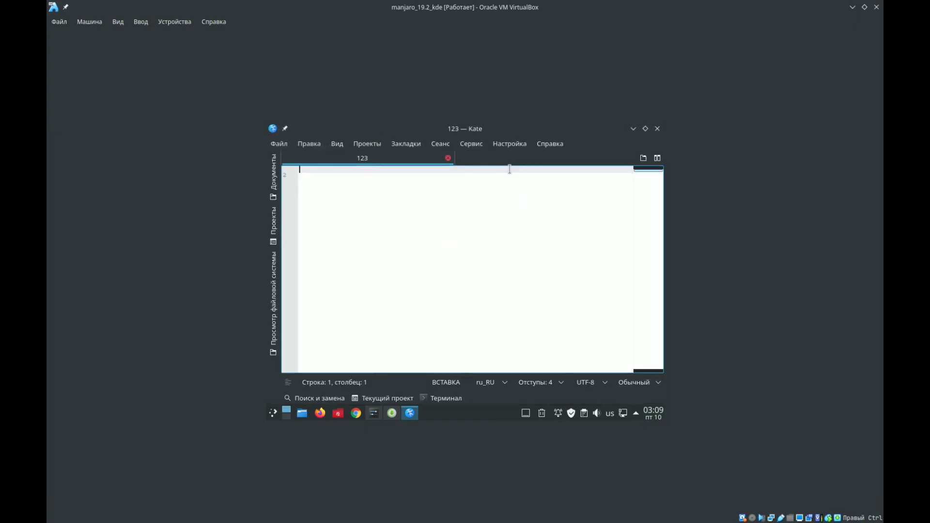
# - Open Kate's configuration dialog and view the editor's appearance (Внешний вид) settings
pyautogui.click(341, 148)
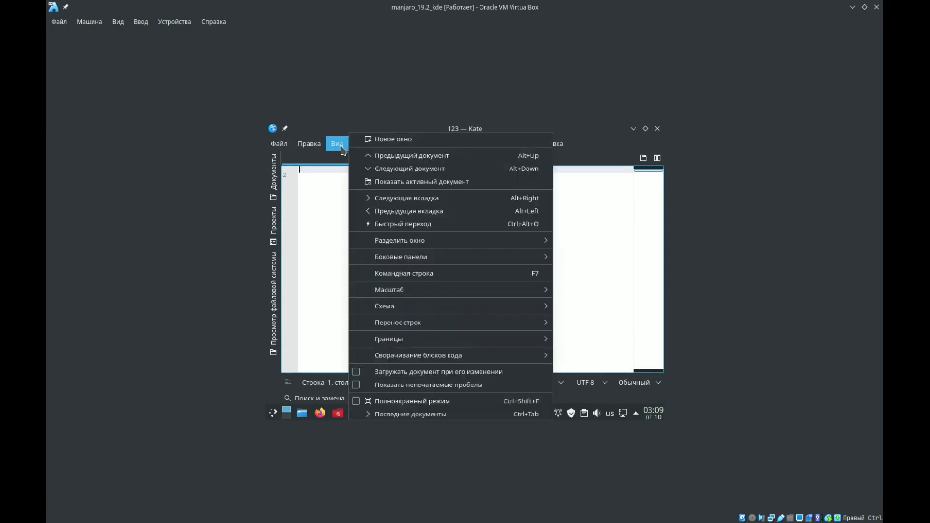
pyautogui.moveTo(514, 150)
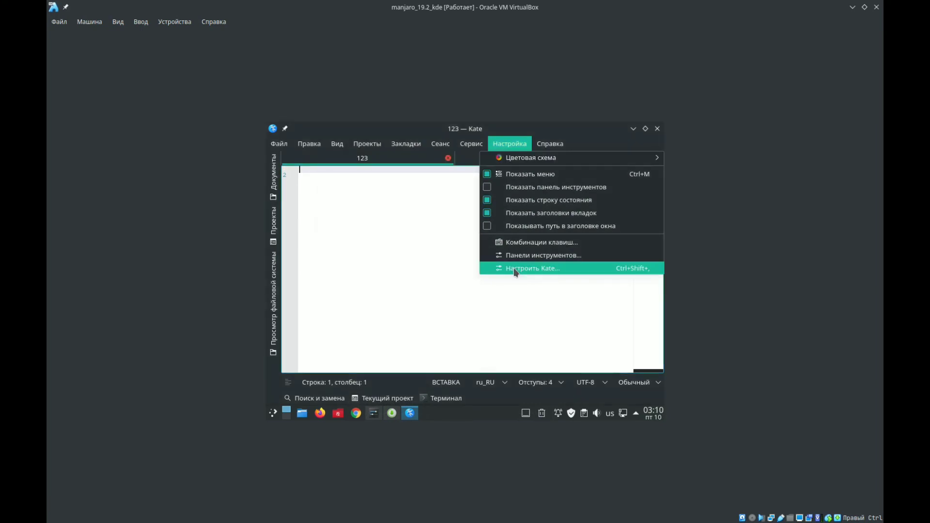
pyautogui.click(514, 269)
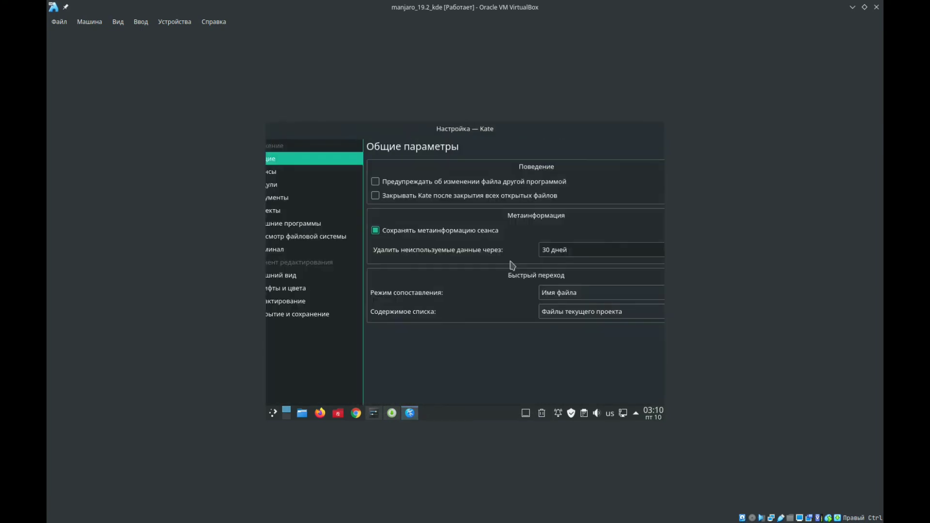
pyautogui.moveTo(390, 134); pyautogui.dragTo(438, 149)
pyautogui.click(348, 289)
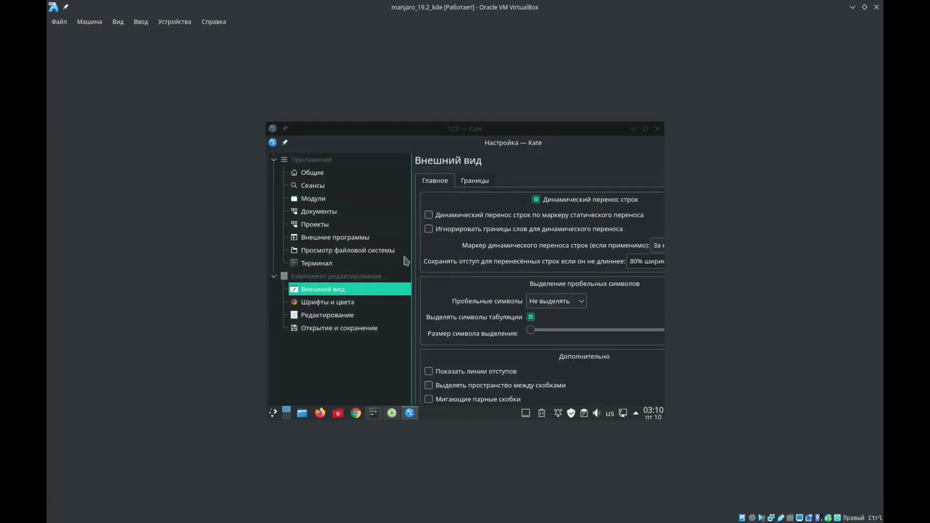
pyautogui.moveTo(455, 145); pyautogui.dragTo(442, 131)
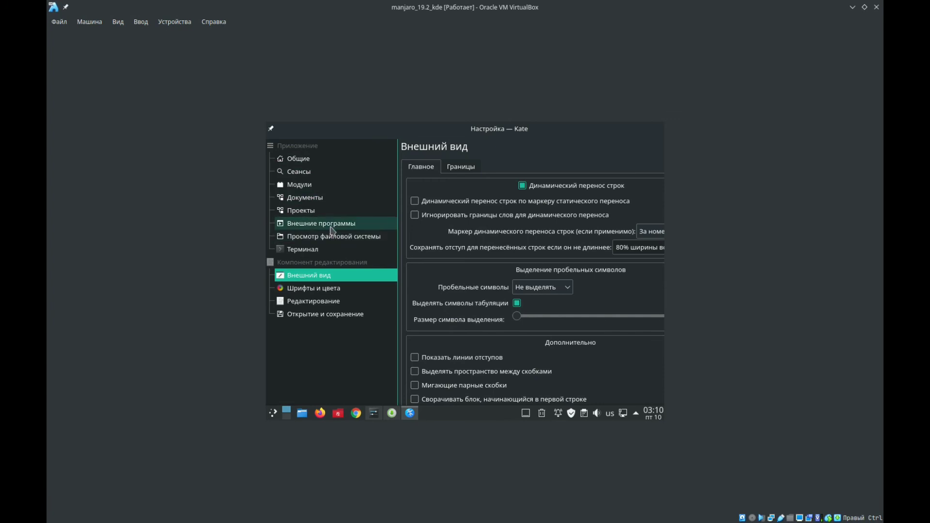
# - Try the Visual Studio (Dark) scheme in Kate's fonts and colours settings and close the dialog without applying it
pyautogui.click(323, 287)
pyautogui.moveTo(490, 136); pyautogui.dragTo(450, 136)
pyautogui.click(457, 168)
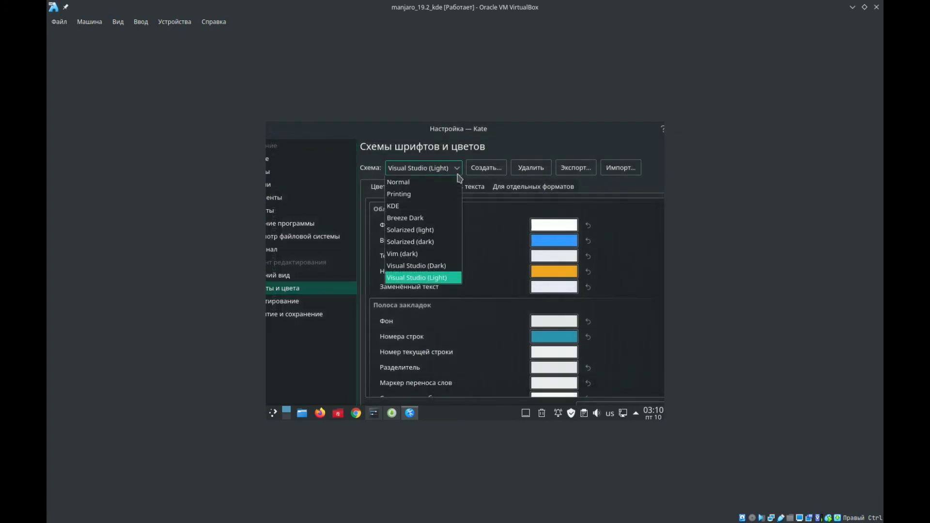
pyautogui.click(436, 267)
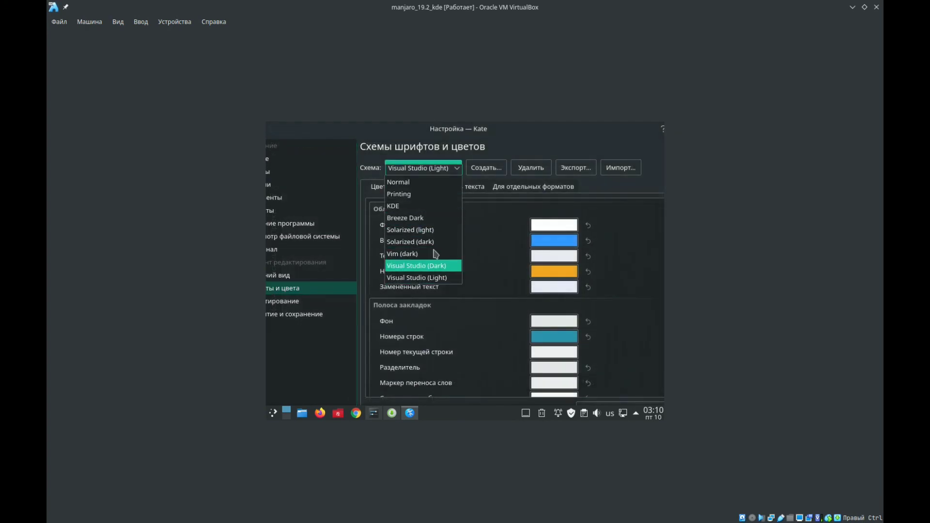
pyautogui.moveTo(469, 130); pyautogui.dragTo(431, 130)
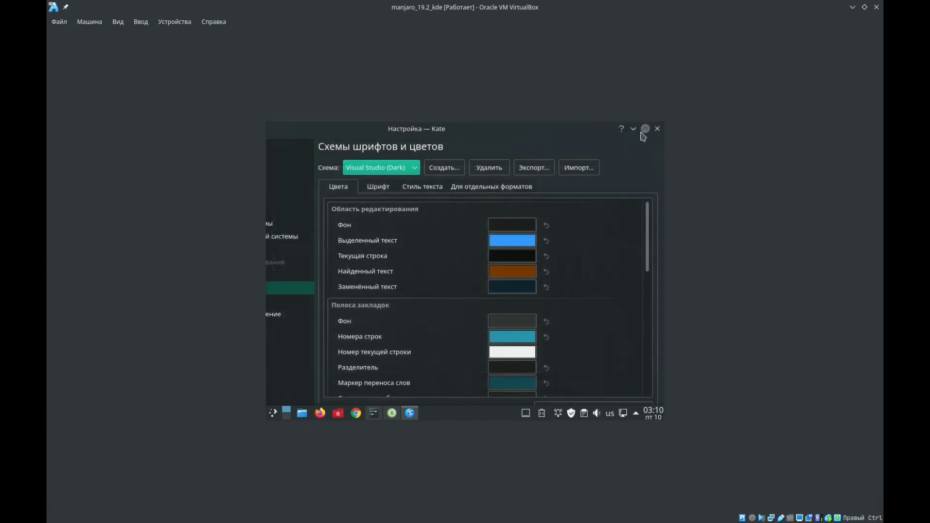
pyautogui.click(646, 128)
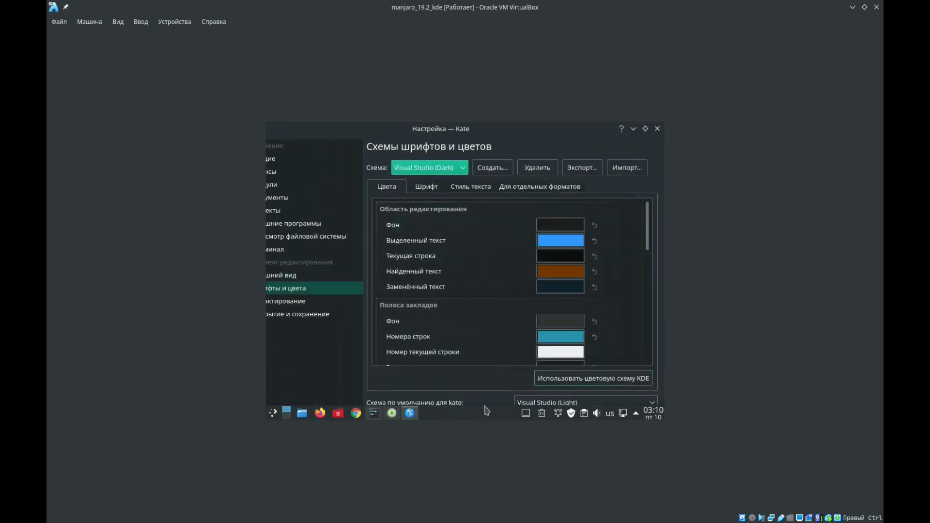
pyautogui.click(633, 129)
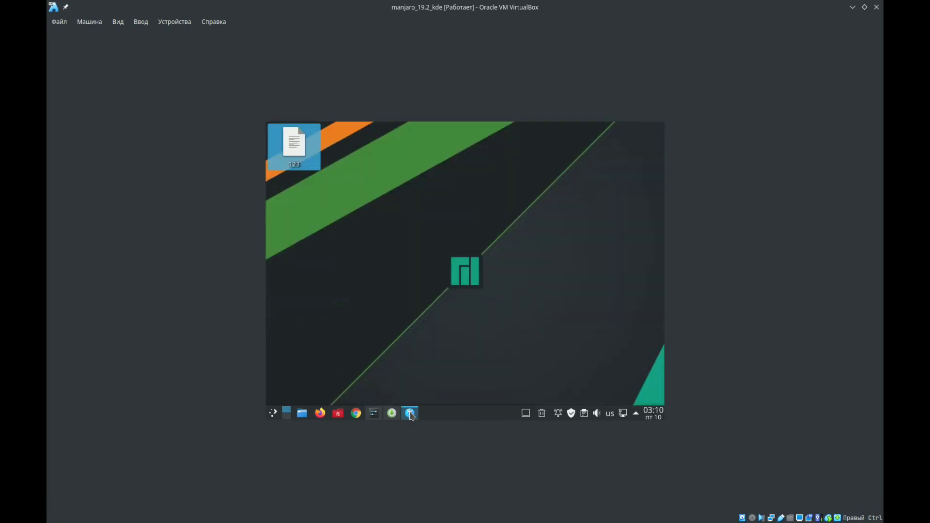
pyautogui.click(410, 413)
pyautogui.click(657, 129)
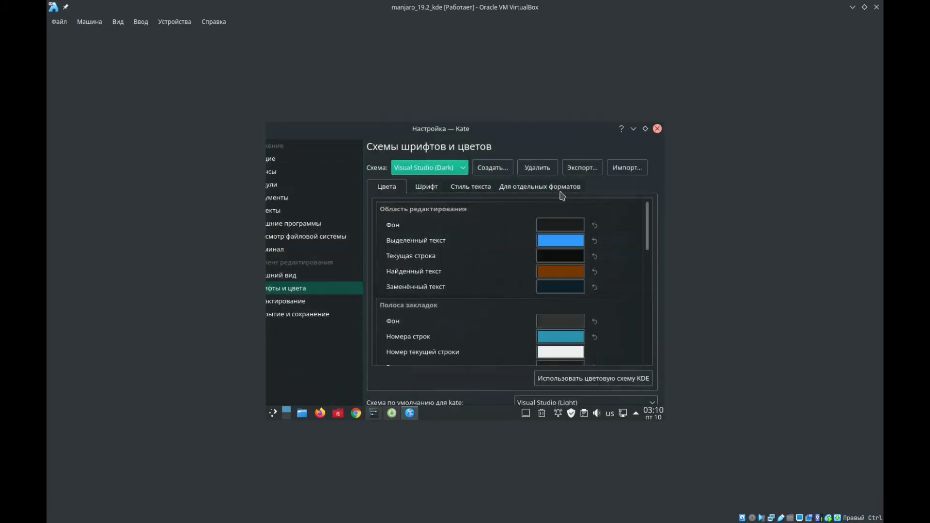
pyautogui.click(499, 146)
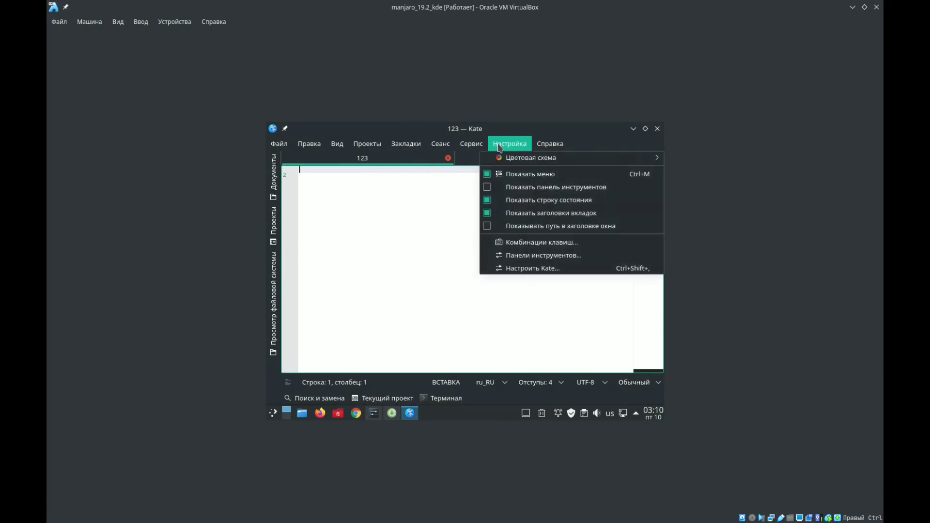
pyautogui.click(449, 419)
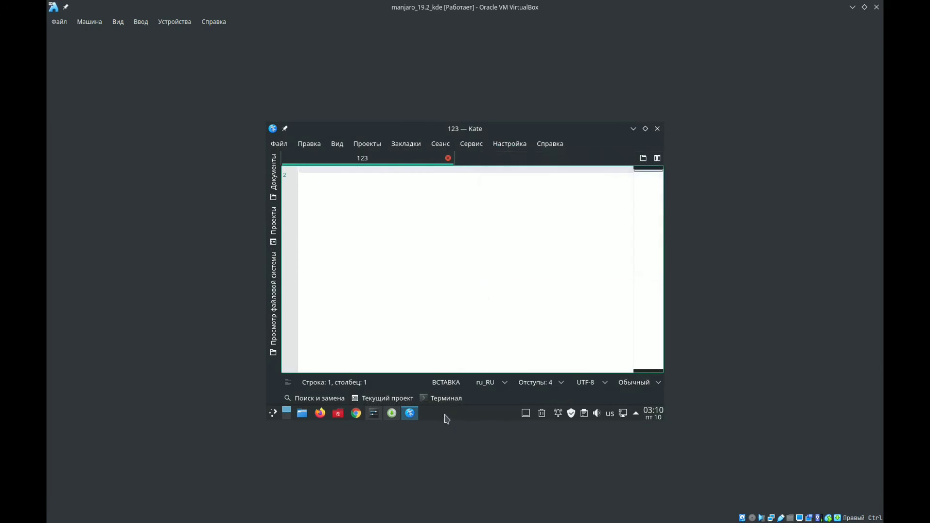
# - Set the visibility of the virtual machine's desktop panel to auto-hide (Автоматически скрывать)
pyautogui.rightClick(446, 420)
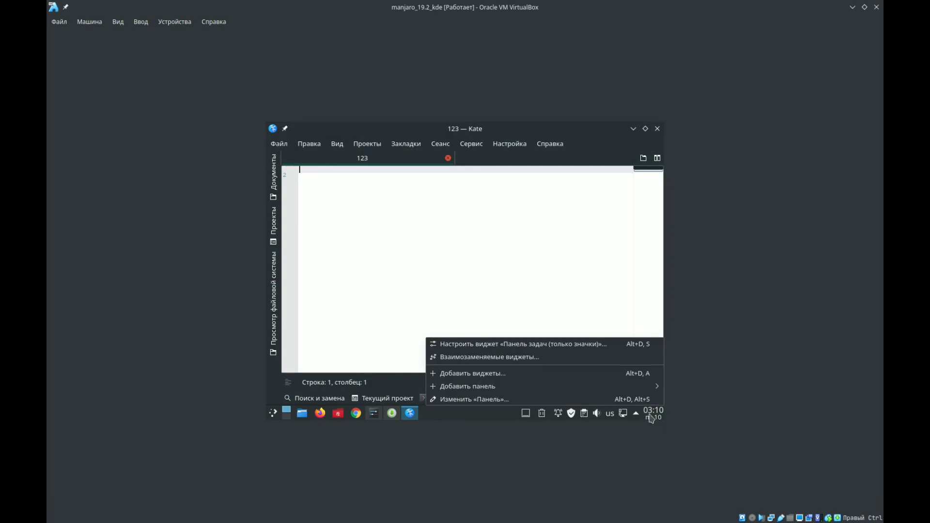
pyautogui.click(484, 416)
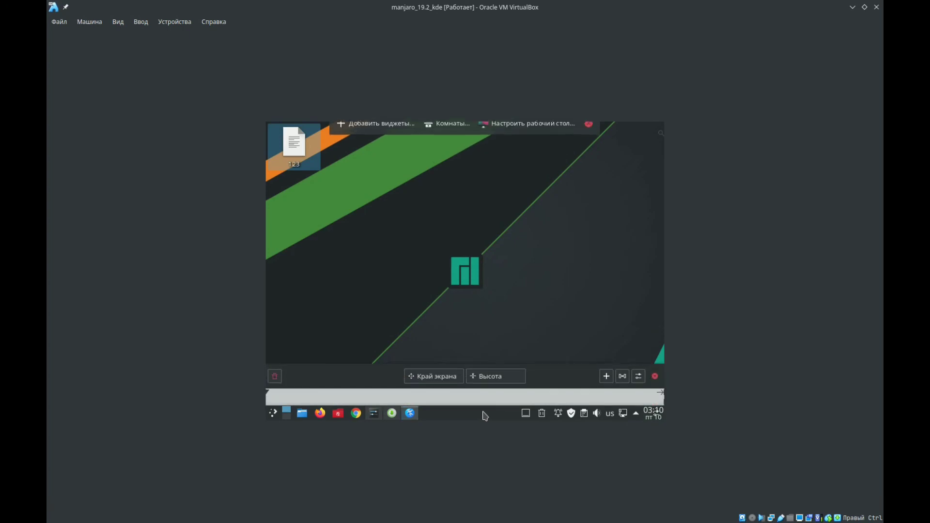
pyautogui.click(638, 382)
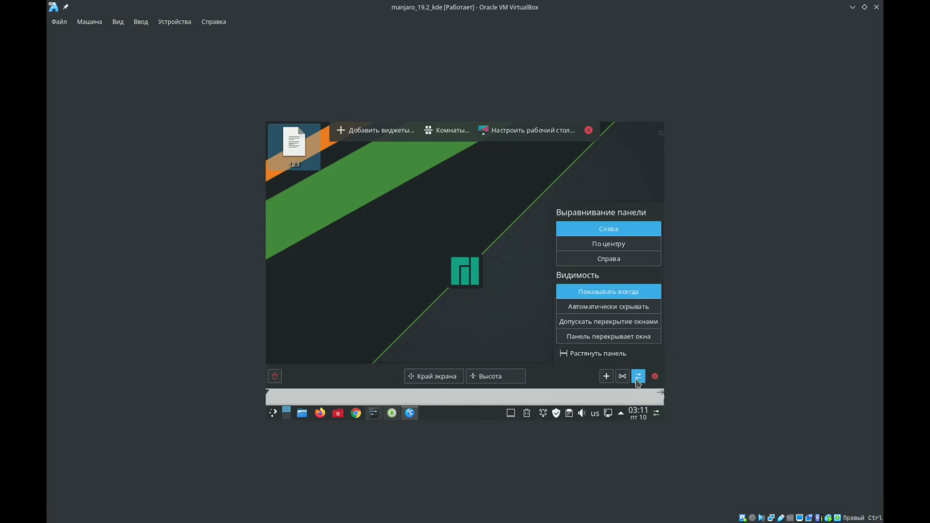
pyautogui.click(603, 307)
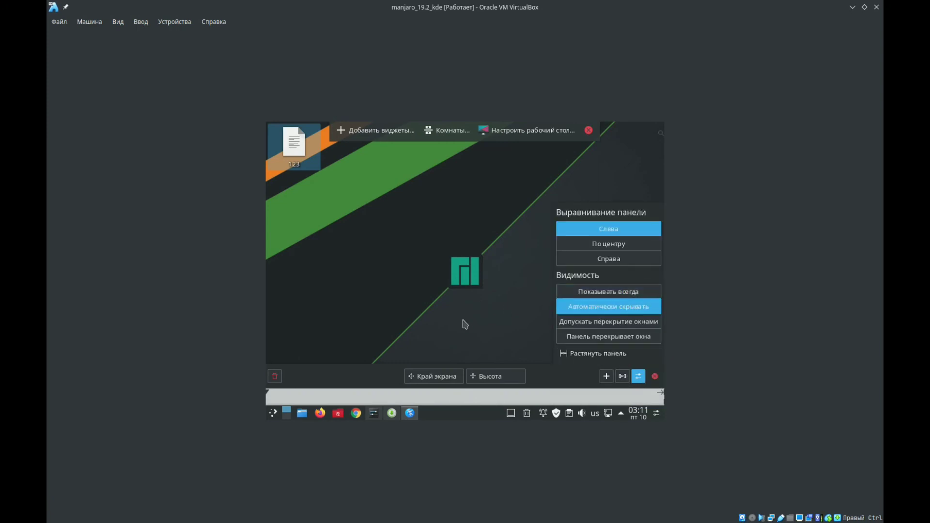
# - Leave the panel settings and select the Visual Studio (Dark) scheme in the fonts and colours (Шрифты и цвета) settings of Kate
pyautogui.click(465, 325)
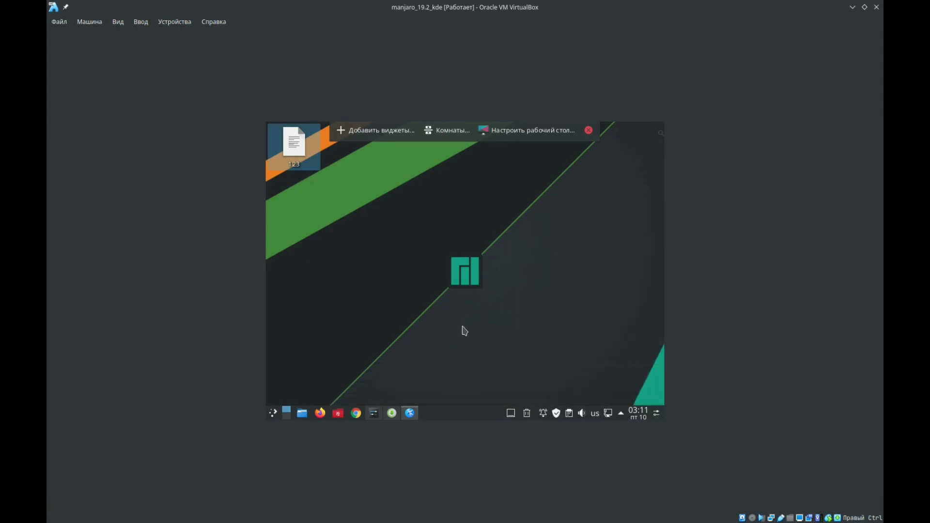
pyautogui.click(409, 415)
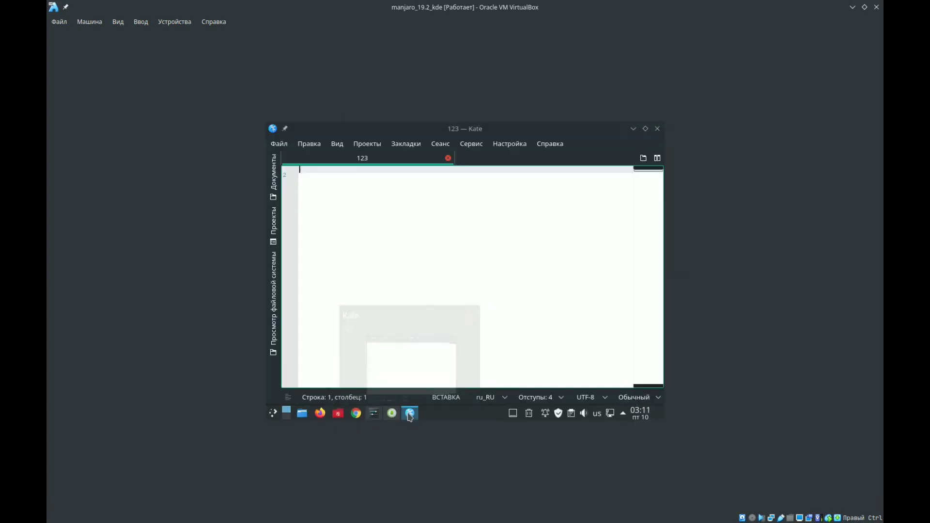
pyautogui.click(497, 151)
pyautogui.click(495, 270)
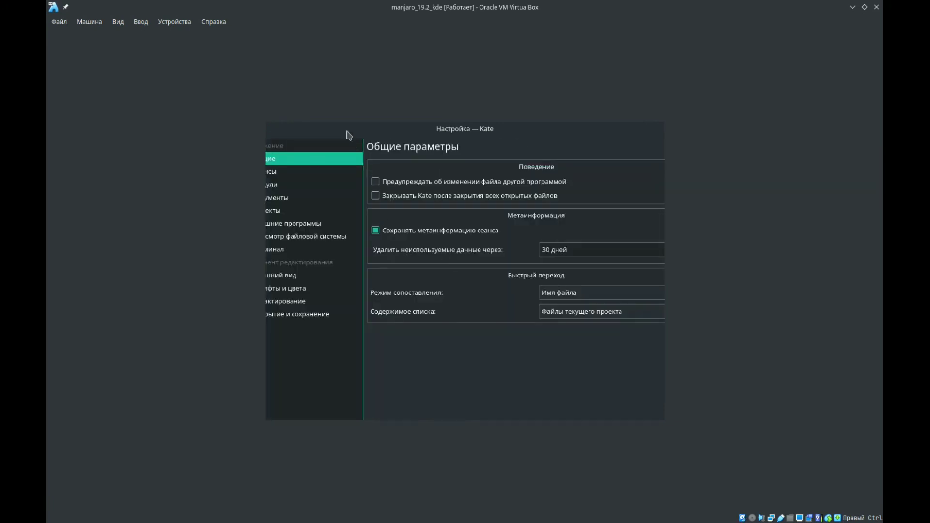
pyautogui.click(306, 291)
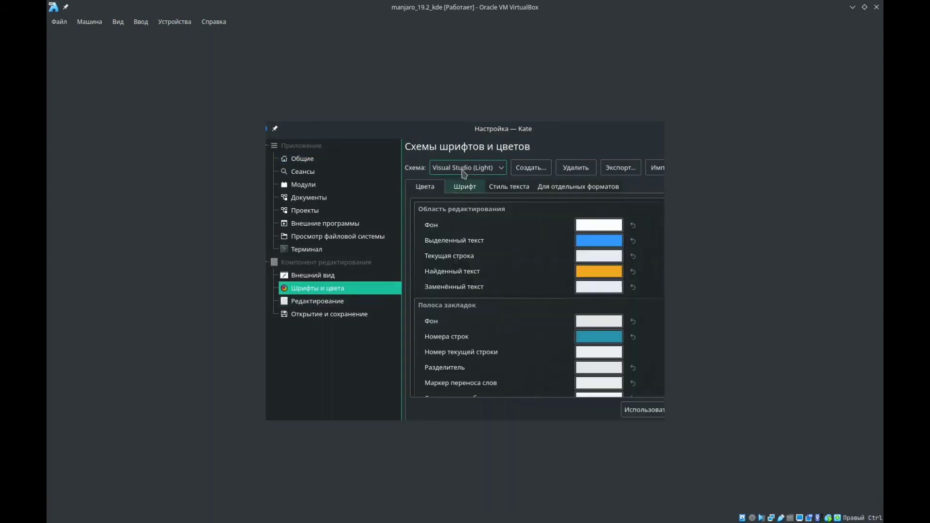
pyautogui.click(464, 169)
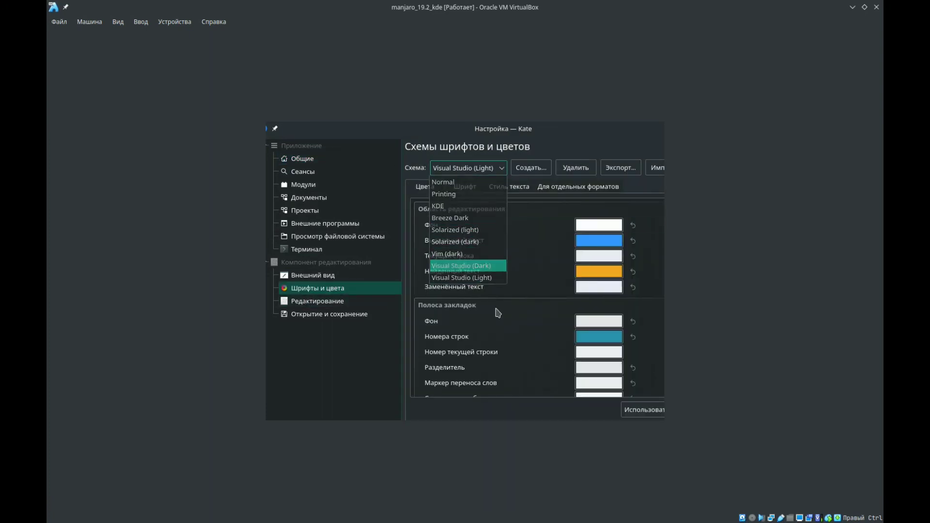
pyautogui.click(461, 266)
# - Apply the KDE colours to the Visual Studio (Dark) scheme, switch to Vim (dark) and select Visual Studio (Dark) again
pyautogui.moveTo(510, 131); pyautogui.dragTo(424, 130)
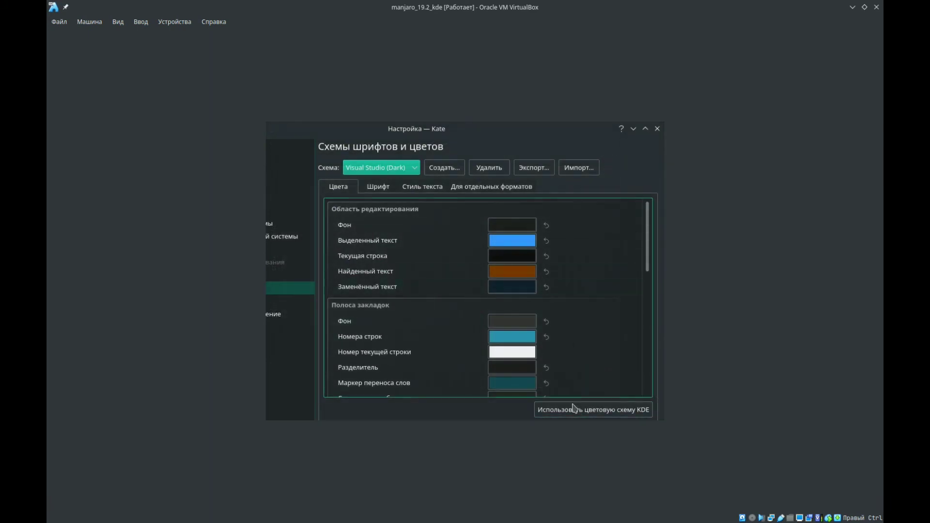
pyautogui.click(558, 406)
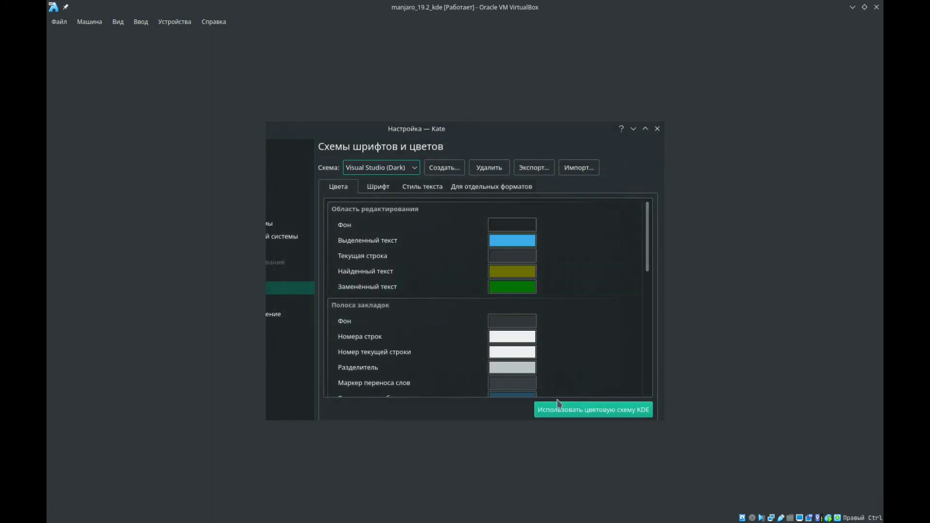
pyautogui.click(374, 170)
pyautogui.click(377, 254)
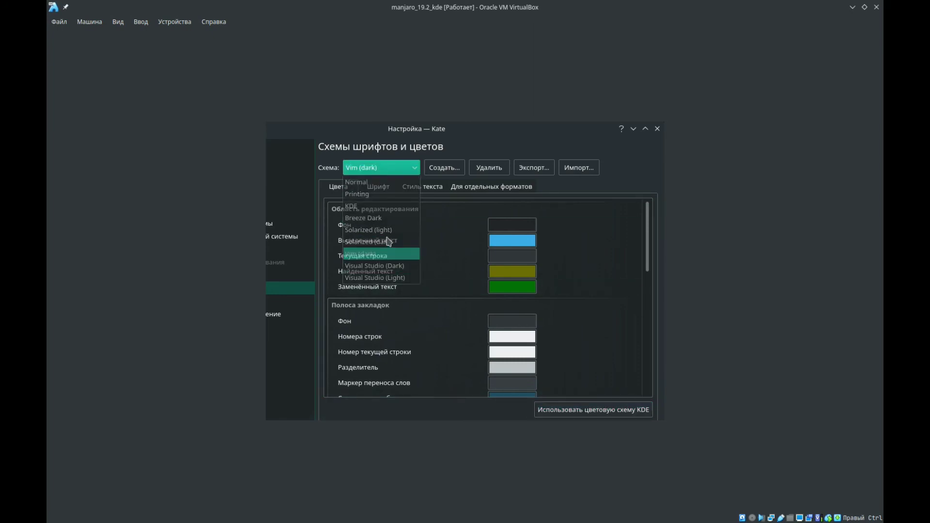
pyautogui.click(391, 170)
pyautogui.click(382, 266)
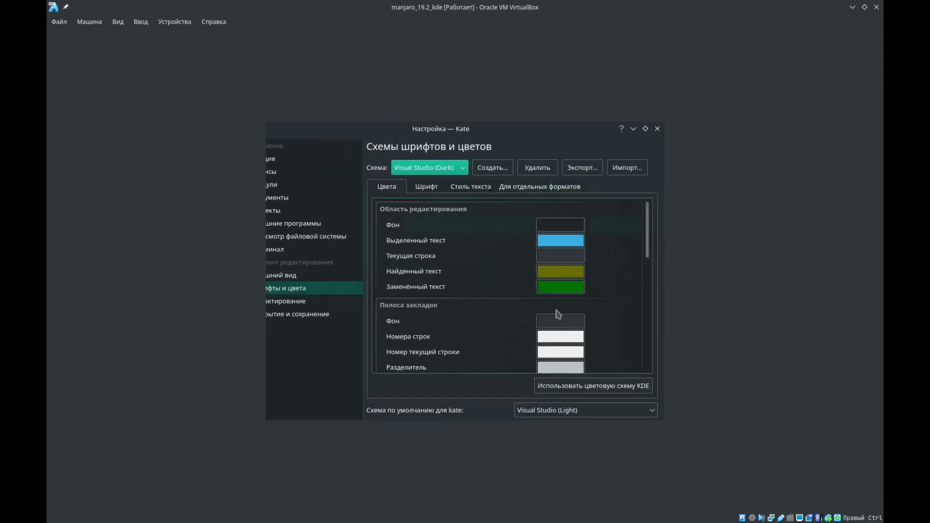
# - Set Kate's default scheme (Схема по умолчанию) to Visual Studio (Dark), saving the change and closing the settings
pyautogui.click(544, 413)
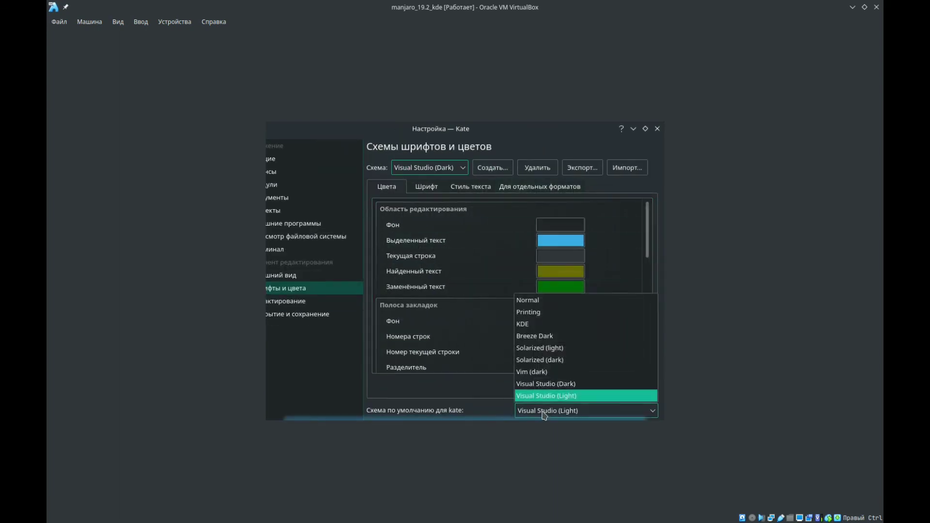
pyautogui.click(550, 385)
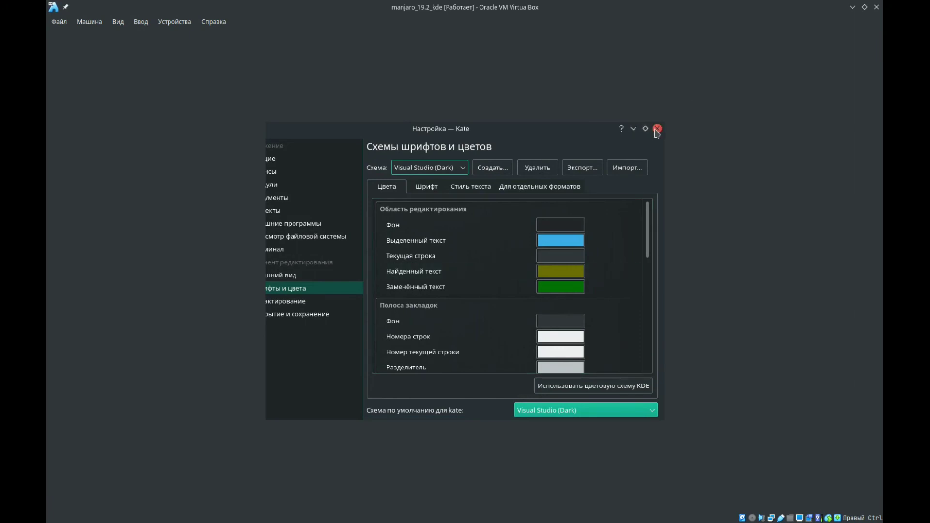
pyautogui.press('Escape')
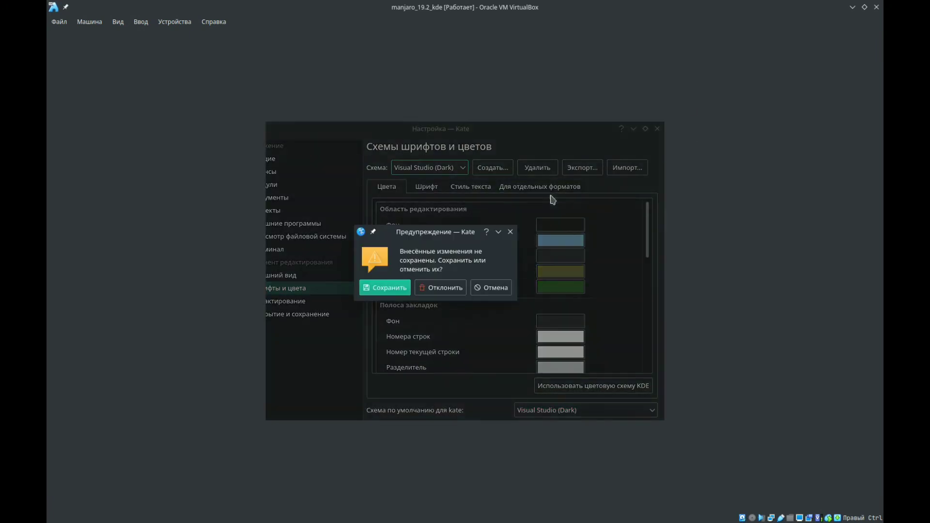
pyautogui.click(389, 287)
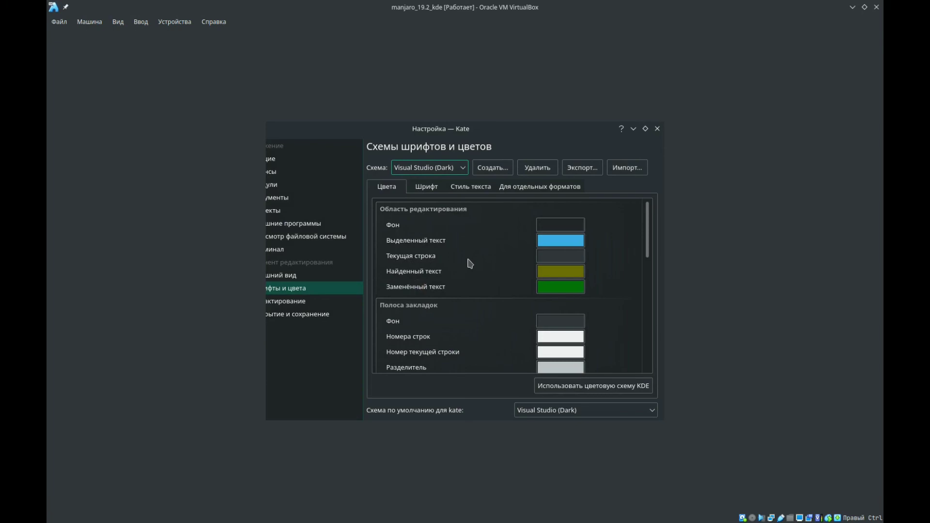
pyautogui.click(657, 129)
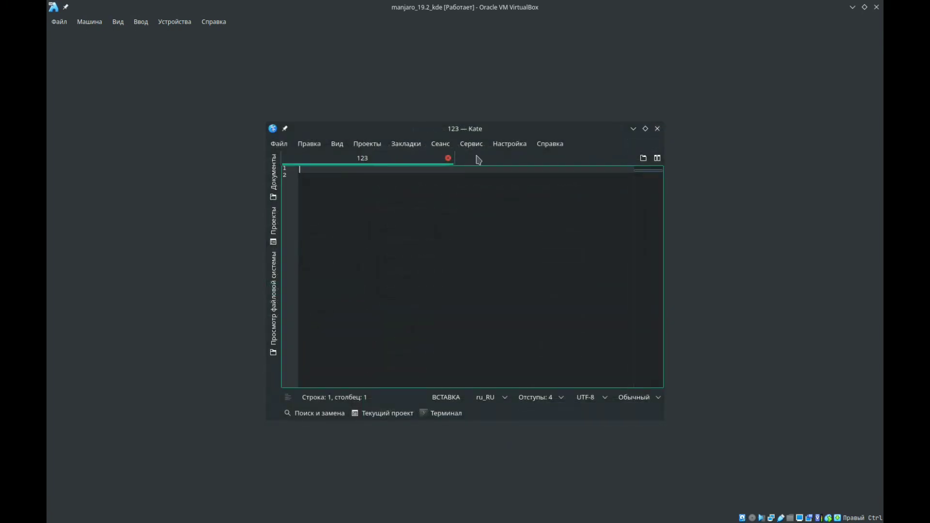
# - Enter 12312 followed by two line breaks in file 123 and enlarge the editor's text
pyautogui.write('12312')
pyautogui.press('Return')
pyautogui.press('Return')
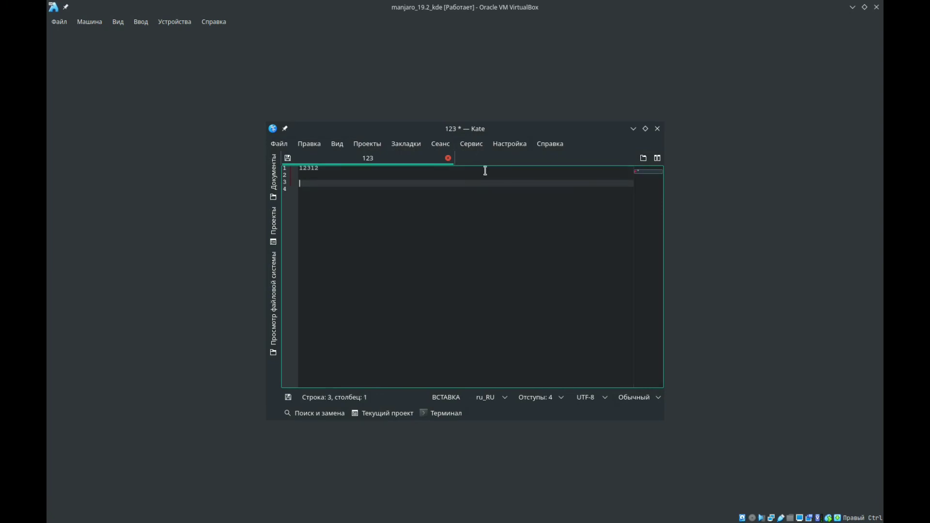
pyautogui.scroll(2, 399, 207)
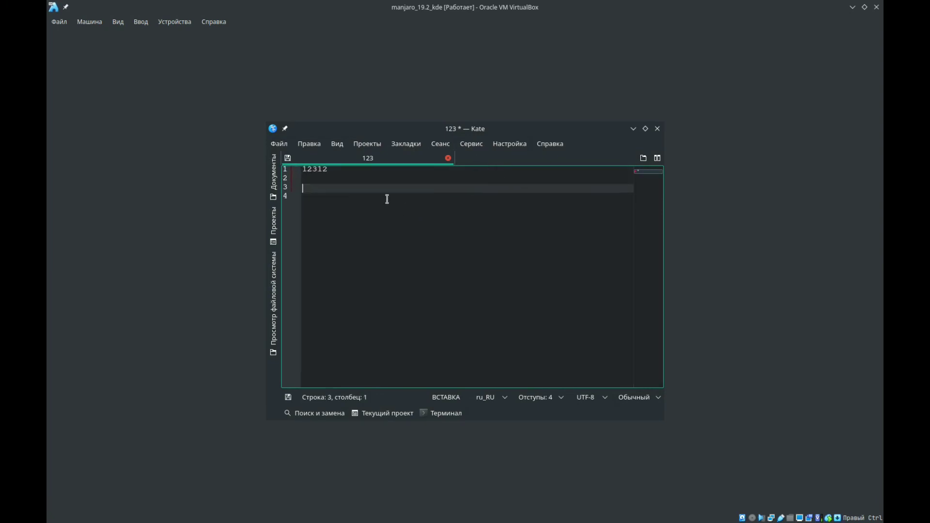
pyautogui.scroll(2, 390, 200)
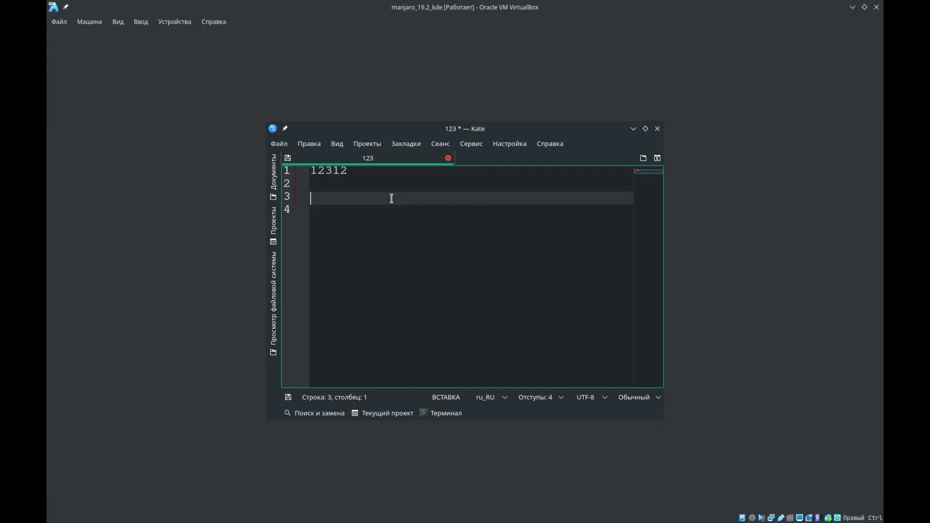
# - Start a new Kate session, saving the changes in document 123, and close Kate
pyautogui.click(449, 150)
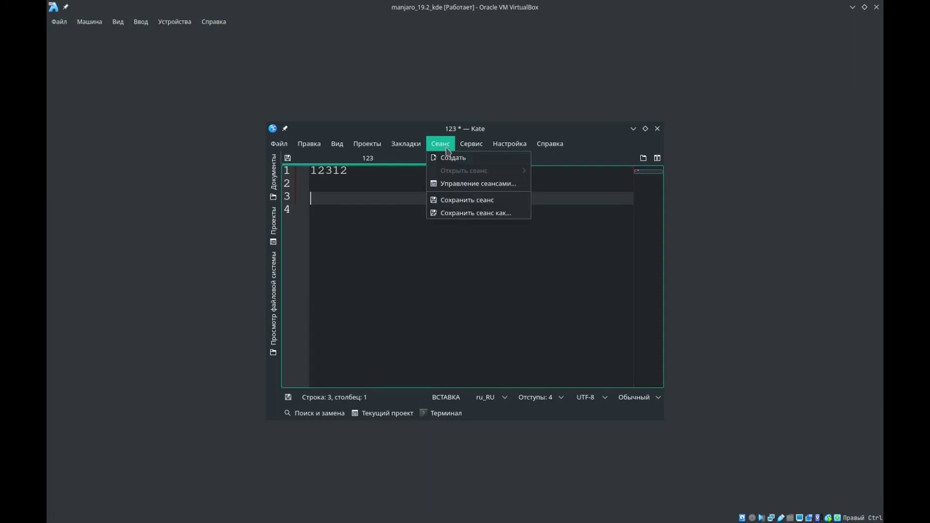
pyautogui.click(447, 162)
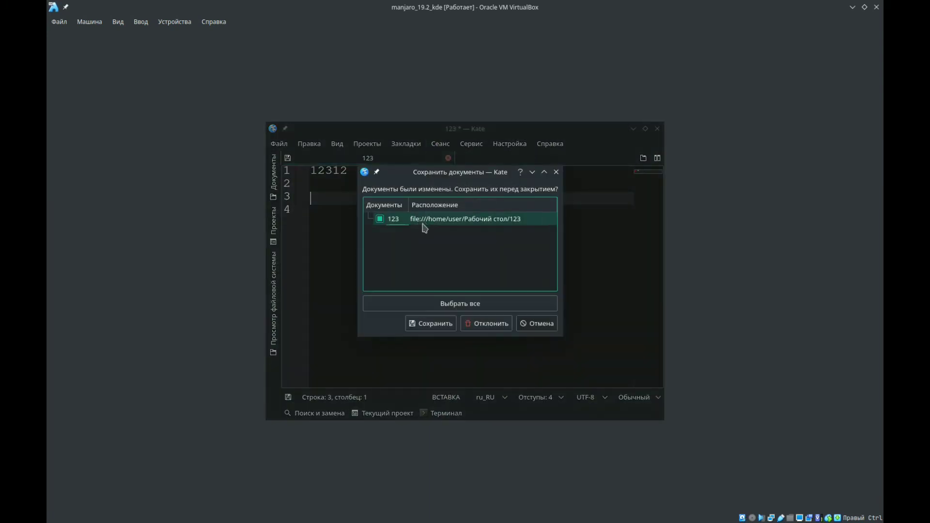
pyautogui.click(441, 326)
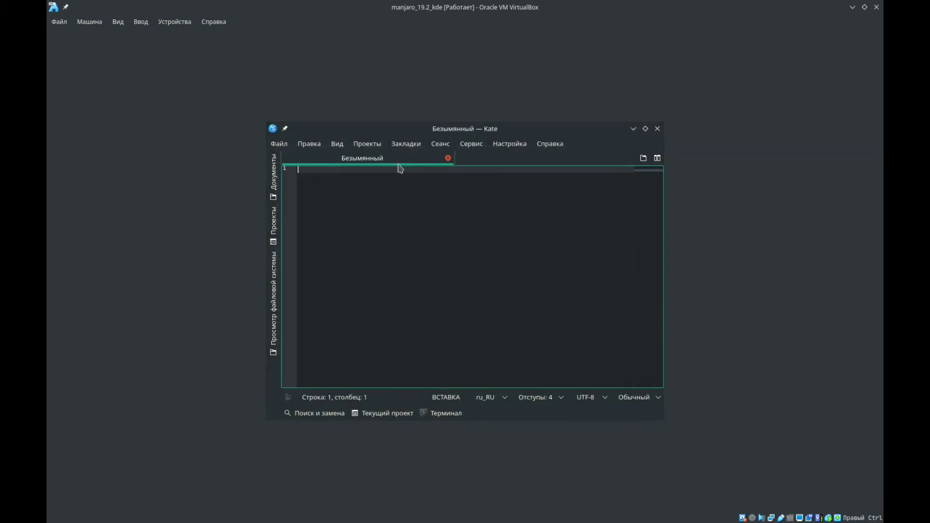
pyautogui.click(441, 143)
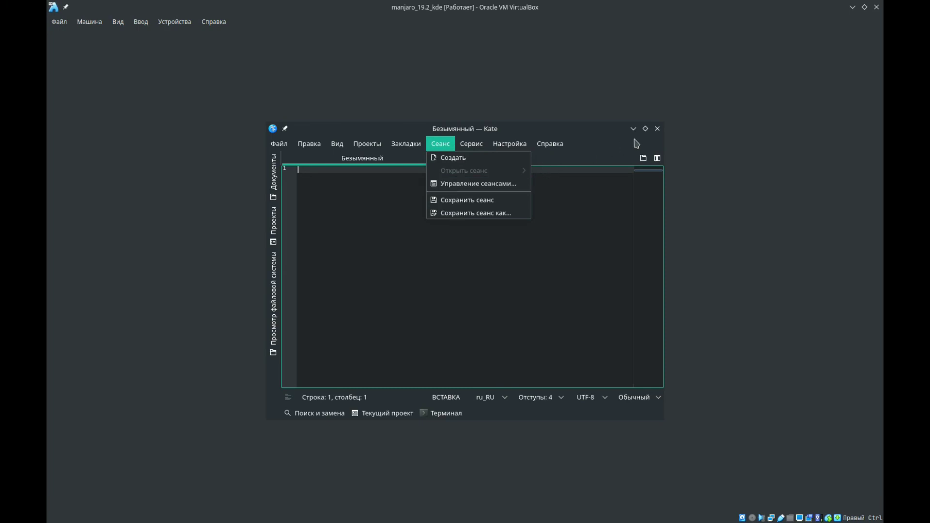
pyautogui.click(658, 129)
pyautogui.click(657, 129)
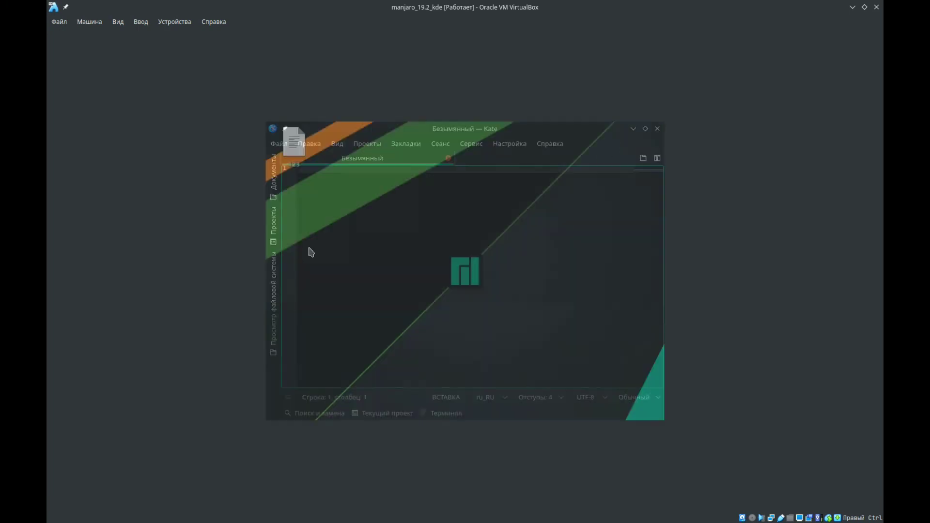
# - Open the 123 file from the virtual machine's desktop and save the Kate session as 321
pyautogui.doubleClick(305, 152)
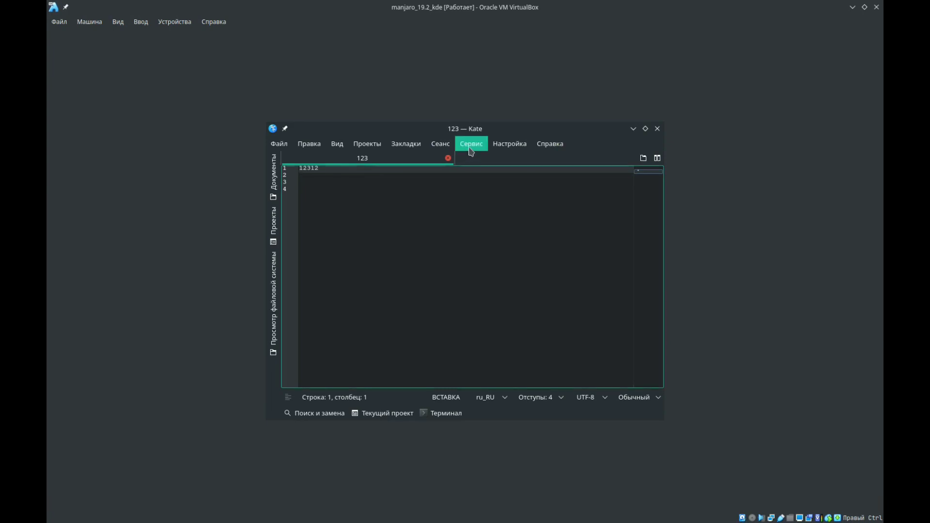
pyautogui.click(442, 145)
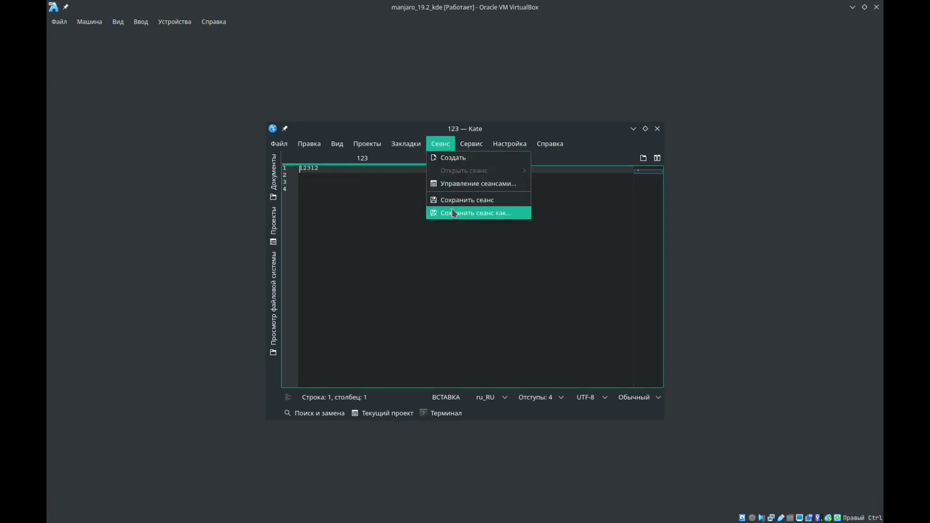
pyautogui.click(497, 214)
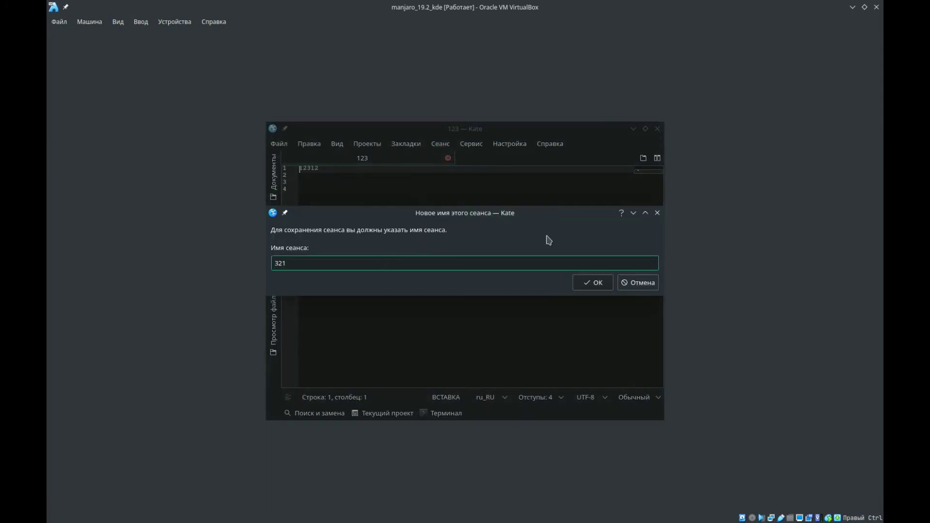
pyautogui.click(588, 283)
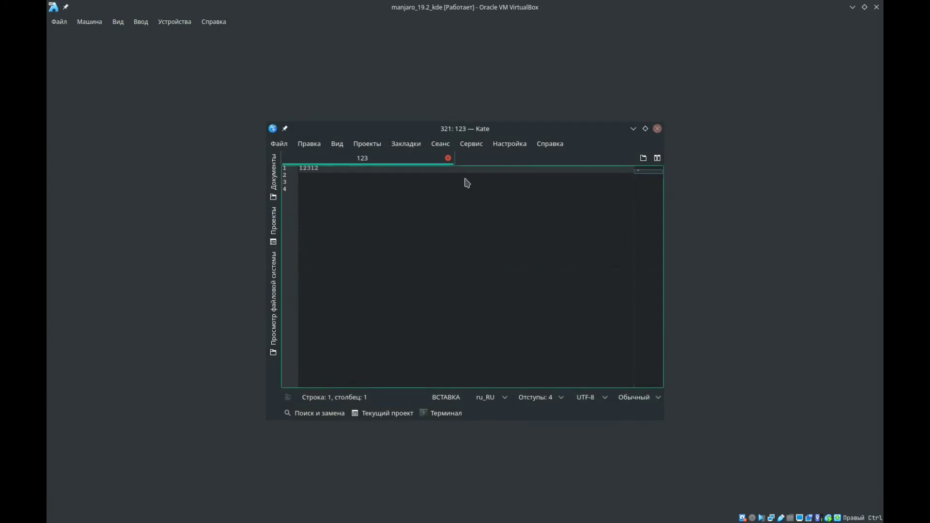
# - View the options of Kate's taskbar entry while file 123 is open, and close the Kate window
pyautogui.moveTo(377, 415)
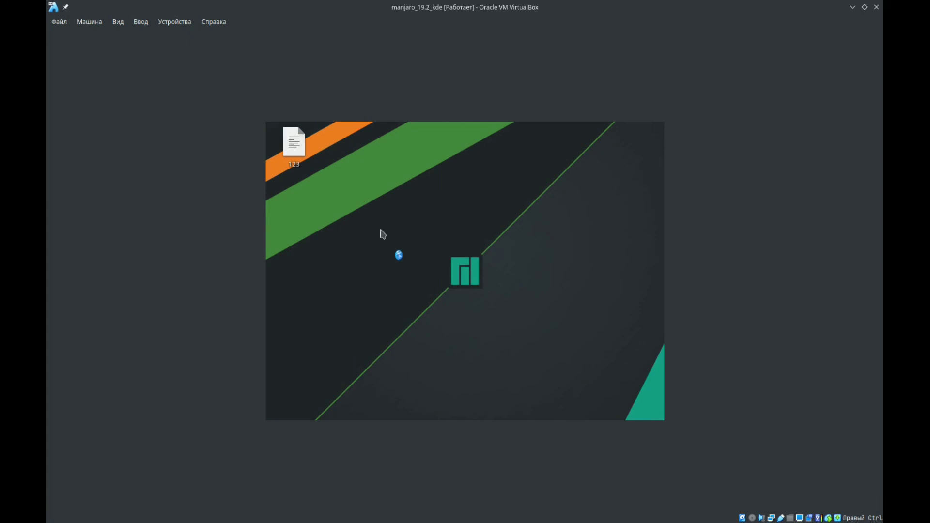
pyautogui.moveTo(422, 415)
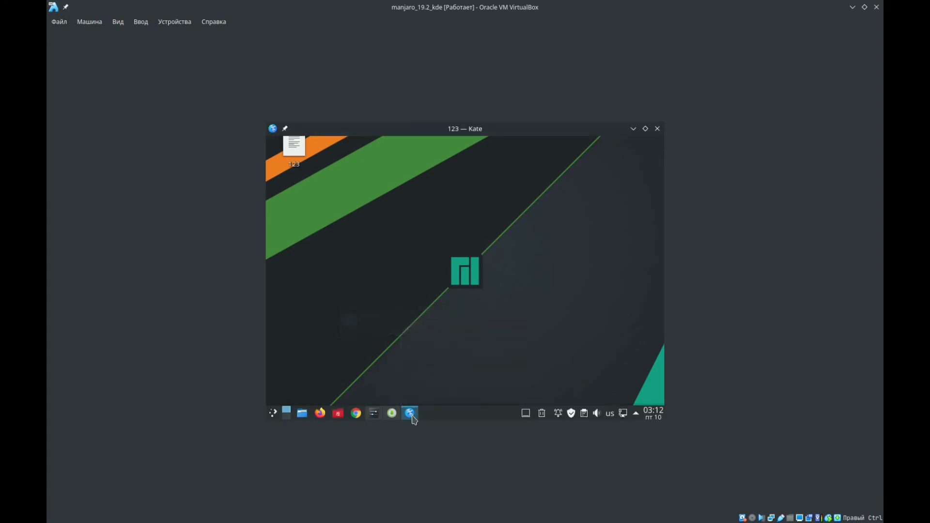
pyautogui.rightClick(410, 415)
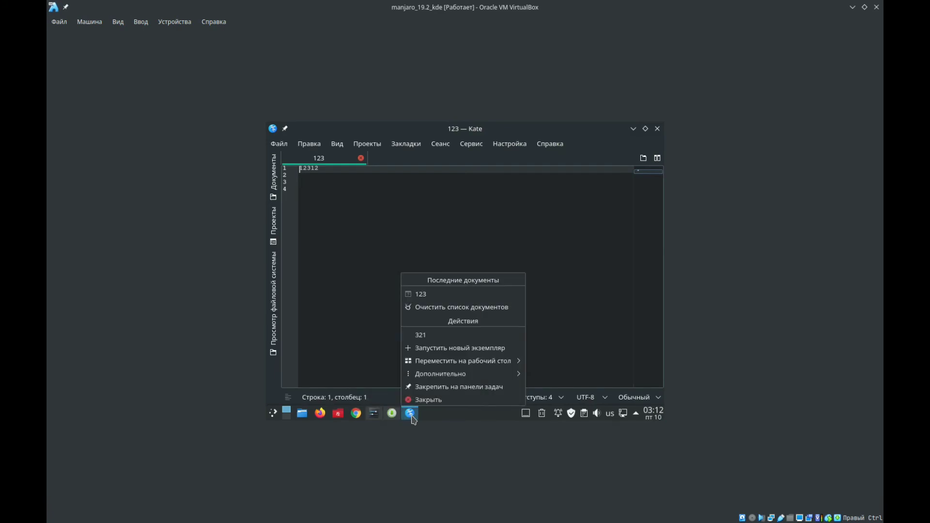
pyautogui.click(658, 129)
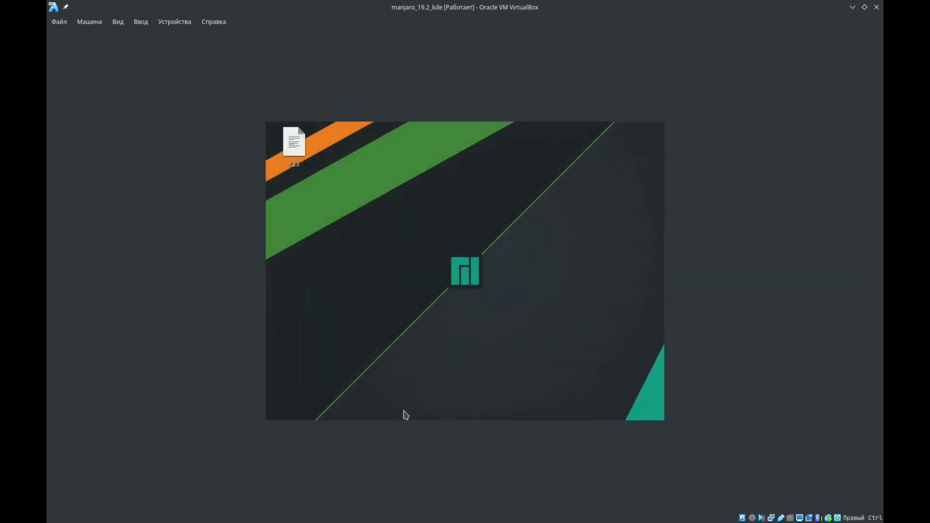
# - Launch Kate in the virtual machine and open the saved session 321
pyautogui.moveTo(407, 419)
pyautogui.click(377, 416)
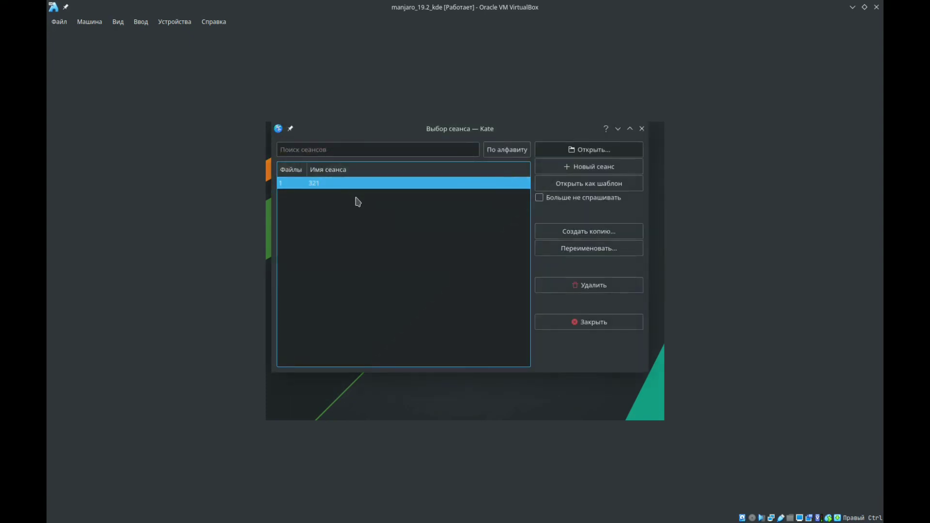
pyautogui.click(567, 153)
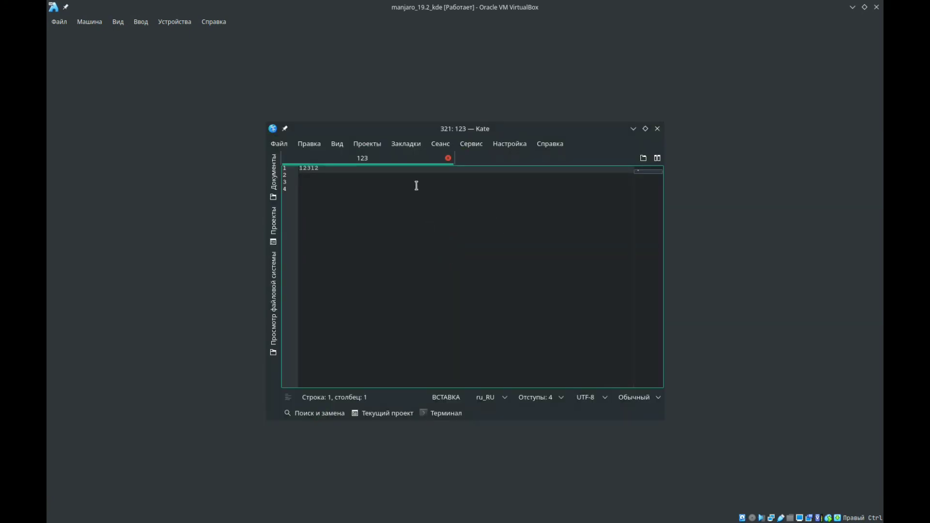
# - Switch to the host system's Kate window with the YT.txt document, view it and close the window
pyautogui.moveTo(349, 522)
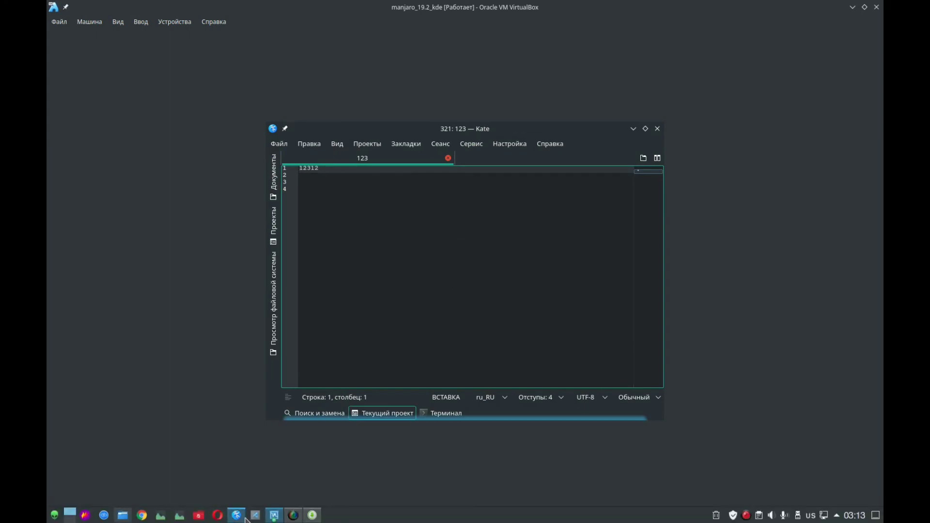
pyautogui.click(243, 516)
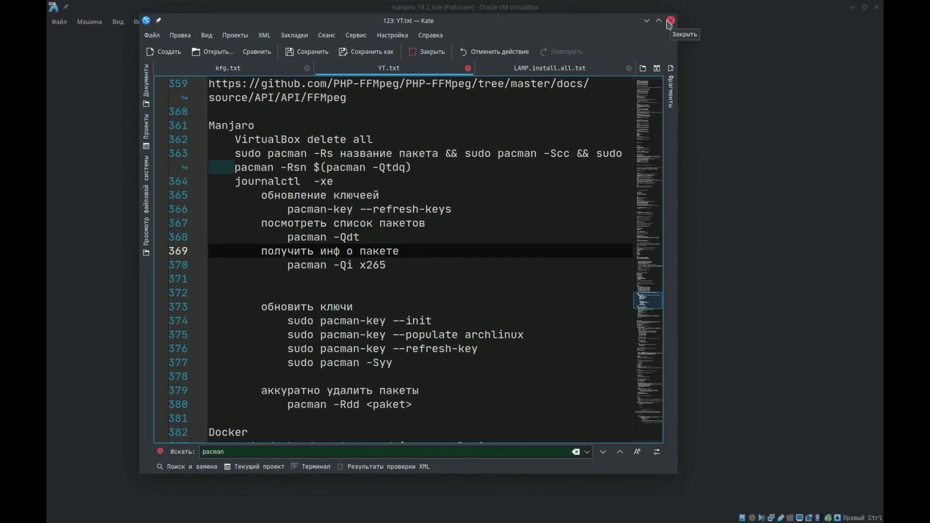
pyautogui.click(670, 22)
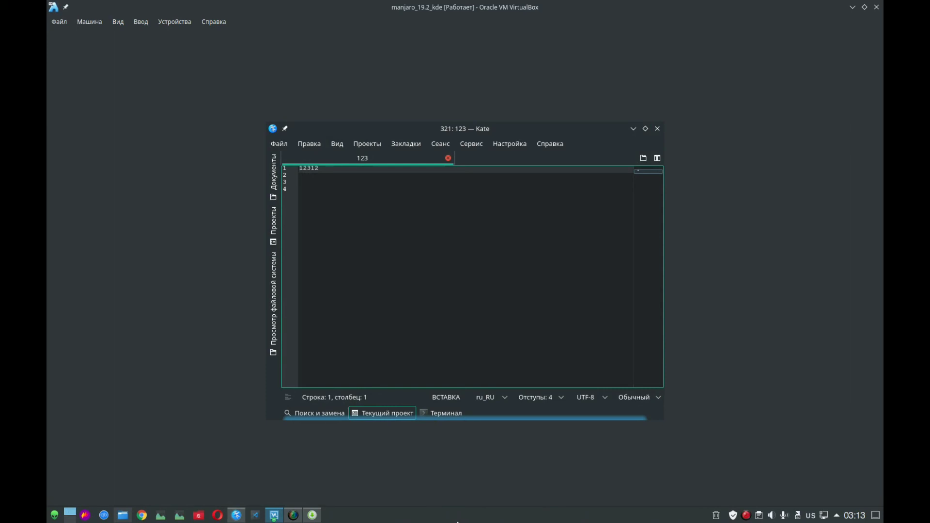
# - Switch to the host system's Kate window with YT.txt and show the Manjaro package commands in enlarged text
pyautogui.click(237, 515)
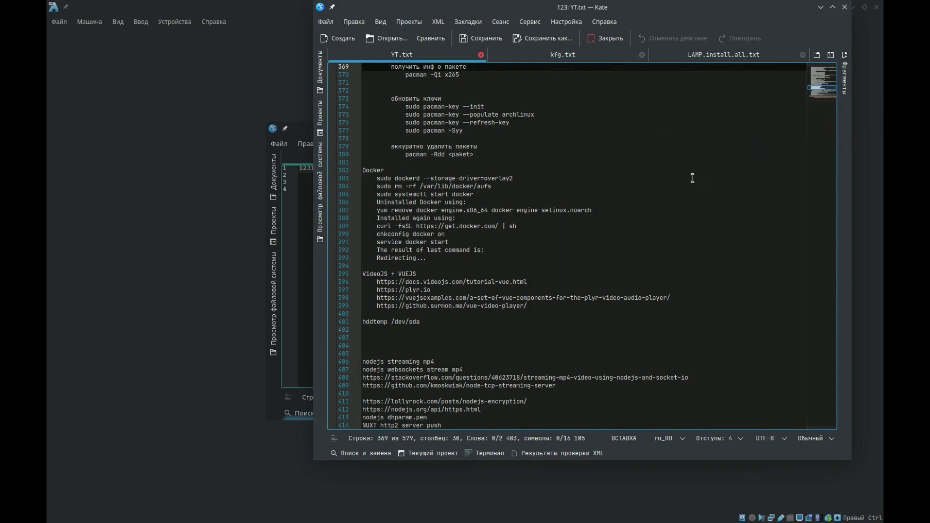
pyautogui.scroll(3, 606, 192)
pyautogui.scroll(1, 606, 192)
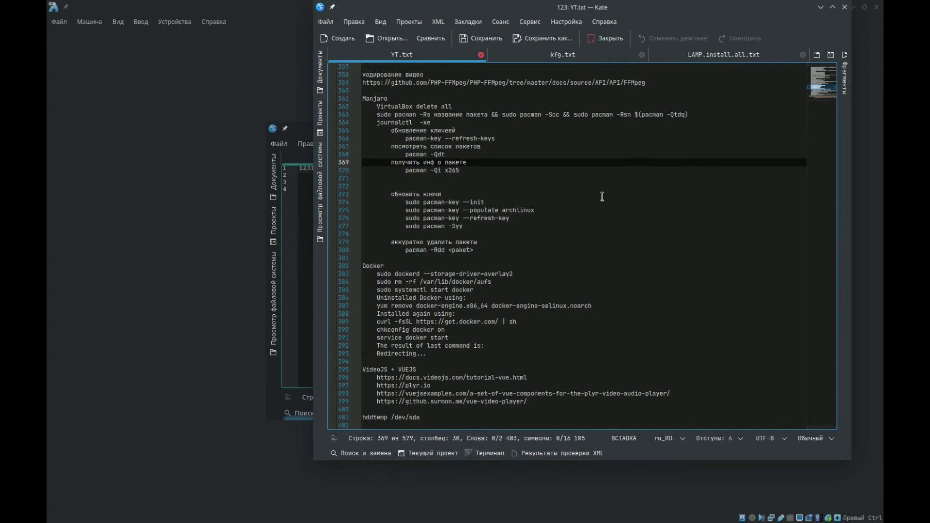
pyautogui.scroll(3, 602, 197)
pyautogui.scroll(2, 602, 197)
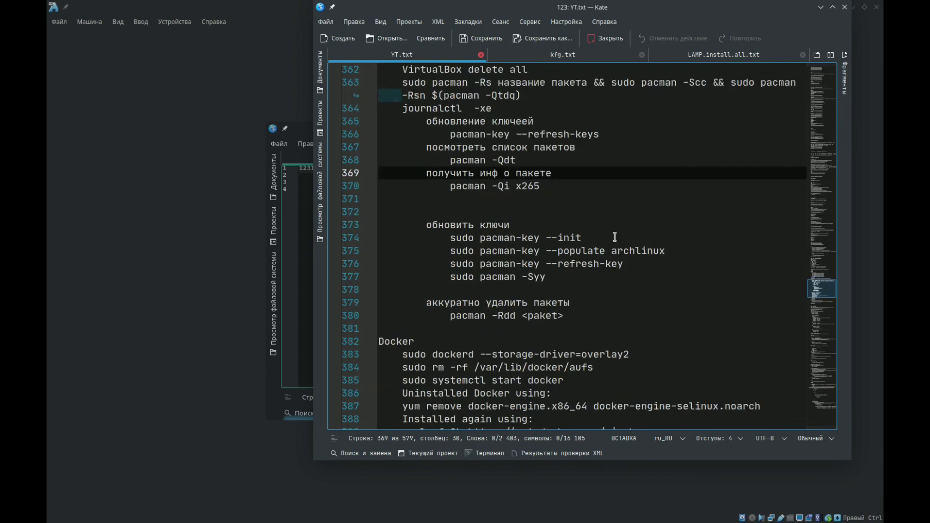
# - Copy the command "pacman -Rdd <paket>" from line 380 of YT.txt
pyautogui.moveTo(565, 316); pyautogui.dragTo(385, 307)
pyautogui.click(420, 291)
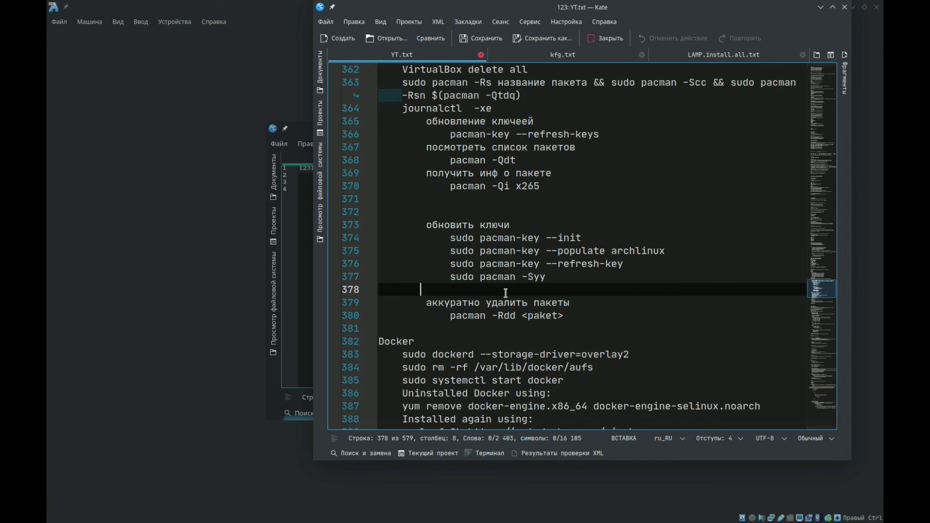
pyautogui.click(451, 316)
pyautogui.moveTo(451, 316); pyautogui.dragTo(564, 316)
pyautogui.rightClick(552, 317)
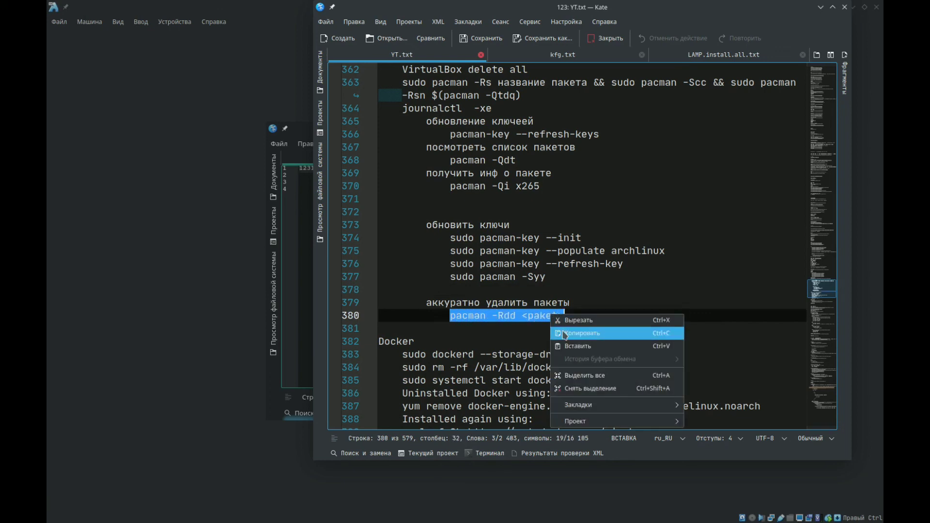
pyautogui.click(579, 333)
# - Return to the virtual machine and minimize its Kate window with file 123
pyautogui.click(313, 154)
pyautogui.click(343, 174)
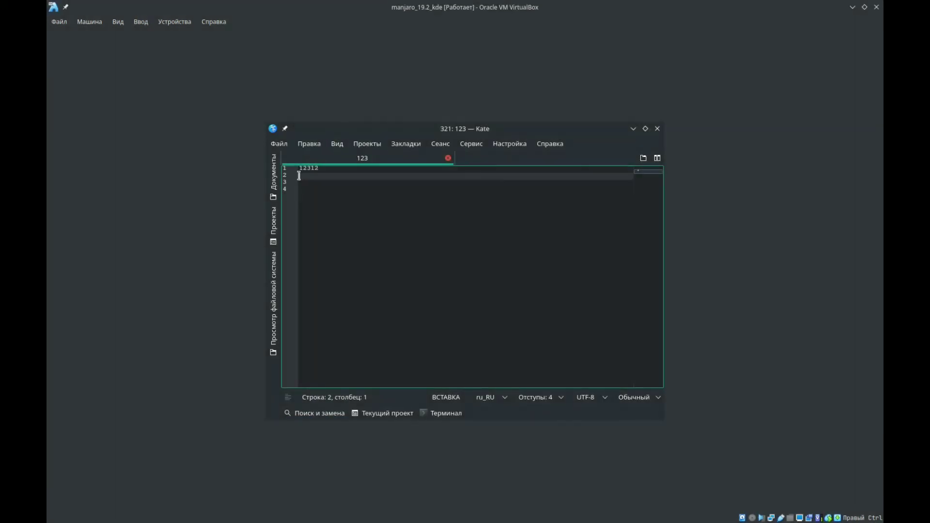
pyautogui.click(633, 132)
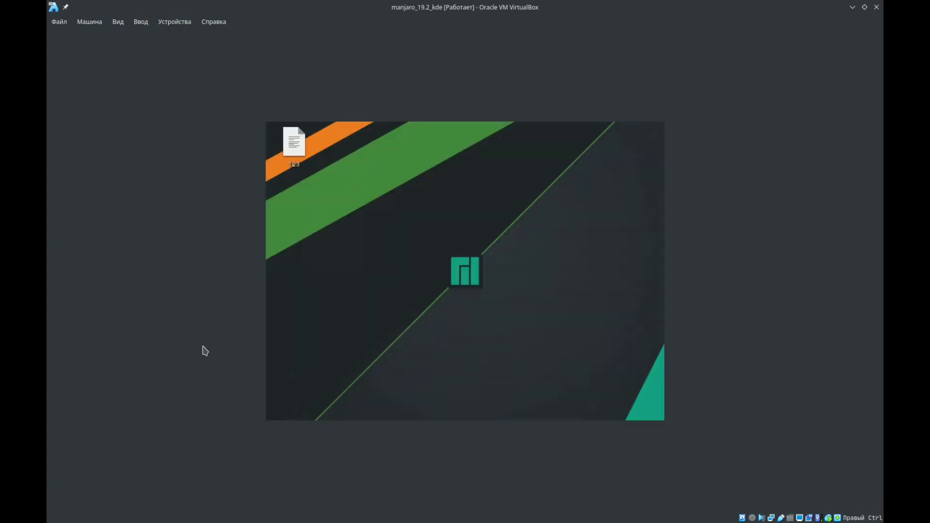
# - Launch Konsole in the virtual machine and switch to the root account with su, entering the root password
pyautogui.click(275, 418)
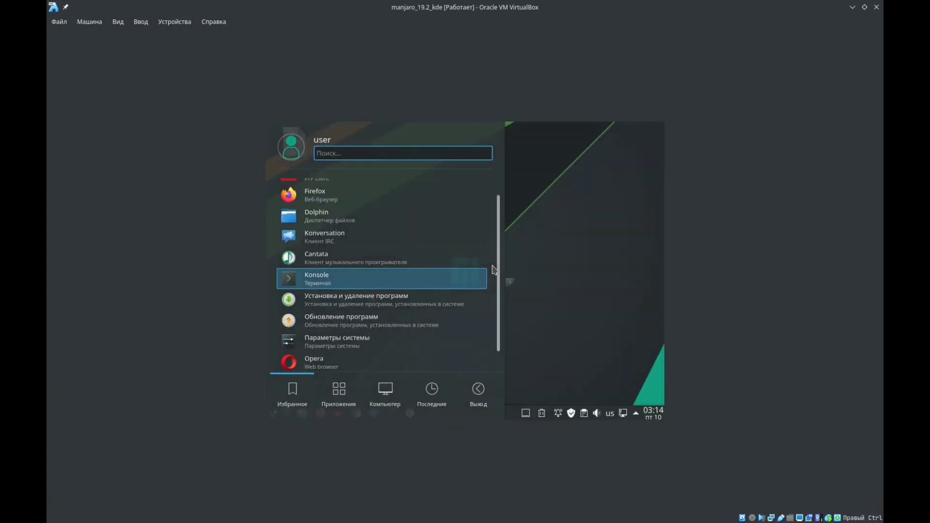
pyautogui.press('Return')
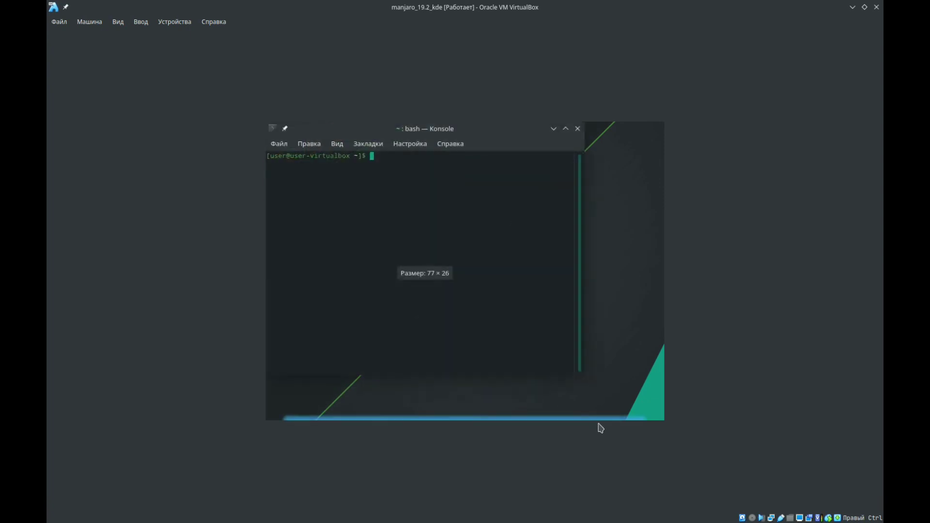
pyautogui.moveTo(605, 419)
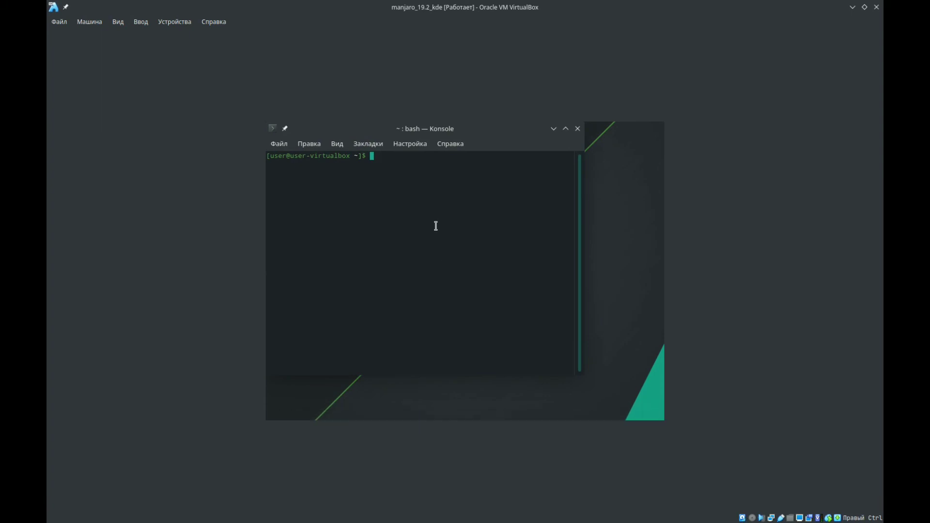
pyautogui.write('su')
pyautogui.press('Return')
pyautogui.press('Return')
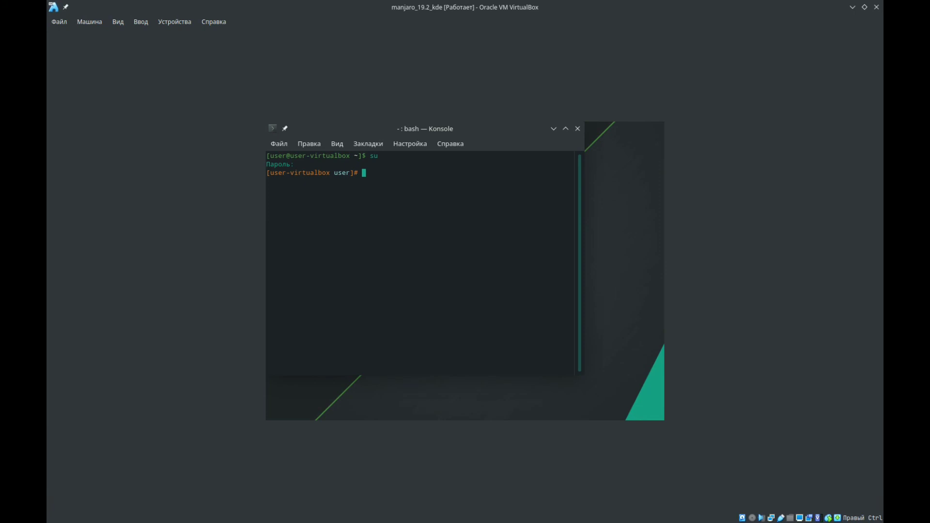
# - Paste the copied pacman -Rdd command at the root prompt and complete it with the package name x265, without running it
pyautogui.write('pacman -Rdd <paket>')
pyautogui.press('BackSpace')
pyautogui.press('BackSpace')
pyautogui.press('BackSpace')
pyautogui.press('BackSpace')
pyautogui.press('BackSpace')
pyautogui.press('BackSpace')
pyautogui.press('BackSpace')
pyautogui.write('x265')
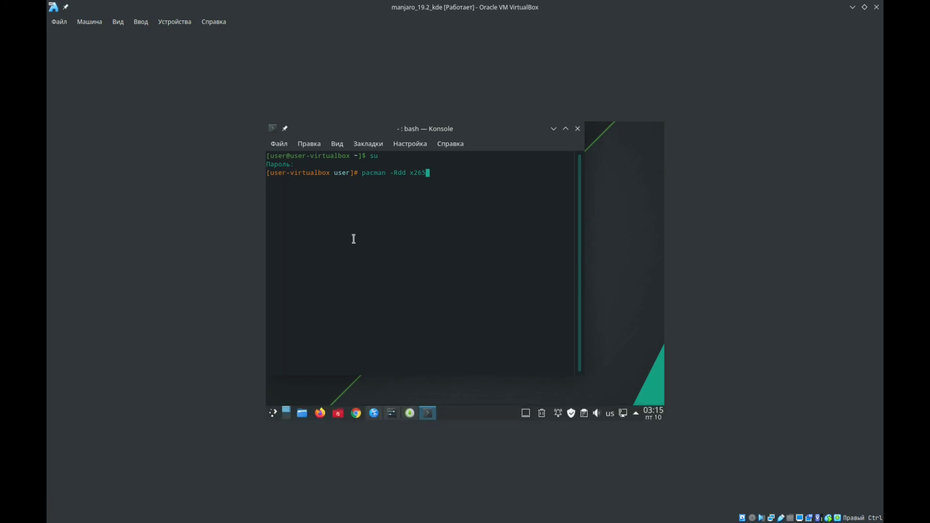
# - Search for x265 in the virtual machine's software manager, view the results and minimize its window
pyautogui.click(274, 415)
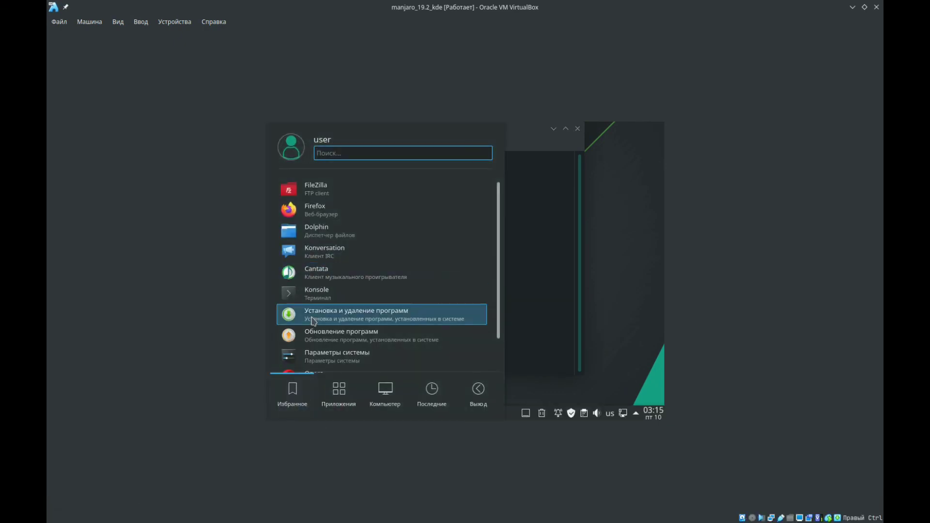
pyautogui.click(639, 350)
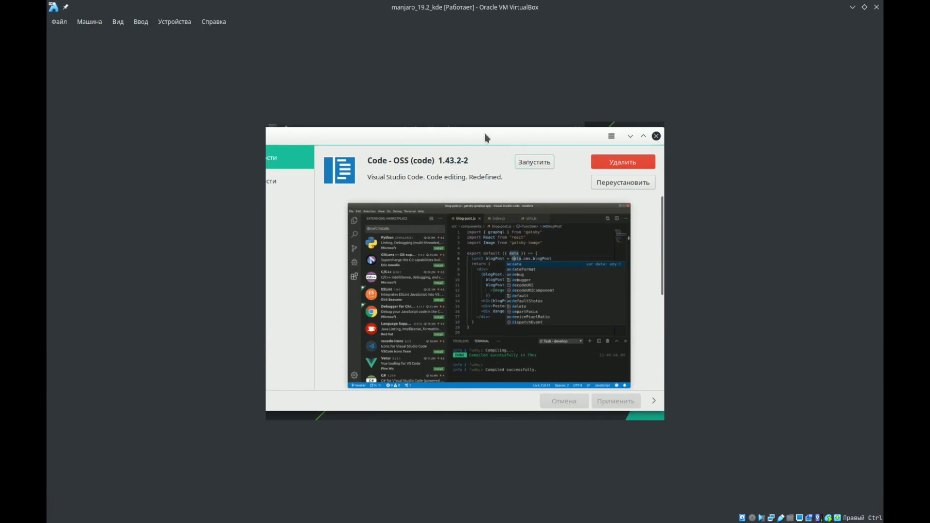
pyautogui.moveTo(485, 133); pyautogui.dragTo(531, 133)
pyautogui.click(303, 136)
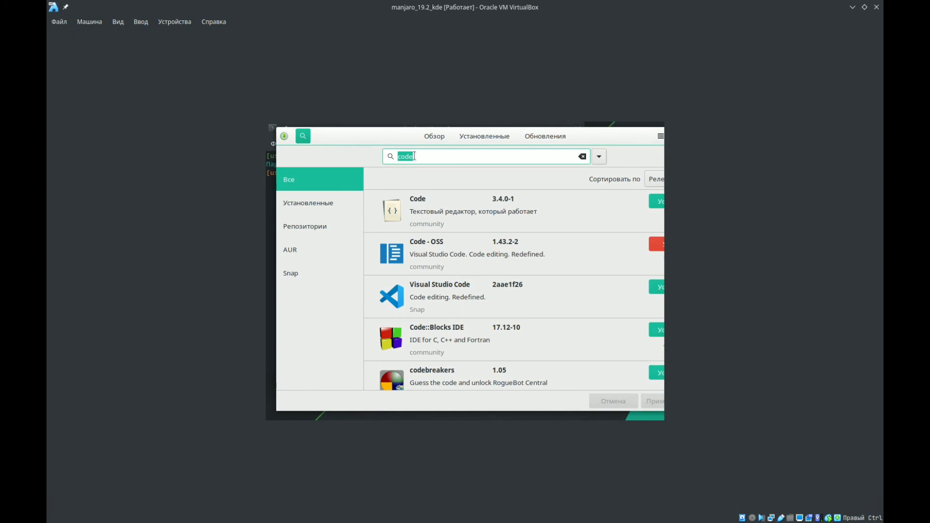
pyautogui.write('x265')
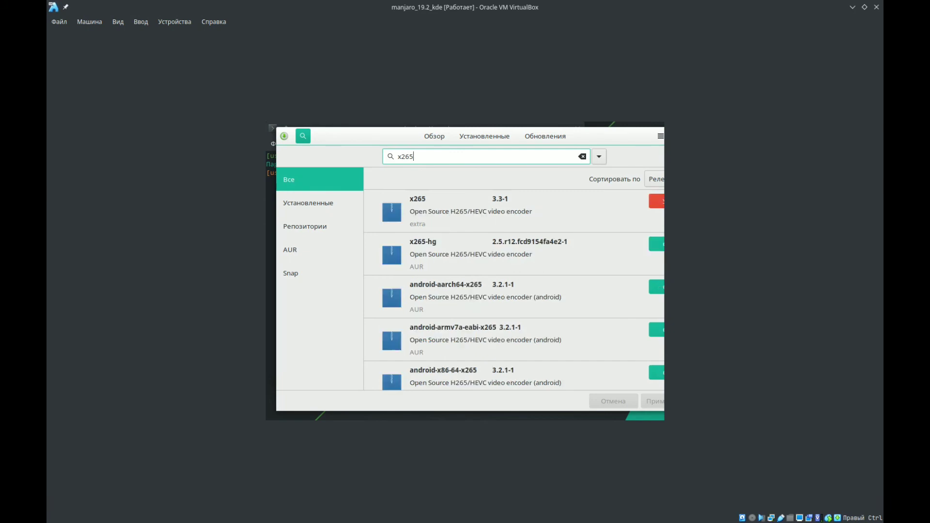
pyautogui.moveTo(372, 135); pyautogui.dragTo(323, 144)
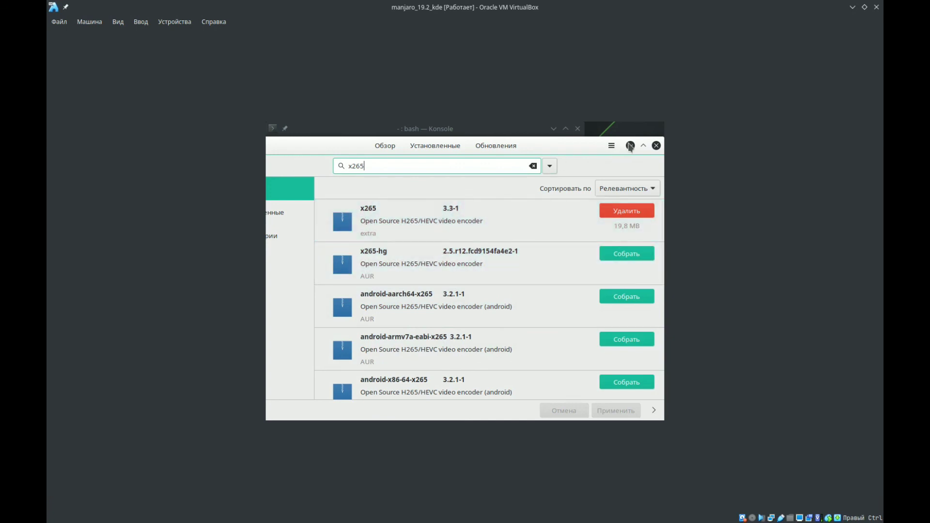
pyautogui.click(630, 146)
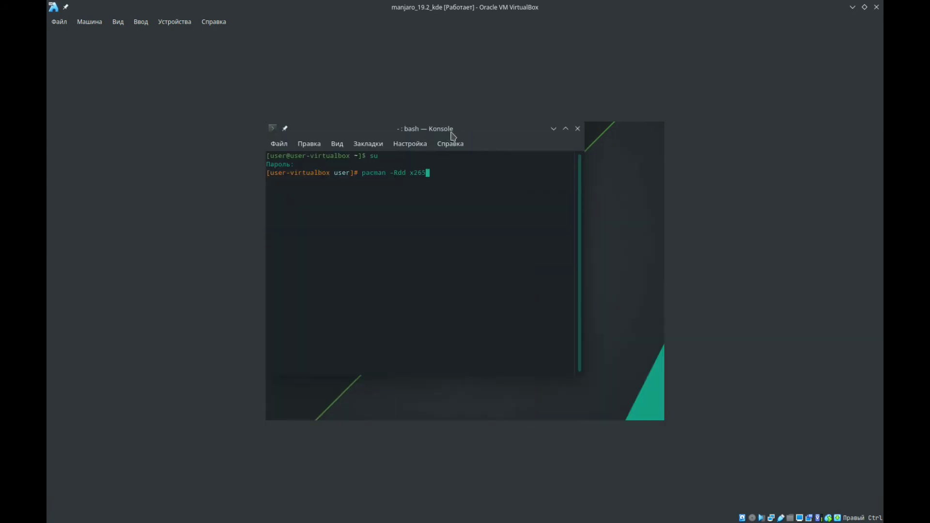
# - Move the Konsole window aside and replace x265 with ffmpeg in the pending pacman -Rdd command
pyautogui.moveTo(455, 129); pyautogui.dragTo(501, 139)
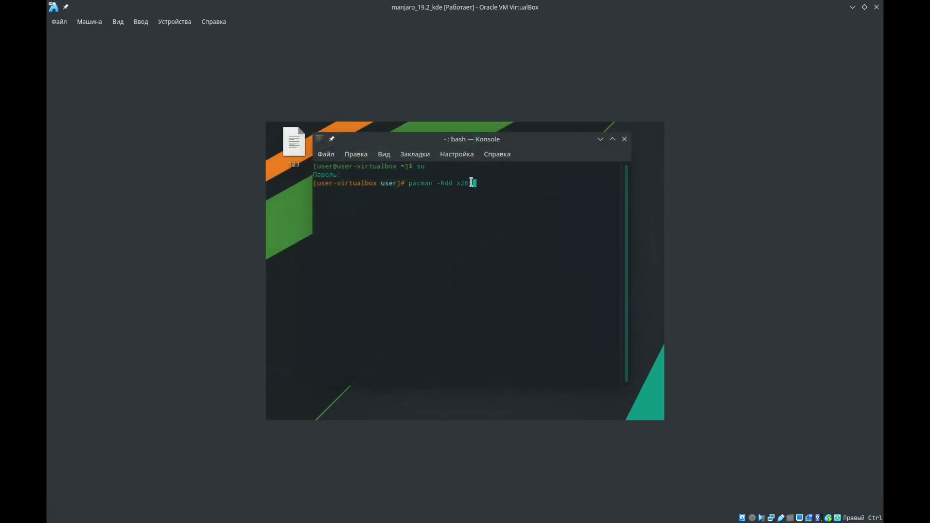
pyautogui.press('BackSpace')
pyautogui.press('BackSpace')
pyautogui.press('BackSpace')
pyautogui.press('BackSpace')
pyautogui.moveTo(460, 191); pyautogui.dragTo(406, 187)
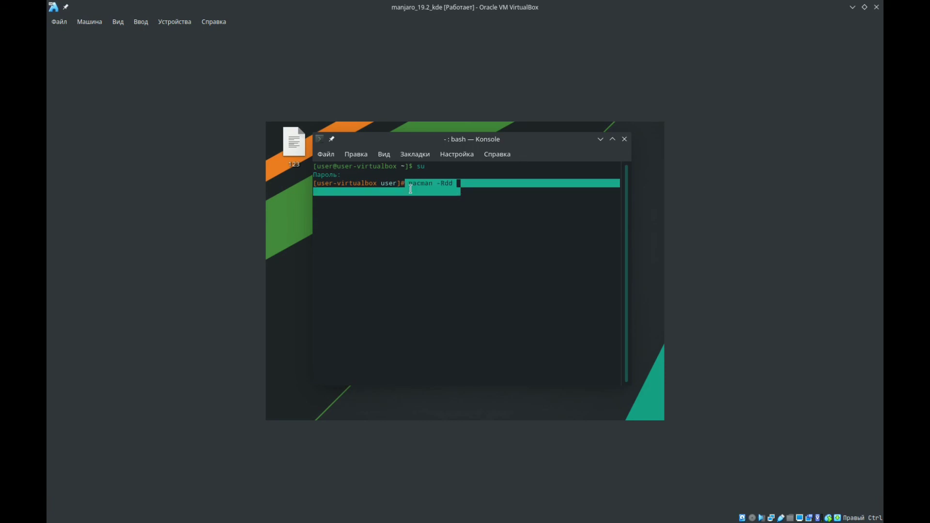
pyautogui.click(444, 187)
pyautogui.moveTo(458, 185)
pyautogui.mouseDown()
pyautogui.moveTo(412, 188)
pyautogui.moveTo(462, 181)
pyautogui.mouseUp()
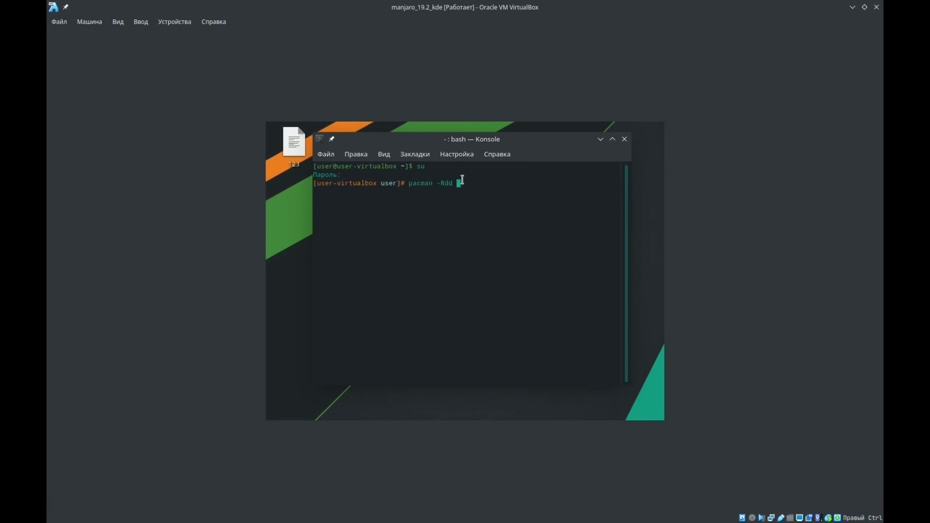
pyautogui.write('ffmpeg')
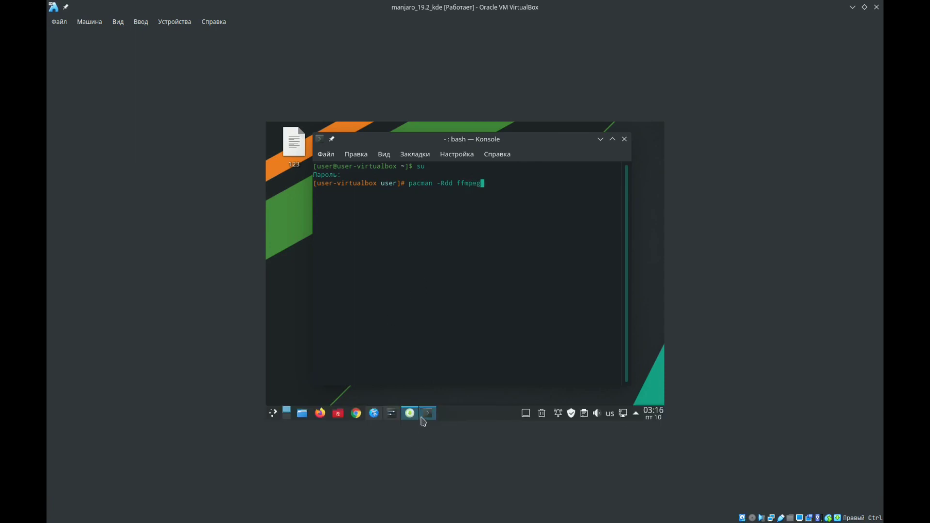
# - Bring the software manager back up and search it for timeshift
pyautogui.click(410, 413)
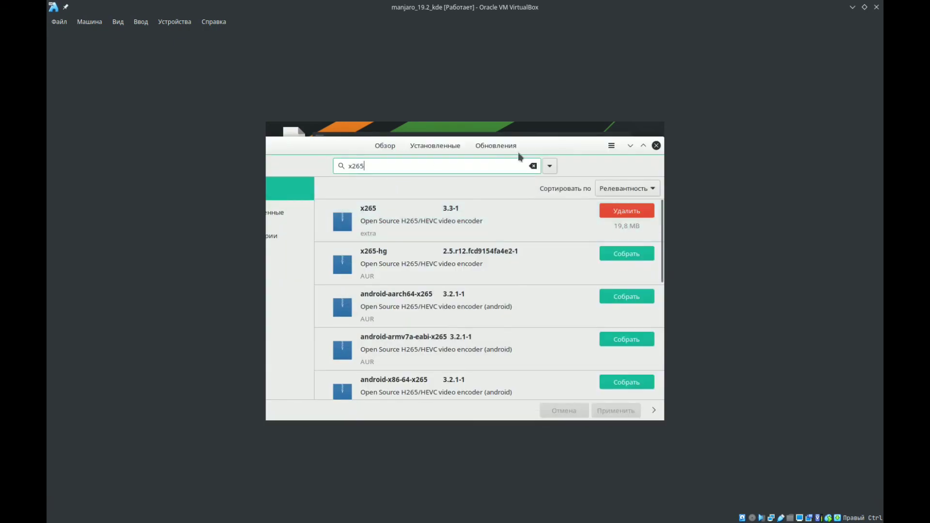
pyautogui.moveTo(367, 168); pyautogui.dragTo(328, 171)
pyautogui.write('timeshift')
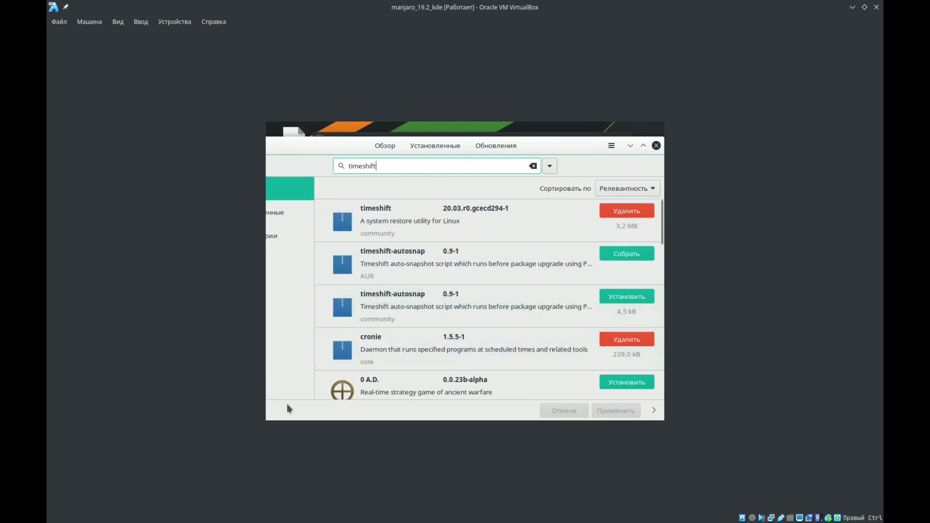
# - Launch Timeshift in the virtual machine, authenticate with the administrator password and minimize the software manager
pyautogui.click(275, 414)
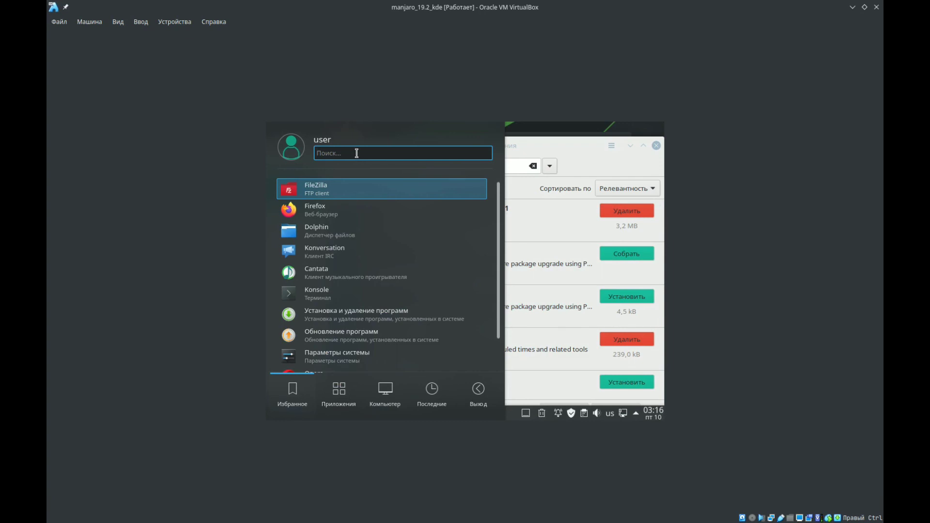
pyautogui.write('time')
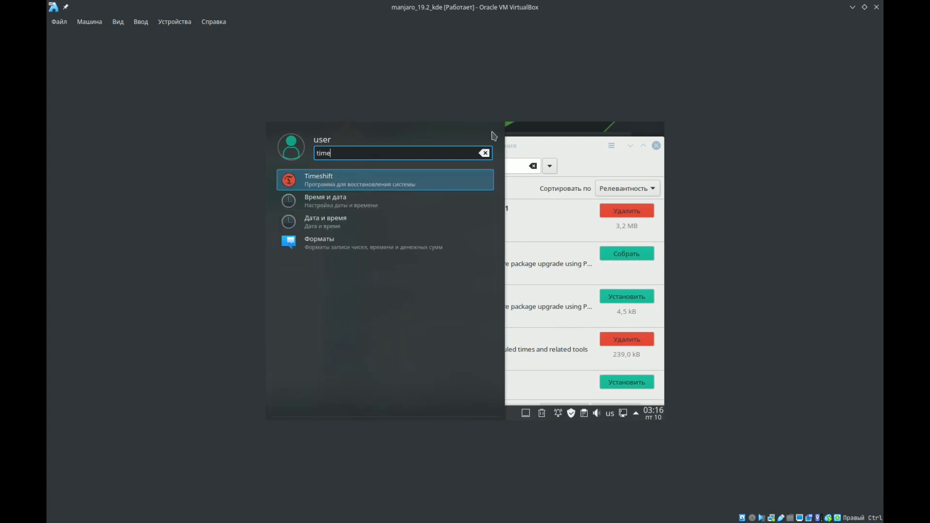
pyautogui.press('Return')
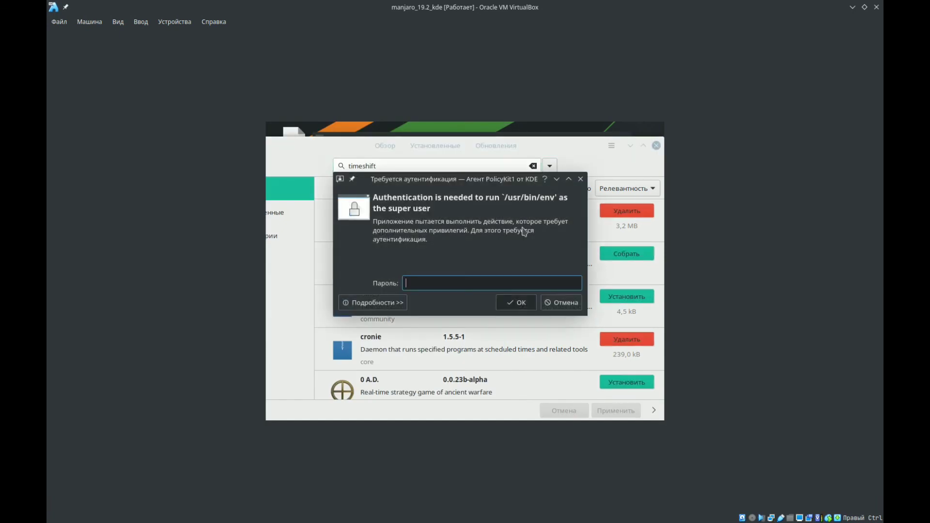
pyautogui.write('***')
pyautogui.press('Return')
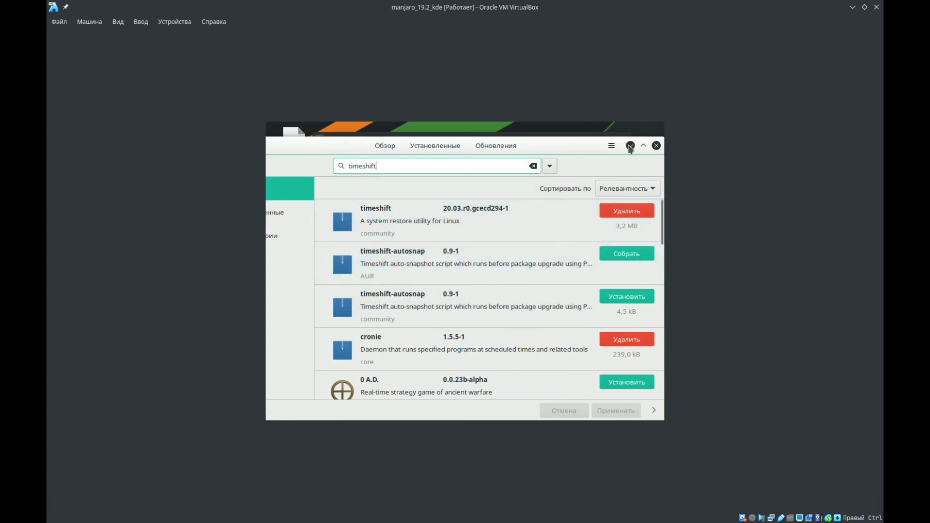
pyautogui.click(630, 145)
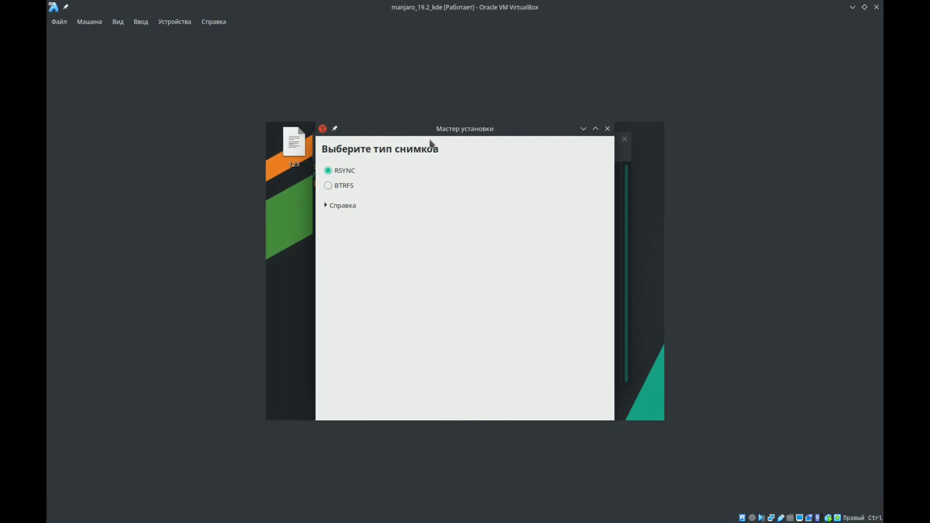
# - Maximize the Timeshift setup wizard window at its snapshot type page
pyautogui.moveTo(478, 128)
pyautogui.mouseDown()
pyautogui.moveTo(483, 143)
pyautogui.moveTo(483, 133)
pyautogui.mouseUp()
pyautogui.doubleClick(483, 134)
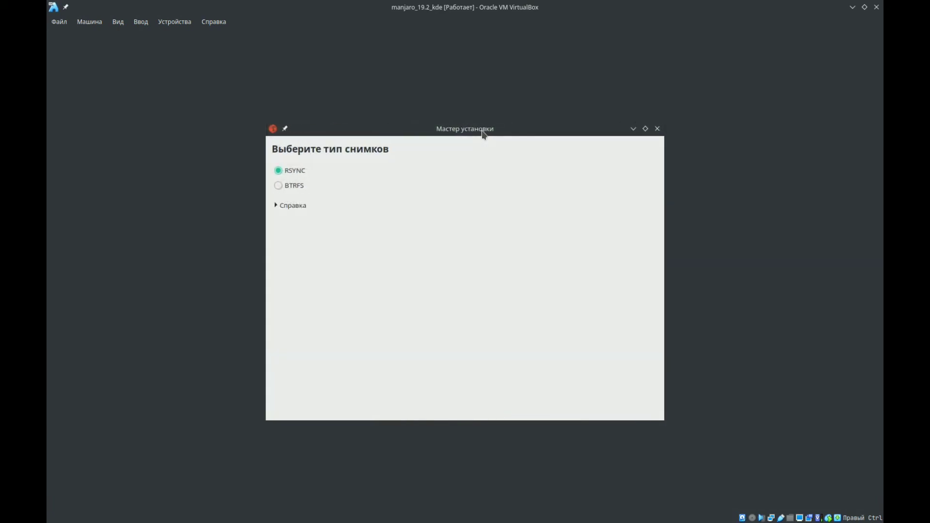
pyautogui.doubleClick(483, 134)
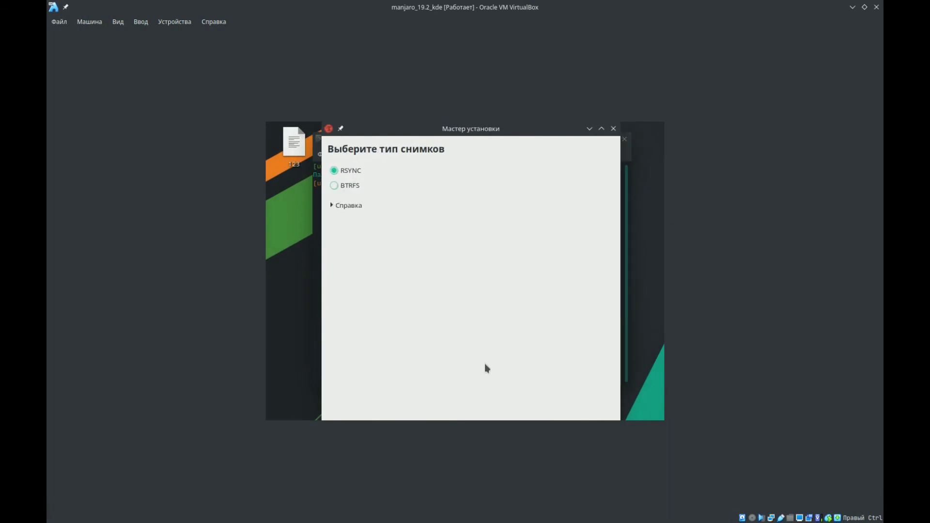
pyautogui.moveTo(536, 134); pyautogui.dragTo(511, 151)
pyautogui.doubleClick(511, 152)
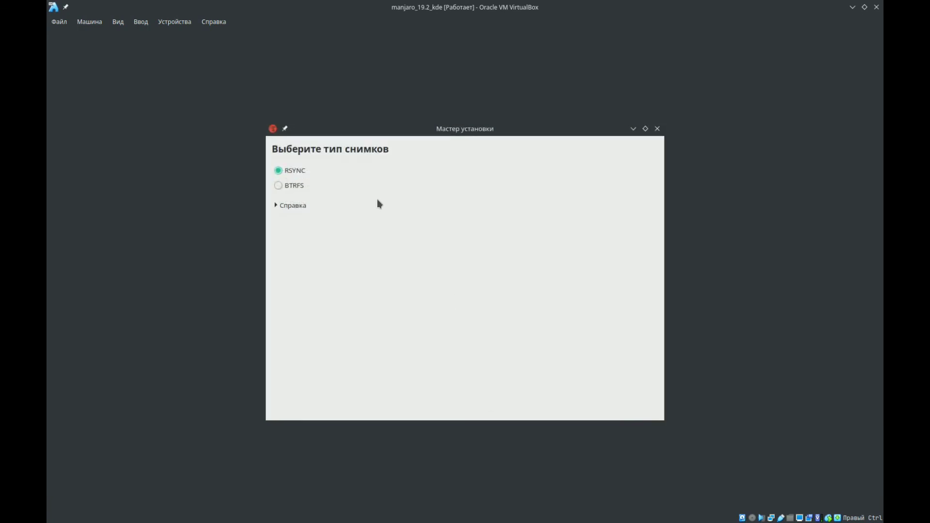
pyautogui.click(278, 186)
# - Launch Timeshift on the host system and authenticate with the root password
pyautogui.click(55, 516)
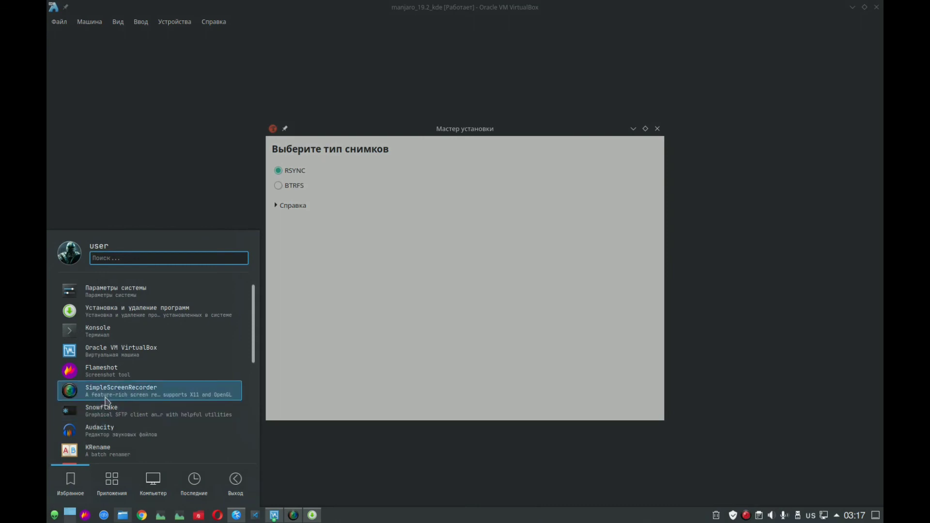
pyautogui.click(92, 440)
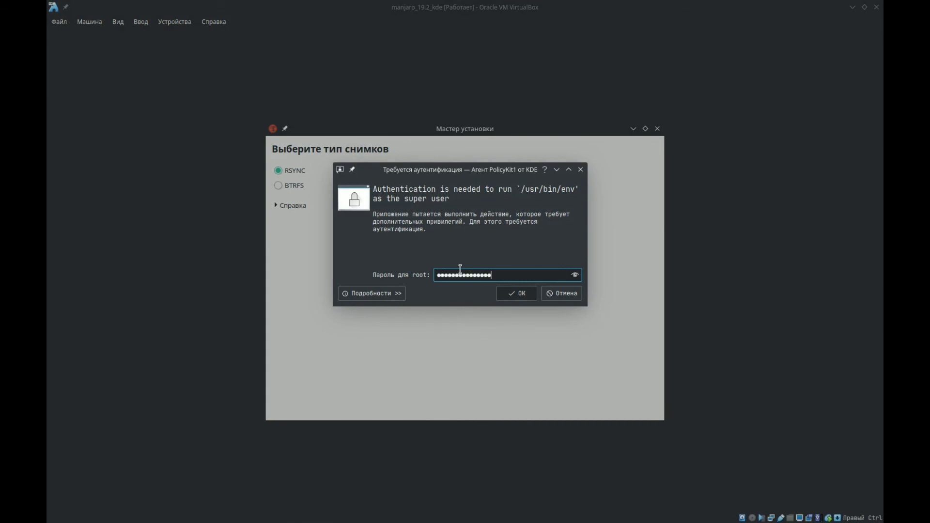
pyautogui.press('Return')
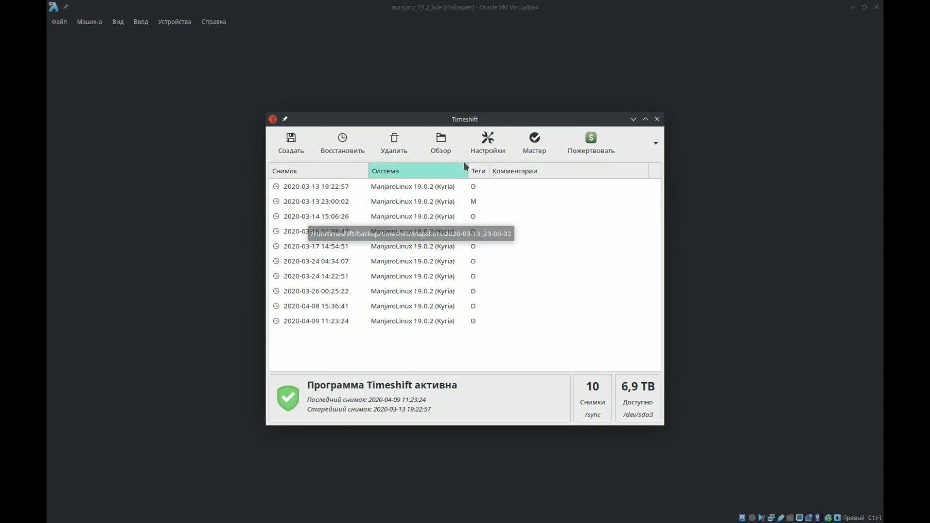
# - Open the host Timeshift settings and review the snapshot type, storage location and schedule levels
pyautogui.click(488, 141)
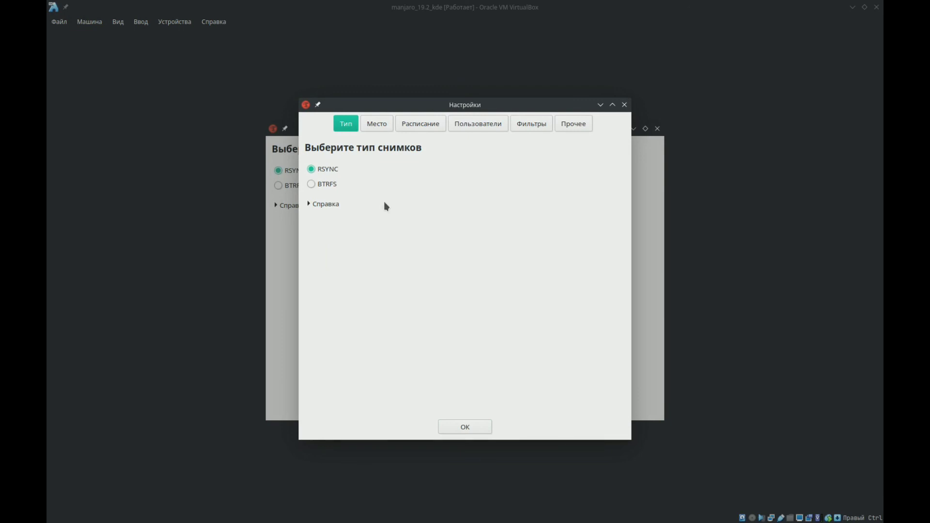
pyautogui.click(379, 124)
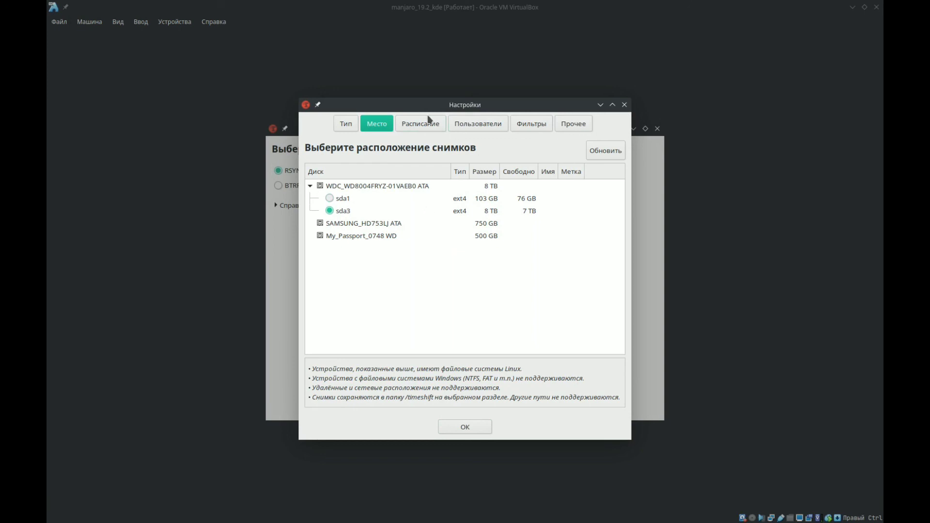
pyautogui.click(420, 124)
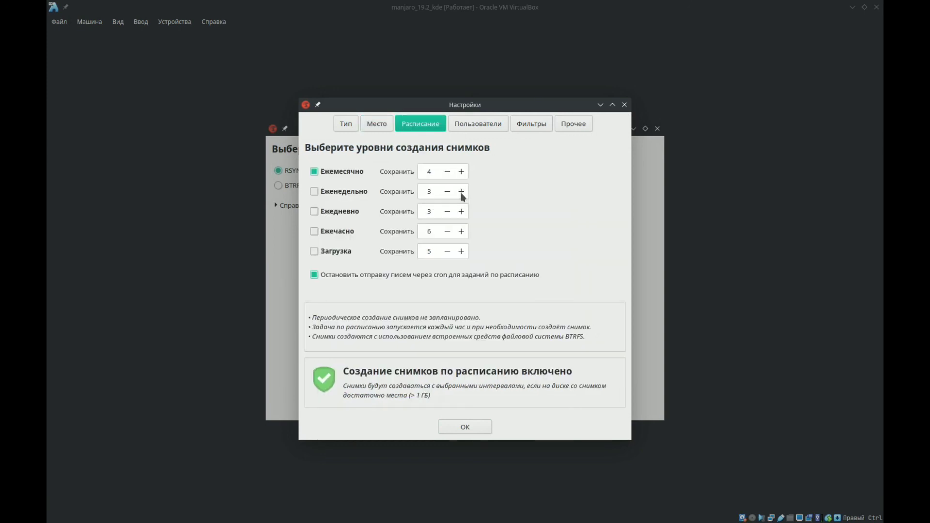
pyautogui.click(432, 173)
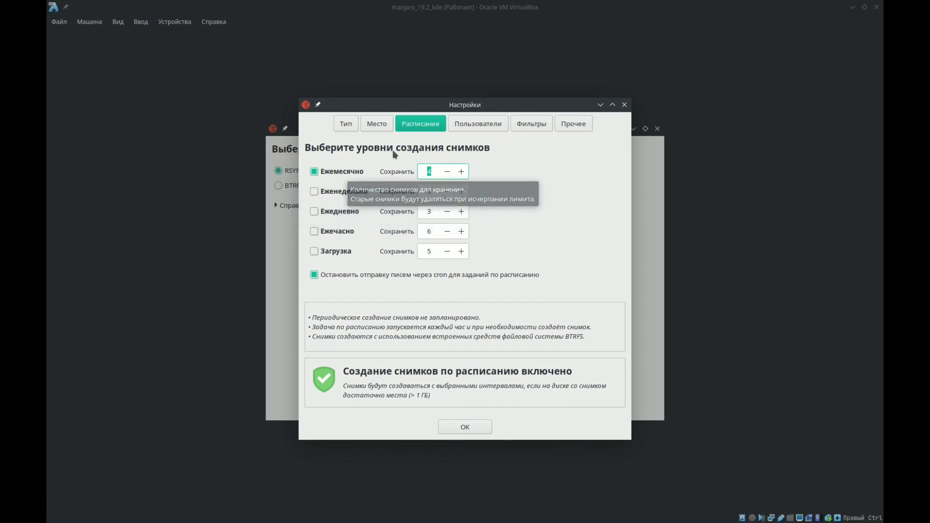
pyautogui.click(347, 128)
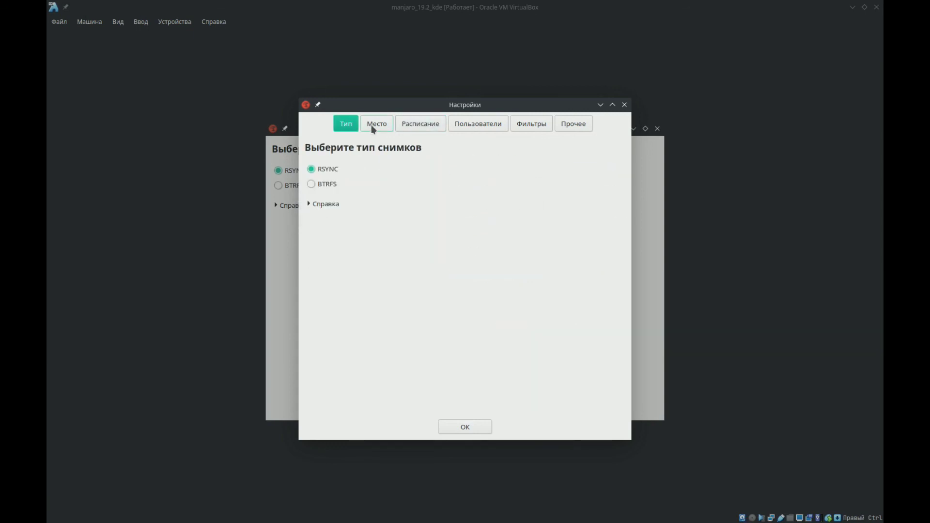
pyautogui.click(375, 127)
pyautogui.click(430, 129)
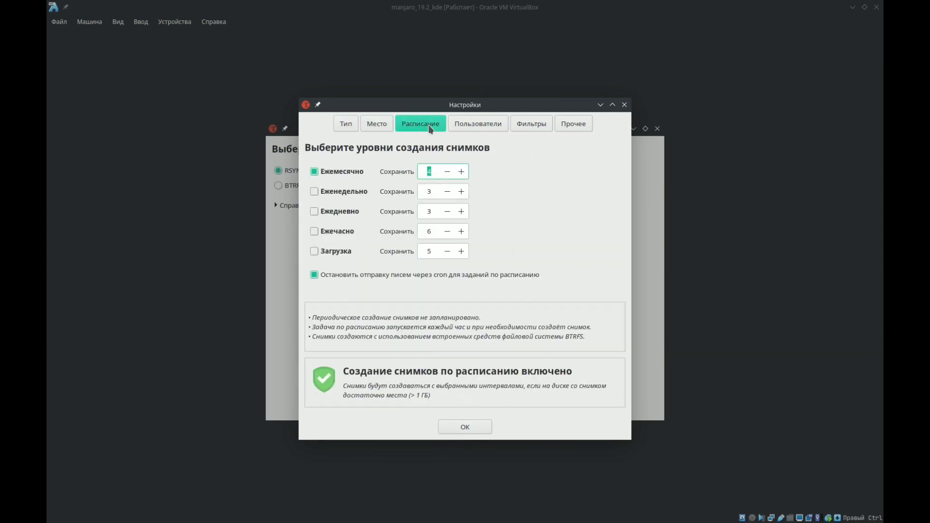
pyautogui.click(457, 127)
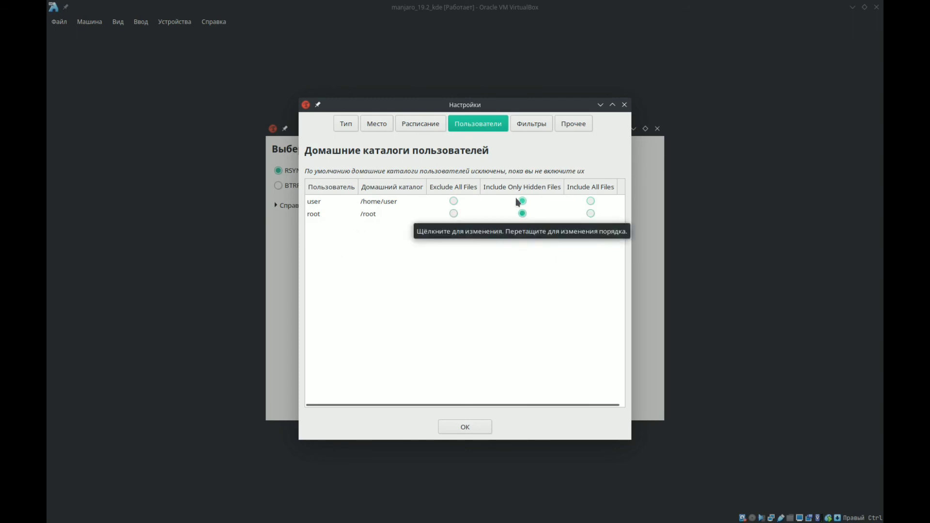
pyautogui.click(530, 125)
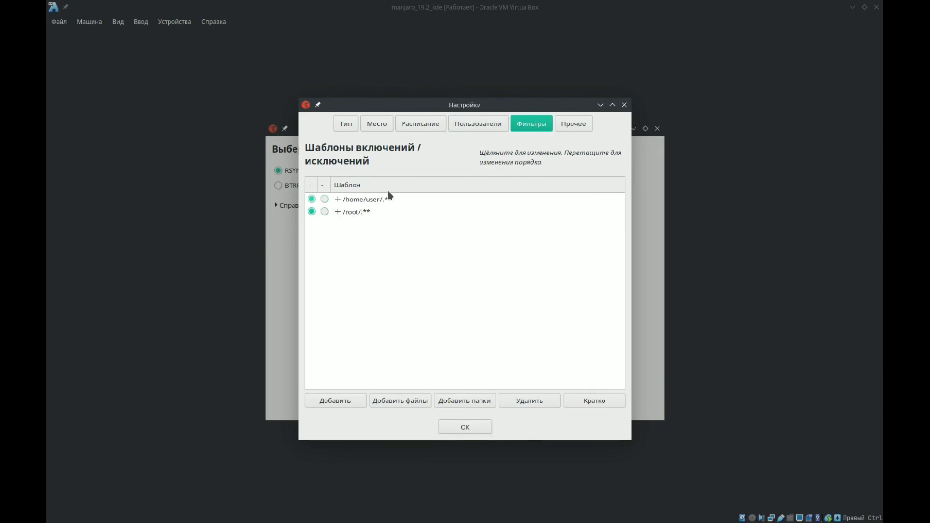
pyautogui.click(569, 126)
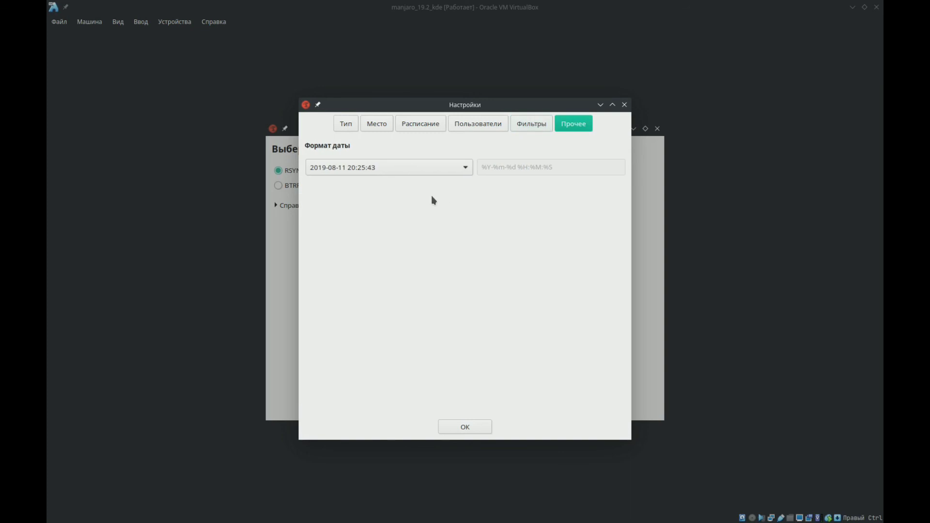
pyautogui.click(414, 169)
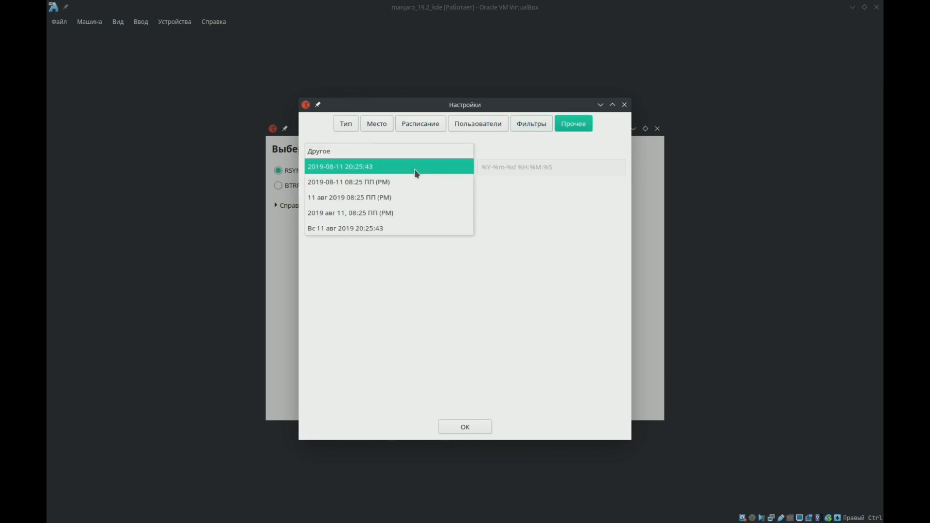
pyautogui.click(415, 168)
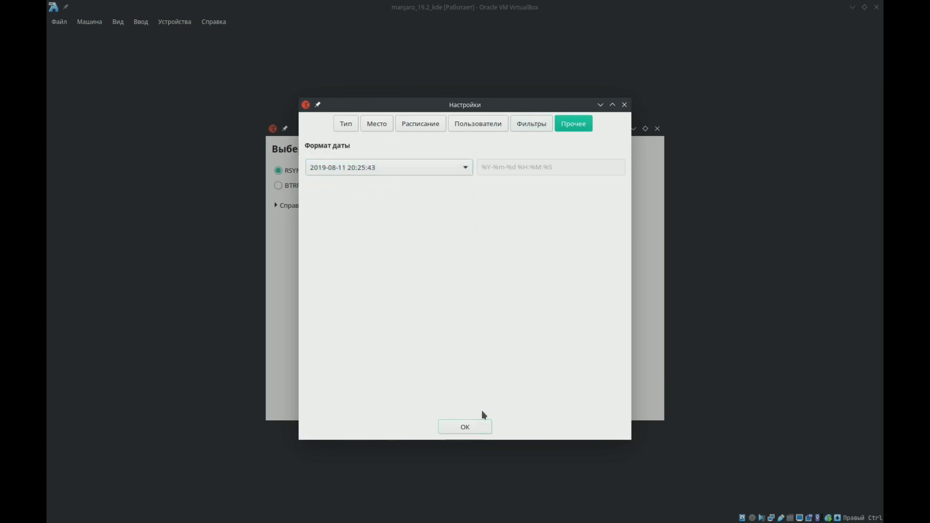
pyautogui.click(624, 106)
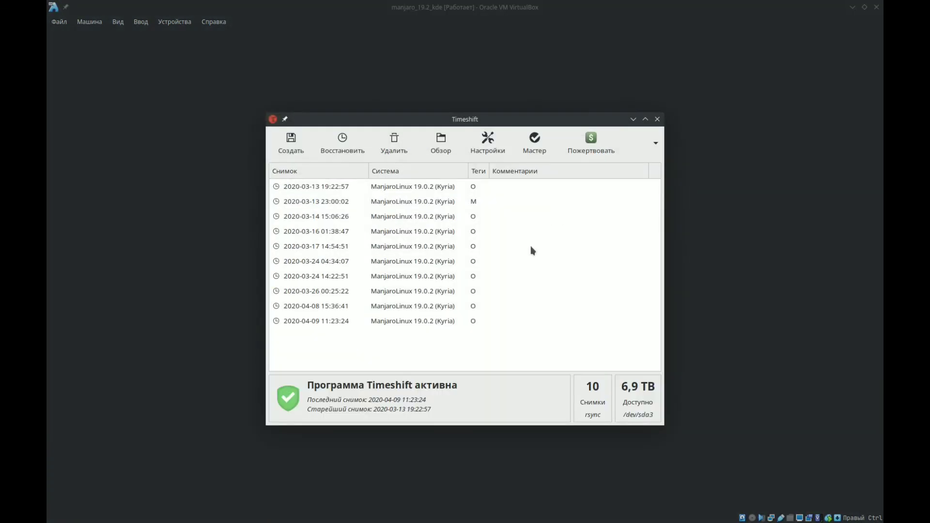
pyautogui.click(293, 151)
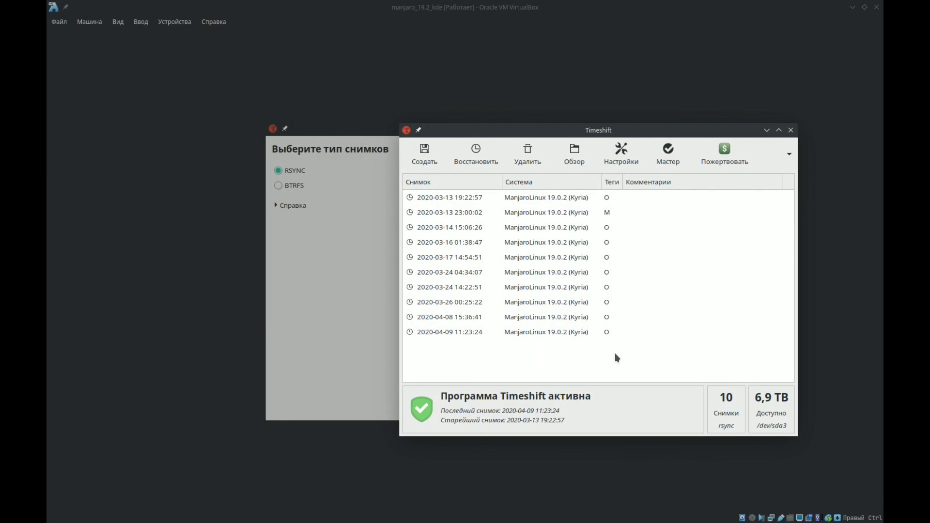
pyautogui.moveTo(530, 522)
pyautogui.moveTo(556, 133); pyautogui.dragTo(470, 125)
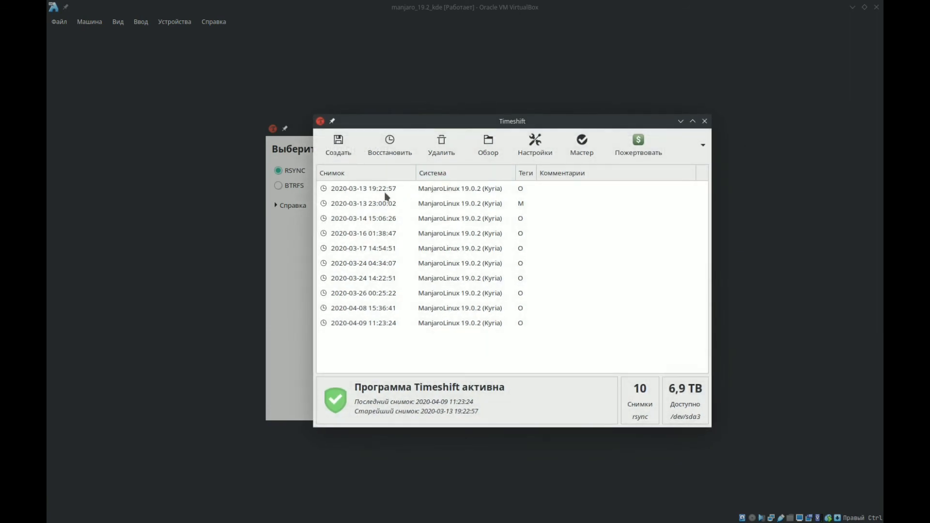
pyautogui.click(384, 192)
pyautogui.click(387, 236)
pyautogui.click(381, 263)
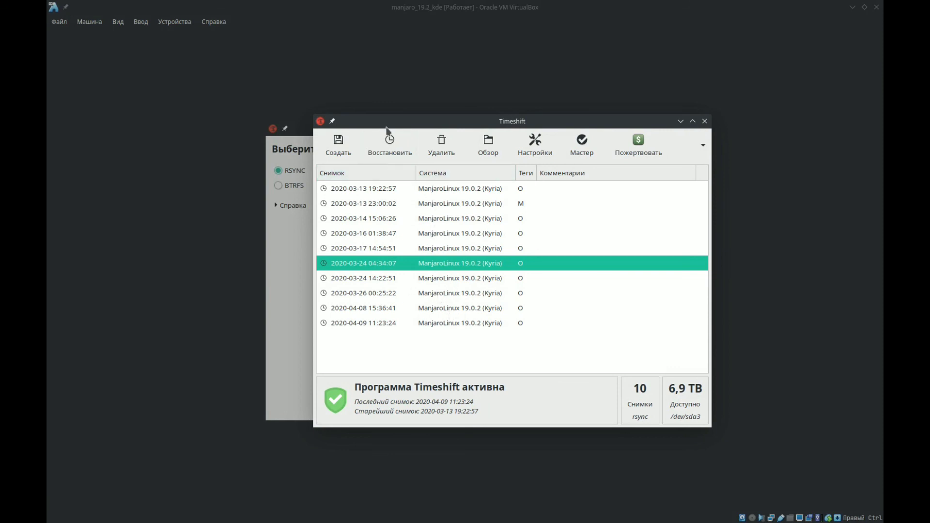
pyautogui.moveTo(434, 118); pyautogui.dragTo(434, 101)
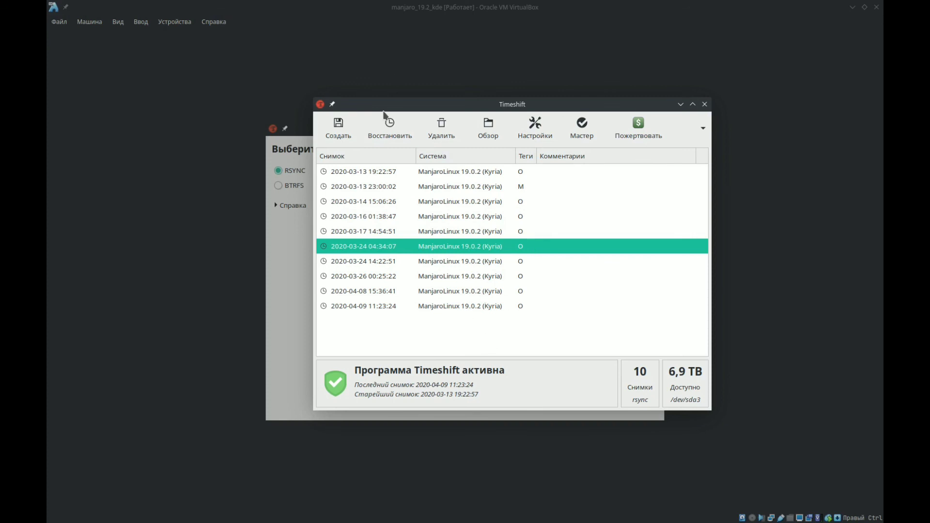
pyautogui.click(543, 131)
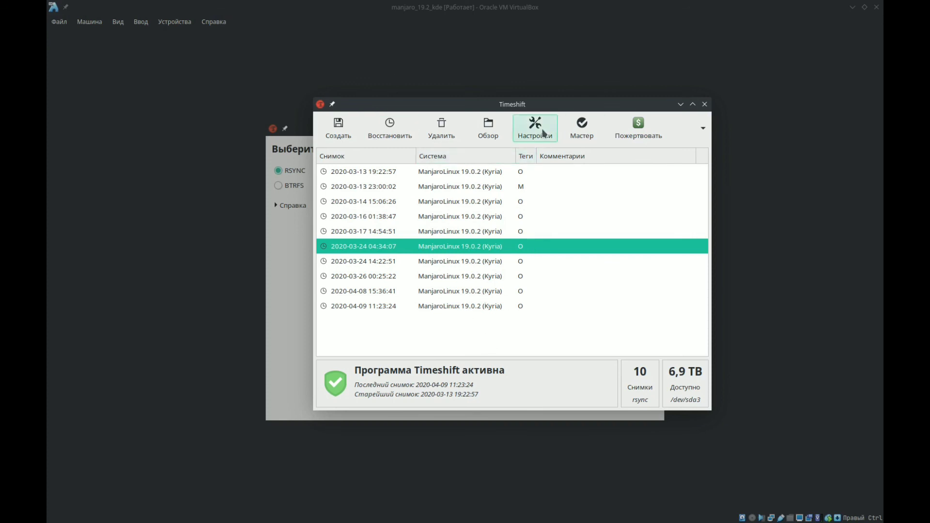
pyautogui.click(379, 125)
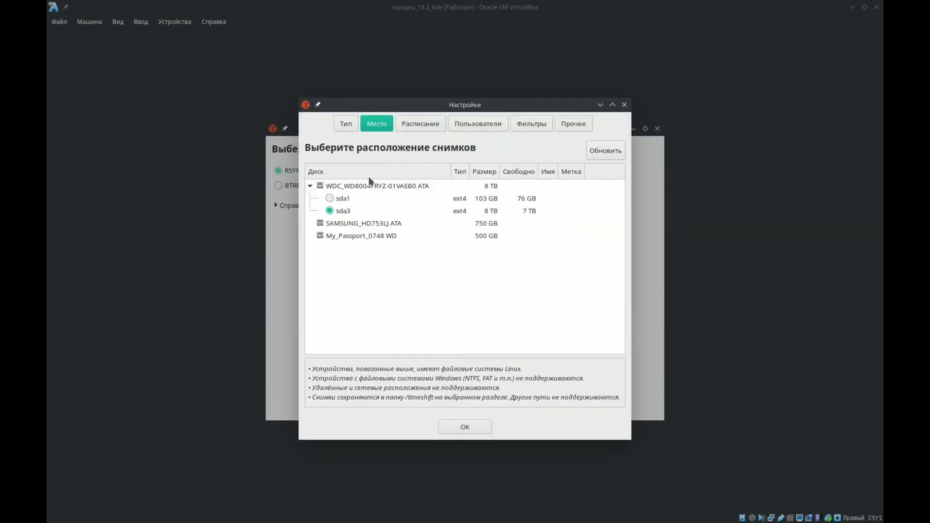
pyautogui.click(344, 213)
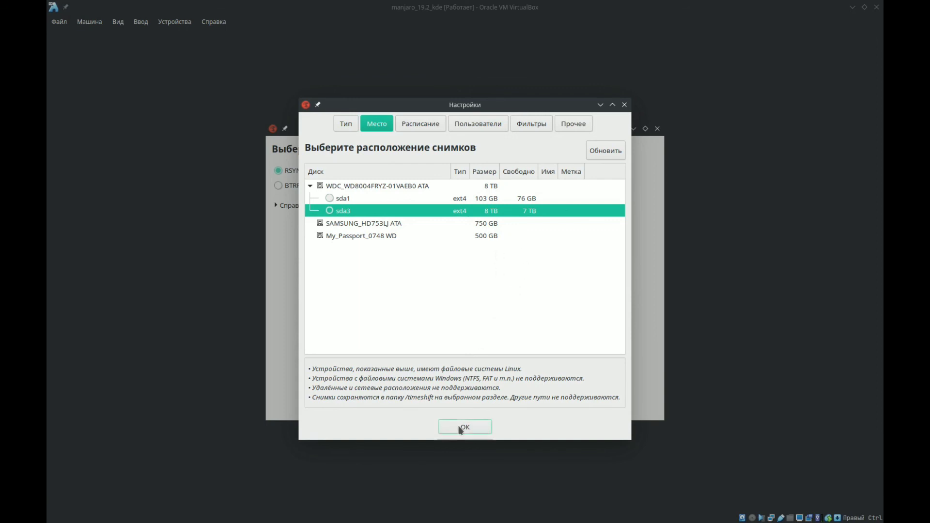
pyautogui.click(625, 105)
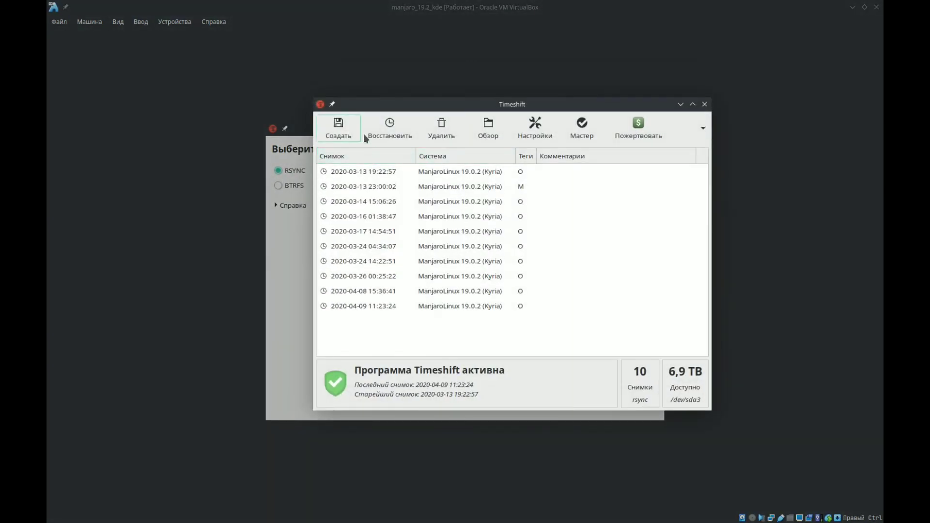
pyautogui.click(395, 216)
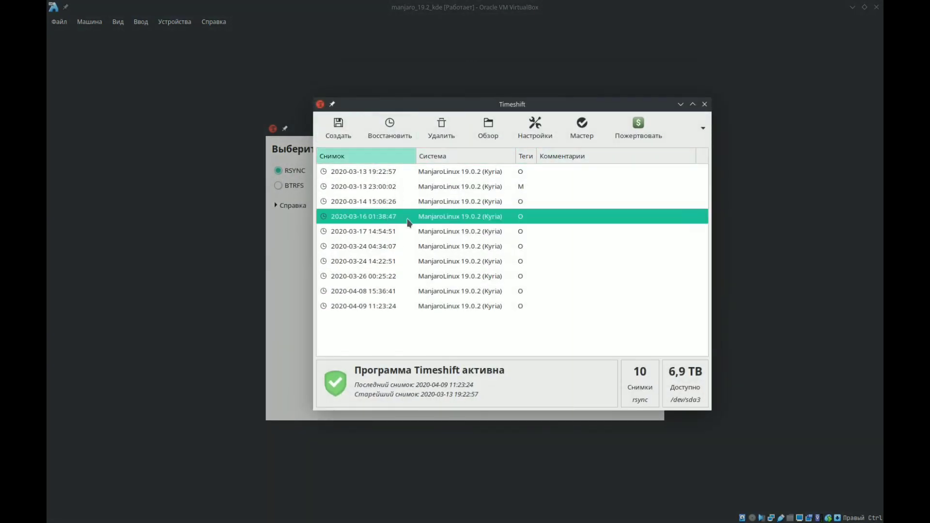
pyautogui.click(548, 306)
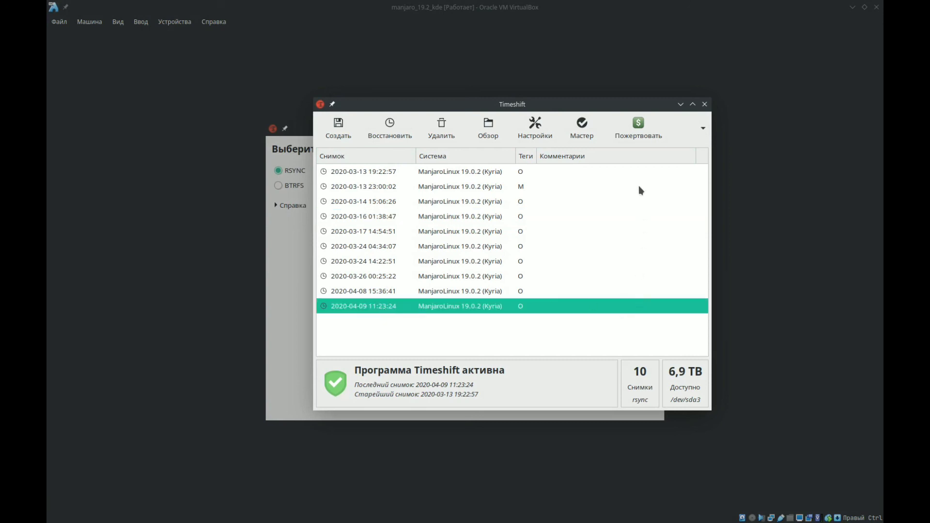
# - Close Timeshift on the host, and close the setup wizard and Timeshift inside the virtual machine
pyautogui.click(704, 104)
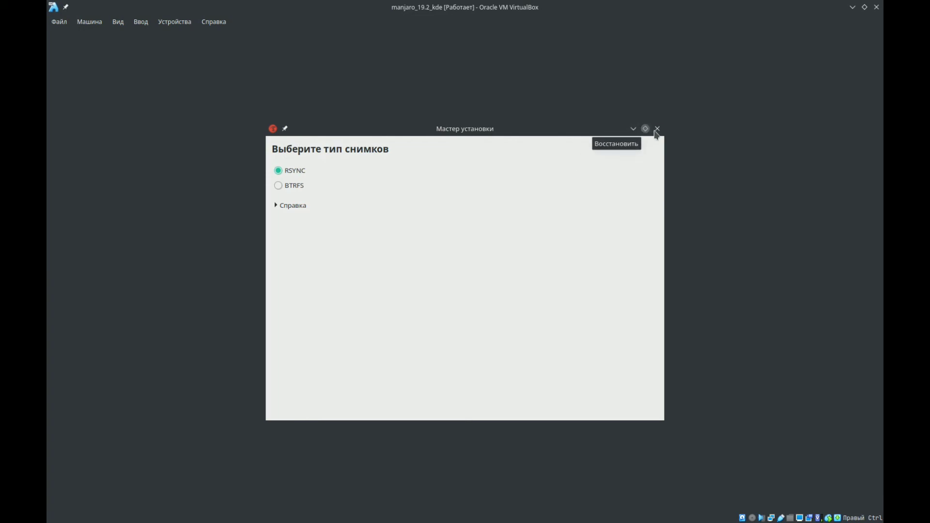
pyautogui.moveTo(460, 522)
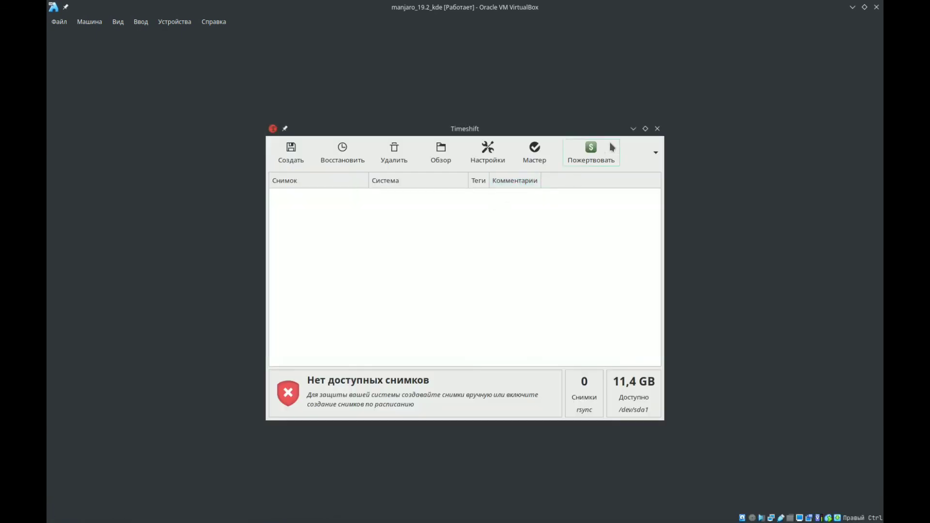
pyautogui.click(658, 128)
pyautogui.click(600, 142)
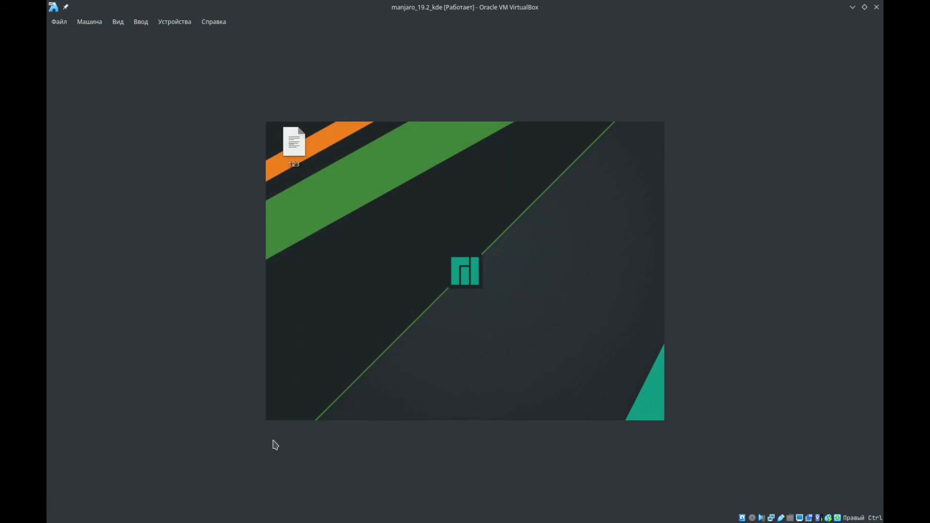
# - Find and launch the VLC media player in the virtual machine, accepting its privacy policy with network metadata access allowed
pyautogui.click(273, 413)
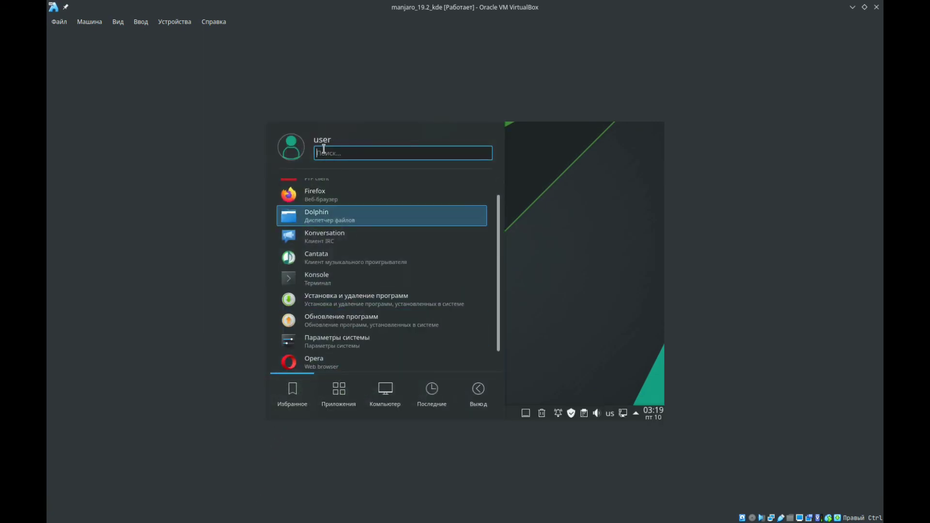
pyautogui.write('vlc')
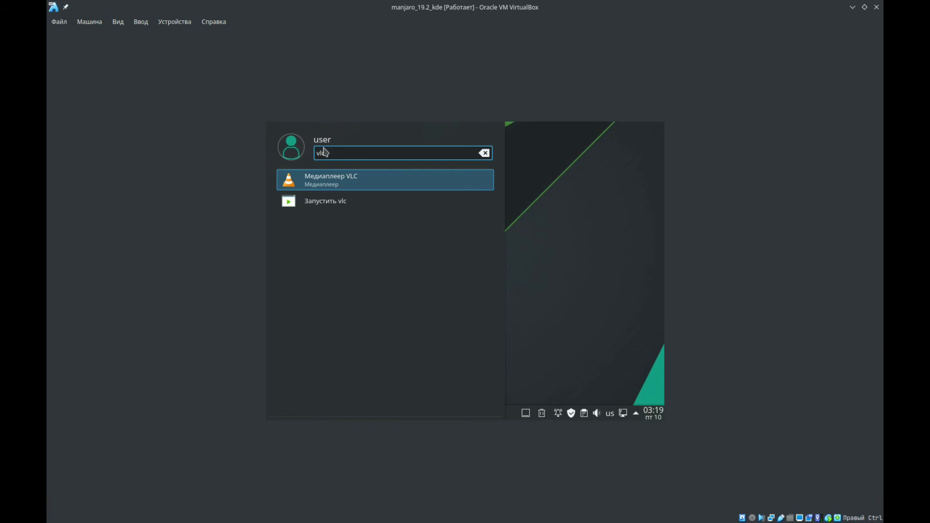
pyautogui.click(334, 180)
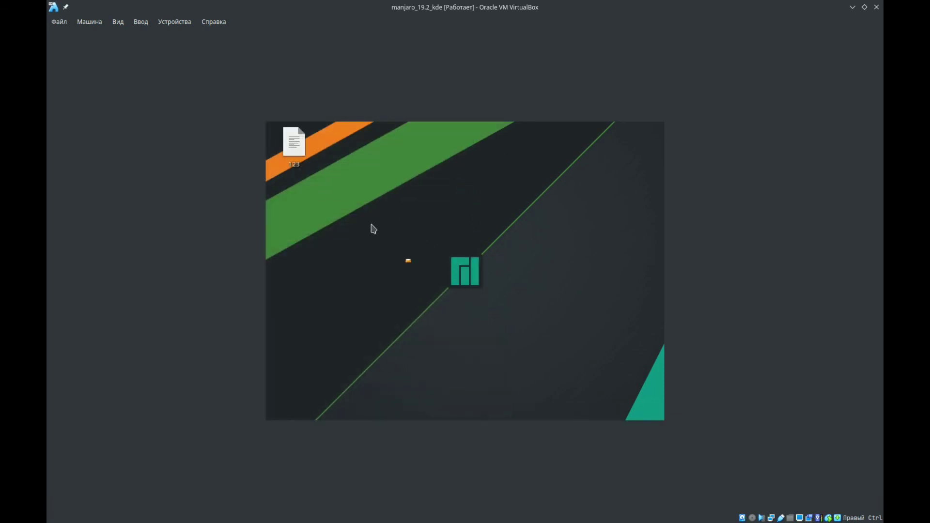
pyautogui.moveTo(333, 425)
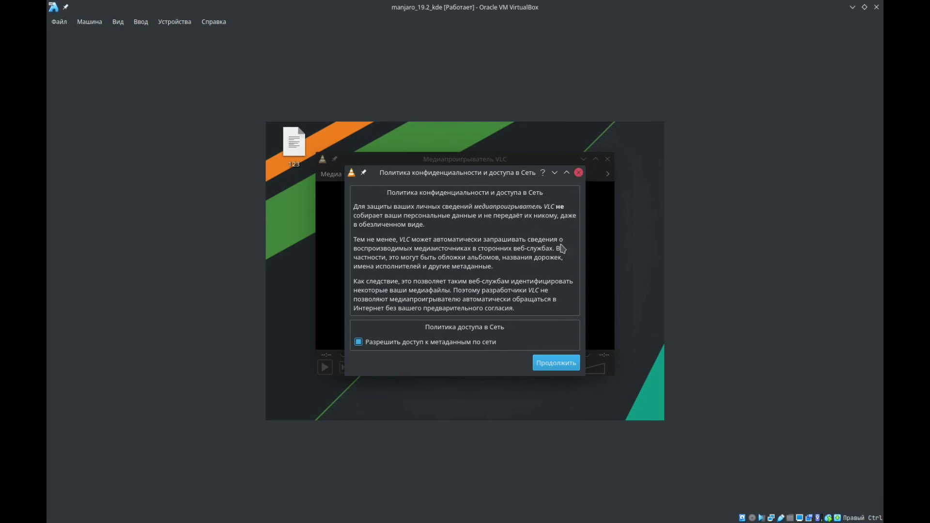
pyautogui.click(545, 361)
pyautogui.moveTo(522, 162); pyautogui.dragTo(507, 158)
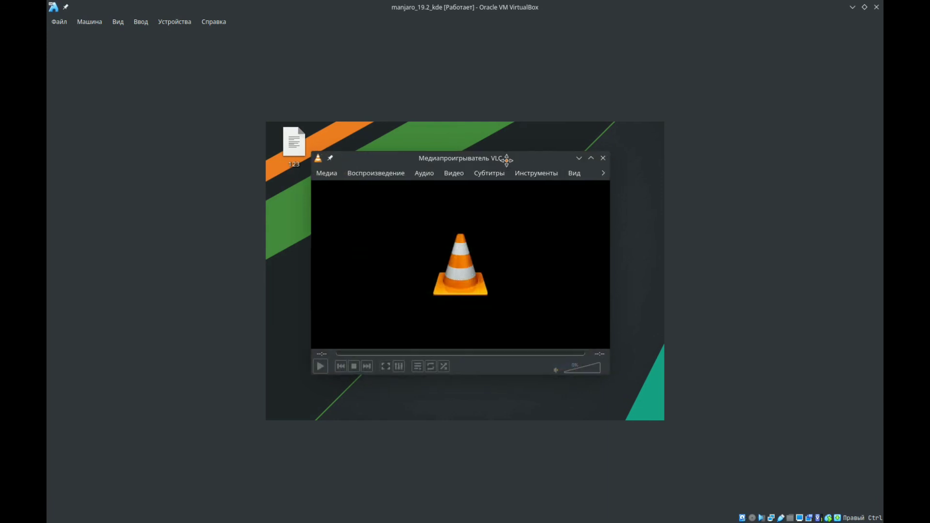
# - Find bomi in the virtual machine's package manager, start building version 0.9.11-7 from the AUR, and trust and import the FFmpeg signing key
pyautogui.moveTo(303, 449)
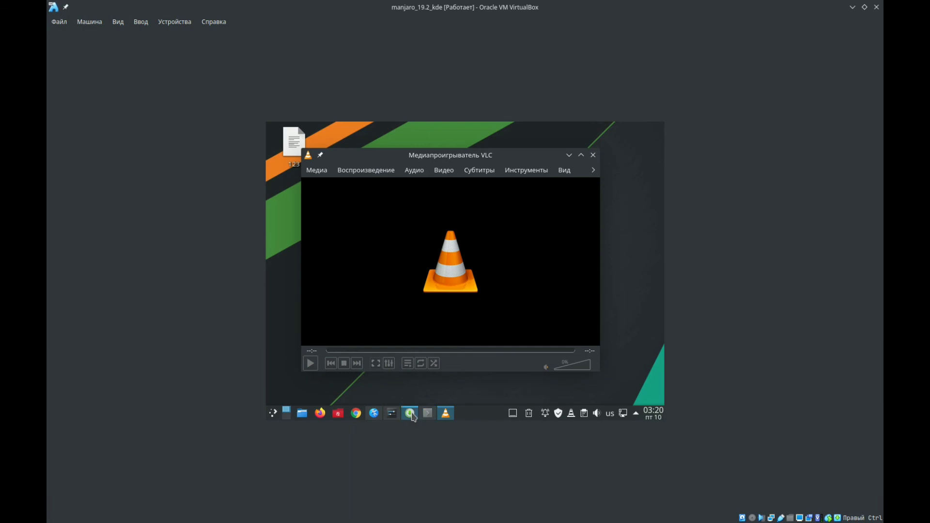
pyautogui.click(410, 413)
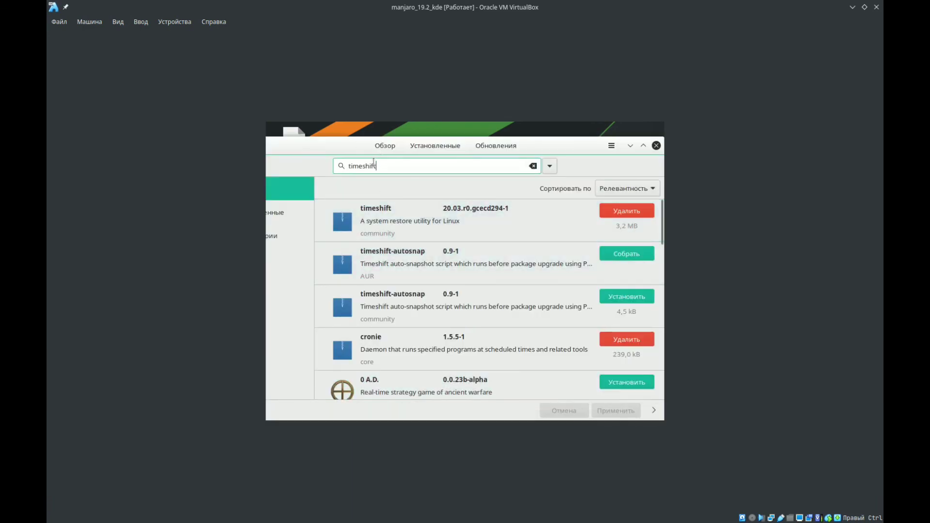
pyautogui.moveTo(377, 166); pyautogui.dragTo(332, 172)
pyautogui.write('bomi')
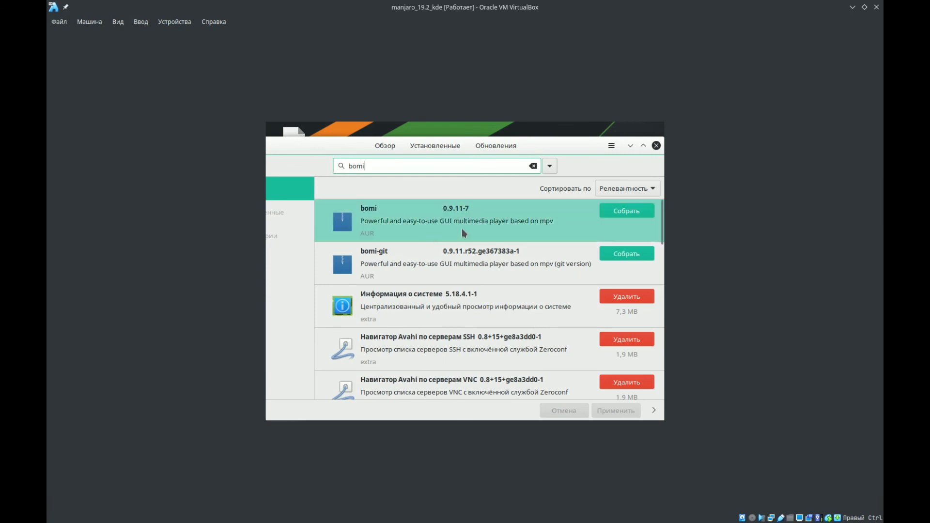
pyautogui.click(625, 212)
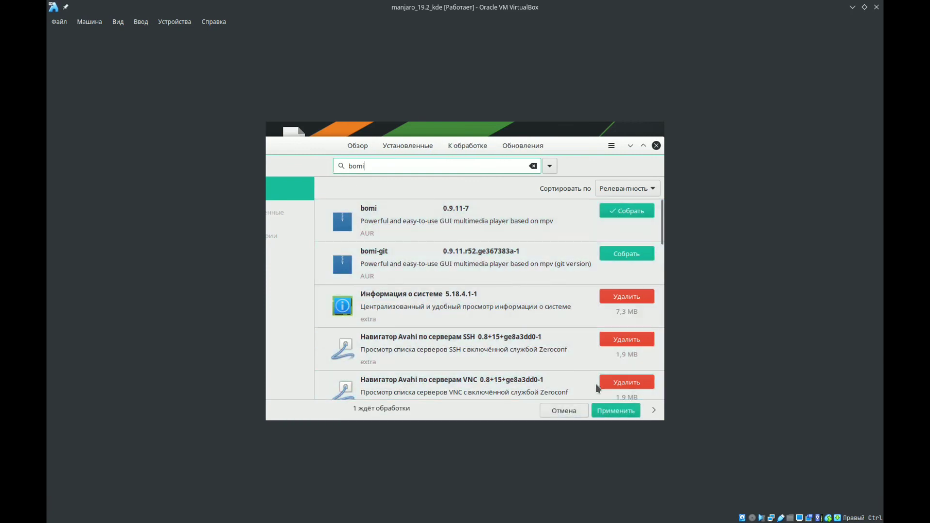
pyautogui.click(612, 409)
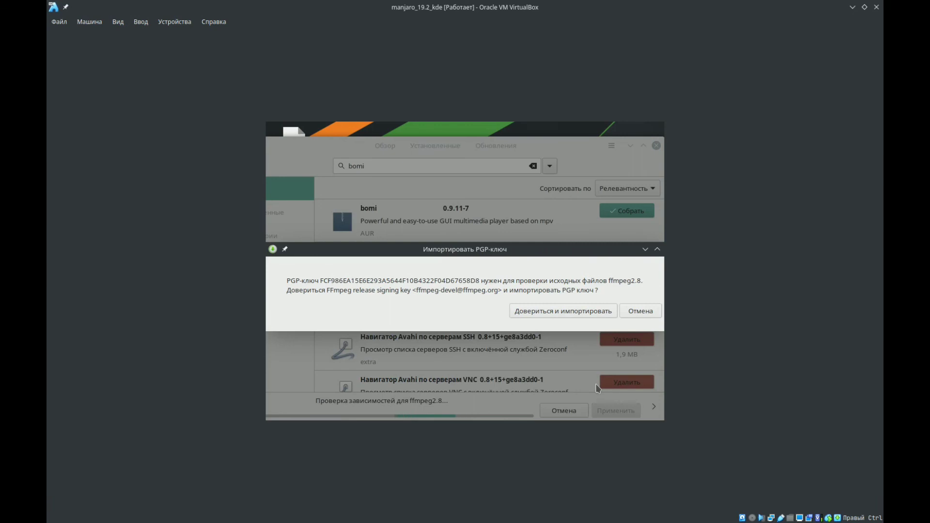
pyautogui.click(577, 314)
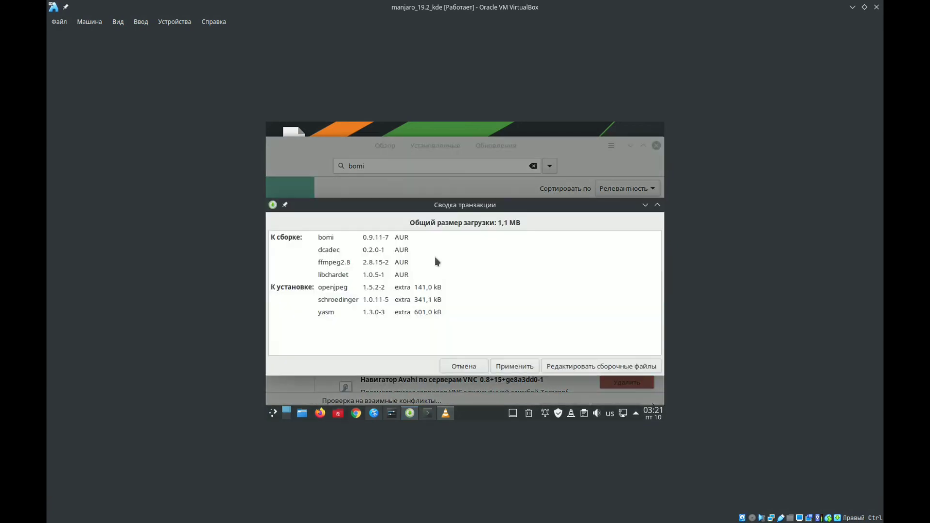
# - Approve the bomi build transaction with its dependencies and authenticate with the account password
pyautogui.click(532, 367)
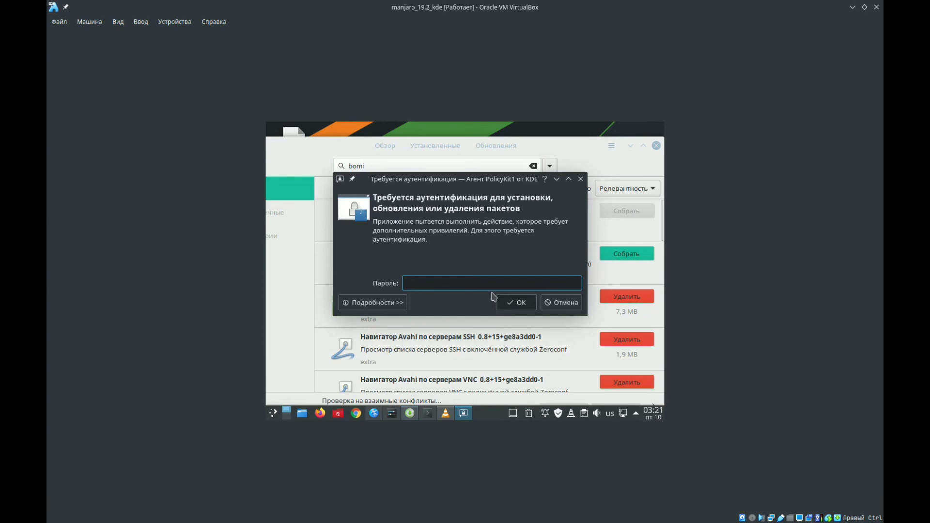
pyautogui.write('•••')
pyautogui.press('Return')
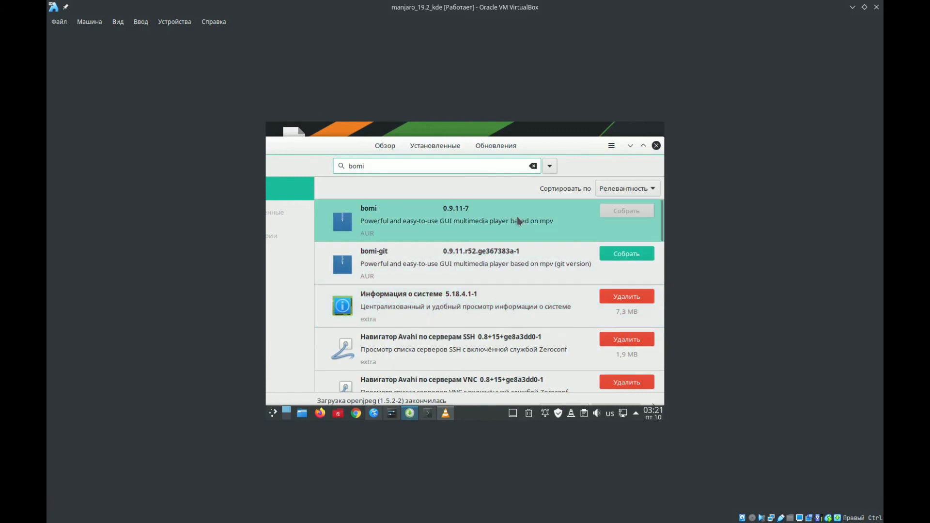
# - Examine the detailed log of the bomi build and return to the package search results
pyautogui.moveTo(536, 150); pyautogui.dragTo(507, 133)
pyautogui.click(625, 392)
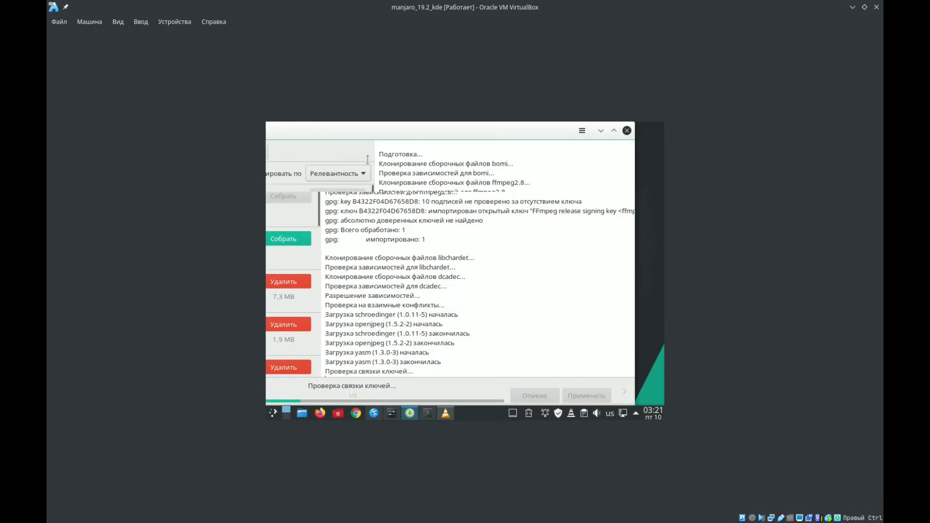
pyautogui.moveTo(356, 138); pyautogui.dragTo(455, 137)
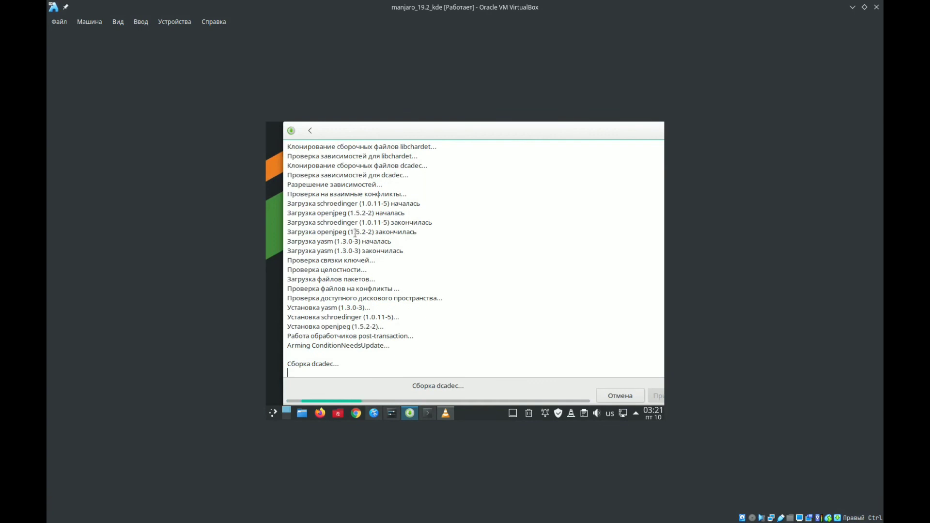
pyautogui.click(311, 131)
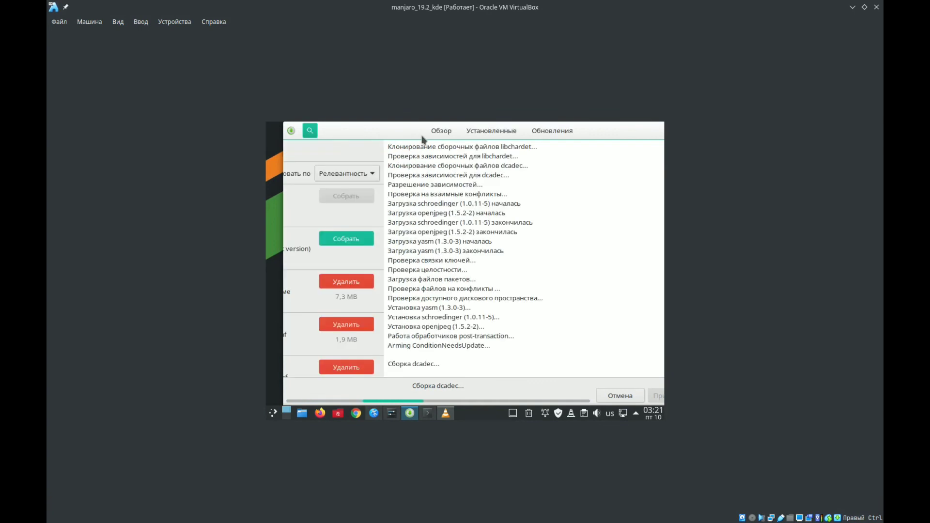
pyautogui.moveTo(401, 135); pyautogui.dragTo(384, 138)
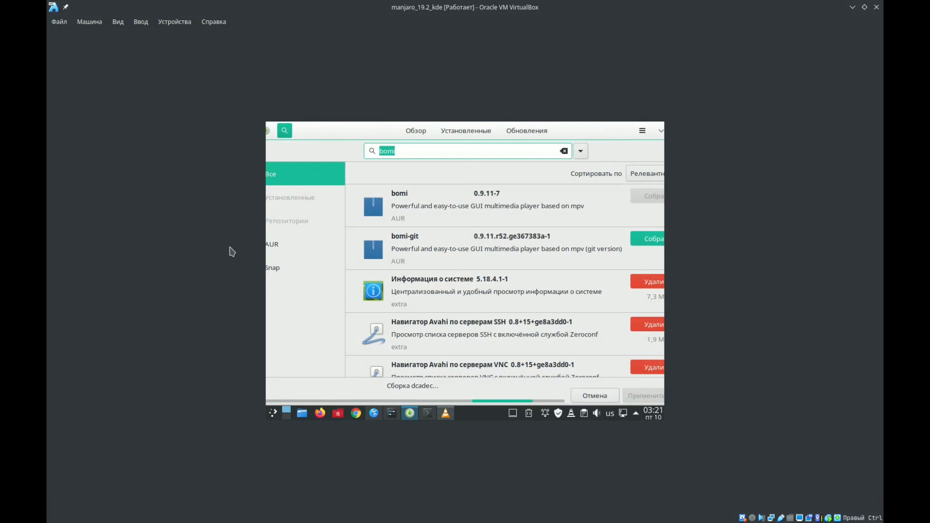
# - Switch to the host's package manager, leave the ClipGrab details and search for anydesc
pyautogui.moveTo(51, 521)
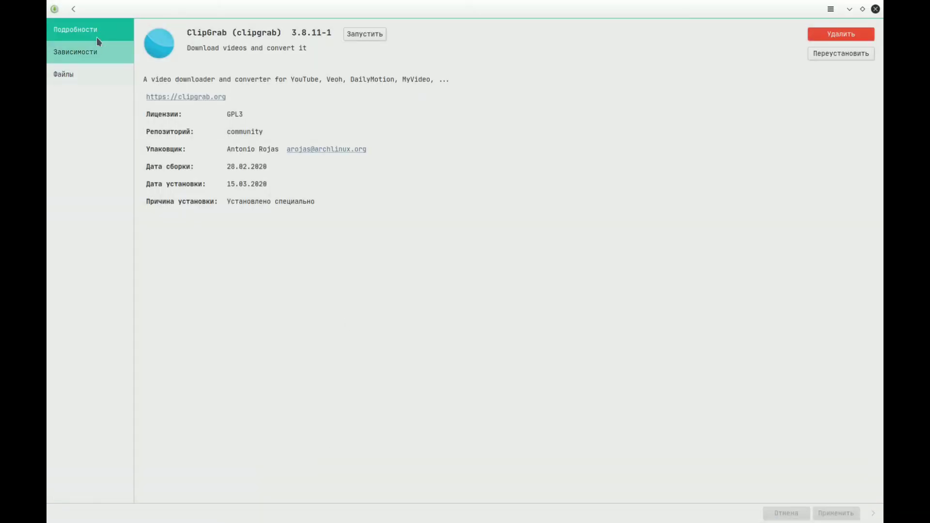
pyautogui.click(73, 9)
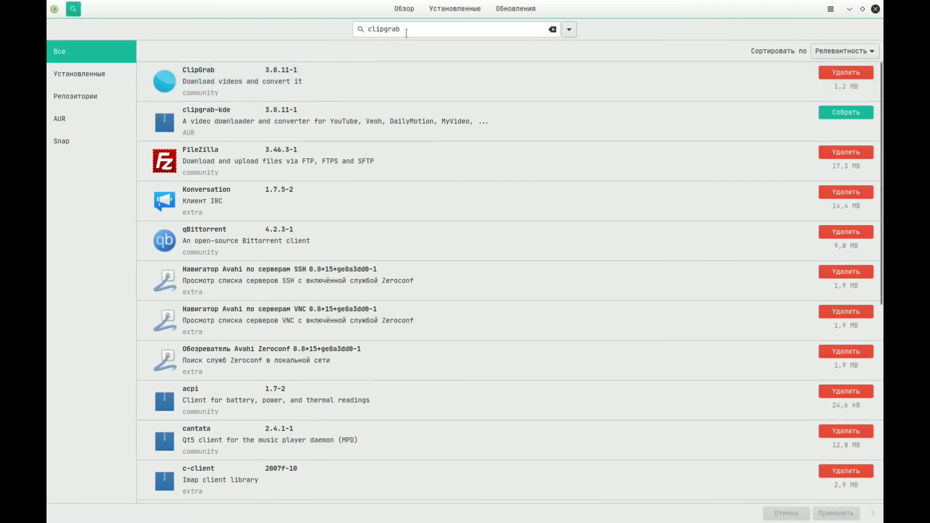
pyautogui.click(361, 29)
pyautogui.write('any')
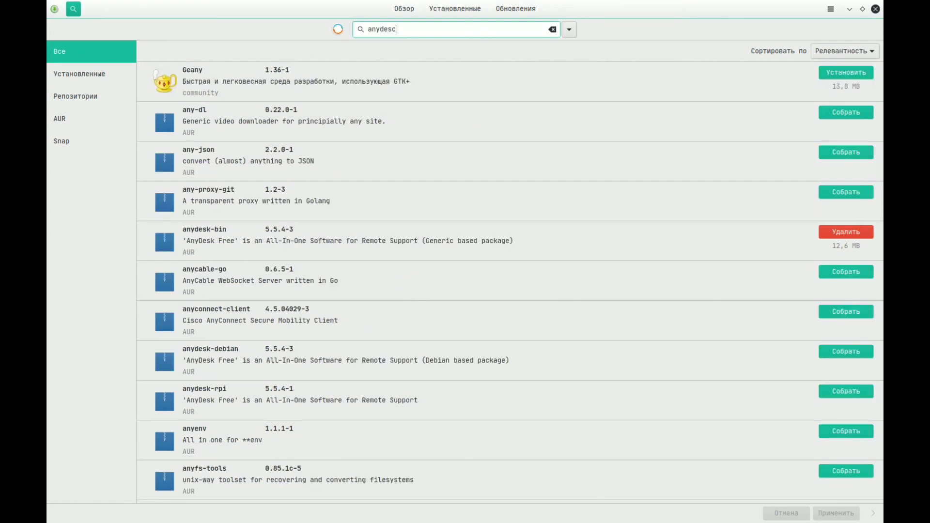
pyautogui.write('desc')
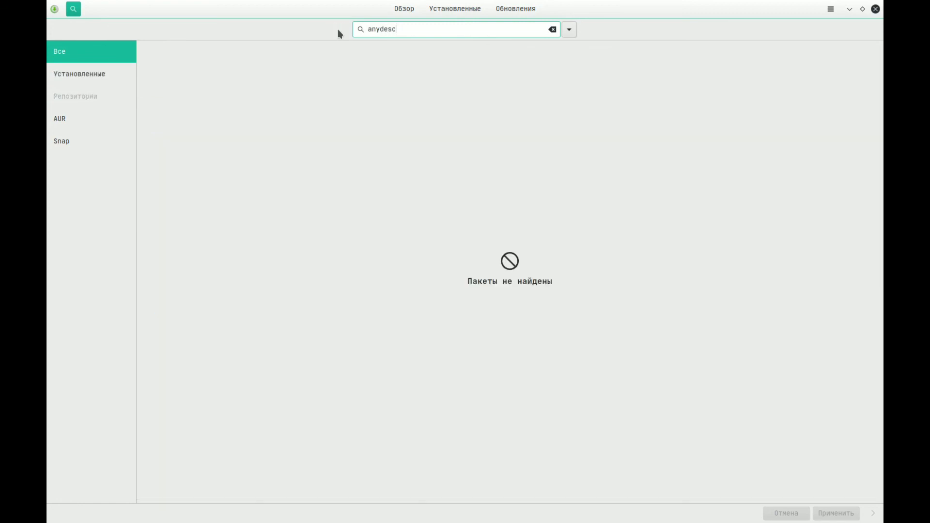
# - Search for anydesk, check the anydesk-bin package details, and search for xnview
pyautogui.press('BackSpace')
pyautogui.write('k')
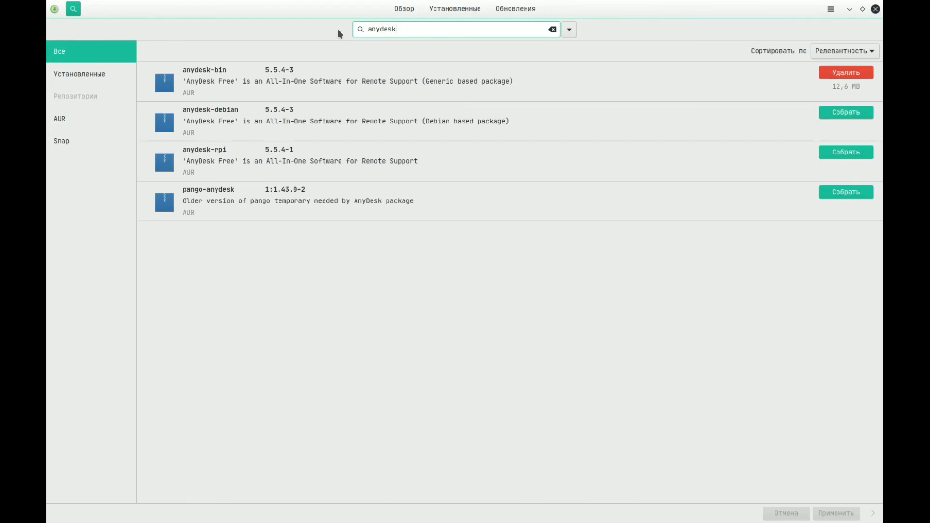
pyautogui.click(334, 68)
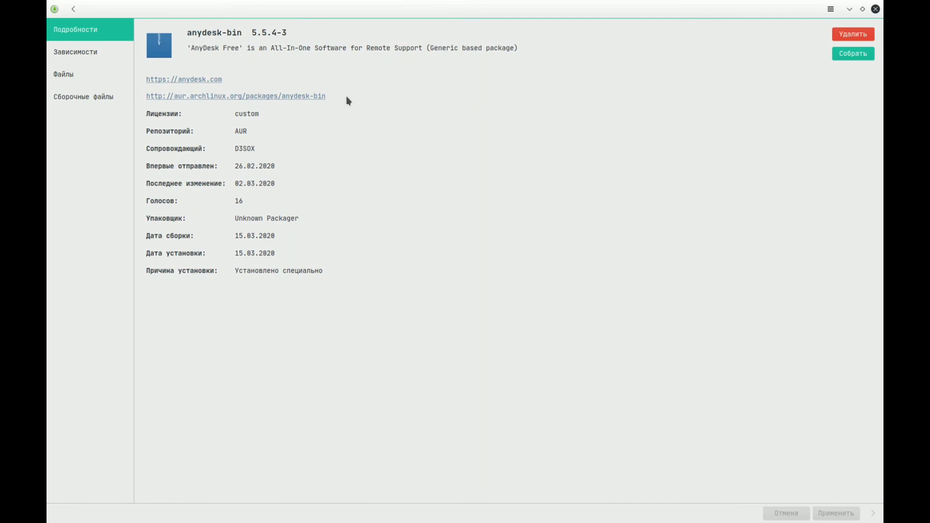
pyautogui.click(73, 9)
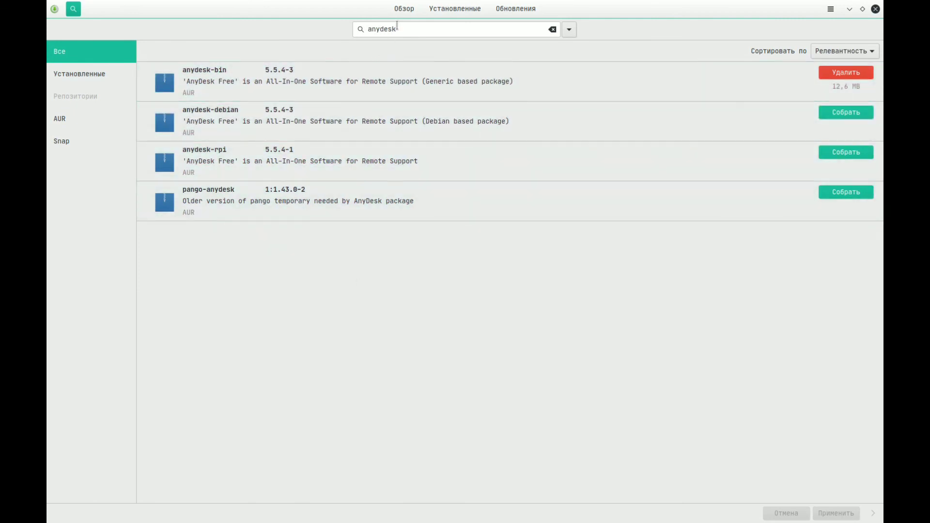
pyautogui.tripleClick(352, 34)
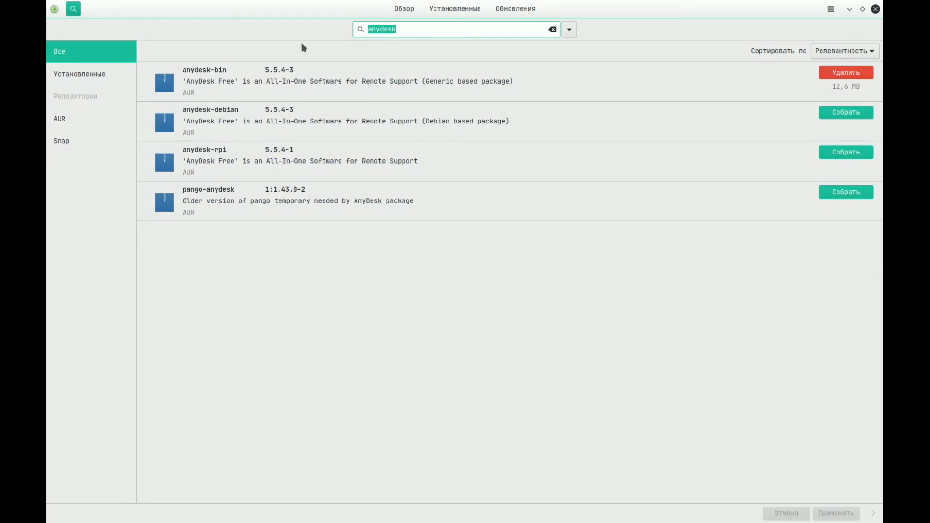
pyautogui.write('xnview')
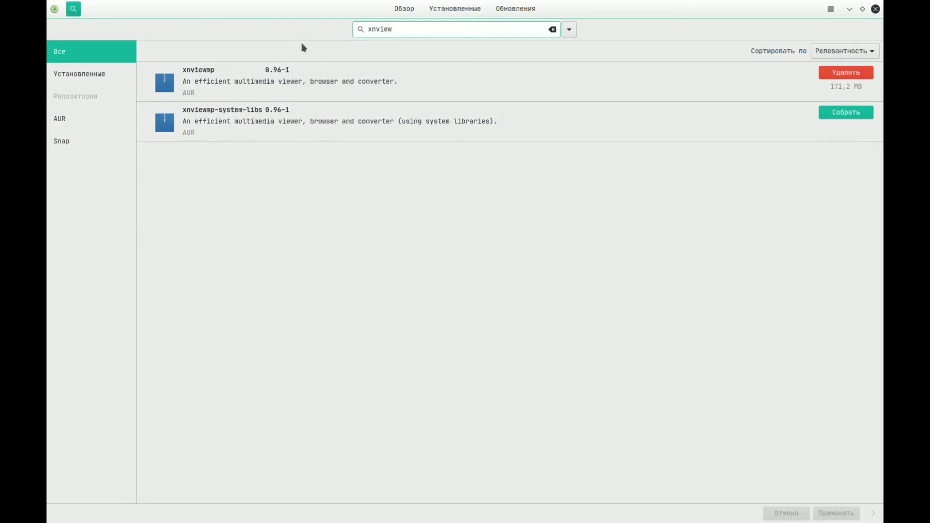
# - Switch to Dolphin, enlarge its window, and open Screenshot_20200329_235911.png and Screenshot_20200409_134711.png from the _ALL folder in XnView MP
pyautogui.moveTo(192, 520)
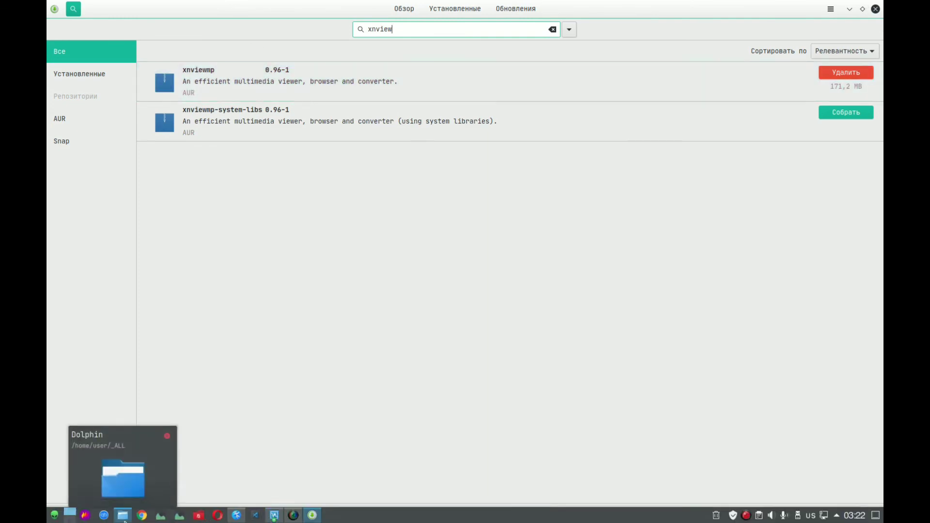
pyautogui.click(124, 517)
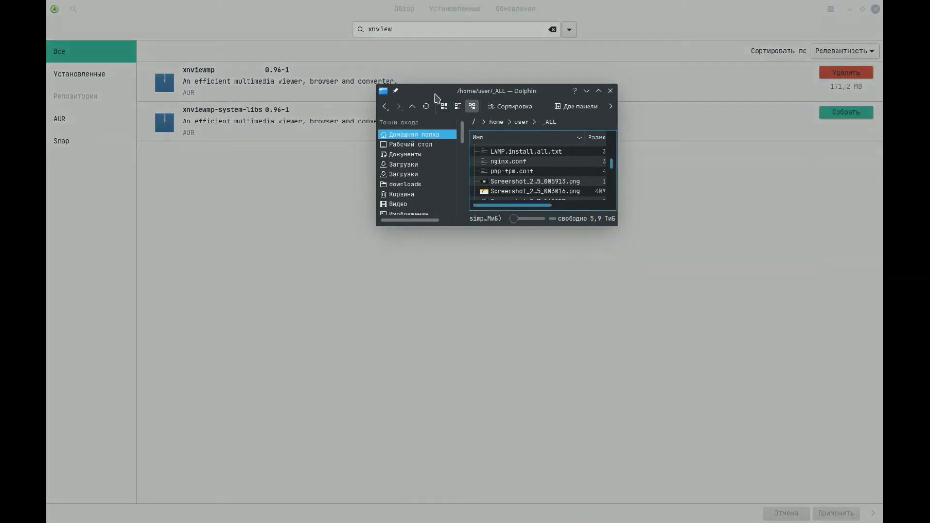
pyautogui.moveTo(437, 99); pyautogui.dragTo(295, 109)
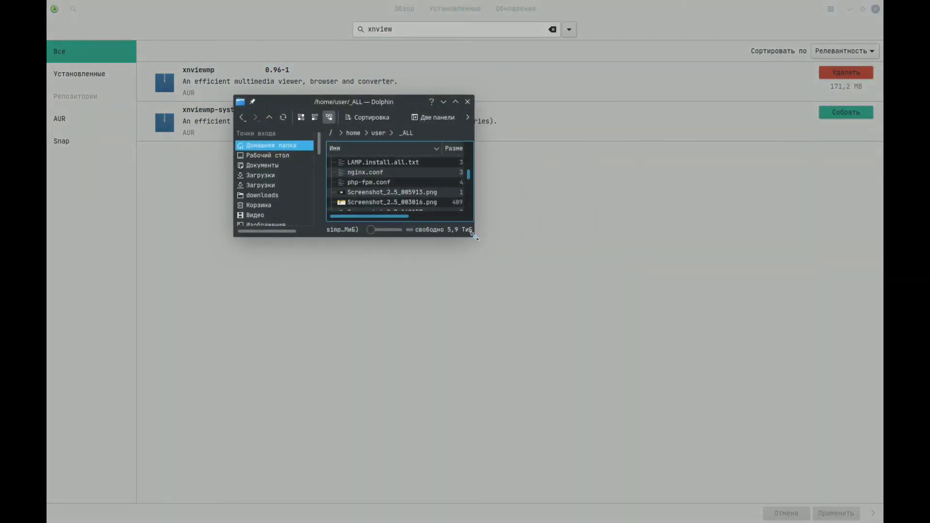
pyautogui.moveTo(472, 235); pyautogui.dragTo(631, 394)
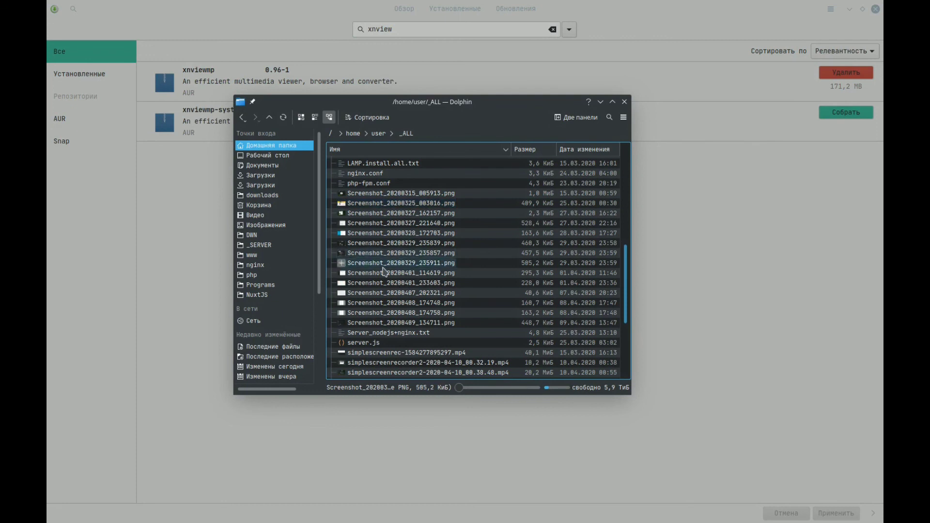
pyautogui.click(387, 264)
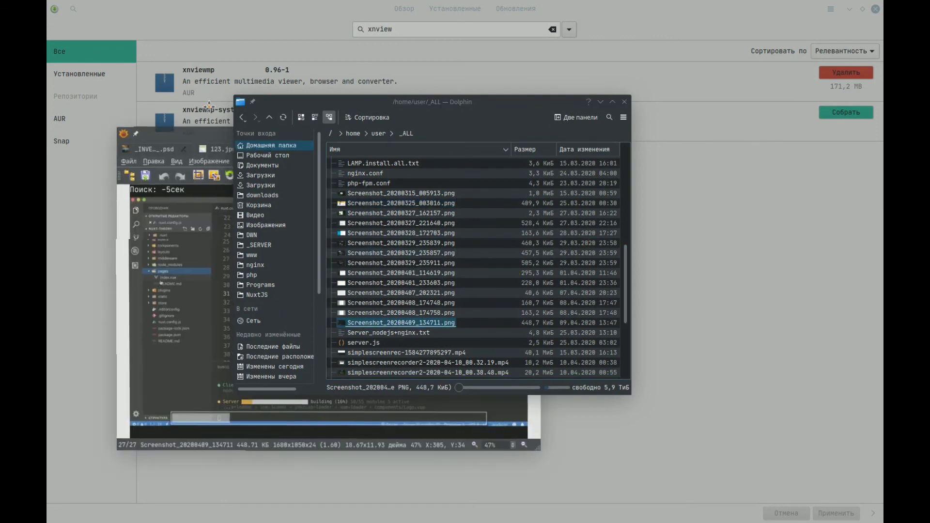
pyautogui.moveTo(194, 132); pyautogui.dragTo(175, 96)
pyautogui.click(255, 107)
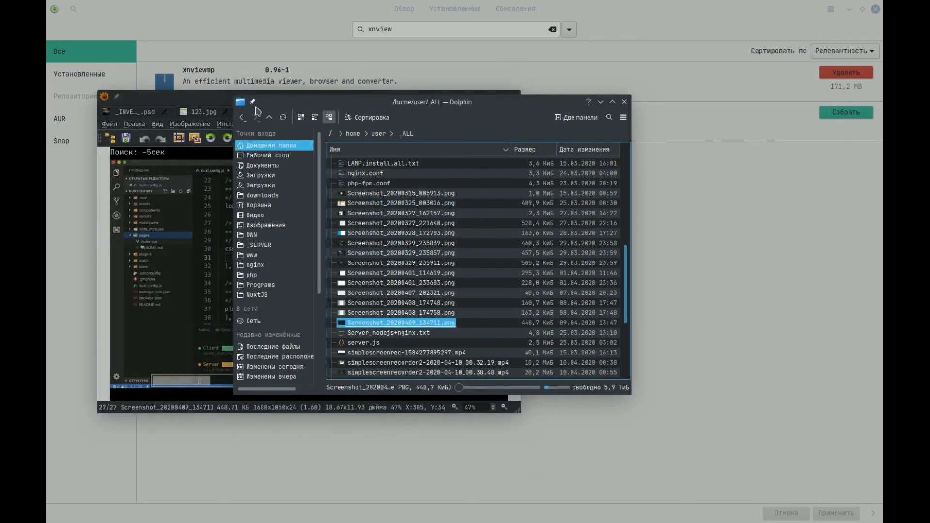
# - Turn off the option that keeps the Dolphin window above other windows
pyautogui.rightClick(276, 101)
pyautogui.moveTo(339, 147)
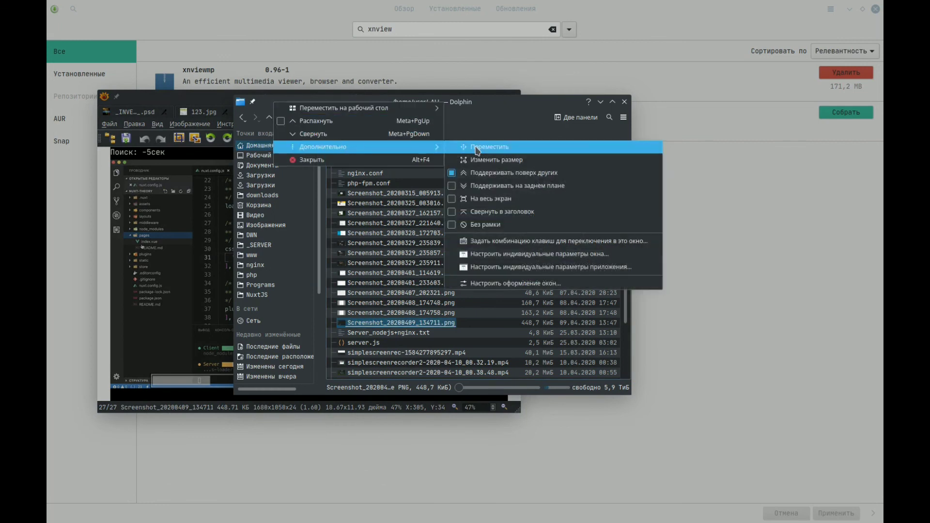
pyautogui.click(478, 174)
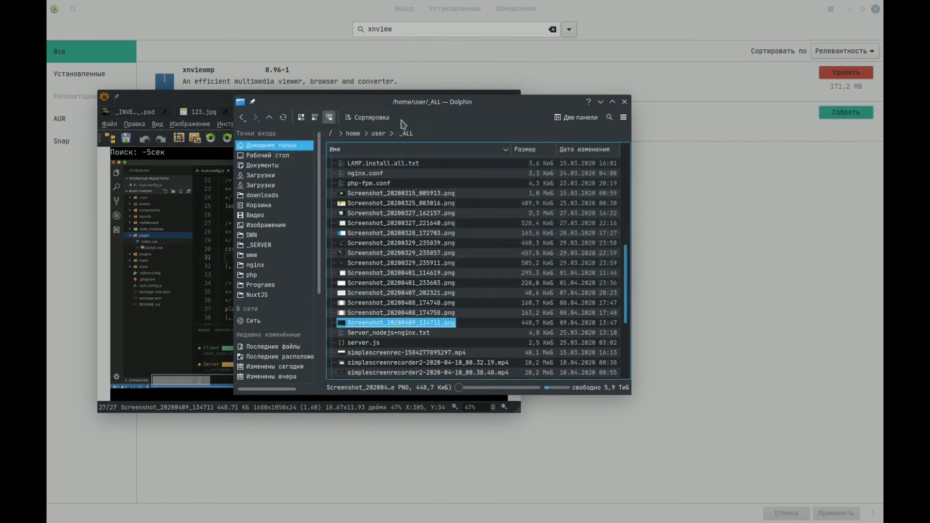
pyautogui.rightClick(388, 106)
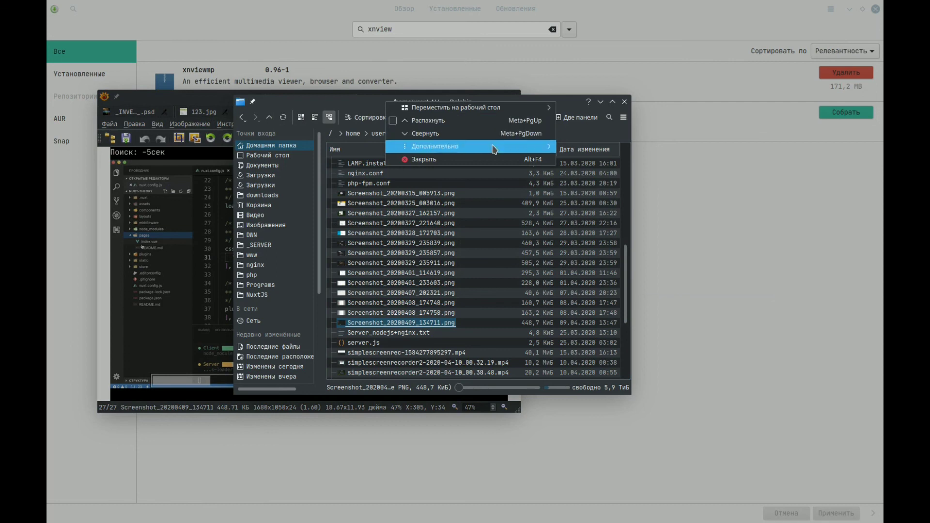
pyautogui.moveTo(494, 146)
pyautogui.click(572, 173)
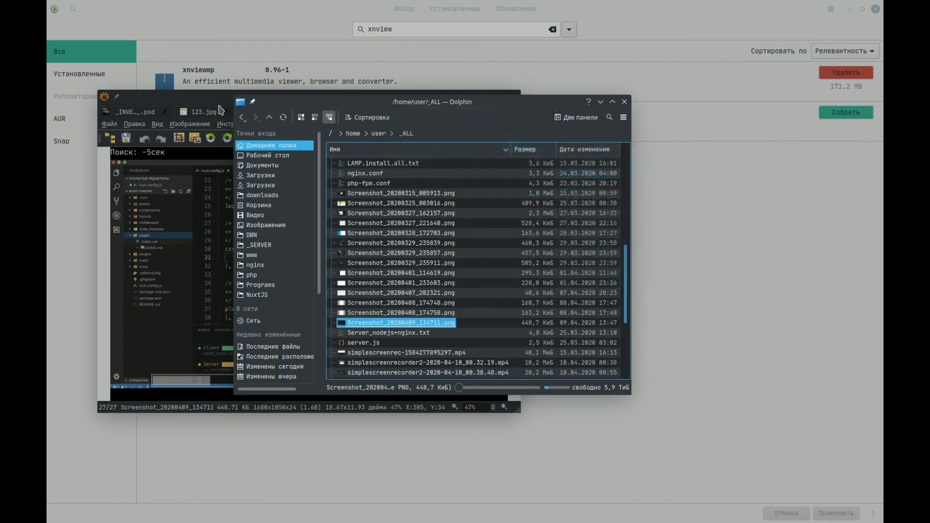
# - Maximize the XnView MP window and examine its viewing-mode settings without changing them
pyautogui.click(231, 93)
pyautogui.moveTo(232, 93); pyautogui.dragTo(225, 2)
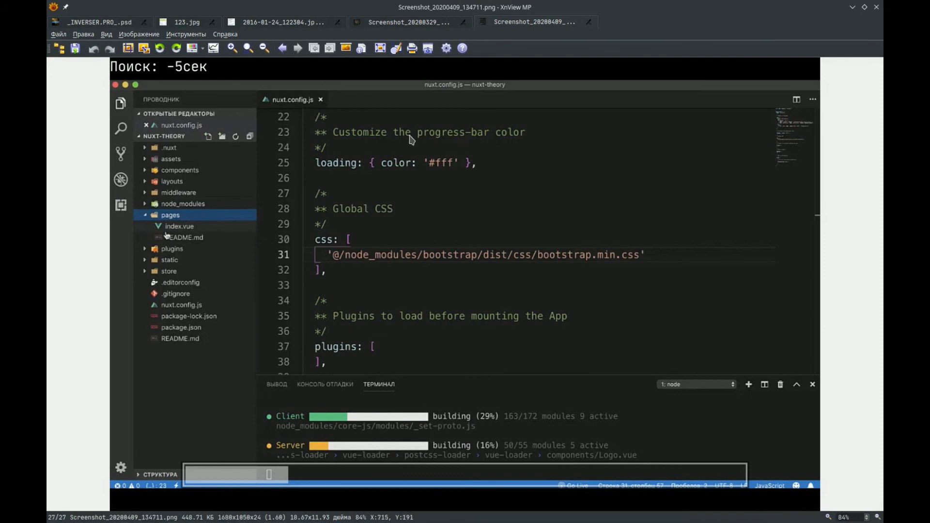
pyautogui.click(447, 50)
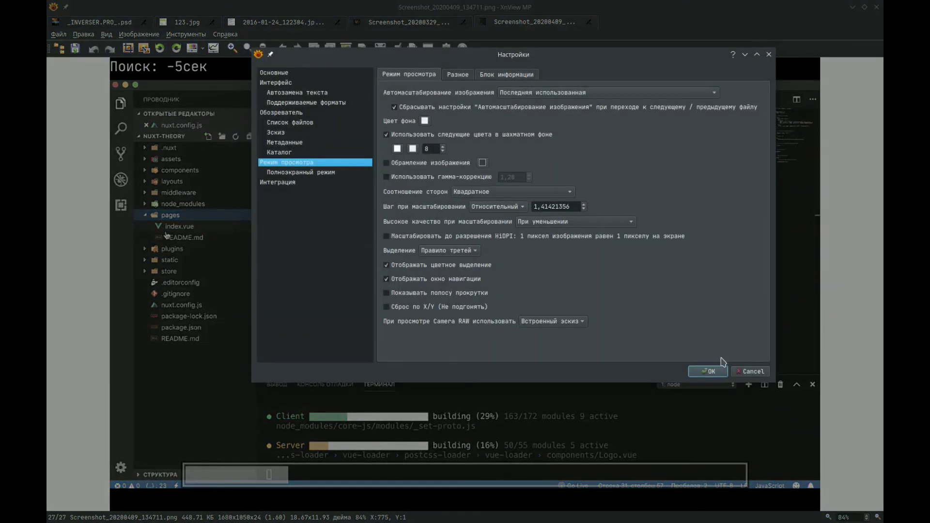
pyautogui.click(742, 372)
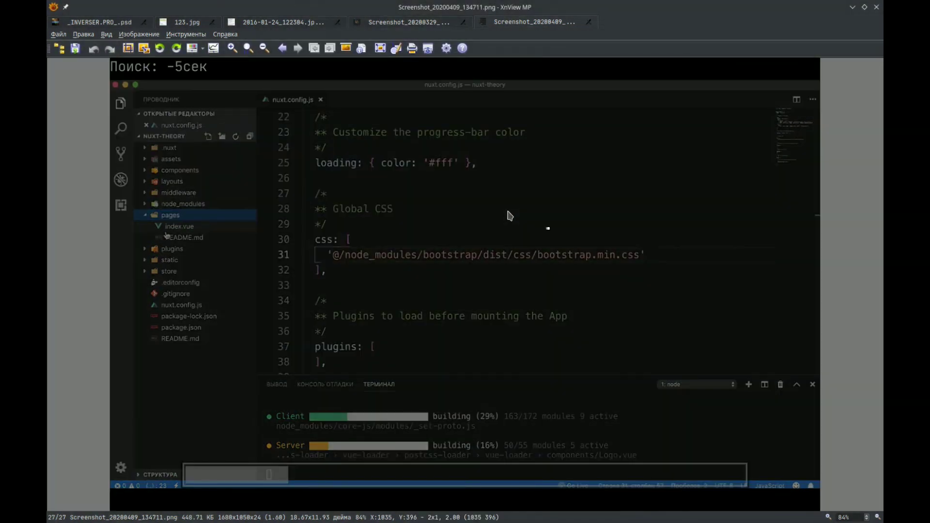
# - Examine XnView MP's image resize options and available tools without applying anything, and close the viewer
pyautogui.hotkey('shift', 's')
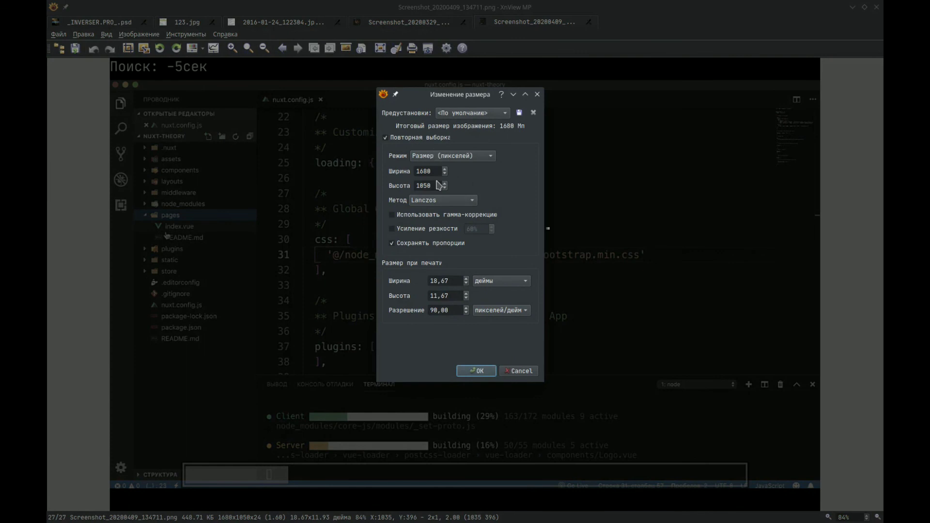
pyautogui.click(428, 173)
pyautogui.click(537, 94)
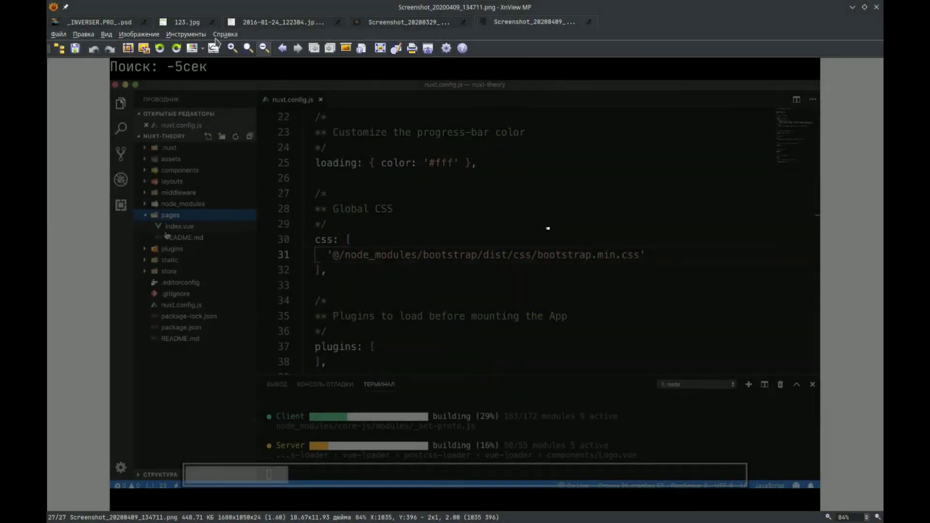
pyautogui.click(171, 35)
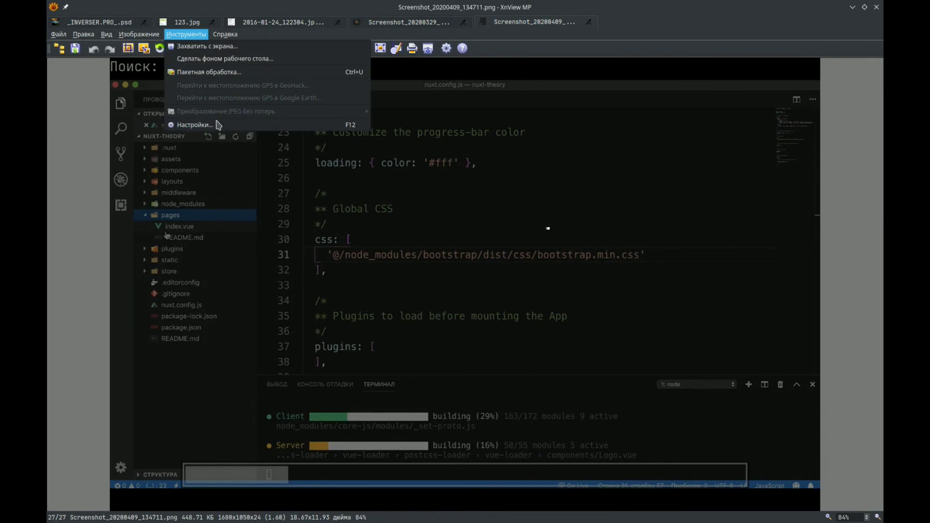
pyautogui.click(300, 238)
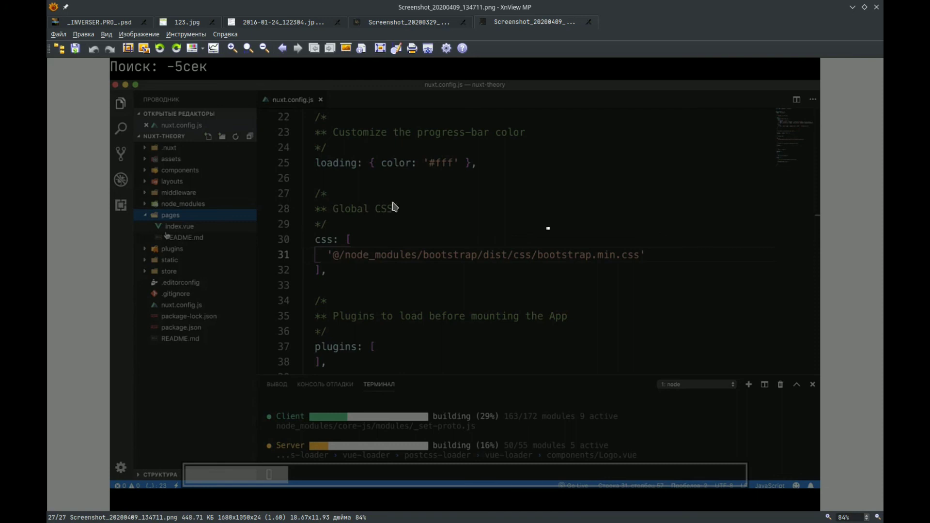
pyautogui.click(878, 4)
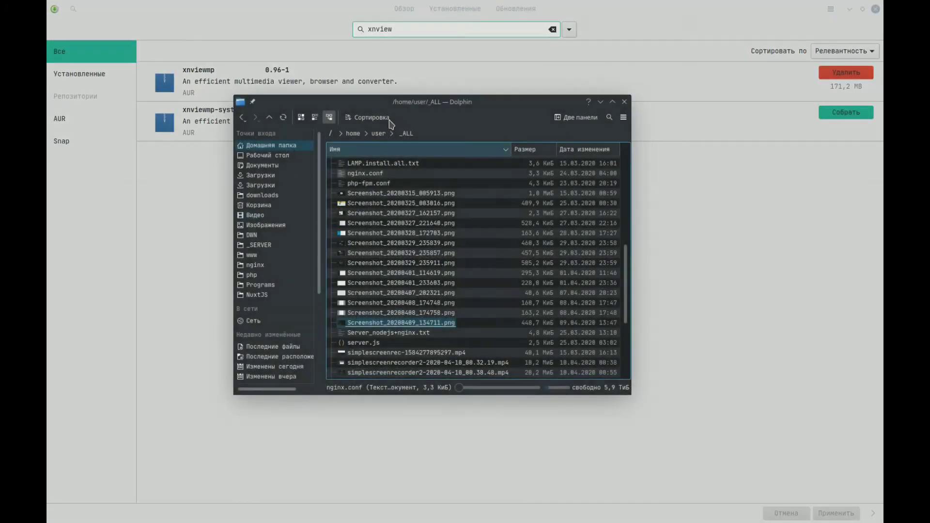
# - Return to the package manager, search for flamesho and open the details of the Flameshot package from the community repository
pyautogui.moveTo(396, 31); pyautogui.dragTo(354, 37)
pyautogui.write('f')
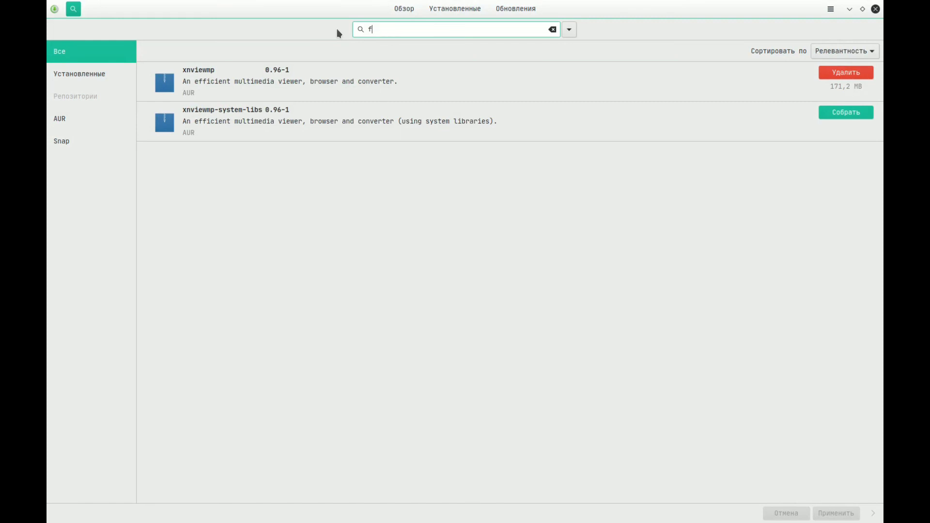
pyautogui.write('lamrs')
pyautogui.write('ho')
pyautogui.press('Left')
pyautogui.press('Left')
pyautogui.press('Left')
pyautogui.press('BackSpace')
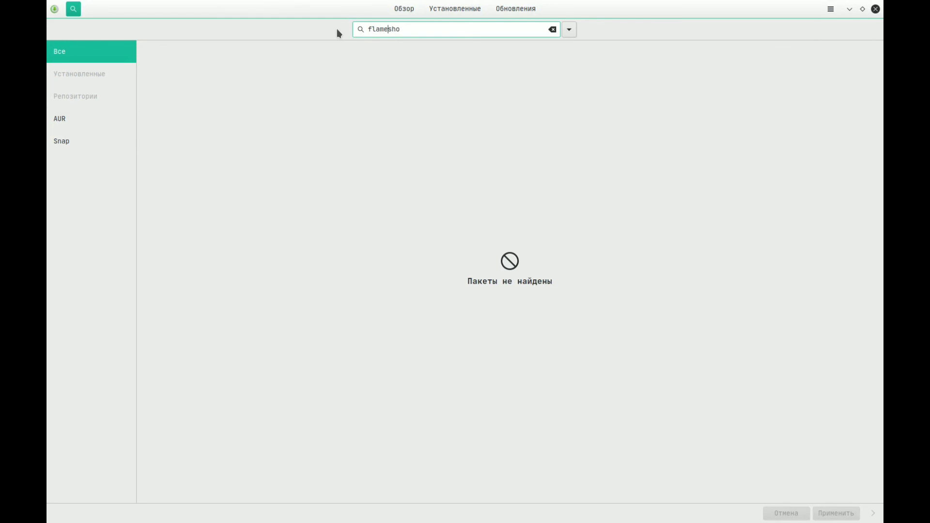
pyautogui.press('End')
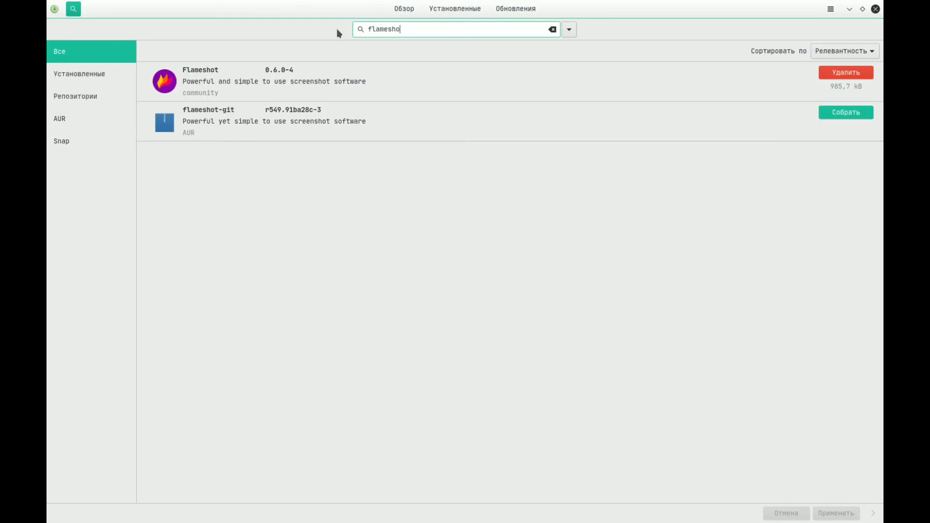
pyautogui.click(306, 82)
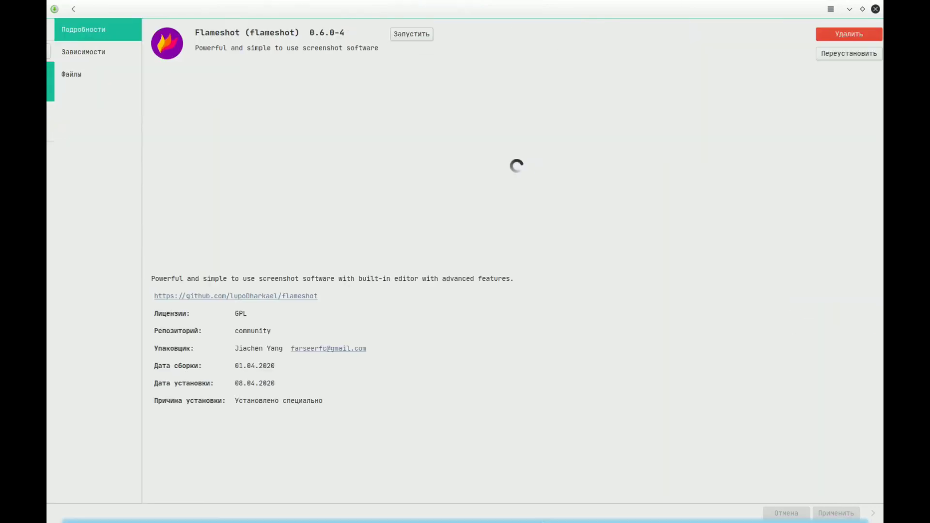
# - Launch Flameshot, start a screen capture and select the area covering the package heading, preview image and GitHub link
pyautogui.click(49, 521)
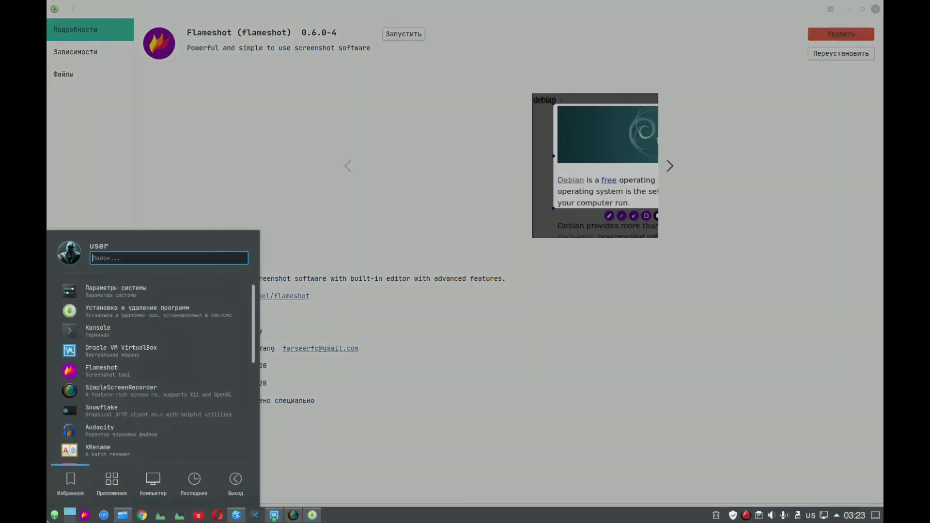
pyautogui.click(104, 373)
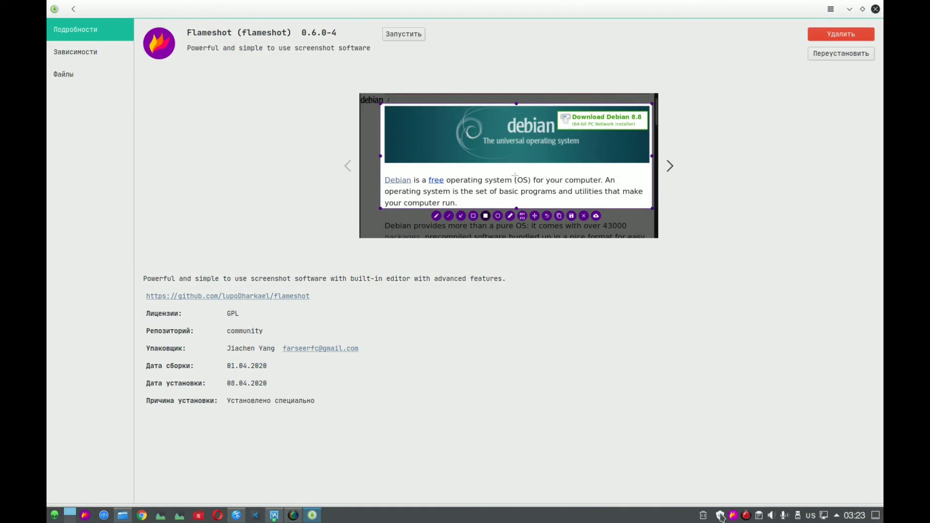
pyautogui.click(735, 516)
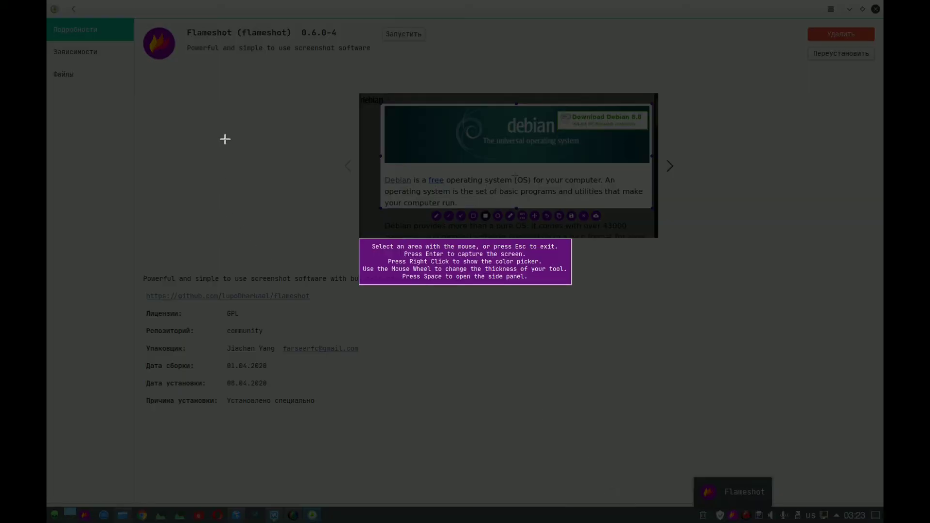
pyautogui.moveTo(134, 19); pyautogui.dragTo(724, 309)
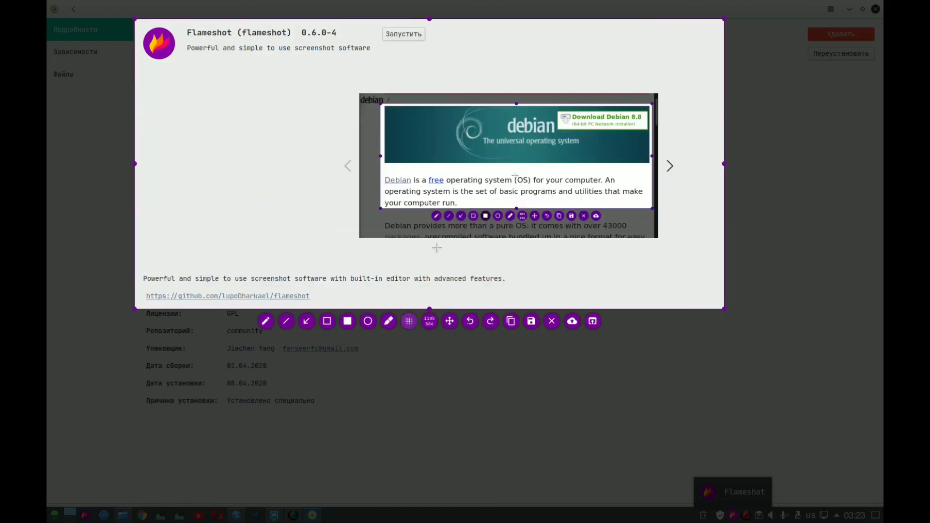
# - Blur the preview image inside the captured area, going over its central part repeatedly
pyautogui.moveTo(355, 84); pyautogui.dragTo(676, 249)
pyautogui.moveTo(369, 103); pyautogui.dragTo(544, 230)
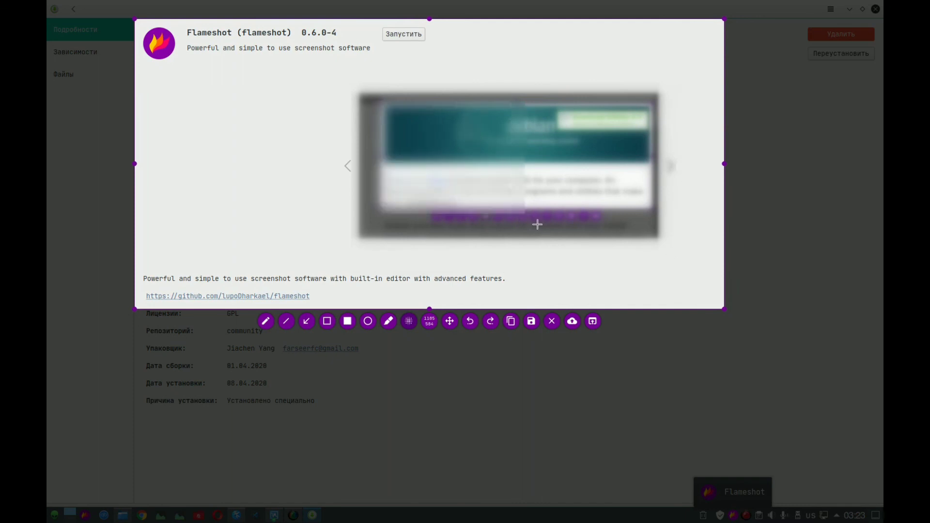
pyautogui.moveTo(431, 131); pyautogui.dragTo(540, 244)
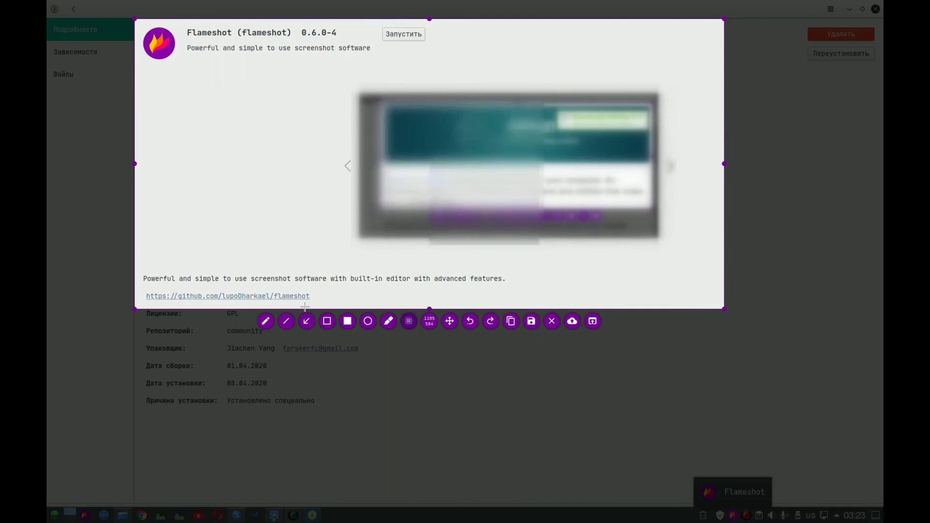
# - Draw a red arrow pointing at the blurred preview's near edge and a red rectangle outline around the preview
pyautogui.click(306, 321)
pyautogui.moveTo(263, 100); pyautogui.dragTo(348, 166)
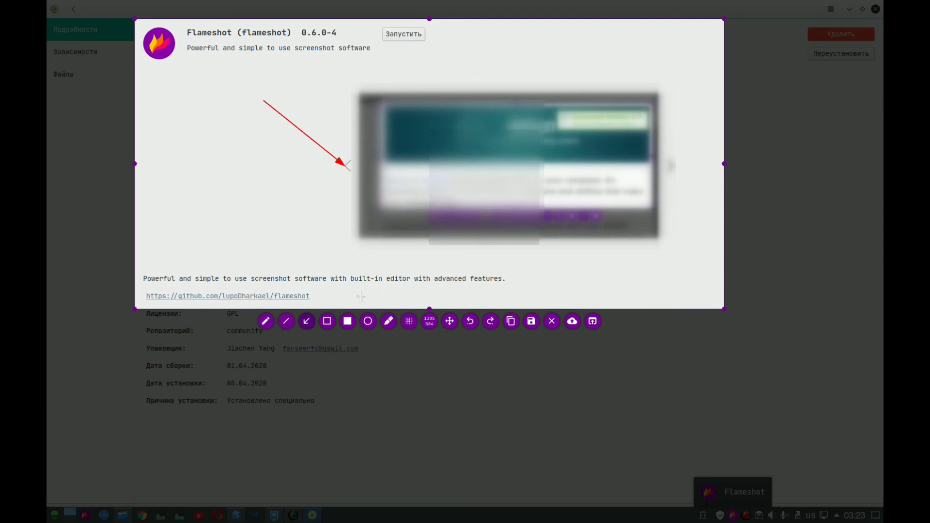
pyautogui.click(327, 322)
pyautogui.moveTo(349, 80)
pyautogui.mouseDown()
pyautogui.moveTo(698, 239)
pyautogui.moveTo(682, 246)
pyautogui.mouseUp()
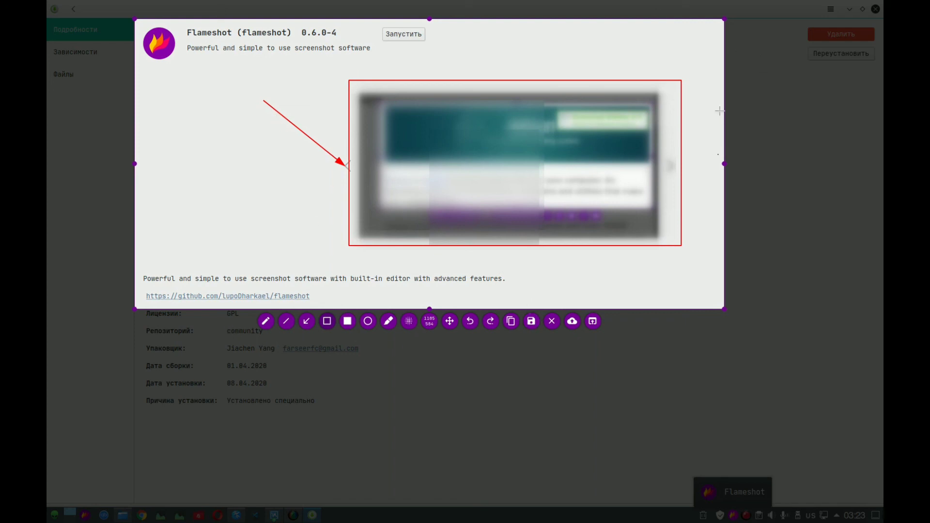
# - Highlight the blurred preview with translucent red marker strokes, open the dialog for saving the capture and cancel it
pyautogui.click(389, 322)
pyautogui.moveTo(367, 120)
pyautogui.mouseDown()
pyautogui.moveTo(509, 209)
pyautogui.moveTo(517, 196)
pyautogui.moveTo(465, 123)
pyautogui.mouseUp()
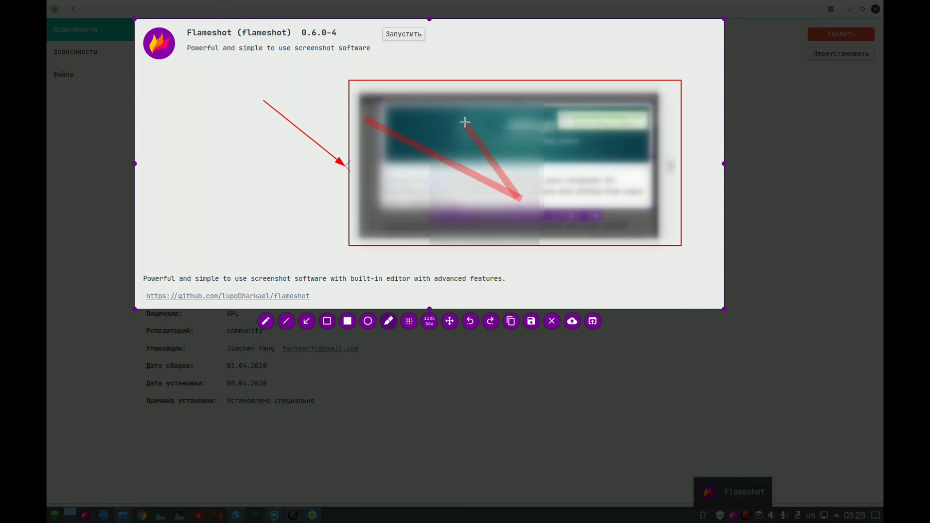
pyautogui.moveTo(517, 197)
pyautogui.mouseDown()
pyautogui.moveTo(304, 208)
pyautogui.moveTo(312, 205)
pyautogui.mouseUp()
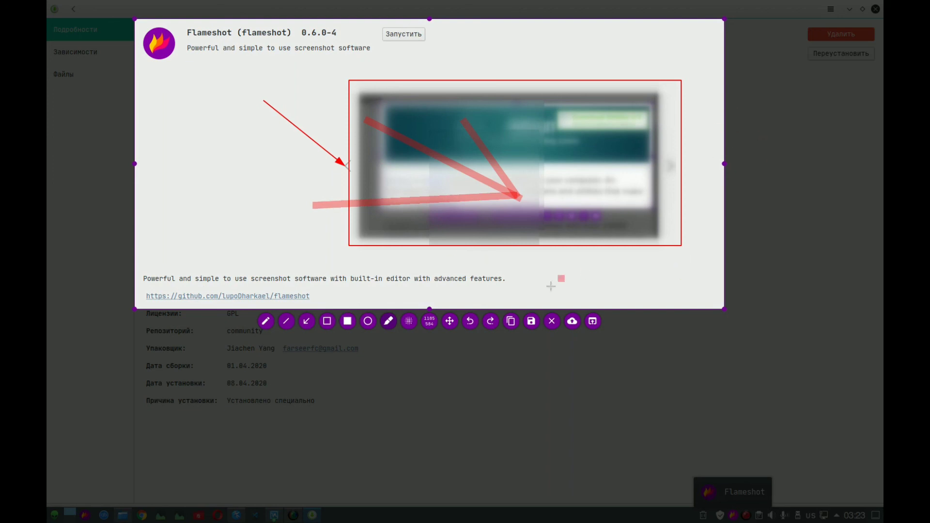
pyautogui.click(530, 326)
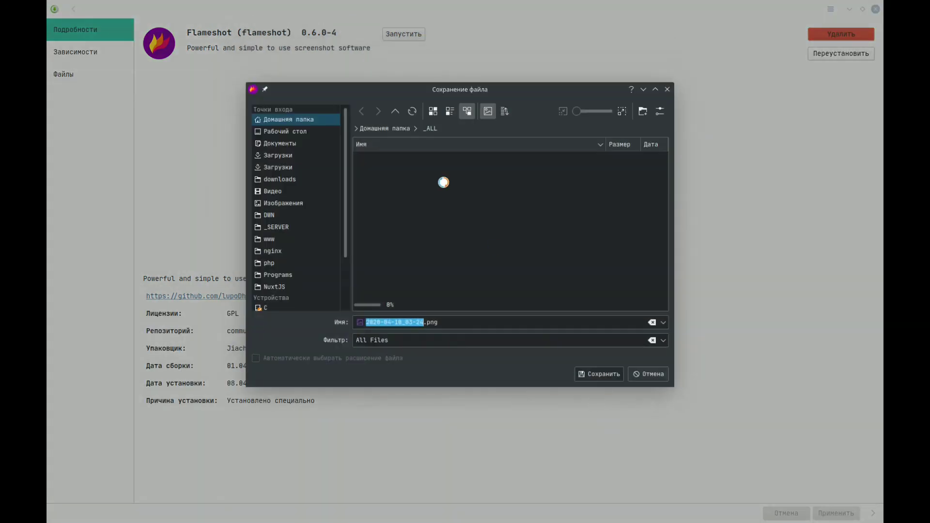
pyautogui.click(637, 376)
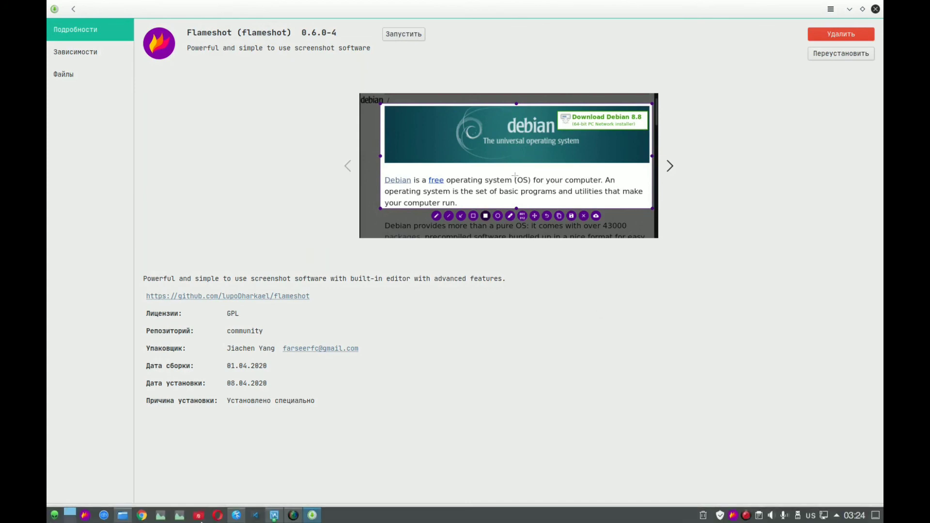
# - Switch to the running manjaro_19.2_kde virtual machine to check the package build's progress, and bring up SimpleScreenRecorder
pyautogui.click(310, 502)
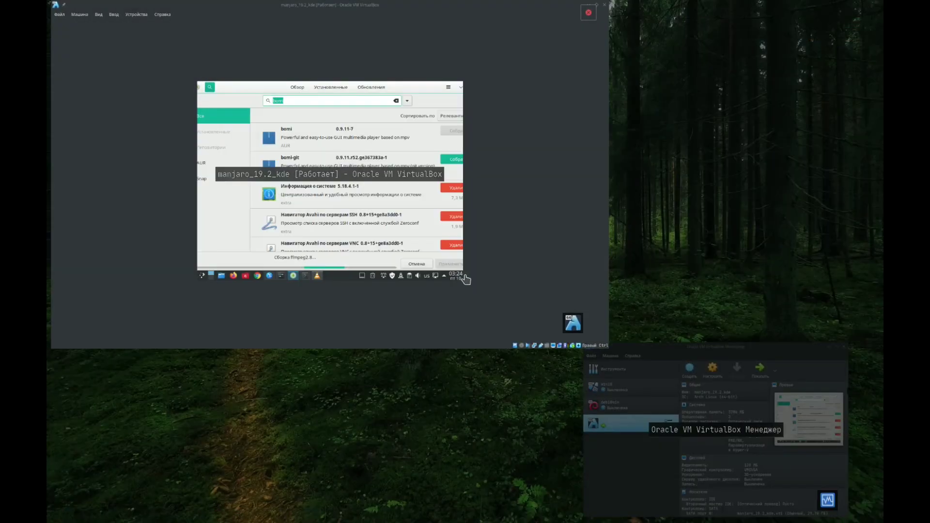
pyautogui.click(464, 275)
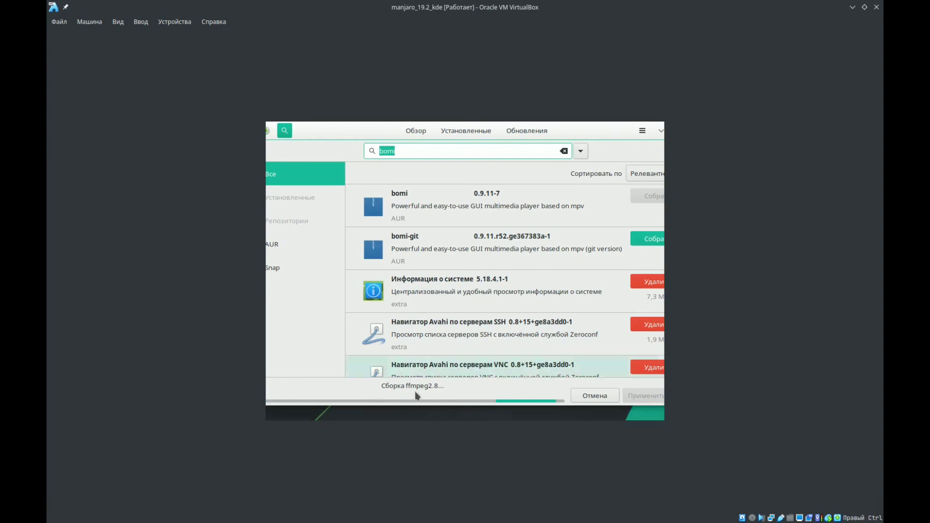
pyautogui.moveTo(351, 521)
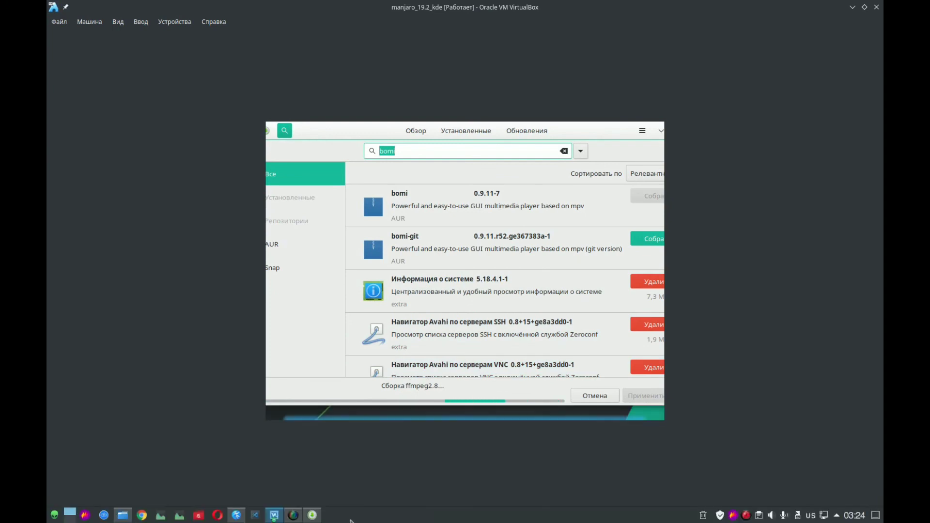
pyautogui.click(294, 516)
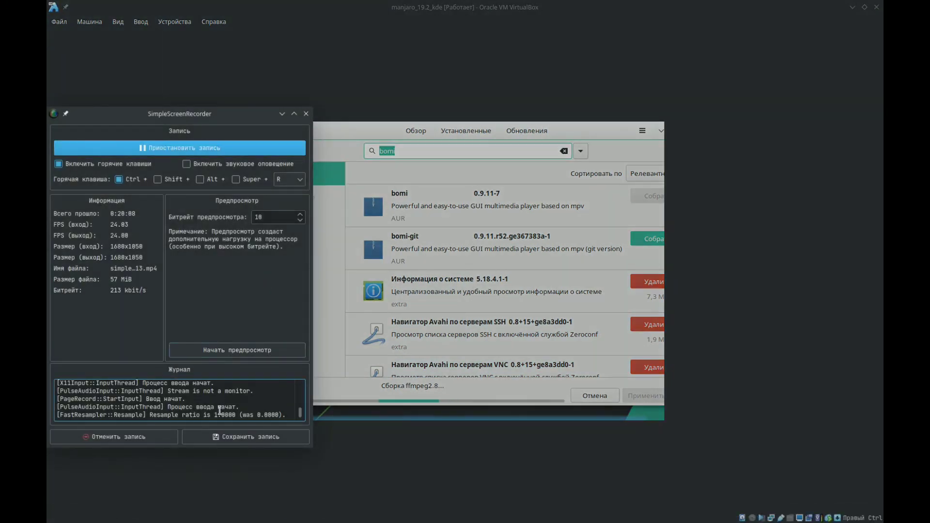